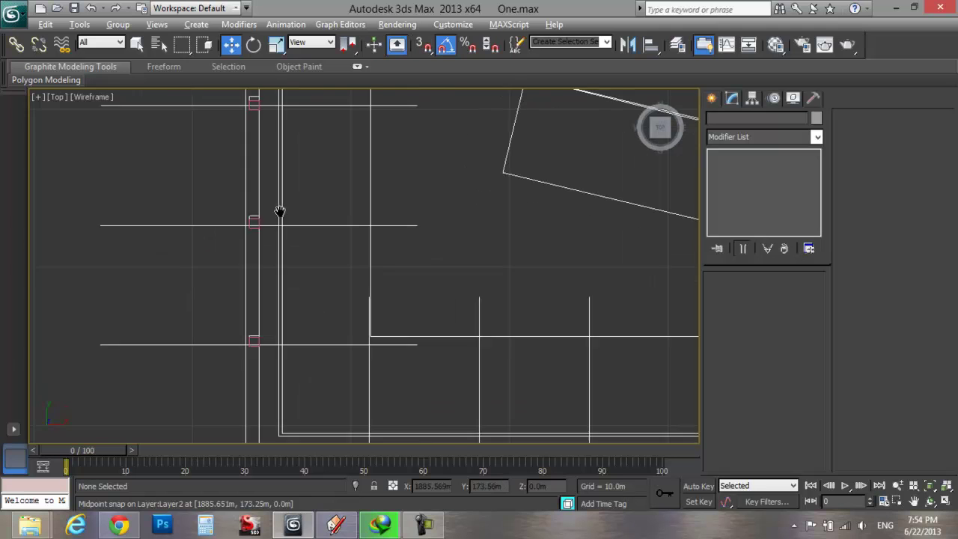
Step: Start a Line spline with 3D snapping across the end of the right-hand wall, just below the entrance opening in the plan
{"action": "scroll", "coordinate": [267, 225], "scroll_direction": "down", "scroll_amount": 2}
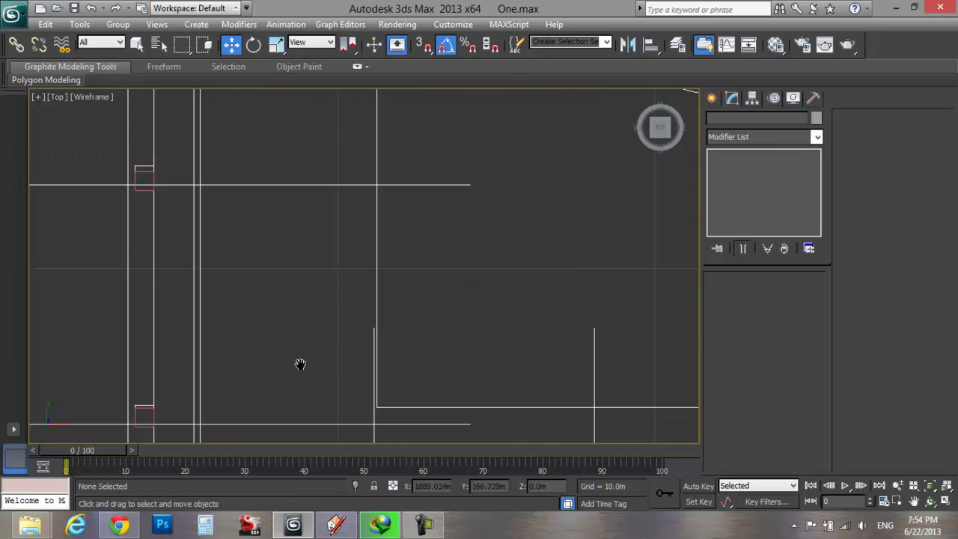
{"action": "middle_click_drag", "start_coordinate": [307, 133], "coordinate": [239, 246]}
{"action": "scroll", "coordinate": [344, 330], "scroll_direction": "down", "scroll_amount": 2}
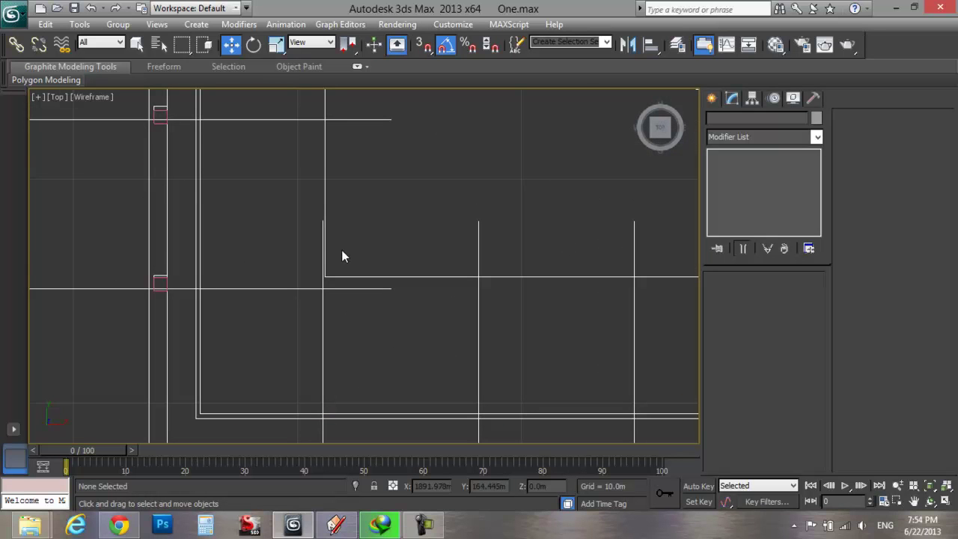
{"action": "left_click", "coordinate": [712, 101]}
{"action": "left_click", "coordinate": [740, 188]}
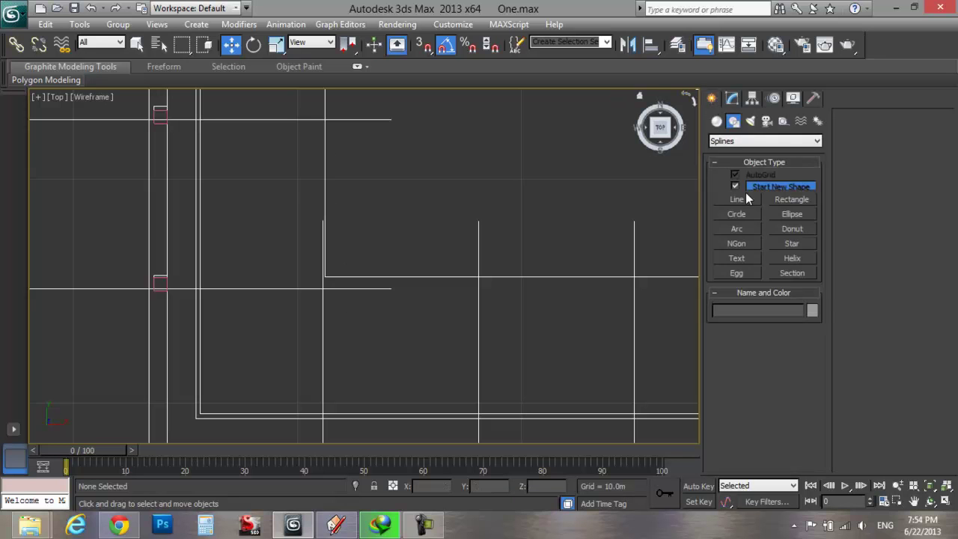
{"action": "middle_click_drag", "start_coordinate": [487, 205], "coordinate": [152, 150]}
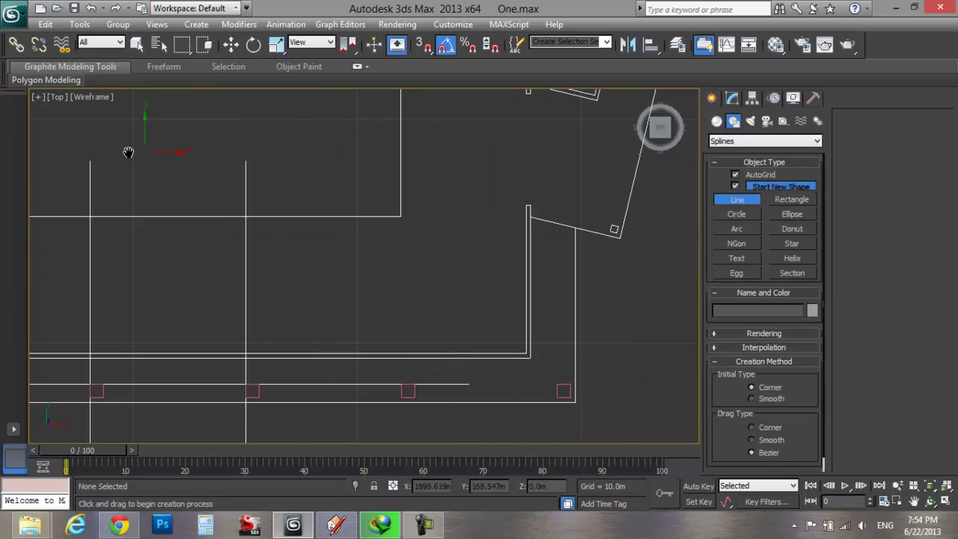
{"action": "middle_click_drag", "start_coordinate": [468, 237], "coordinate": [440, 260]}
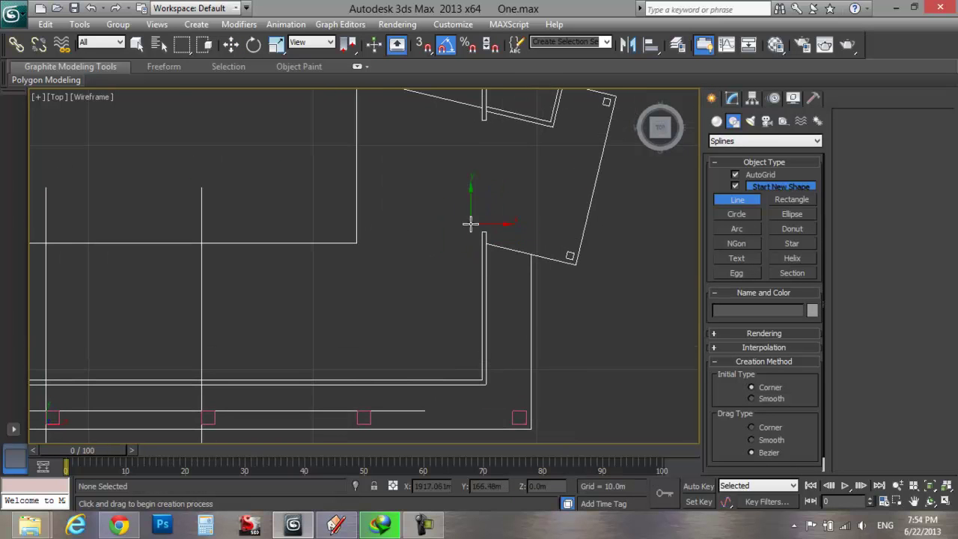
{"action": "key", "text": "s"}
{"action": "scroll", "coordinate": [490, 232], "scroll_direction": "up", "scroll_amount": 3}
{"action": "middle_click_drag", "start_coordinate": [514, 228], "coordinate": [185, 302]}
{"action": "scroll", "coordinate": [160, 301], "scroll_direction": "up", "scroll_amount": 1}
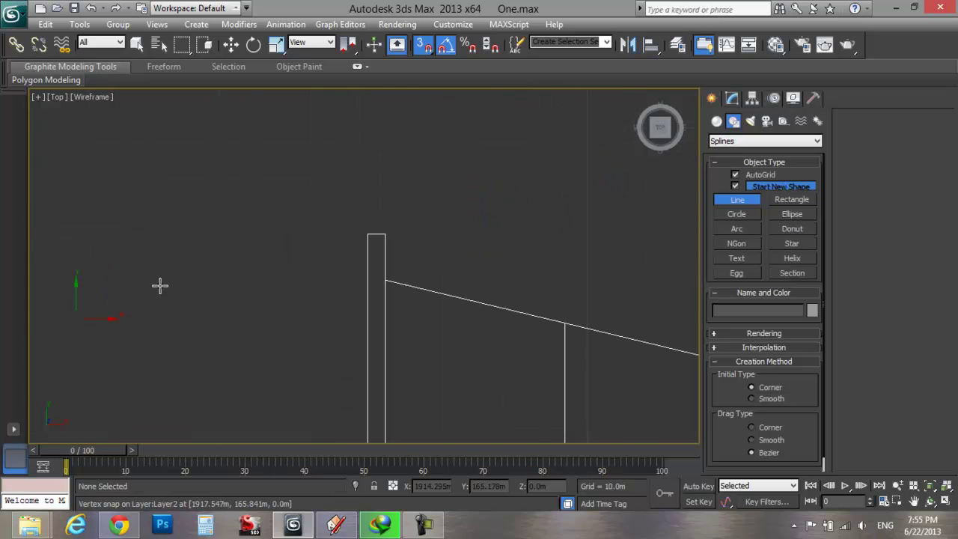
{"action": "left_click", "coordinate": [367, 235]}
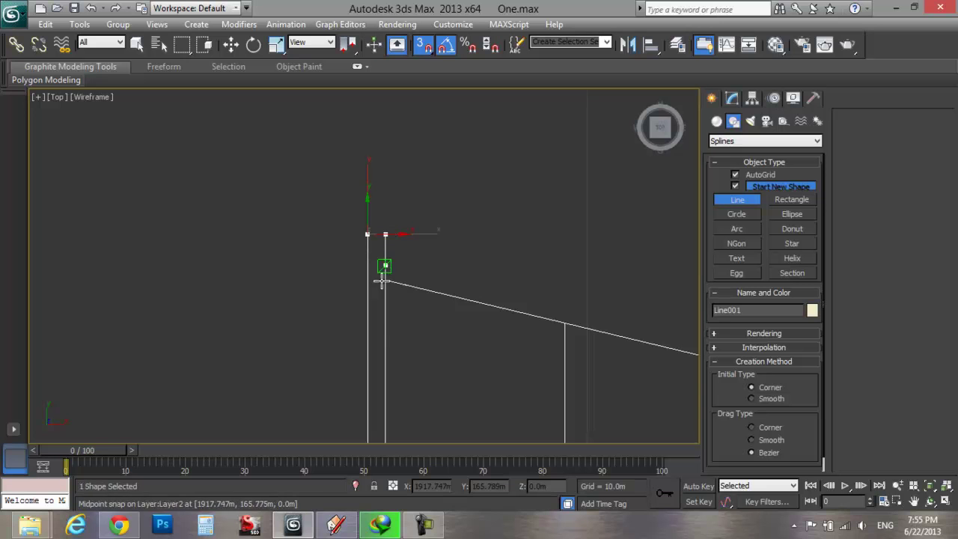
Step: Trace the outer wall edge down to the plan's lower-right corner and across to the lower-left corner
{"action": "scroll", "coordinate": [404, 356], "scroll_direction": "down", "scroll_amount": 2}
{"action": "middle_click_drag", "start_coordinate": [406, 402], "coordinate": [397, 68]}
{"action": "left_click", "coordinate": [370, 254]}
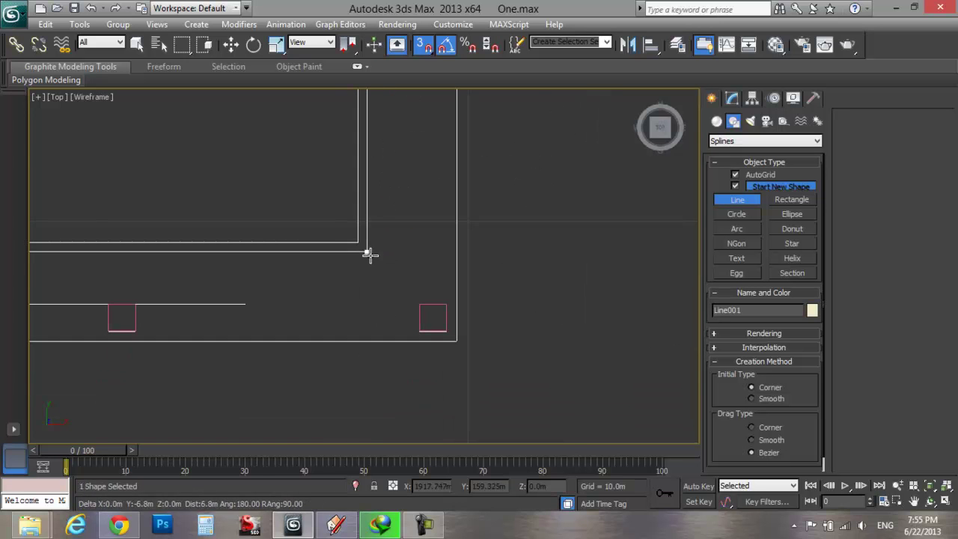
{"action": "scroll", "coordinate": [368, 254], "scroll_direction": "down", "scroll_amount": 1}
{"action": "scroll", "coordinate": [70, 254], "scroll_direction": "down", "scroll_amount": 1}
{"action": "middle_click_drag", "start_coordinate": [70, 253], "coordinate": [674, 240]}
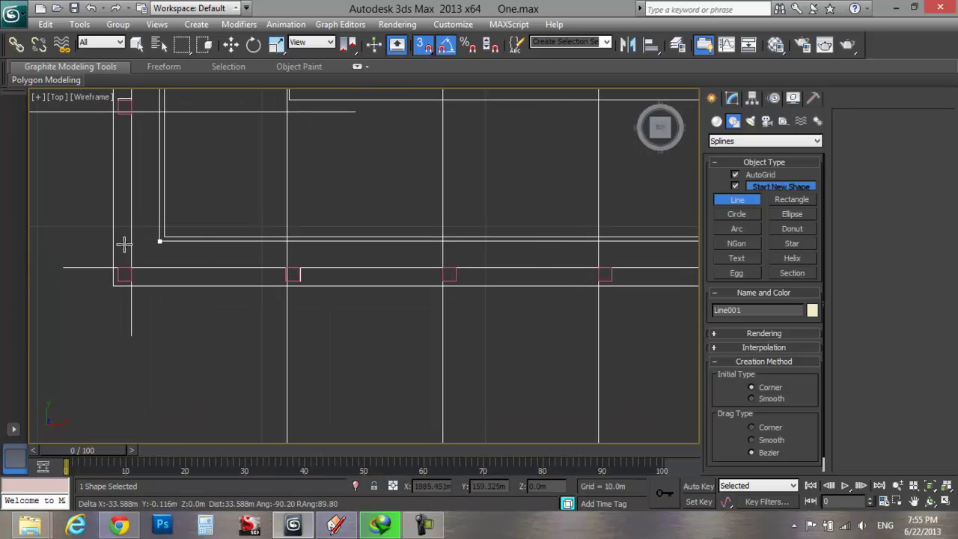
{"action": "left_click", "coordinate": [157, 242]}
Step: Continue the outline up to the outer upper-left corner and across to the upper-right corner, dismissing the download notice
{"action": "middle_click_drag", "start_coordinate": [135, 114], "coordinate": [167, 359]}
{"action": "scroll", "coordinate": [253, 176], "scroll_direction": "up", "scroll_amount": 1}
{"action": "middle_click_drag", "start_coordinate": [253, 176], "coordinate": [171, 406]}
{"action": "scroll", "coordinate": [120, 247], "scroll_direction": "down", "scroll_amount": 5}
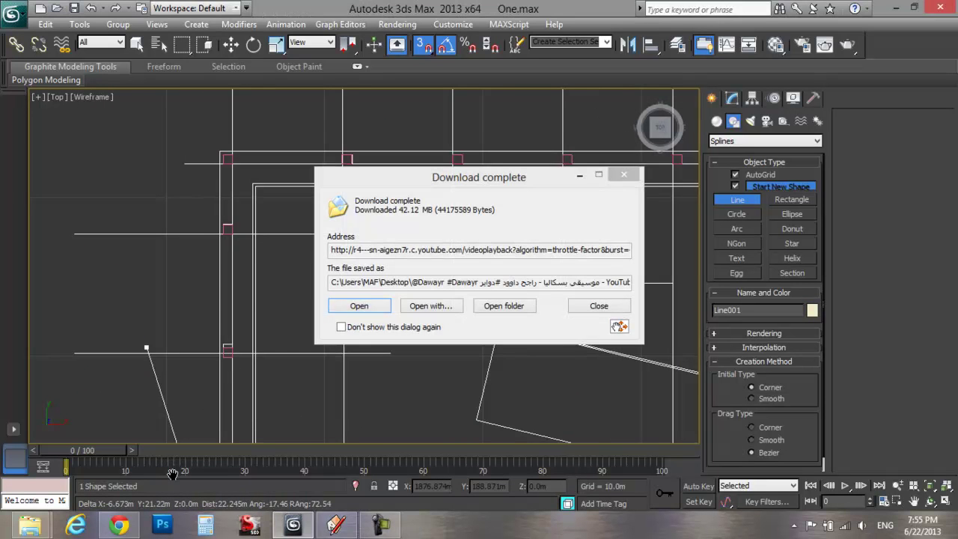
{"action": "left_click", "coordinate": [591, 306]}
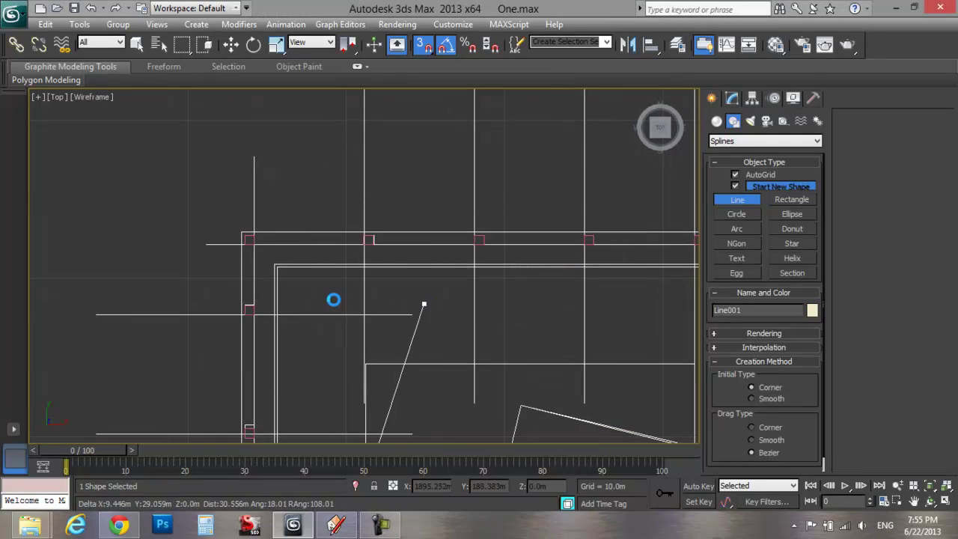
{"action": "left_click", "coordinate": [273, 263]}
{"action": "middle_click_drag", "start_coordinate": [308, 274], "coordinate": [82, 278]}
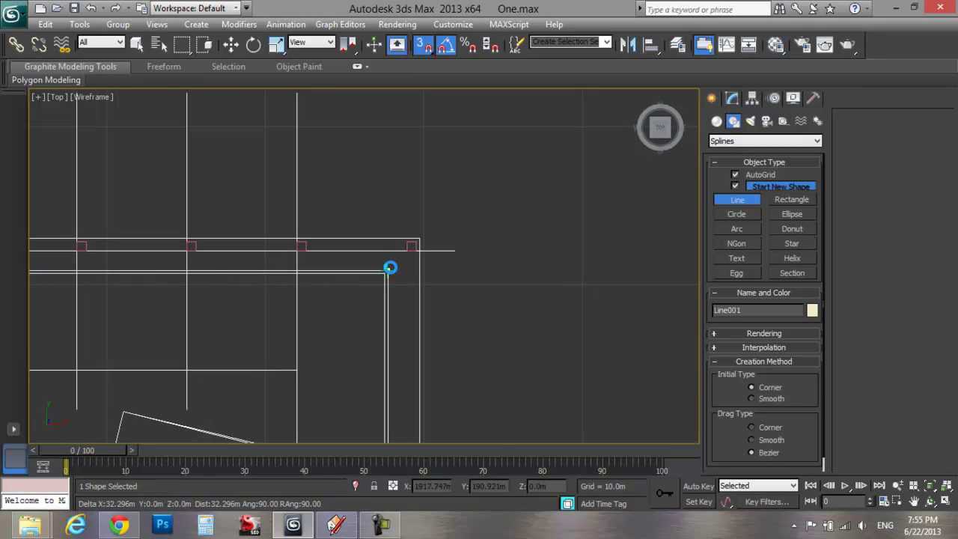
Step: Bring the outline down the right wall's outer edge and across the wall's end above the entrance opening
{"action": "middle_click_drag", "start_coordinate": [382, 346], "coordinate": [389, 137]}
{"action": "middle_click_drag", "start_coordinate": [391, 327], "coordinate": [396, 253]}
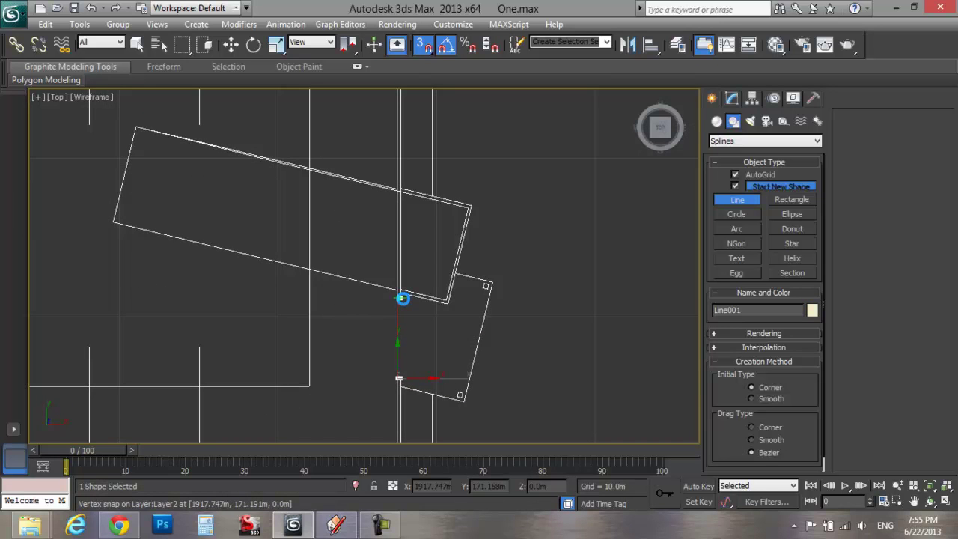
{"action": "scroll", "coordinate": [394, 300], "scroll_direction": "up", "scroll_amount": 4}
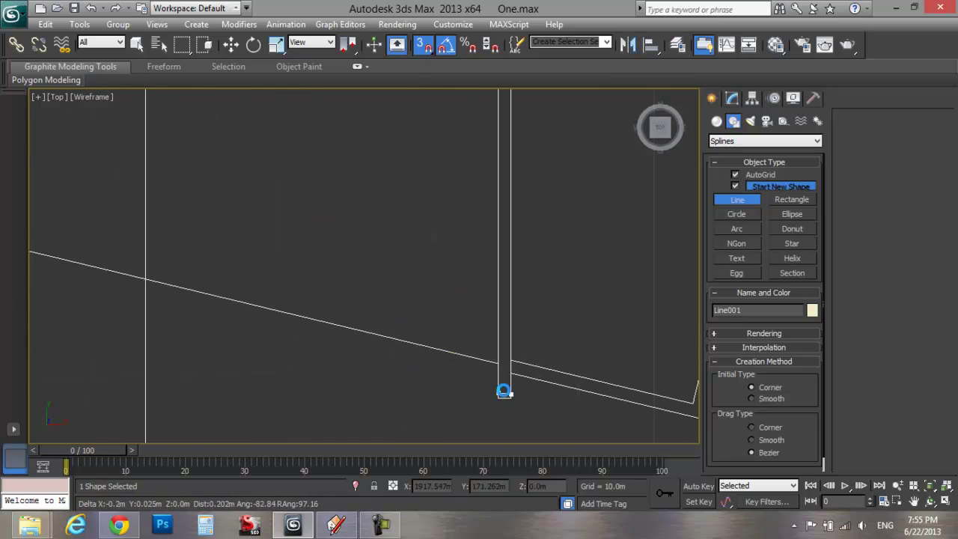
{"action": "left_click", "coordinate": [488, 384]}
Step: Trace the inner wall edge up to the inner upper-right corner and along to the inner upper-left corner
{"action": "middle_click_drag", "start_coordinate": [481, 205], "coordinate": [482, 420]}
{"action": "scroll", "coordinate": [481, 300], "scroll_direction": "down", "scroll_amount": 3}
{"action": "middle_click_drag", "start_coordinate": [479, 166], "coordinate": [479, 394]}
{"action": "scroll", "coordinate": [445, 293], "scroll_direction": "up", "scroll_amount": 5}
{"action": "scroll", "coordinate": [569, 262], "scroll_direction": "down", "scroll_amount": 2}
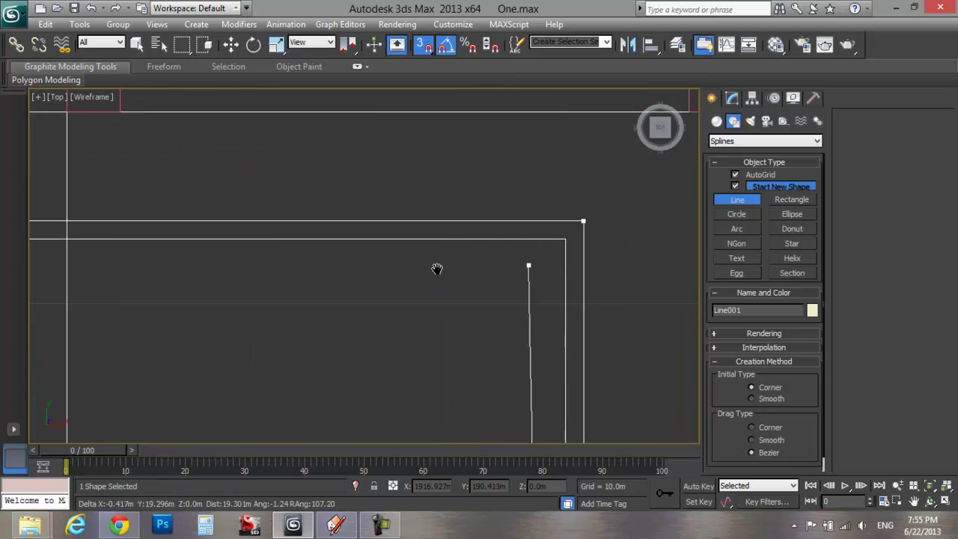
{"action": "left_click", "coordinate": [391, 242]}
{"action": "scroll", "coordinate": [109, 253], "scroll_direction": "down", "scroll_amount": 3}
{"action": "middle_click_drag", "start_coordinate": [198, 257], "coordinate": [602, 280]}
{"action": "middle_click_drag", "start_coordinate": [306, 275], "coordinate": [752, 255]}
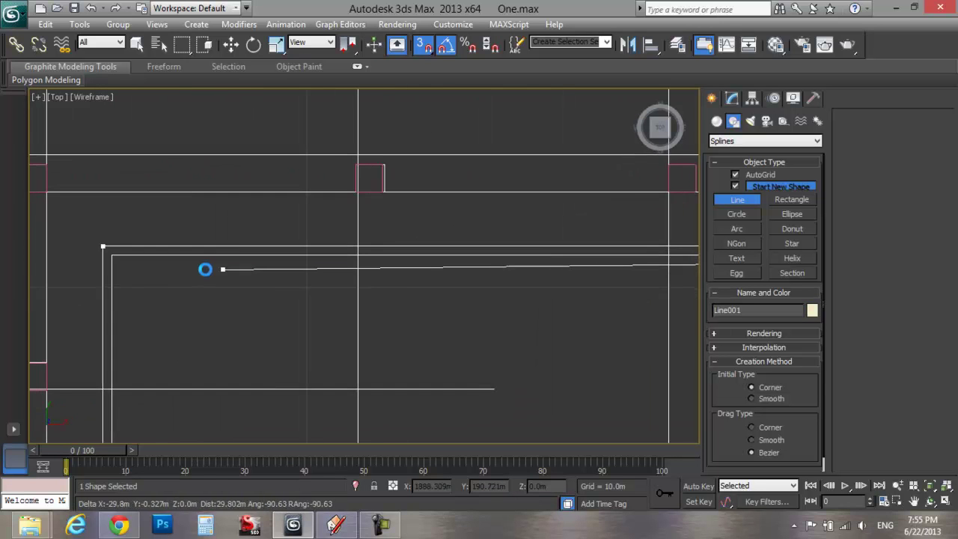
{"action": "middle_click_drag", "start_coordinate": [200, 269], "coordinate": [282, 258]}
Step: Continue the inner edge down to the inner lower-left corner and across to the inner lower-right corner
{"action": "middle_click_drag", "start_coordinate": [194, 352], "coordinate": [230, 104]}
{"action": "scroll", "coordinate": [222, 232], "scroll_direction": "down", "scroll_amount": 2}
{"action": "middle_click_drag", "start_coordinate": [223, 388], "coordinate": [232, 58]}
{"action": "middle_click_drag", "start_coordinate": [295, 393], "coordinate": [295, 120]}
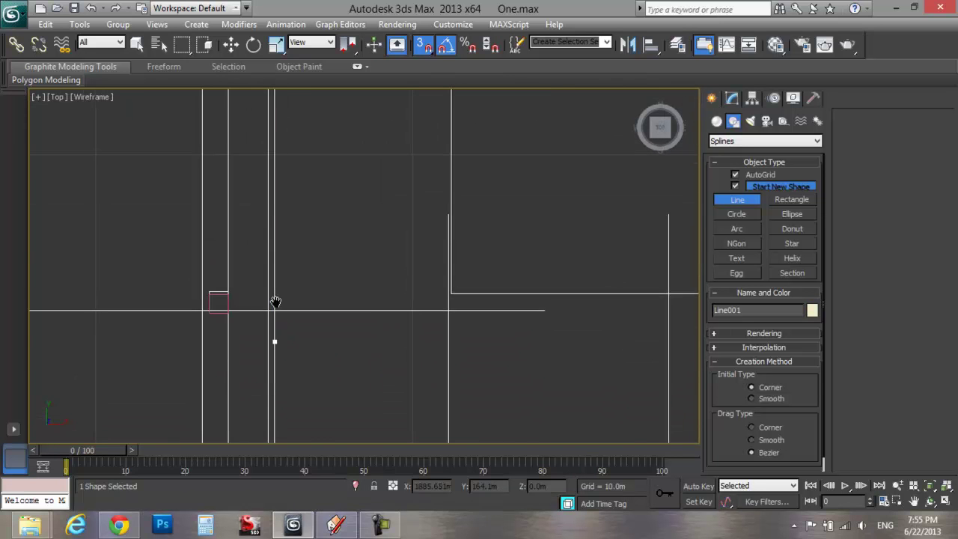
{"action": "middle_click_drag", "start_coordinate": [278, 332], "coordinate": [306, 120]}
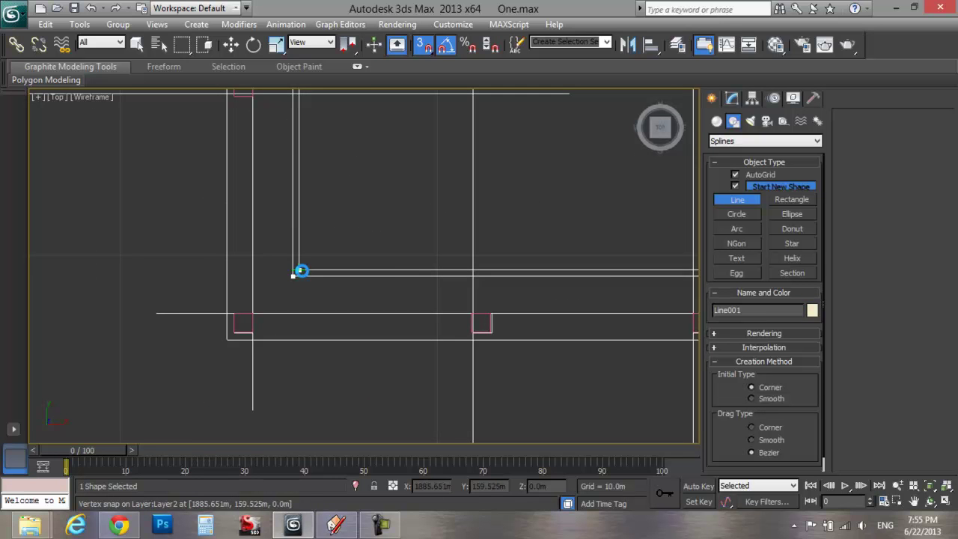
{"action": "middle_click_drag", "start_coordinate": [449, 266], "coordinate": [1, 255]}
{"action": "middle_click_drag", "start_coordinate": [500, 262], "coordinate": [117, 258]}
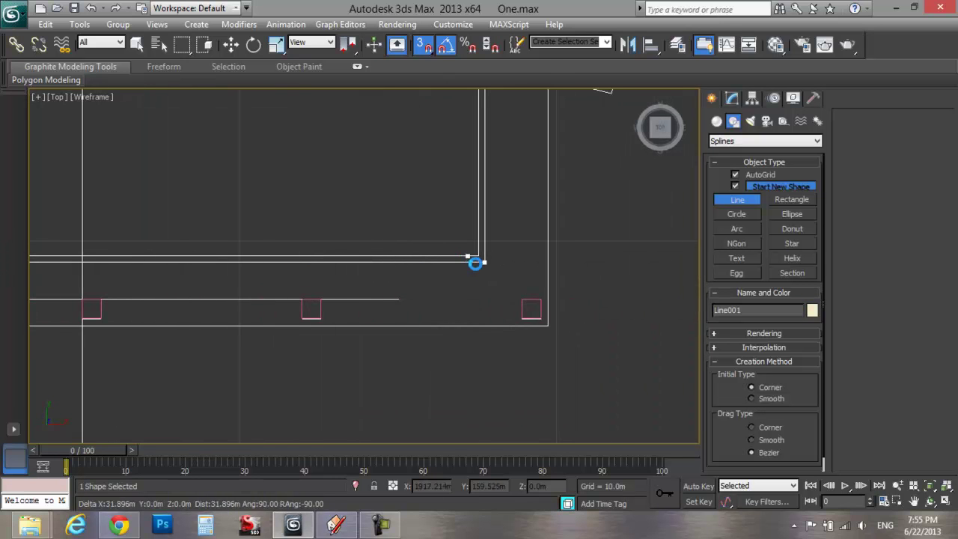
{"action": "left_click", "coordinate": [478, 257]}
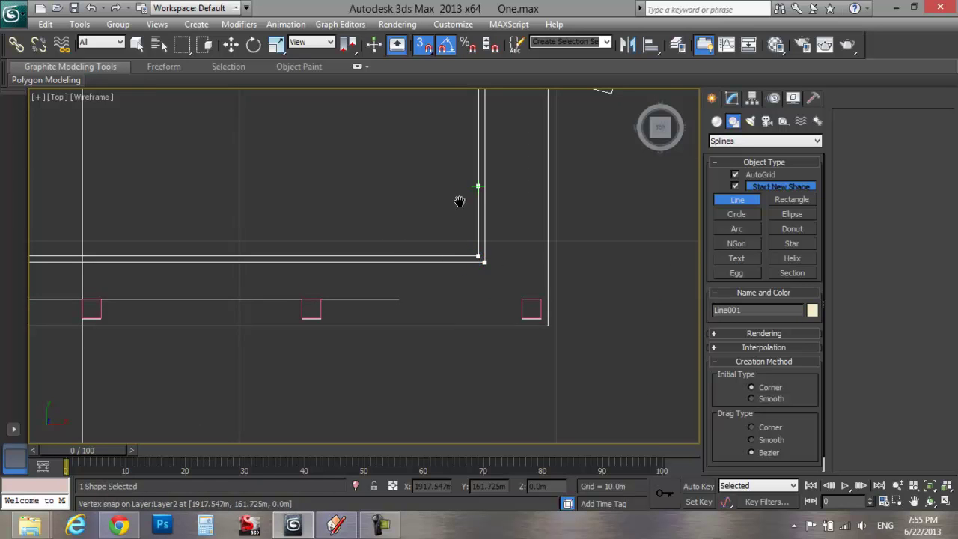
Step: Finish the inner edge at the starting vertex below the entrance and close the spline
{"action": "middle_click_drag", "start_coordinate": [465, 186], "coordinate": [438, 374]}
{"action": "left_click", "coordinate": [456, 233]}
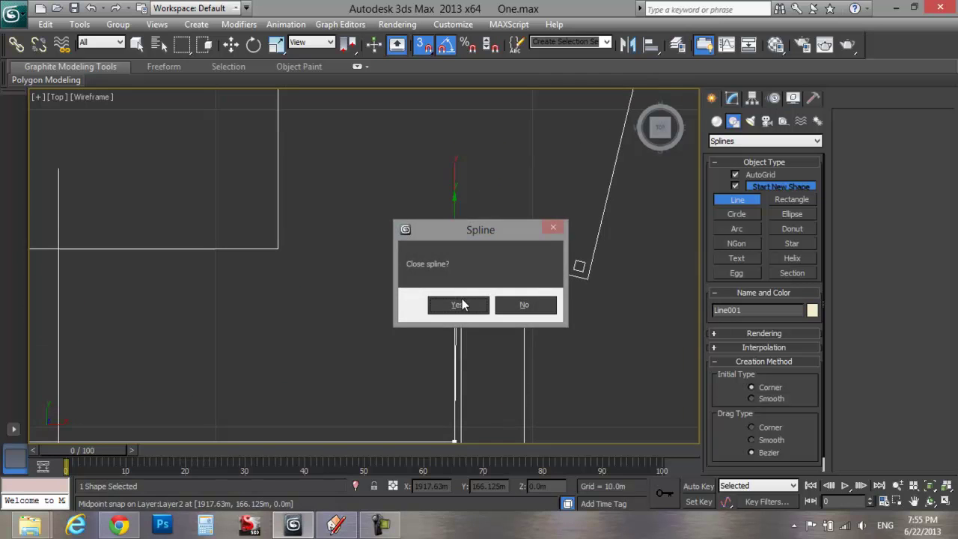
{"action": "left_click", "coordinate": [458, 304]}
Step: Move the misplaced outline vertex above the entrance down so it snaps to the outer corner of the wall's end
{"action": "middle_click_drag", "start_coordinate": [456, 231], "coordinate": [444, 367]}
{"action": "scroll", "coordinate": [462, 253], "scroll_direction": "up", "scroll_amount": 2}
{"action": "middle_click_drag", "start_coordinate": [497, 258], "coordinate": [470, 268]}
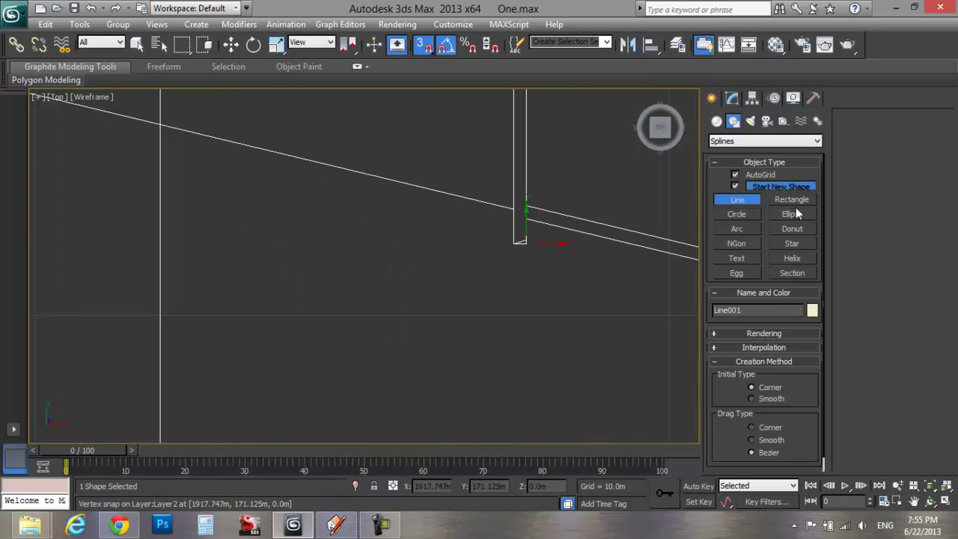
{"action": "left_click", "coordinate": [733, 99]}
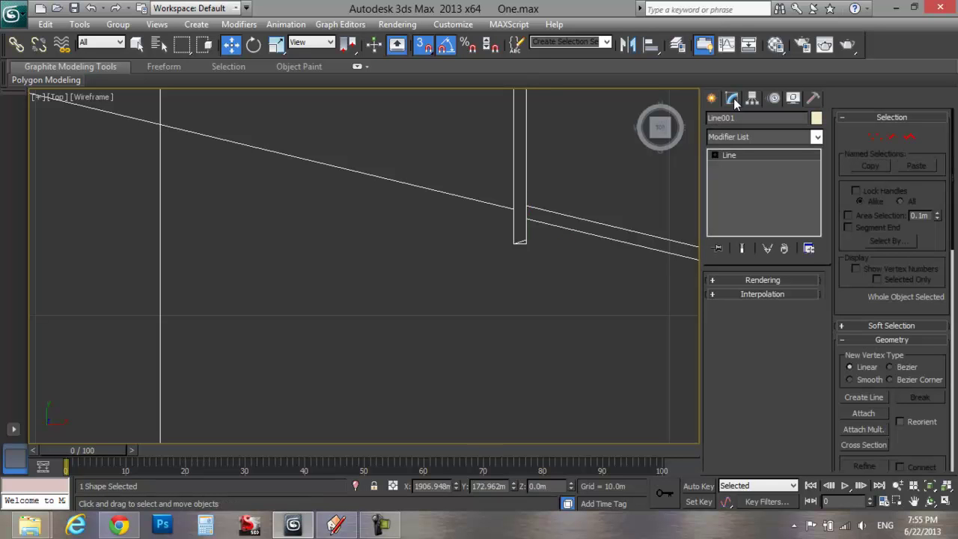
{"action": "left_click", "coordinate": [872, 138]}
{"action": "left_click_drag", "start_coordinate": [543, 278], "coordinate": [524, 227]}
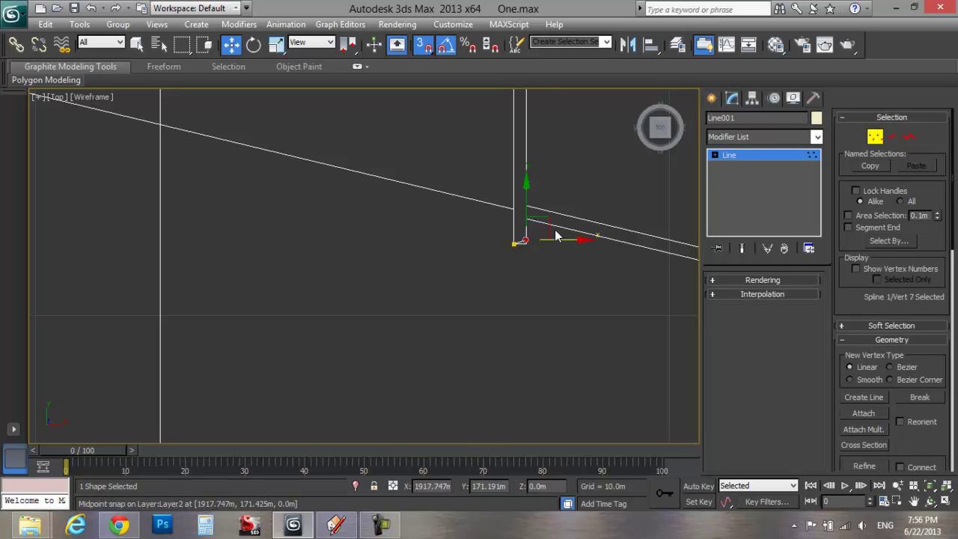
{"action": "scroll", "coordinate": [552, 257], "scroll_direction": "up", "scroll_amount": 5}
{"action": "middle_click_drag", "start_coordinate": [451, 240], "coordinate": [391, 252]}
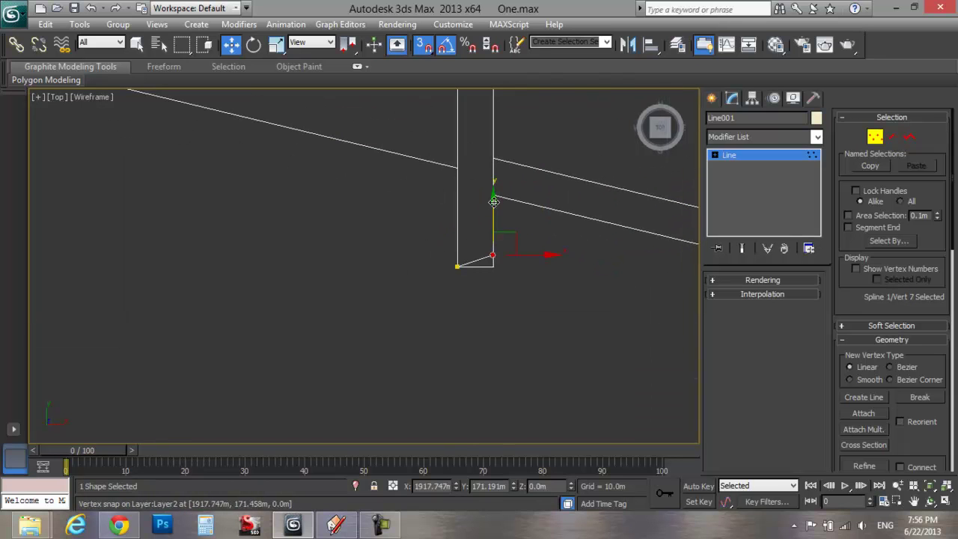
{"action": "left_click_drag", "start_coordinate": [493, 244], "coordinate": [458, 268]}
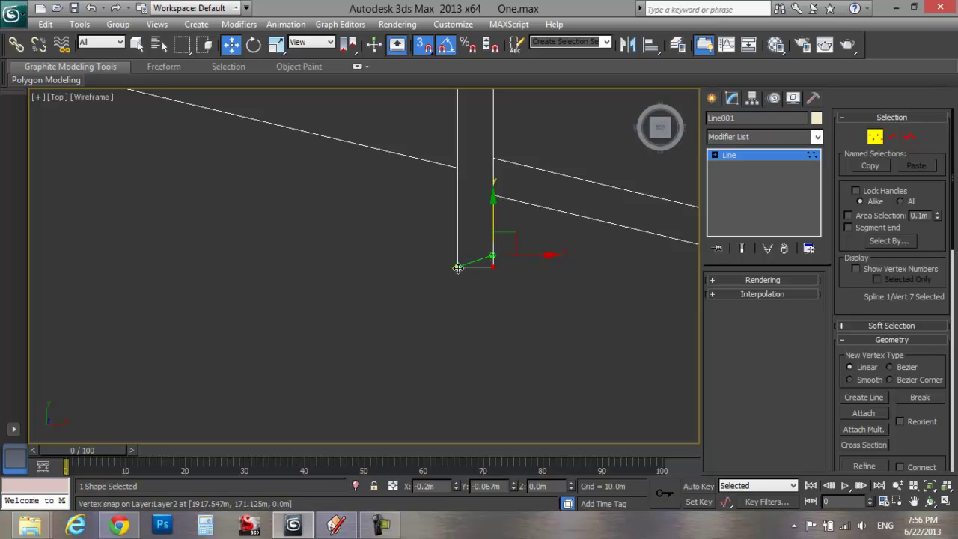
{"action": "left_click", "coordinate": [451, 297]}
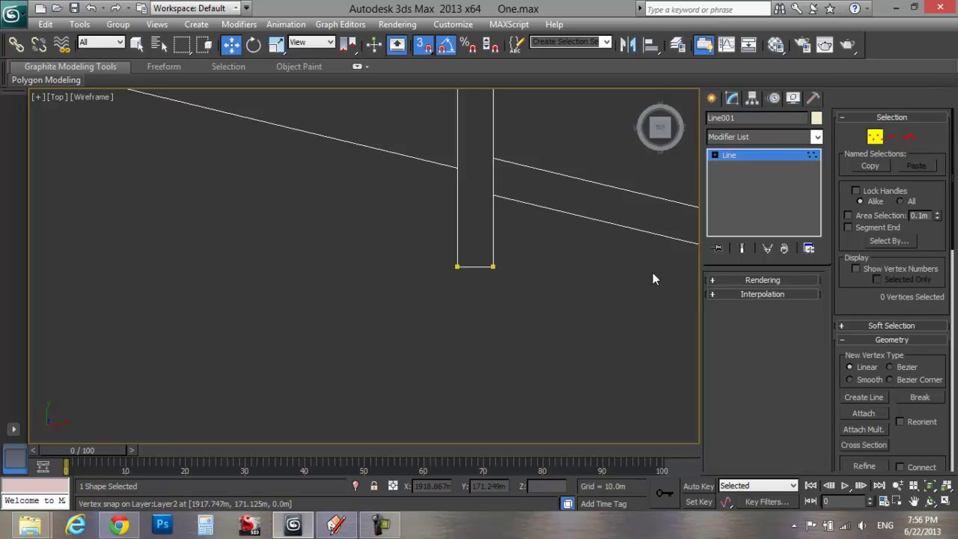
Step: Check the mall's facade in SketchUp, return to 3ds Max and extrude the closed wall outline by 3 m
{"action": "left_click", "coordinate": [335, 523]}
{"action": "mouse_move", "coordinate": [394, 390]}
{"action": "middle_mouse_down"}
{"action": "mouse_move", "coordinate": [393, 324]}
{"action": "mouse_move", "coordinate": [464, 192]}
{"action": "mouse_move", "coordinate": [534, 155]}
{"action": "mouse_move", "coordinate": [557, 168]}
{"action": "middle_mouse_up"}
{"action": "middle_click_drag", "start_coordinate": [523, 292], "coordinate": [521, 295], "text": "shift"}
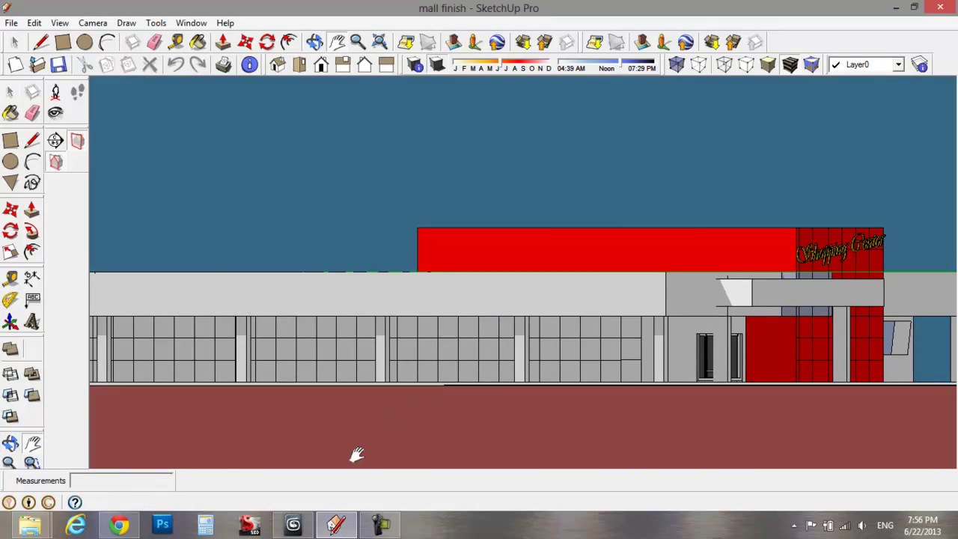
{"action": "key", "text": "alt+Tab"}
{"action": "middle_click_drag", "start_coordinate": [457, 277], "coordinate": [386, 362]}
{"action": "left_click", "coordinate": [802, 156]}
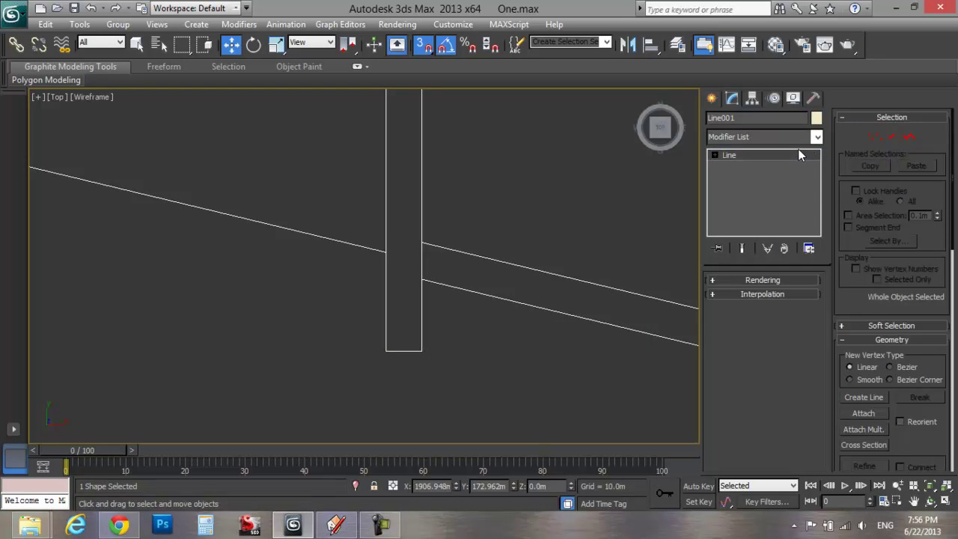
{"action": "left_click", "coordinate": [816, 137]}
{"action": "type", "text": "ex"}
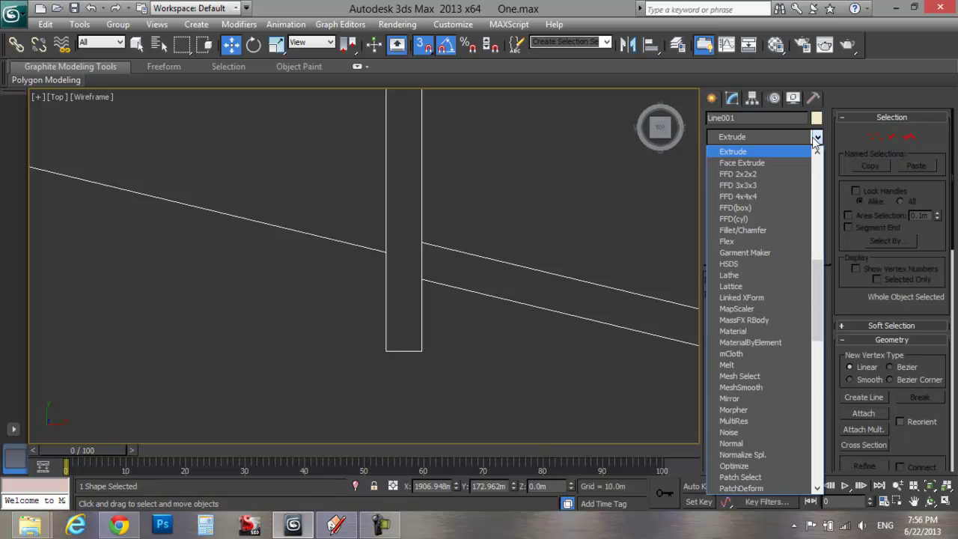
{"action": "key", "text": "Return"}
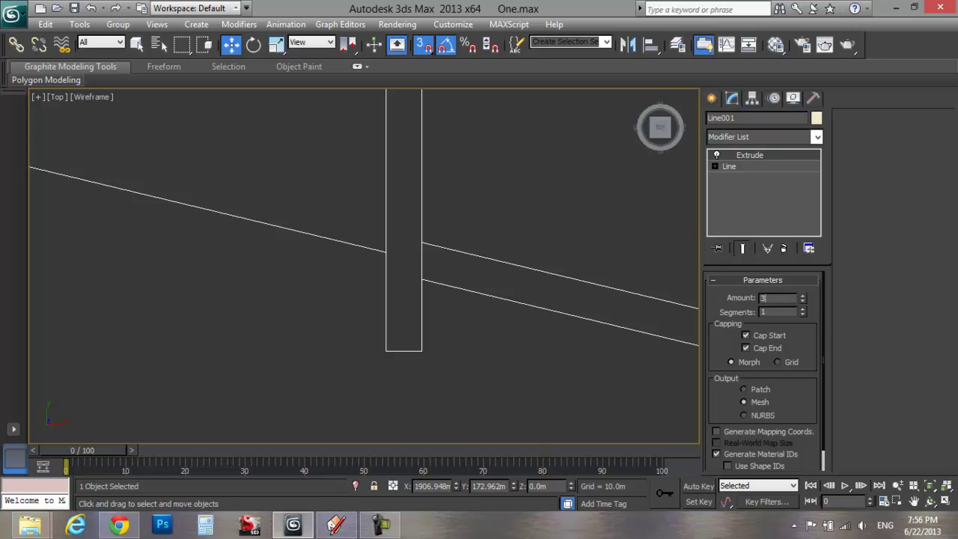
{"action": "left_click", "coordinate": [728, 307]}
Step: Examine the extruded walls in a maximized perspective view, from the surrounding columns round to the entrance opening
{"action": "key", "text": "alt+w"}
{"action": "middle_click", "coordinate": [574, 418]}
{"action": "key", "text": "alt+w"}
{"action": "middle_click_drag", "start_coordinate": [546, 368], "coordinate": [373, 320]}
{"action": "left_click", "coordinate": [581, 268]}
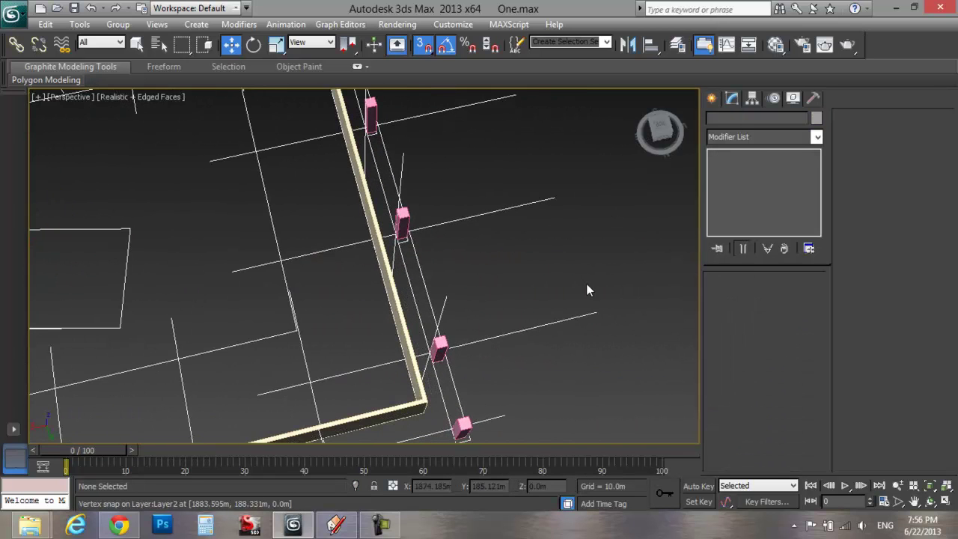
{"action": "middle_click_drag", "start_coordinate": [579, 284], "coordinate": [404, 265], "text": "alt"}
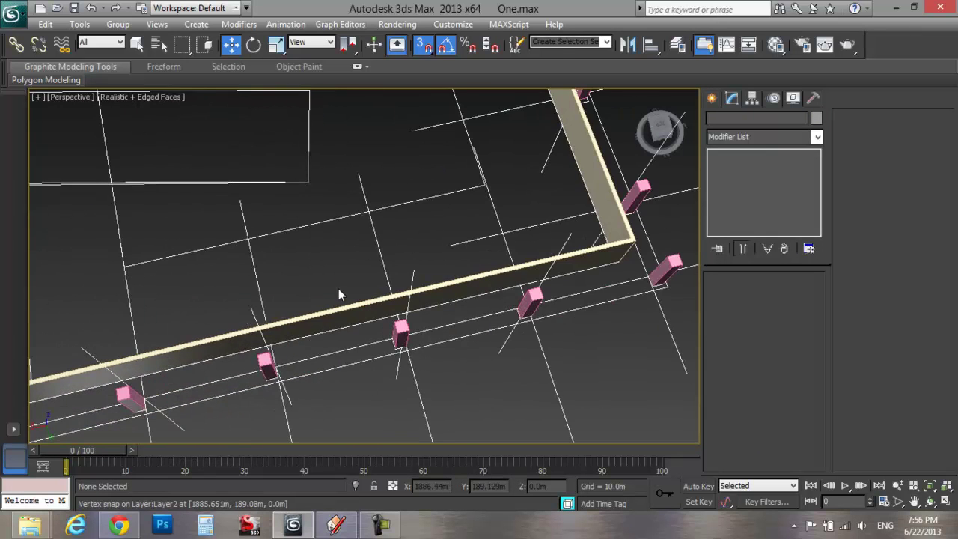
{"action": "scroll", "coordinate": [329, 303], "scroll_direction": "down", "scroll_amount": 3}
{"action": "middle_click_drag", "start_coordinate": [341, 299], "coordinate": [339, 269]}
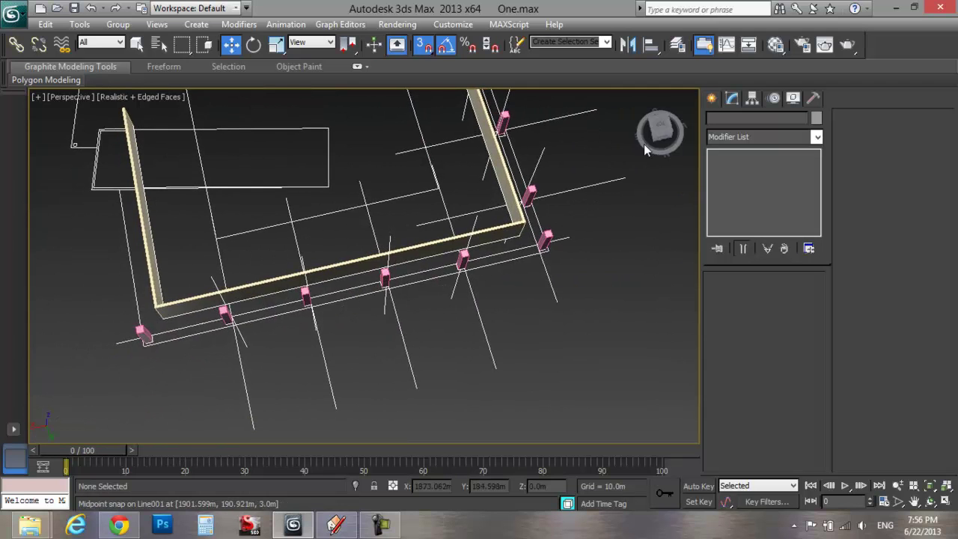
{"action": "left_click_drag", "start_coordinate": [658, 137], "coordinate": [725, 98]}
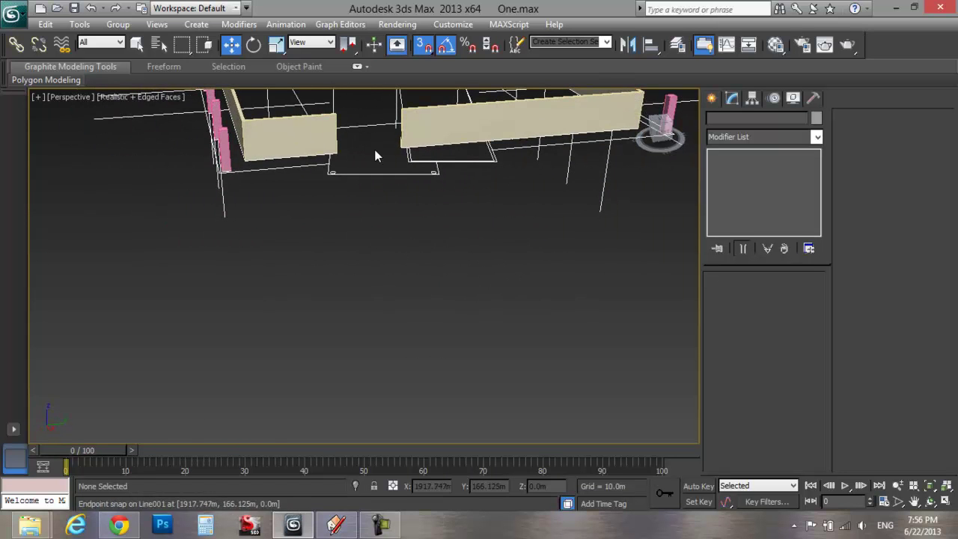
Step: Switch to SketchUp, examine the mall's long facade and entrance with the red sign block, and return to 3ds Max
{"action": "left_click", "coordinate": [336, 524]}
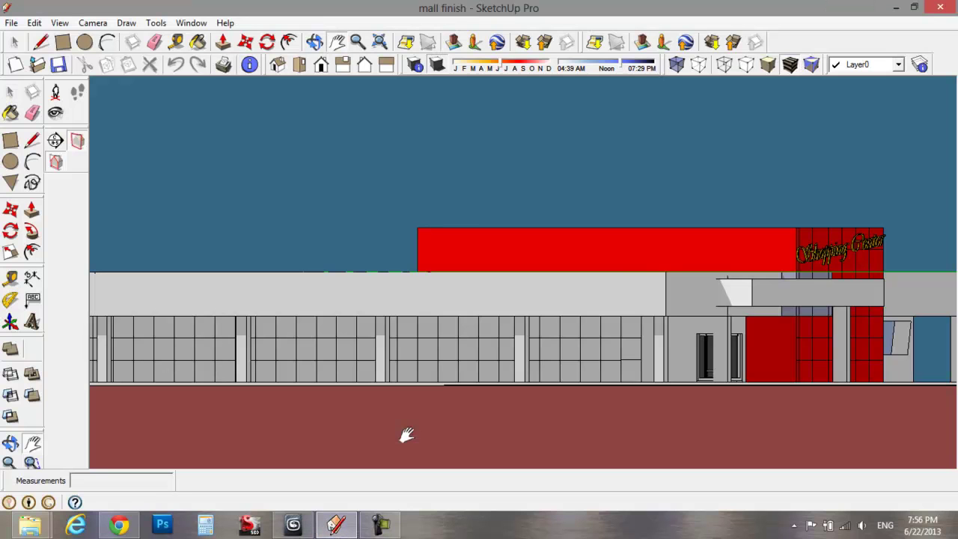
{"action": "mouse_move", "coordinate": [485, 398]}
{"action": "middle_mouse_down"}
{"action": "mouse_move", "coordinate": [329, 381]}
{"action": "mouse_move", "coordinate": [234, 410]}
{"action": "mouse_move", "coordinate": [190, 409]}
{"action": "mouse_move", "coordinate": [146, 383]}
{"action": "middle_mouse_up"}
{"action": "middle_click_drag", "start_coordinate": [146, 383], "coordinate": [346, 380], "text": "shift"}
{"action": "middle_click_drag", "start_coordinate": [578, 338], "coordinate": [614, 367]}
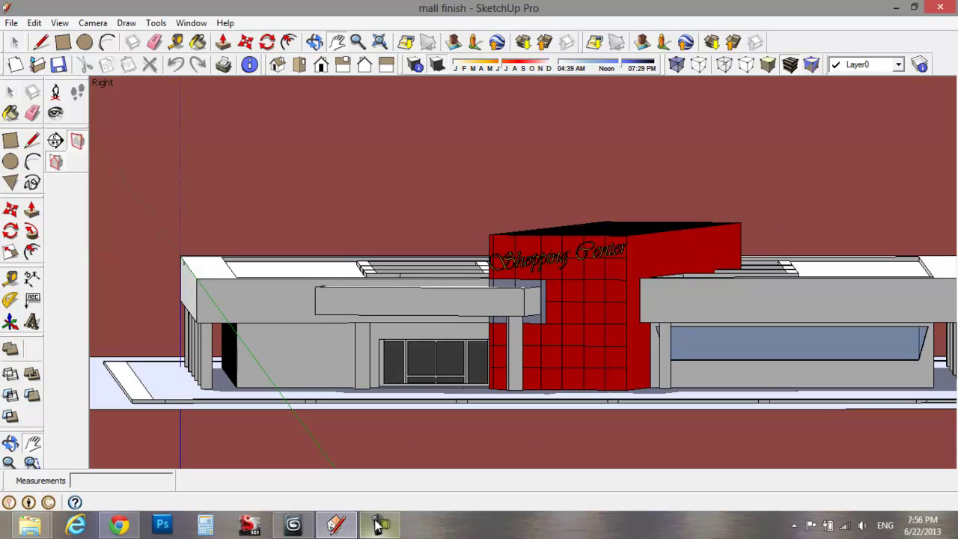
{"action": "left_click", "coordinate": [337, 525]}
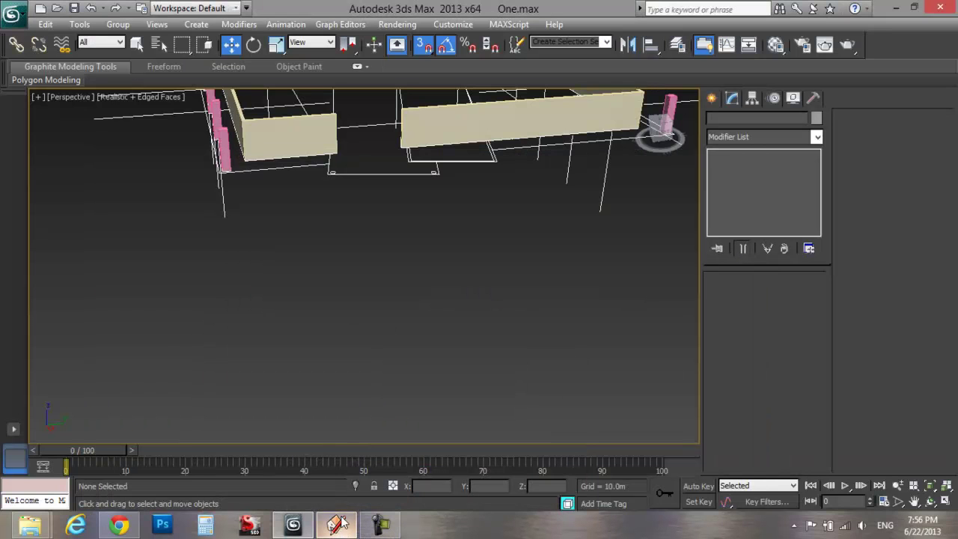
Step: Unhide all objects and examine the roof over the walls from low, raised and overhead angles in the perspective view
{"action": "mouse_move", "coordinate": [369, 282]}
{"action": "middle_mouse_down", "text": "alt"}
{"action": "mouse_move", "coordinate": [410, 375]}
{"action": "mouse_move", "coordinate": [419, 345]}
{"action": "middle_mouse_up", "text": "alt"}
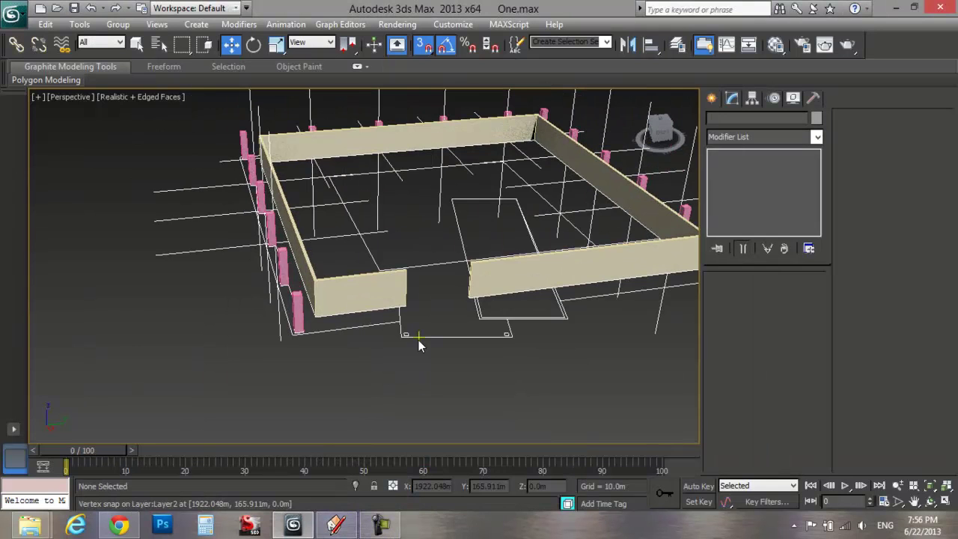
{"action": "right_click", "coordinate": [439, 296]}
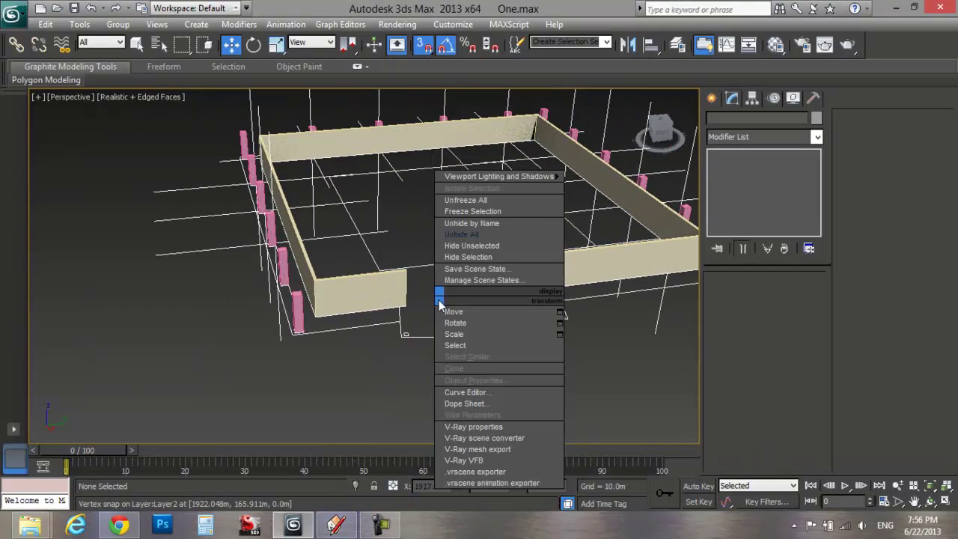
{"action": "left_click", "coordinate": [490, 235]}
{"action": "middle_click_drag", "start_coordinate": [417, 353], "coordinate": [412, 348]}
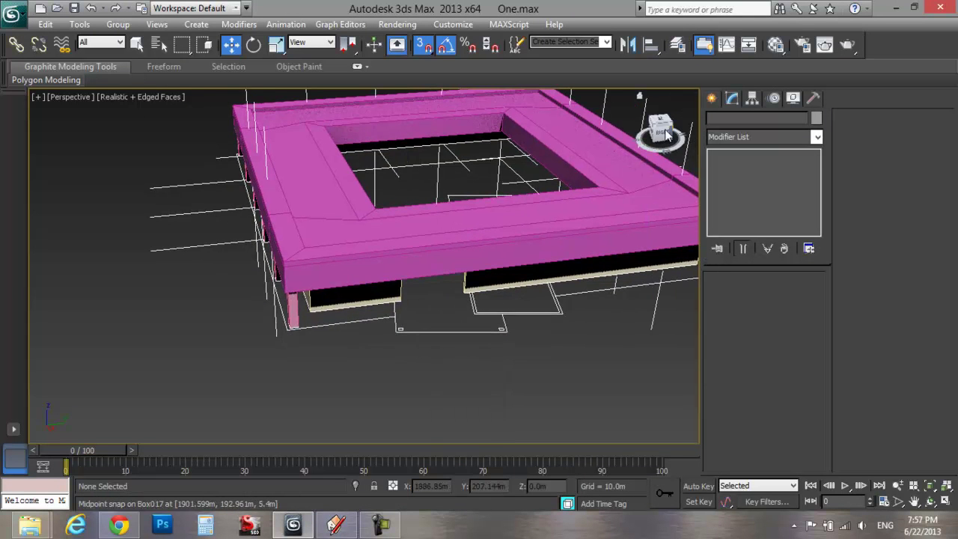
{"action": "left_click_drag", "start_coordinate": [665, 135], "coordinate": [661, 115]}
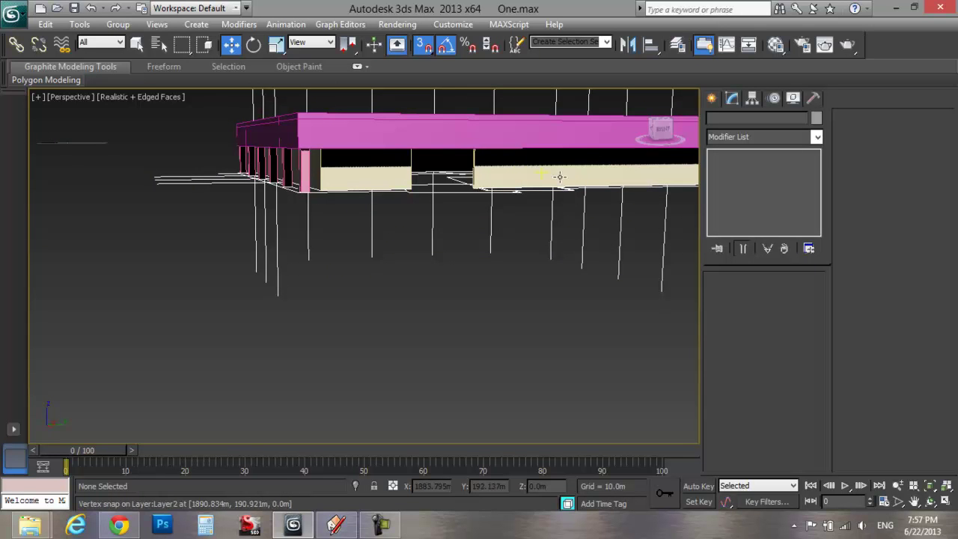
{"action": "middle_click_drag", "start_coordinate": [480, 191], "coordinate": [502, 256], "text": "alt"}
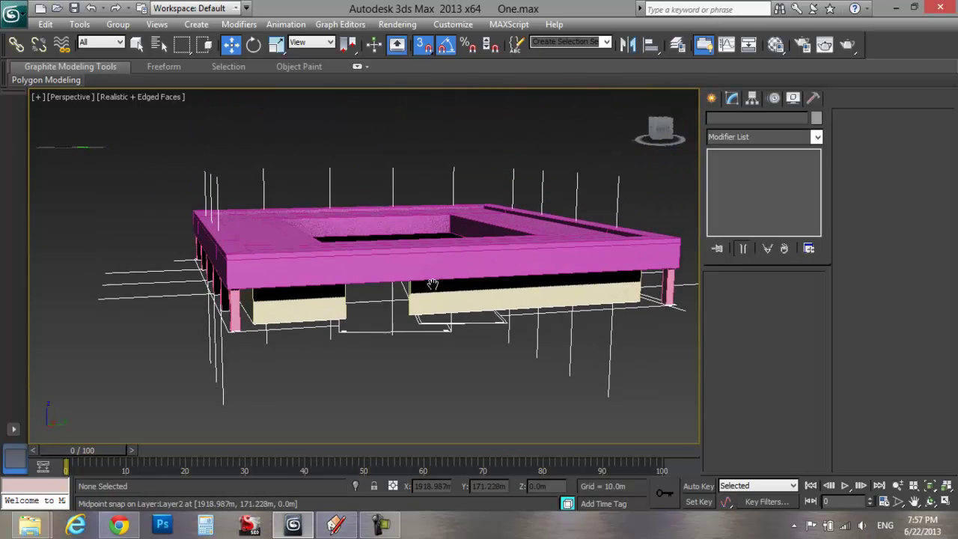
{"action": "left_click", "coordinate": [661, 129]}
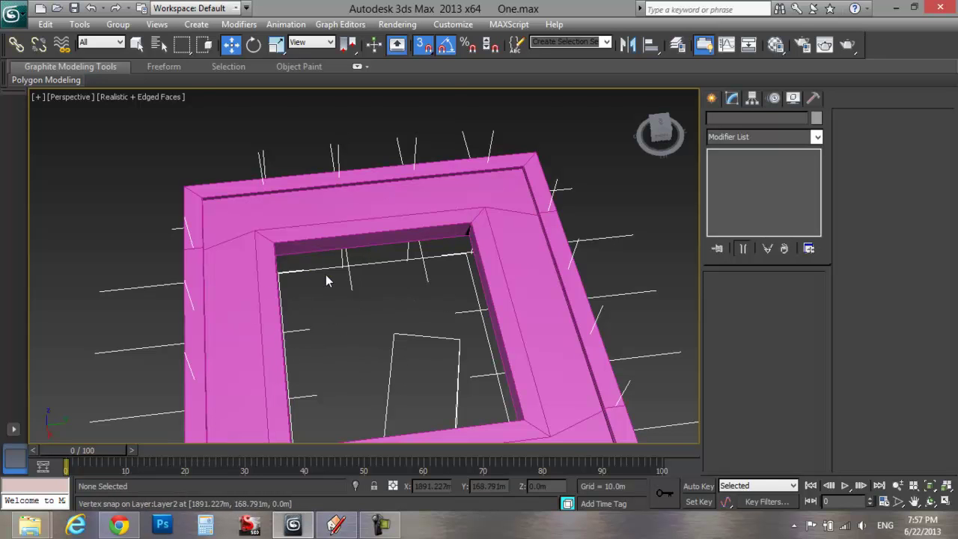
Step: Hide the magenta roof and the extruded exterior walls
{"action": "left_click", "coordinate": [332, 220]}
{"action": "right_click", "coordinate": [330, 219]}
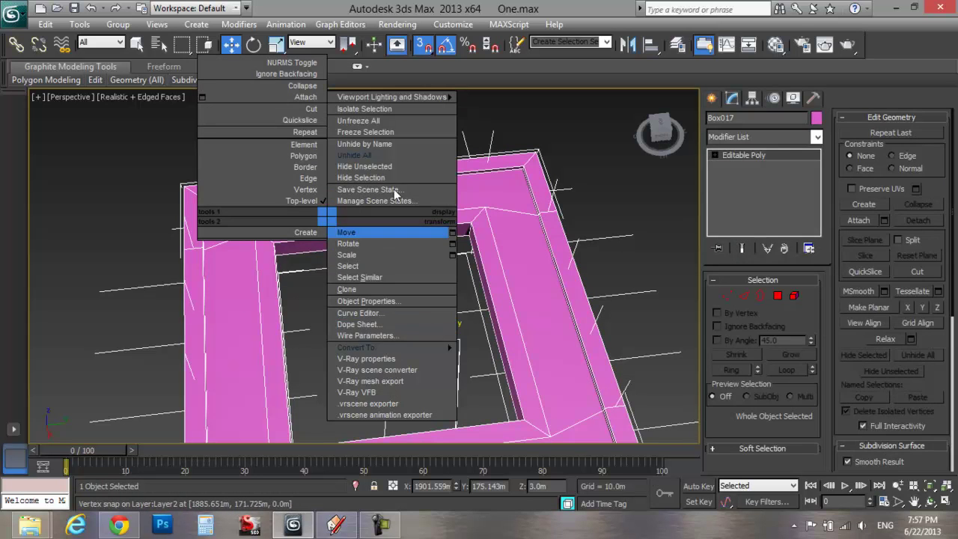
{"action": "left_click", "coordinate": [378, 177]}
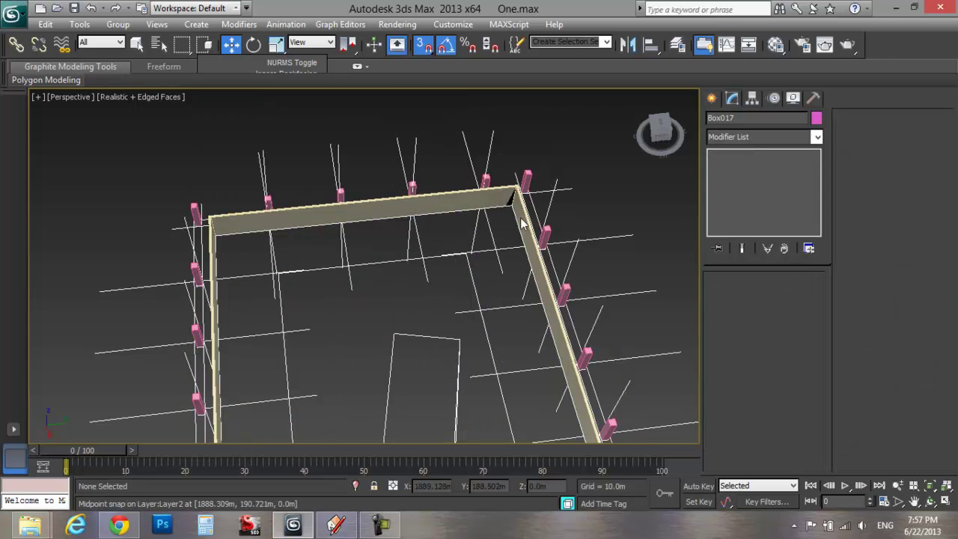
{"action": "left_click", "coordinate": [518, 218]}
{"action": "right_click", "coordinate": [523, 210]}
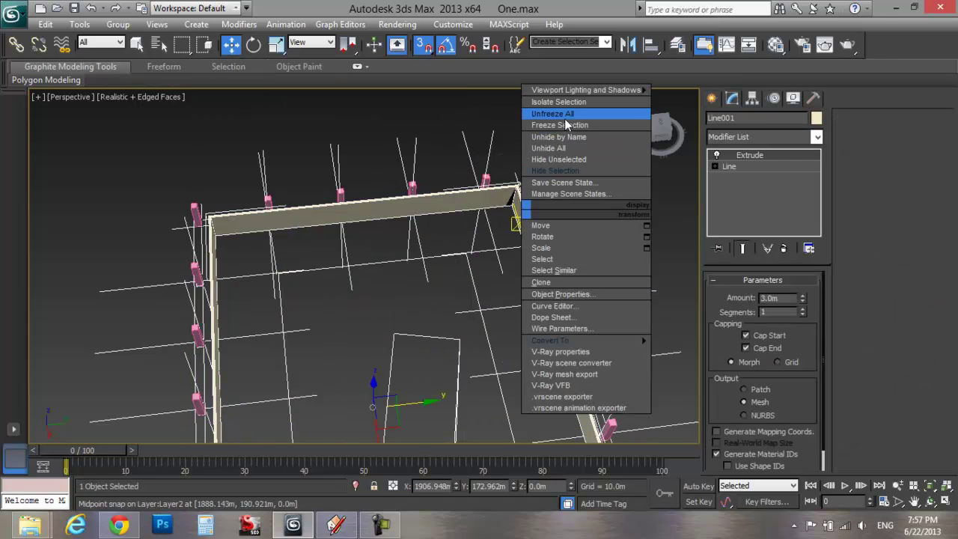
{"action": "left_click", "coordinate": [567, 171]}
Step: Maximize the Top view and examine the floor plan from the entrance canopy to the central opening
{"action": "key", "text": "alt+w"}
{"action": "left_click", "coordinate": [223, 185]}
{"action": "key", "text": "alt+w"}
{"action": "middle_click_drag", "start_coordinate": [192, 276], "coordinate": [301, 308]}
{"action": "scroll", "coordinate": [277, 291], "scroll_direction": "down", "scroll_amount": 6}
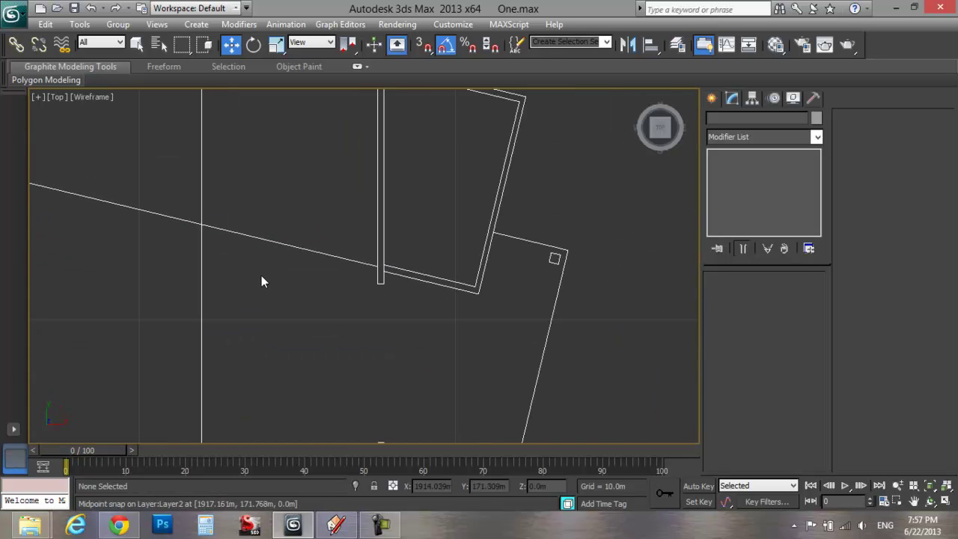
{"action": "scroll", "coordinate": [224, 292], "scroll_direction": "down", "scroll_amount": 3}
{"action": "middle_click_drag", "start_coordinate": [163, 277], "coordinate": [397, 283]}
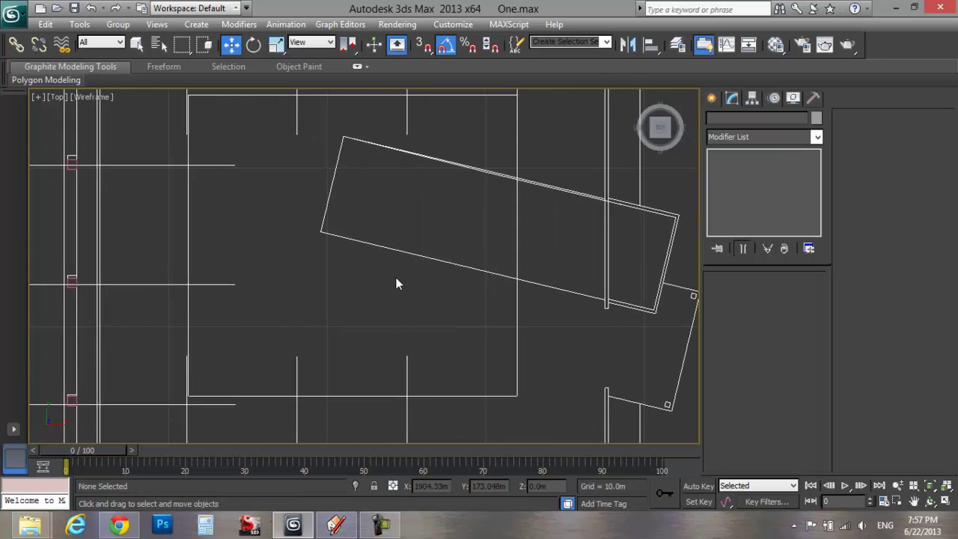
{"action": "scroll", "coordinate": [397, 283], "scroll_direction": "down", "scroll_amount": 2}
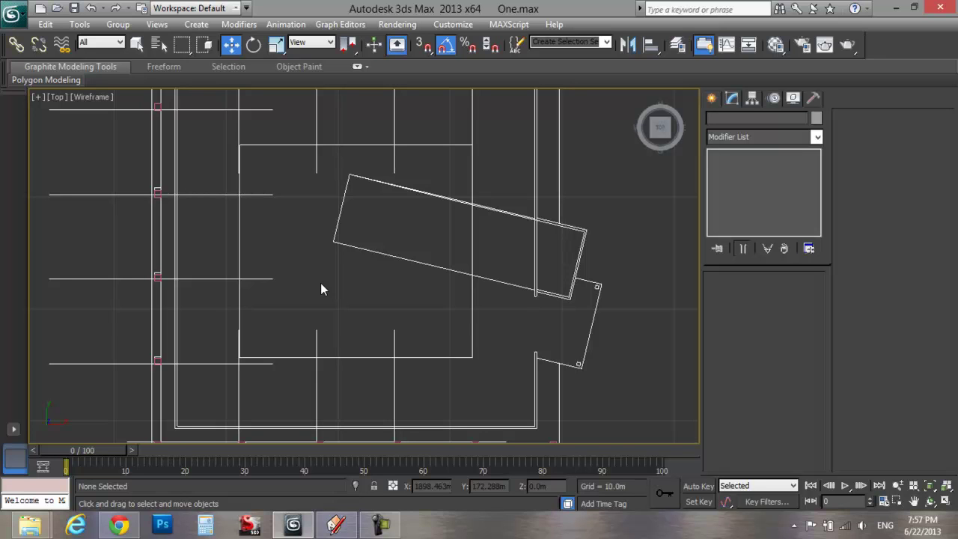
{"action": "scroll", "coordinate": [289, 329], "scroll_direction": "up", "scroll_amount": 1}
{"action": "scroll", "coordinate": [285, 327], "scroll_direction": "down", "scroll_amount": 1}
Step: Check the roof skylight in SketchUp, return to 3ds Max and trace the central opening with a snapped spline rectangle, about 19 m by 20.7 m
{"action": "left_click", "coordinate": [712, 99]}
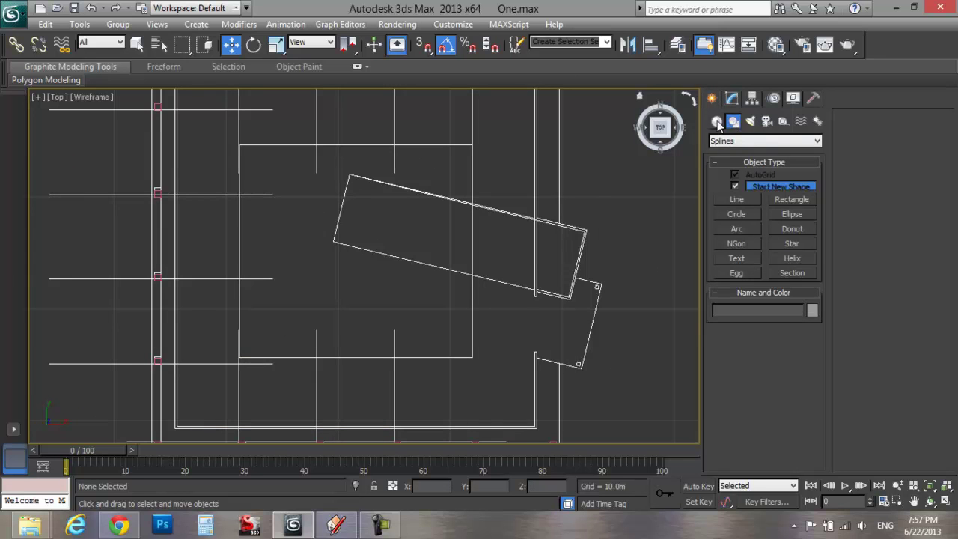
{"action": "left_click", "coordinate": [713, 120]}
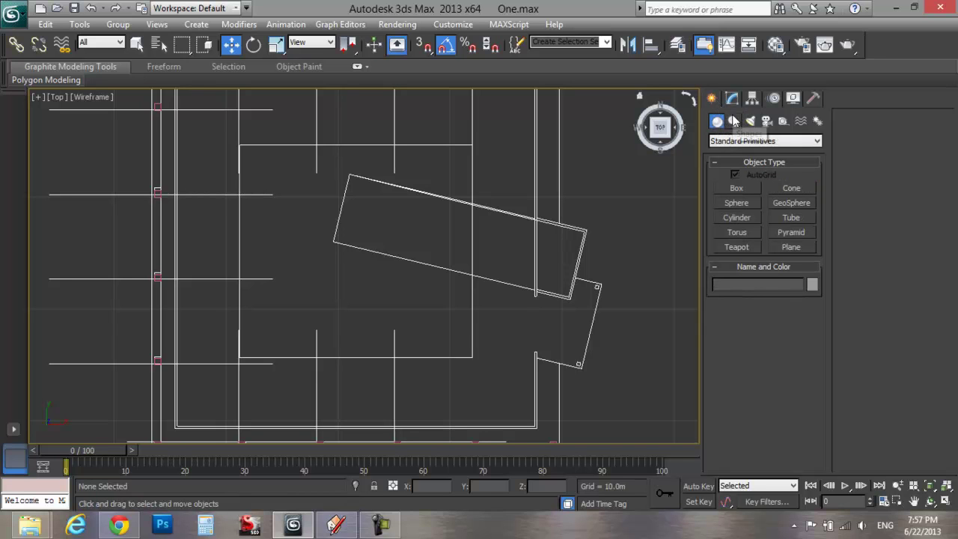
{"action": "left_click", "coordinate": [733, 121]}
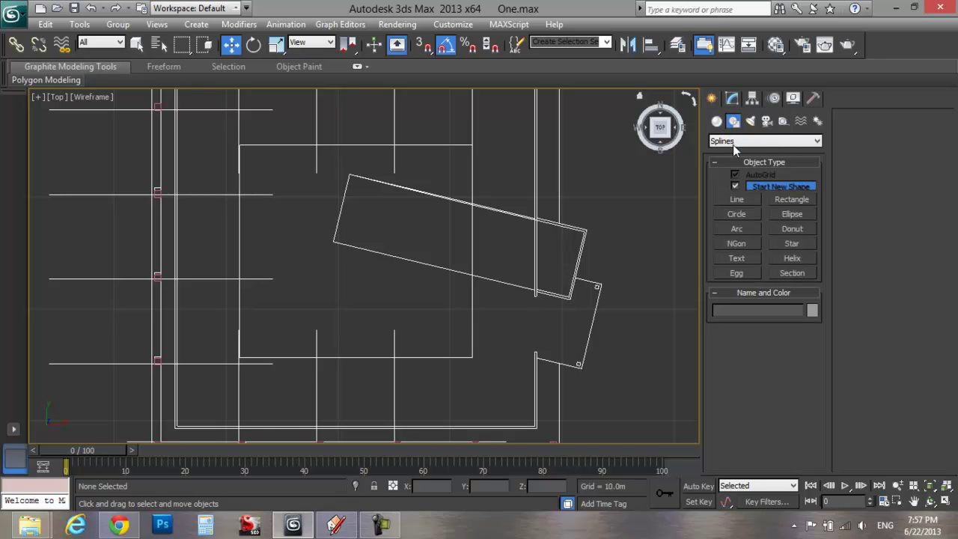
{"action": "left_click", "coordinate": [779, 201]}
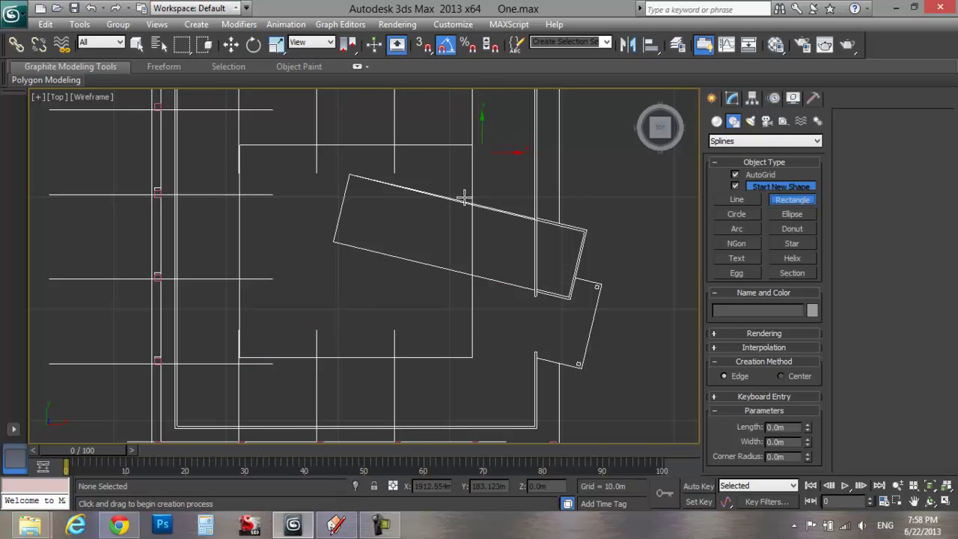
{"action": "left_click", "coordinate": [335, 523]}
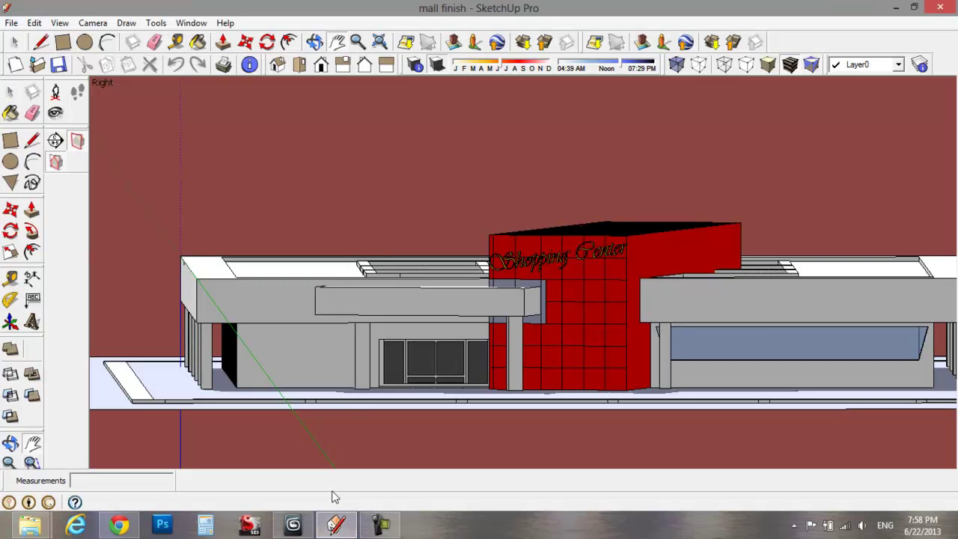
{"action": "mouse_move", "coordinate": [389, 349]}
{"action": "middle_mouse_down"}
{"action": "mouse_move", "coordinate": [398, 406]}
{"action": "mouse_move", "coordinate": [437, 464]}
{"action": "mouse_move", "coordinate": [402, 336]}
{"action": "middle_mouse_up"}
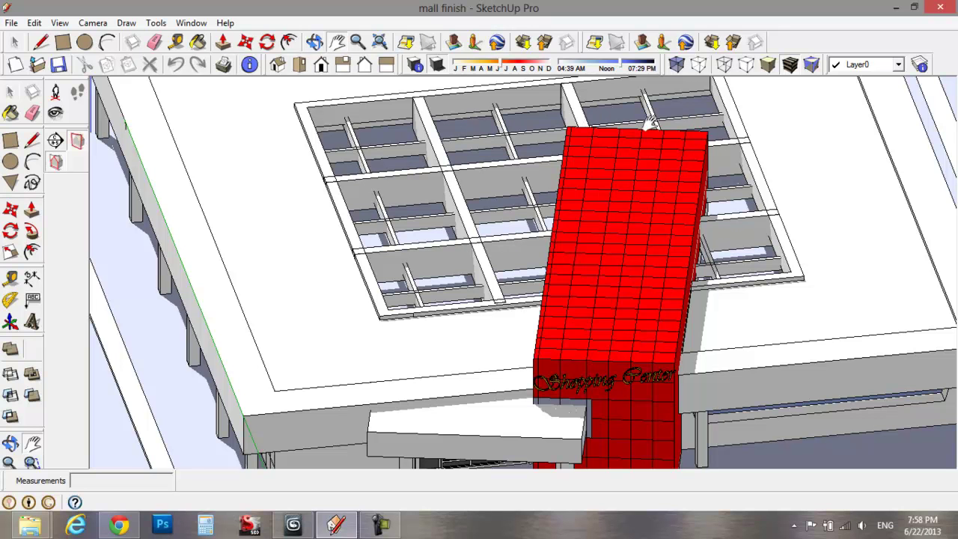
{"action": "left_click", "coordinate": [341, 525]}
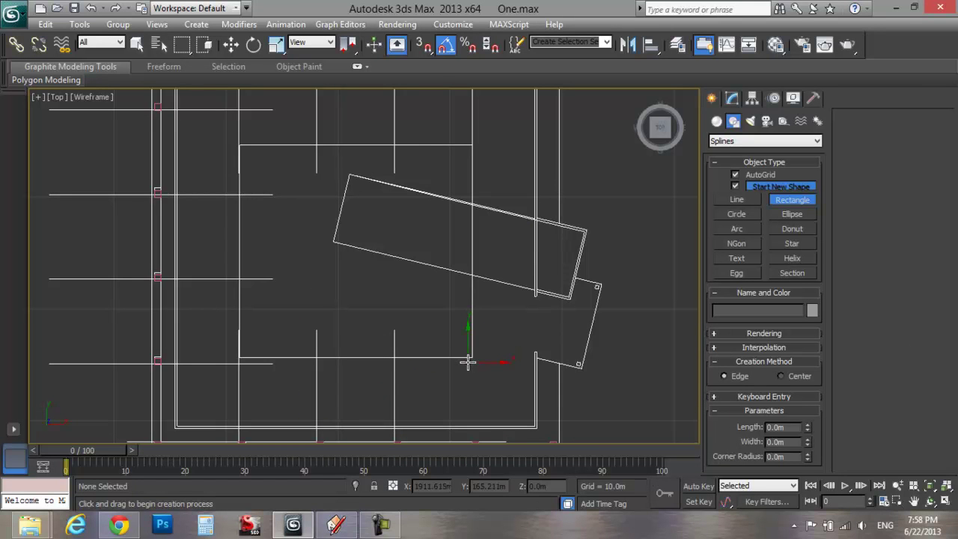
{"action": "left_click", "coordinate": [423, 44]}
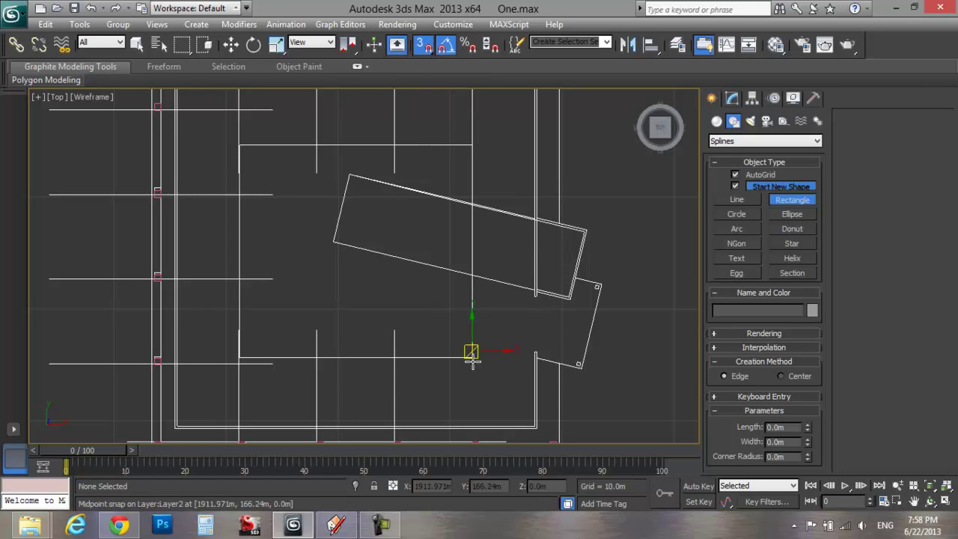
{"action": "left_click_drag", "start_coordinate": [472, 357], "coordinate": [249, 156]}
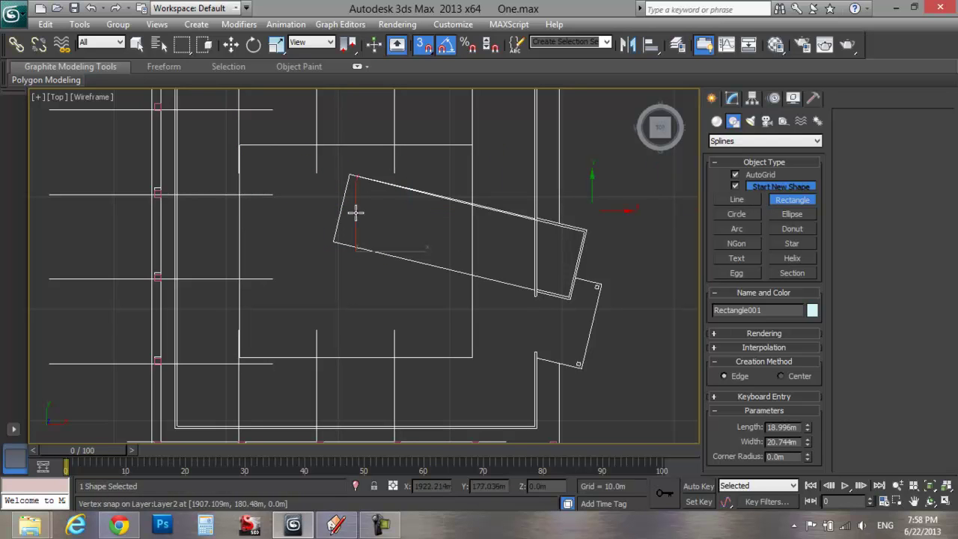
Step: Turn off snapping, draw a small profile rectangle about 0.8 m wide inside the central opening and set its length to 0.5 m
{"action": "key", "text": "s"}
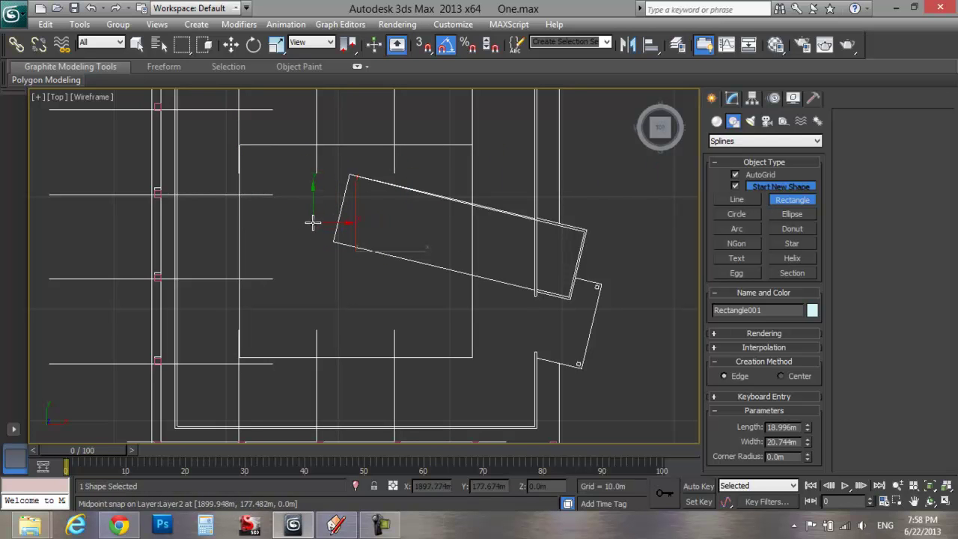
{"action": "left_click_drag", "start_coordinate": [313, 217], "coordinate": [305, 241]}
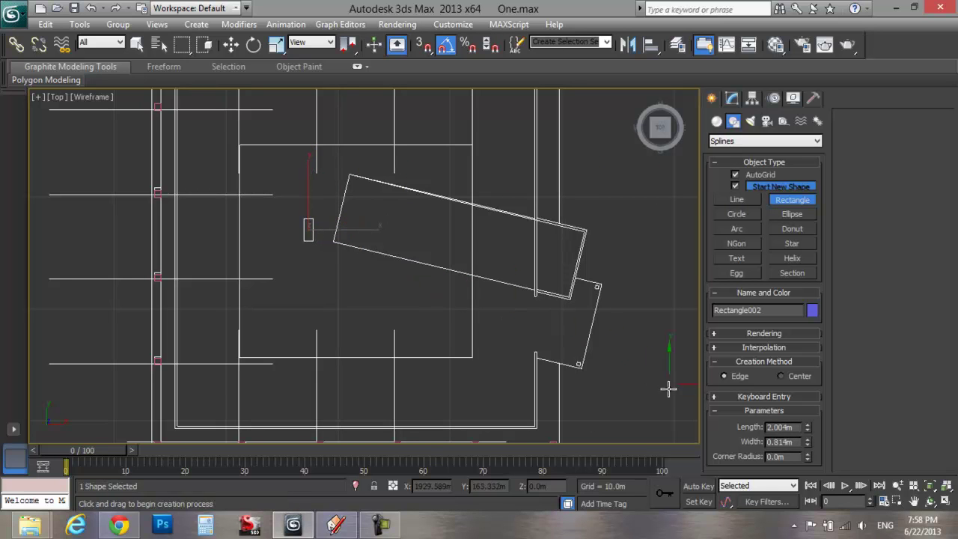
{"action": "double_click", "coordinate": [766, 426]}
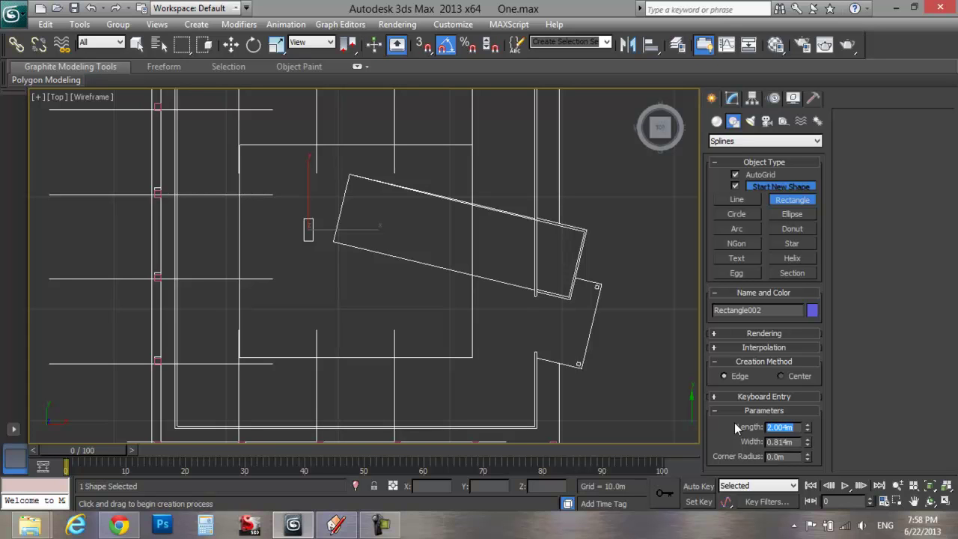
{"action": "type", "text": ".5"}
{"action": "key", "text": "Tab"}
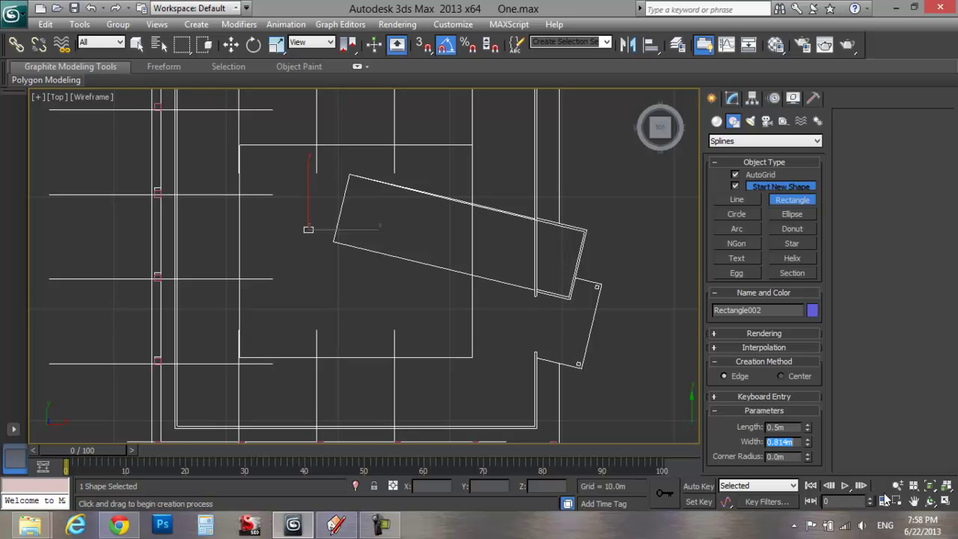
Step: Set the small rectangle's length to 1 m and its width to 0.79 m
{"action": "left_click_drag", "start_coordinate": [807, 440], "coordinate": [760, 423]}
{"action": "type", "text": "1"}
{"action": "key", "text": "Tab"}
{"action": "type", "text": "0.8"}
{"action": "key", "text": "Return"}
{"action": "type", "text": ".2"}
{"action": "key", "text": "Return"}
{"action": "mouse_move", "coordinate": [811, 442]}
{"action": "left_mouse_down"}
{"action": "mouse_move", "coordinate": [803, 424]}
{"action": "mouse_move", "coordinate": [808, 442]}
{"action": "left_mouse_up"}
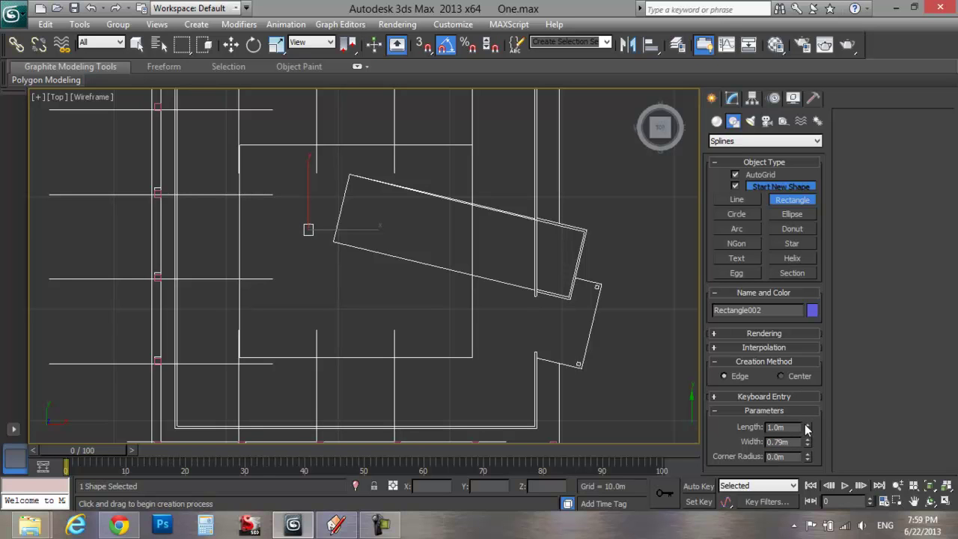
Step: Try other proportions for the small rectangle, entering a width of 0.3 m and raising it to 0.49 m
{"action": "double_click", "coordinate": [796, 426]}
{"action": "type", "text": "1."}
{"action": "key", "text": "Return"}
{"action": "type", "text": ".1"}
{"action": "key", "text": "Return"}
{"action": "key", "text": "Tab"}
{"action": "type", "text": ".3"}
{"action": "key", "text": "Return"}
{"action": "left_click_drag", "start_coordinate": [809, 442], "coordinate": [805, 386]}
Step: Set the small rectangle's length to 1.5 m and its width to 0.7 m
{"action": "double_click", "coordinate": [799, 427]}
{"action": "type", "text": "1"}
{"action": "key", "text": "Tab"}
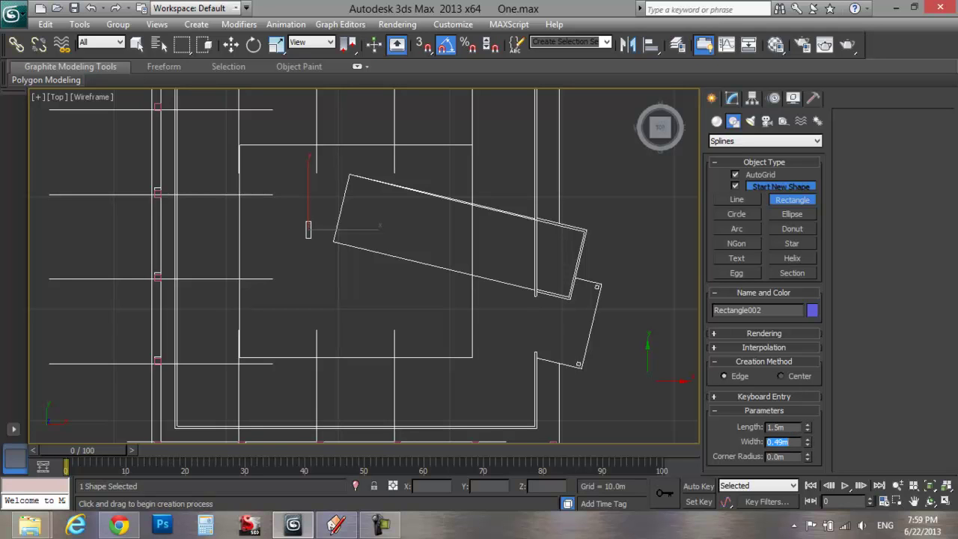
{"action": "type", "text": "0.5"}
{"action": "key", "text": "Return"}
{"action": "type", "text": "0.7"}
{"action": "key", "text": "Return"}
Step: Try to rotate the small rectangle about its X axis in the Top view
{"action": "left_click", "coordinate": [254, 45]}
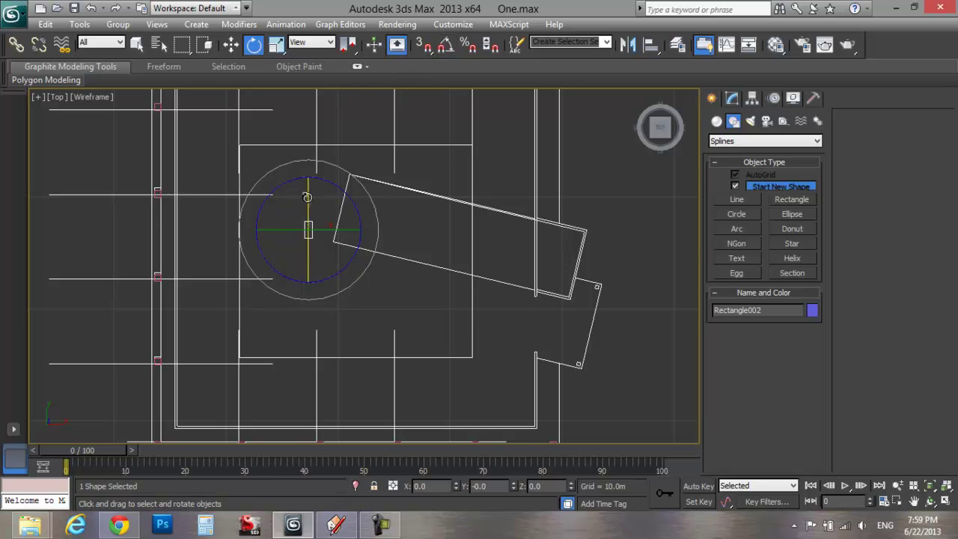
{"action": "mouse_move", "coordinate": [308, 197]}
{"action": "left_mouse_down"}
{"action": "mouse_move", "coordinate": [306, 229]}
{"action": "mouse_move", "coordinate": [308, 197]}
{"action": "left_mouse_up"}
{"action": "left_click", "coordinate": [445, 45]}
{"action": "left_click", "coordinate": [445, 45]}
{"action": "left_click_drag", "start_coordinate": [308, 194], "coordinate": [306, 212]}
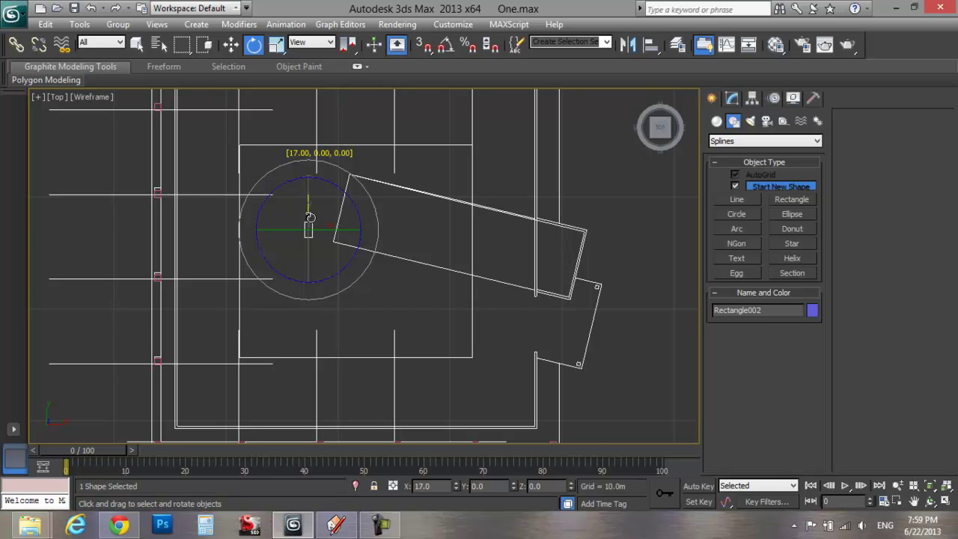
{"action": "left_click_drag", "start_coordinate": [309, 217], "coordinate": [310, 217]}
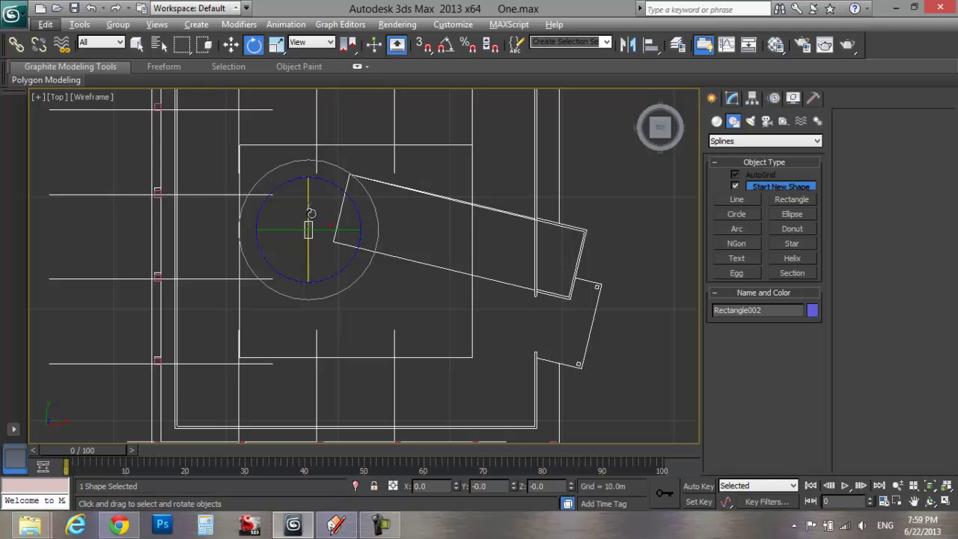
Step: Turn on angle snap and rotate the small rectangle 90 degrees about its X axis in the Perspective view
{"action": "key", "text": "alt+w"}
{"action": "right_click", "coordinate": [512, 368]}
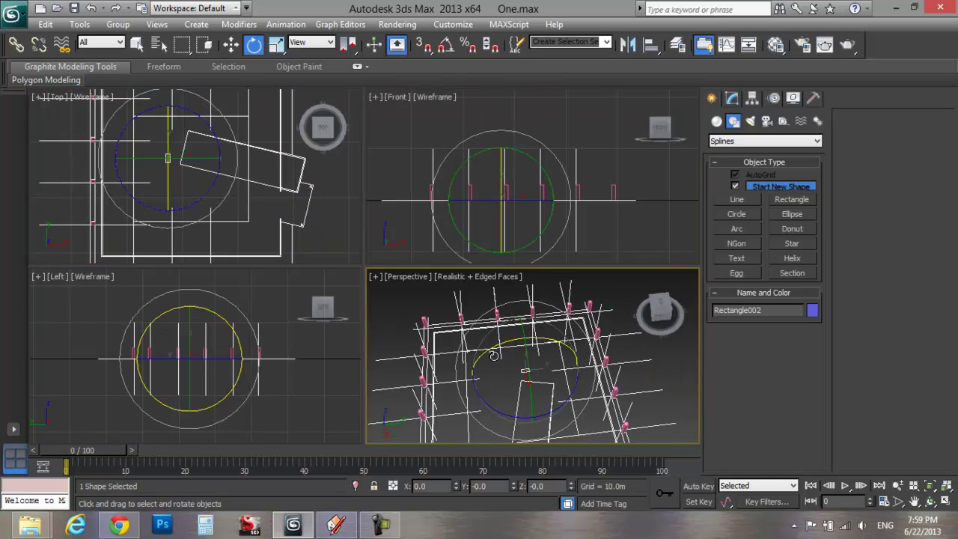
{"action": "key", "text": "alt+w"}
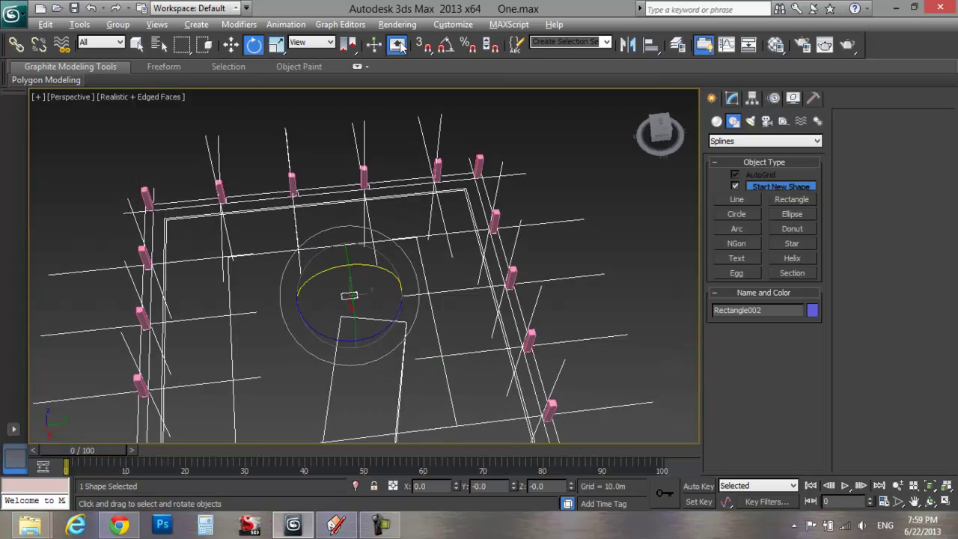
{"action": "left_click", "coordinate": [442, 48]}
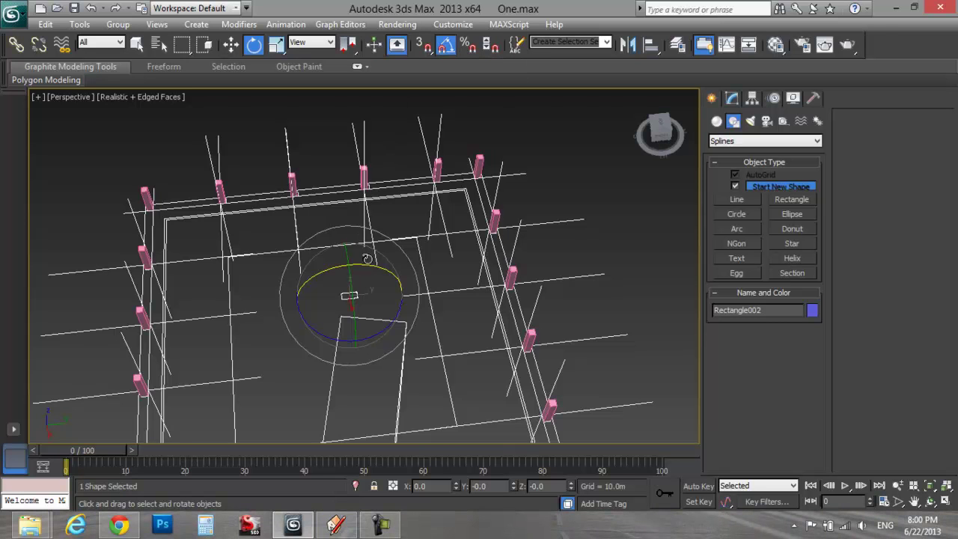
{"action": "left_click_drag", "start_coordinate": [369, 271], "coordinate": [304, 256]}
{"action": "left_click", "coordinate": [276, 333]}
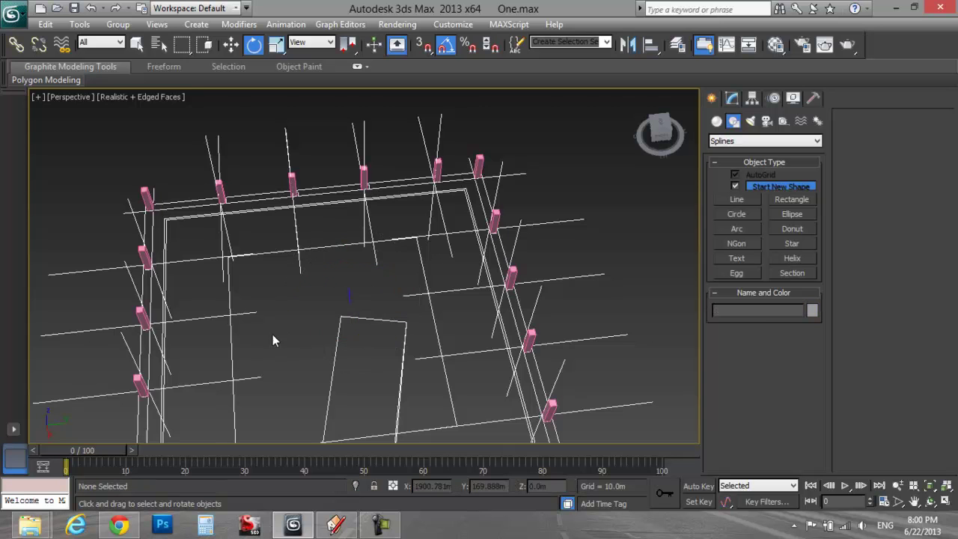
{"action": "middle_click_drag", "start_coordinate": [294, 339], "coordinate": [331, 336]}
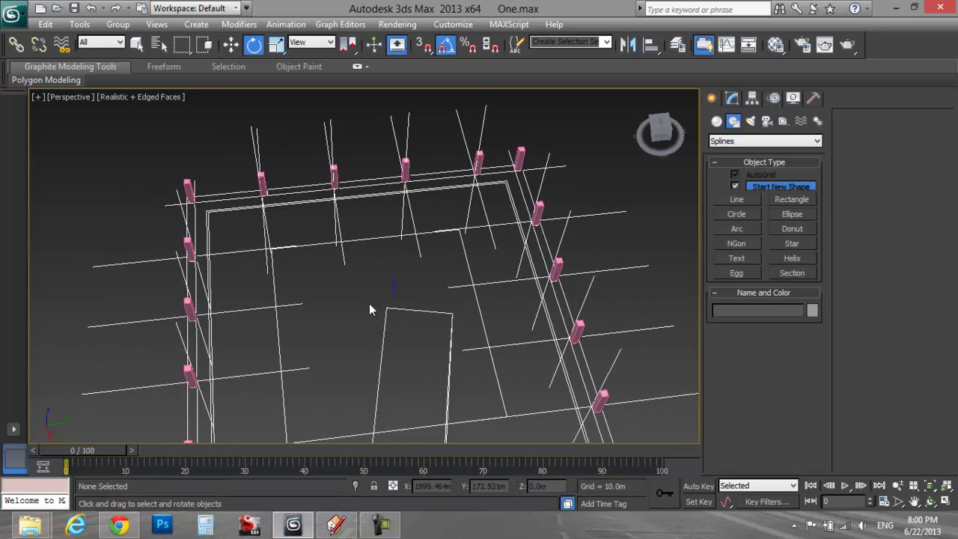
{"action": "left_click", "coordinate": [396, 287]}
{"action": "left_click_drag", "start_coordinate": [660, 133], "coordinate": [696, 138]}
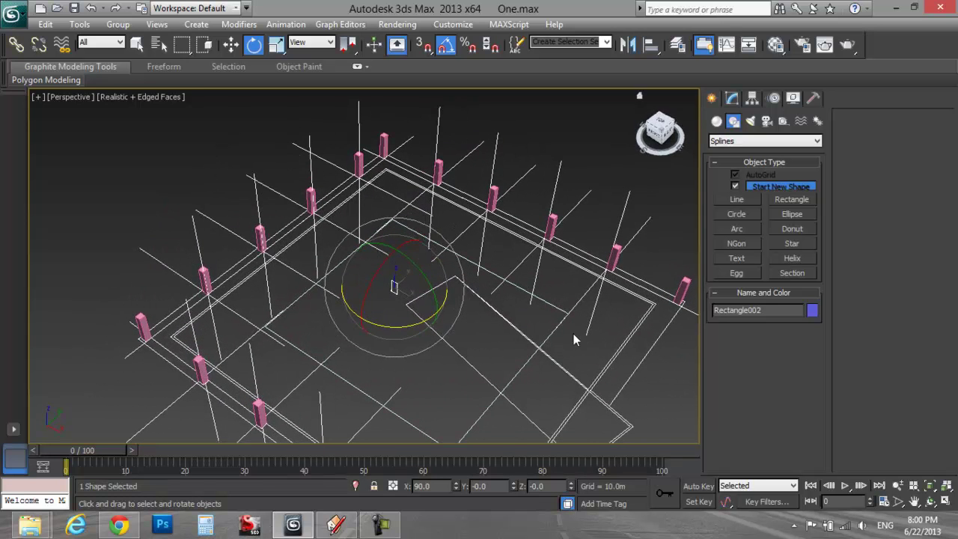
Step: Apply a Sweep modifier to the large rectangle outlining the roof's central opening
{"action": "left_click", "coordinate": [528, 358]}
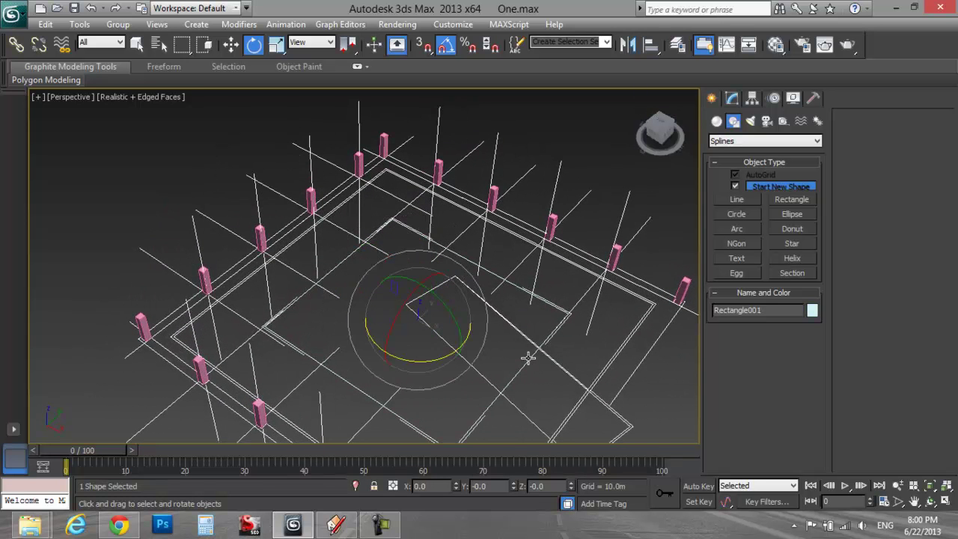
{"action": "key", "text": "alt+w"}
{"action": "key", "text": "alt+w"}
{"action": "left_click", "coordinate": [732, 99]}
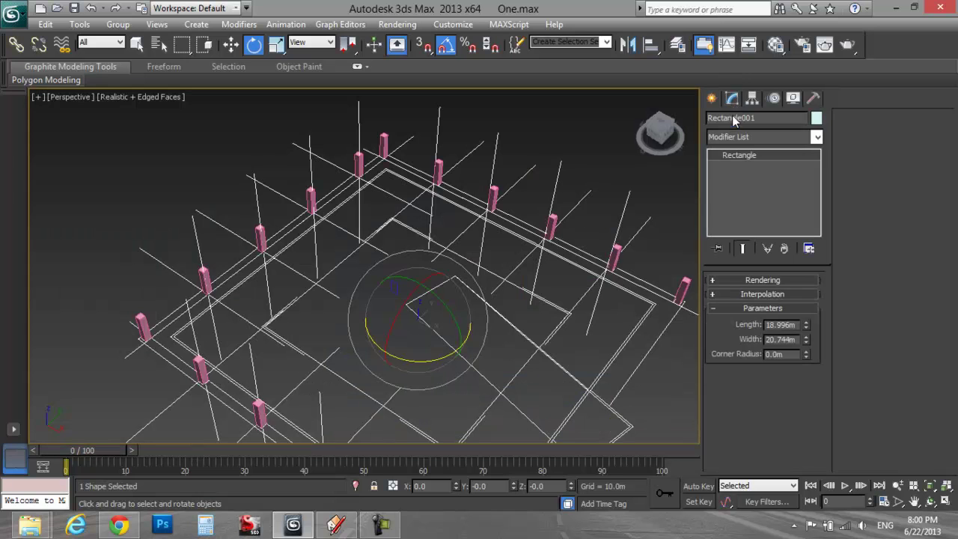
{"action": "left_click", "coordinate": [816, 138]}
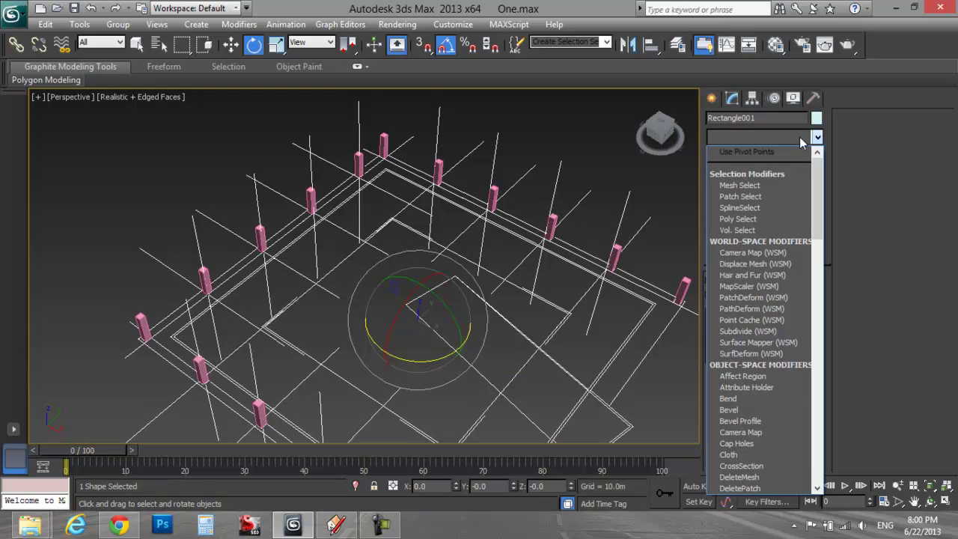
{"action": "type", "text": "sw"}
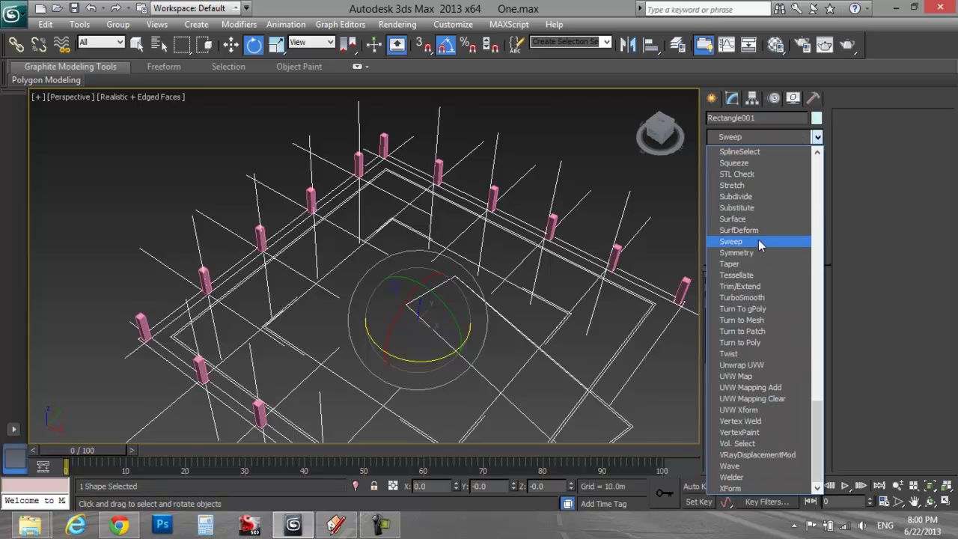
{"action": "left_click", "coordinate": [758, 241]}
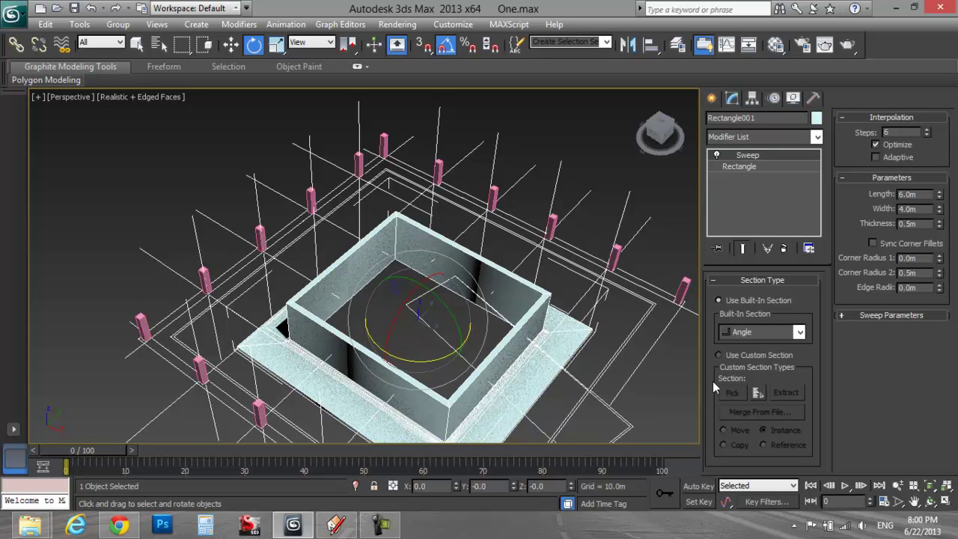
Step: Switch the sweep to a custom section and pick the small upright rectangle as its profile
{"action": "left_click", "coordinate": [788, 335]}
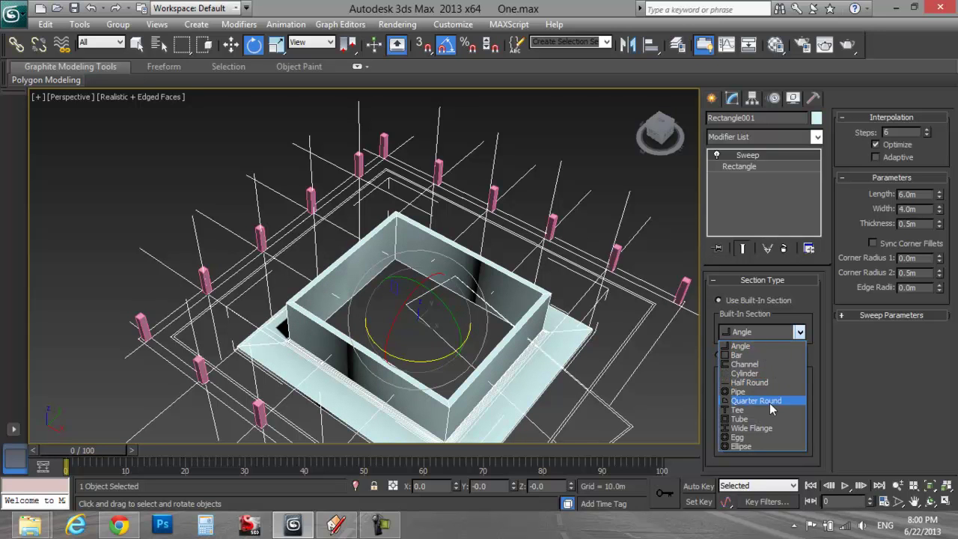
{"action": "left_click", "coordinate": [749, 346]}
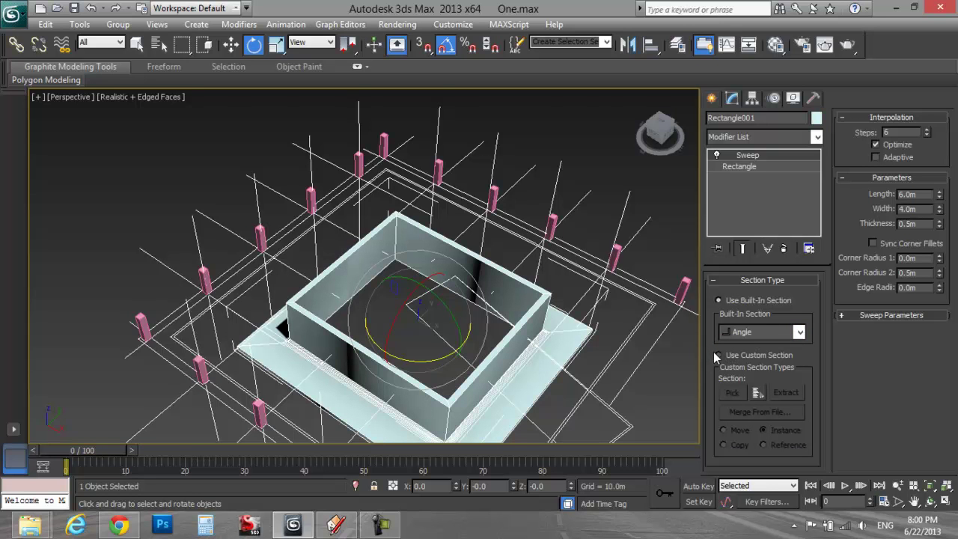
{"action": "left_click", "coordinate": [717, 355]}
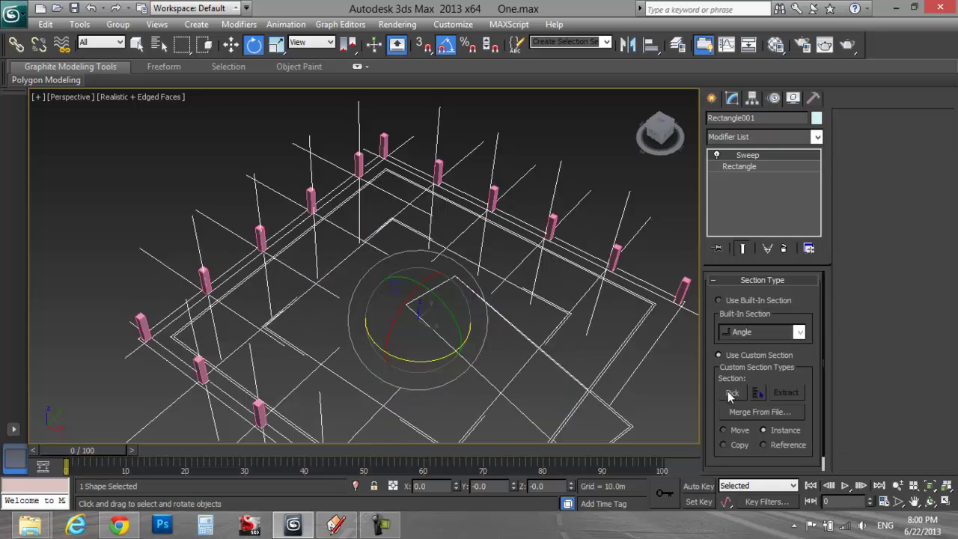
{"action": "left_click", "coordinate": [734, 394]}
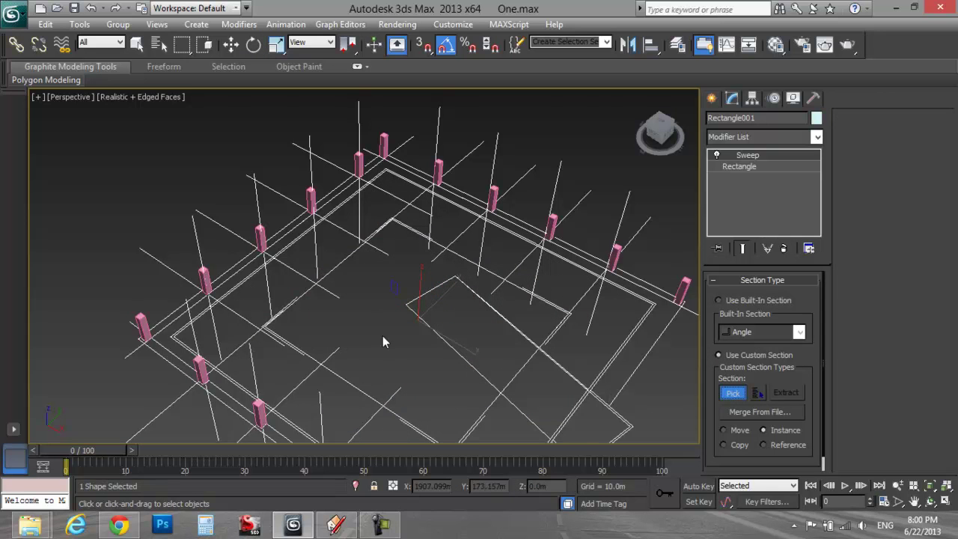
{"action": "left_click", "coordinate": [419, 288]}
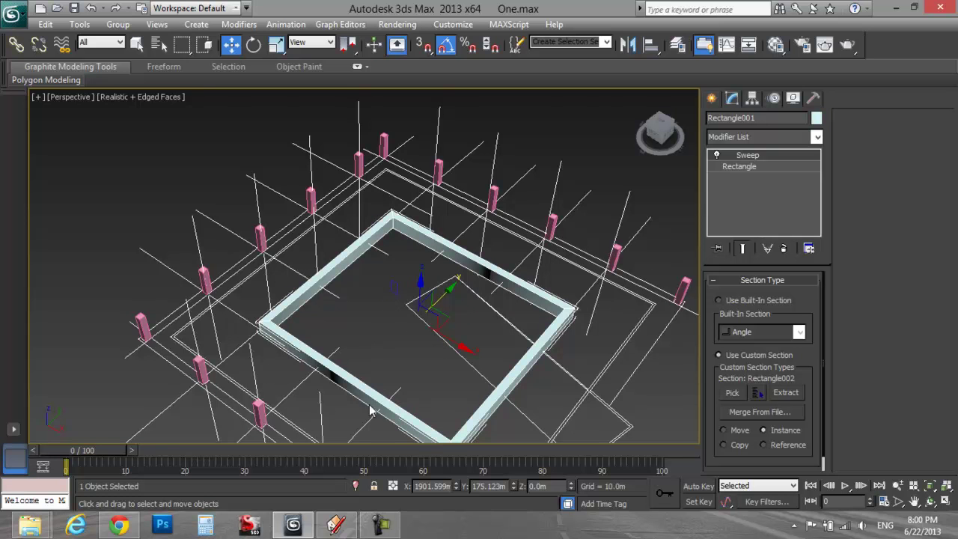
Step: Check the roof grid in the SketchUp reference model, return to 3ds Max and convert the swept frame to an editable poly
{"action": "left_click", "coordinate": [345, 535]}
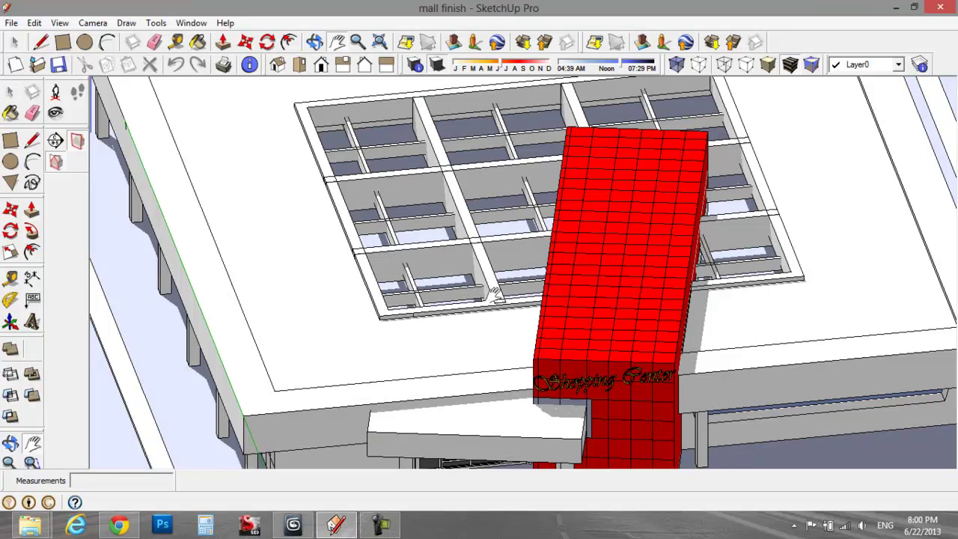
{"action": "left_click", "coordinate": [338, 525]}
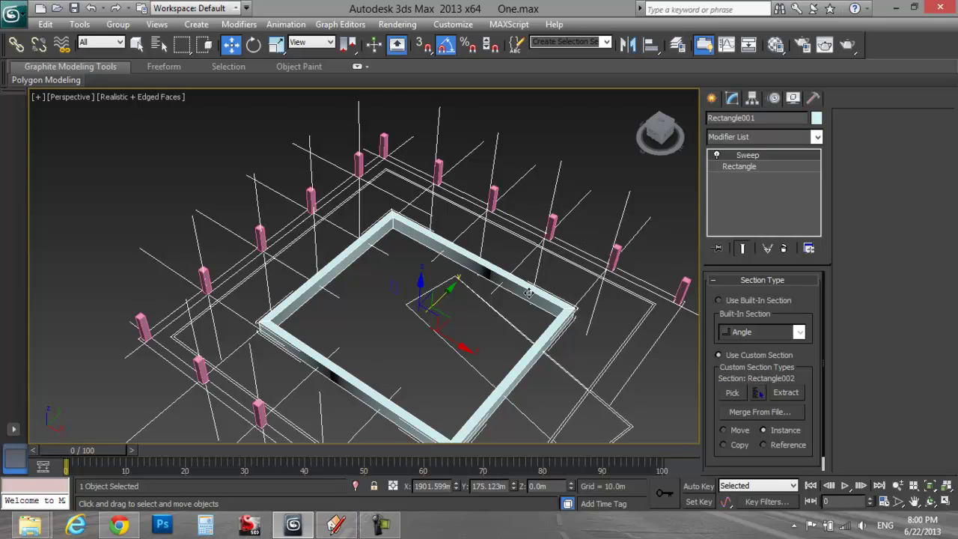
{"action": "right_click", "coordinate": [529, 296]}
{"action": "mouse_move", "coordinate": [580, 421]}
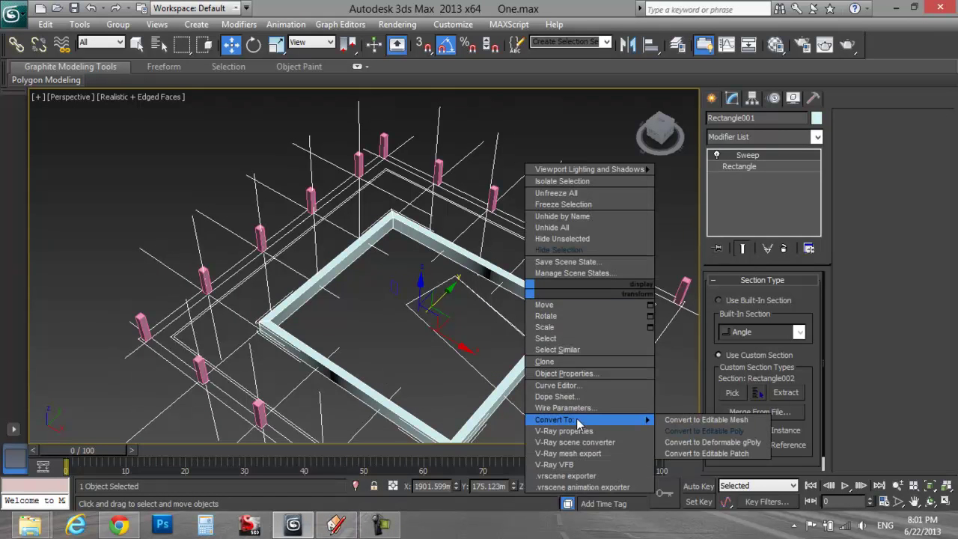
{"action": "left_click", "coordinate": [717, 431]}
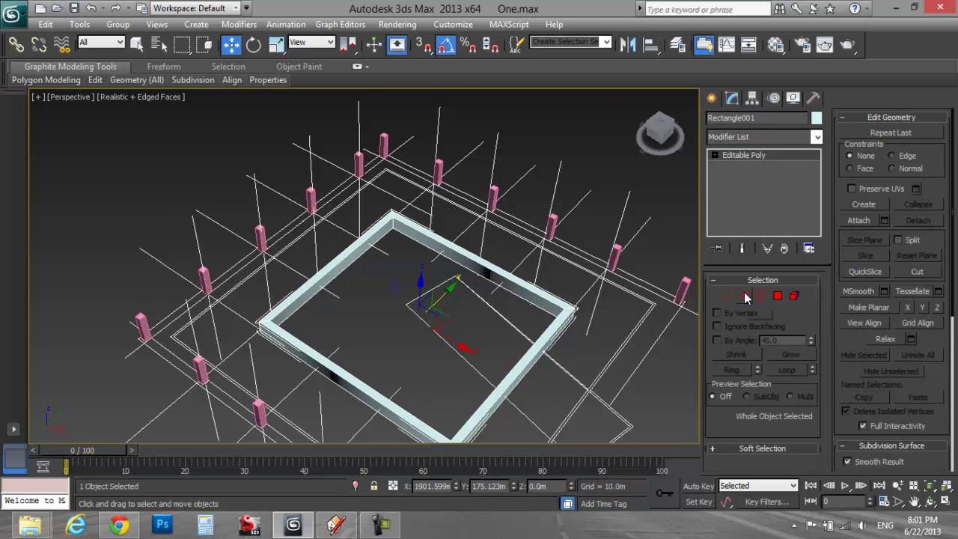
Step: Connect the two long inner edges on the far side of the frame with 2 segments
{"action": "left_click", "coordinate": [746, 296]}
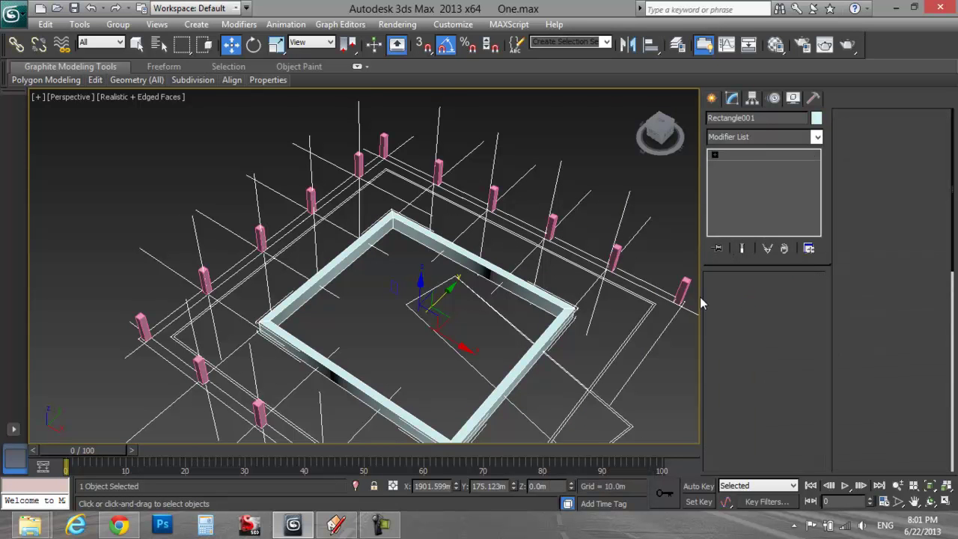
{"action": "left_click", "coordinate": [495, 275]}
{"action": "left_click", "coordinate": [498, 284], "text": "ctrl"}
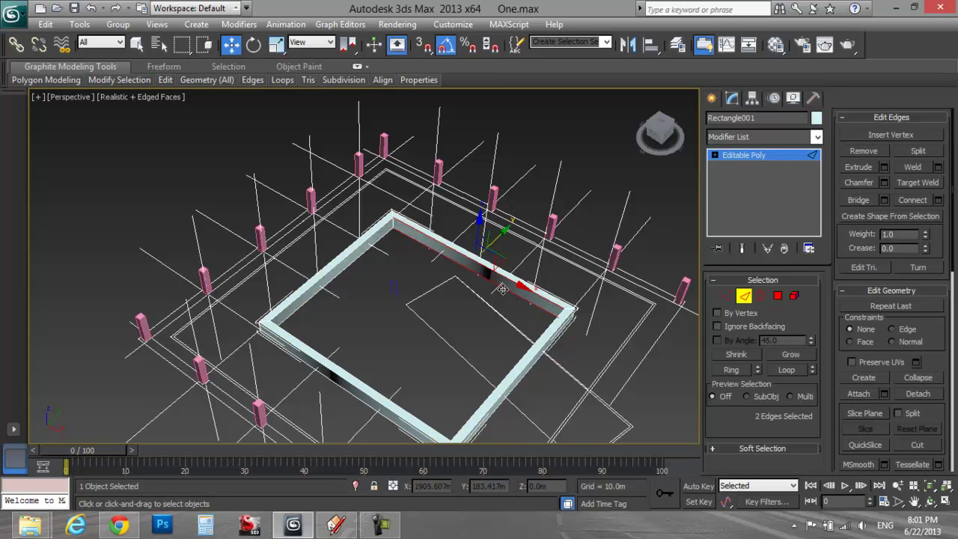
{"action": "right_click", "coordinate": [475, 263]}
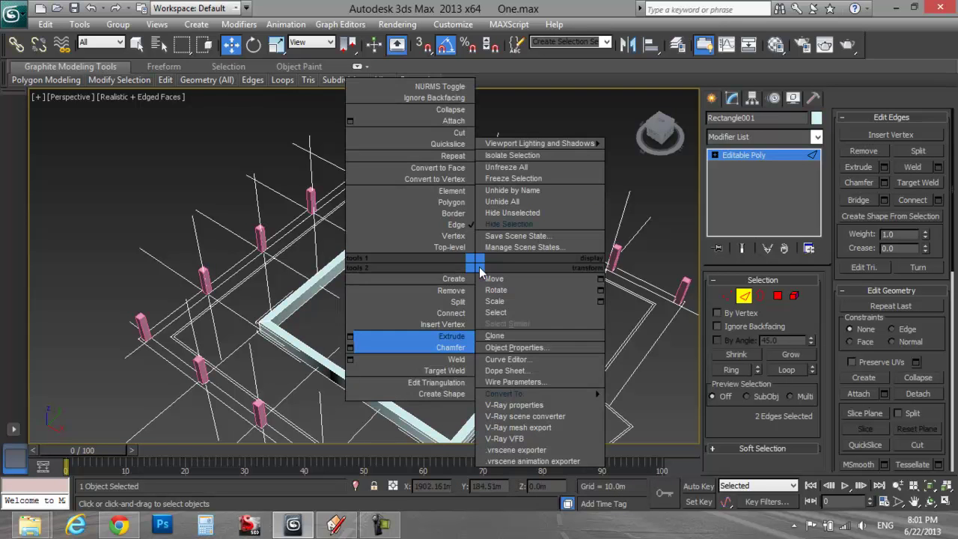
{"action": "left_click", "coordinate": [350, 313]}
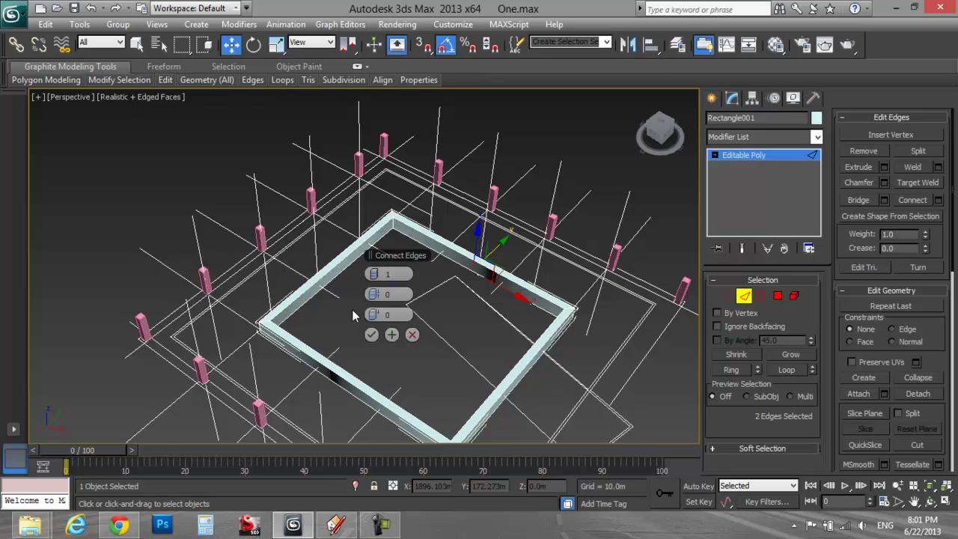
{"action": "middle_click_drag", "start_coordinate": [425, 368], "coordinate": [446, 360]}
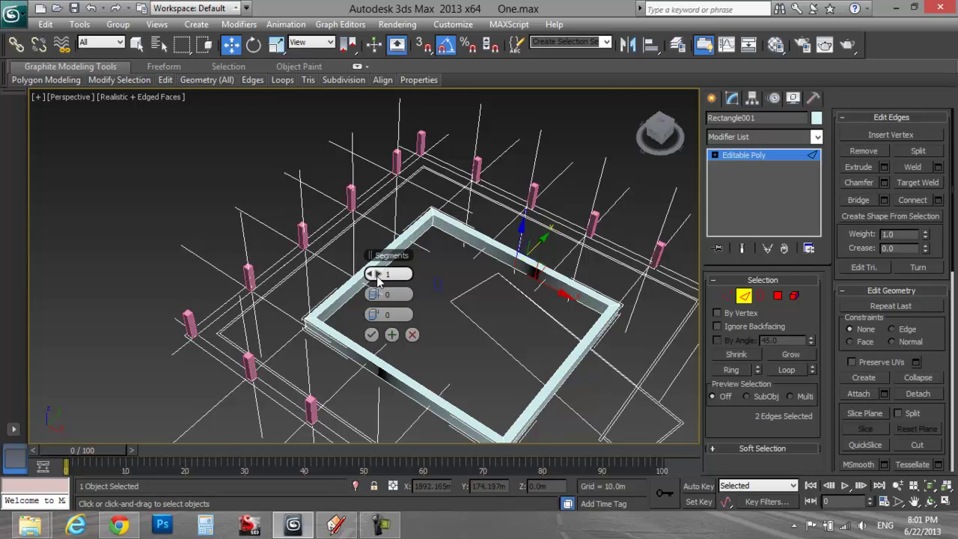
{"action": "left_click", "coordinate": [378, 276]}
{"action": "scroll", "coordinate": [599, 268], "scroll_direction": "up", "scroll_amount": 5}
{"action": "middle_click_drag", "start_coordinate": [527, 262], "coordinate": [438, 248]}
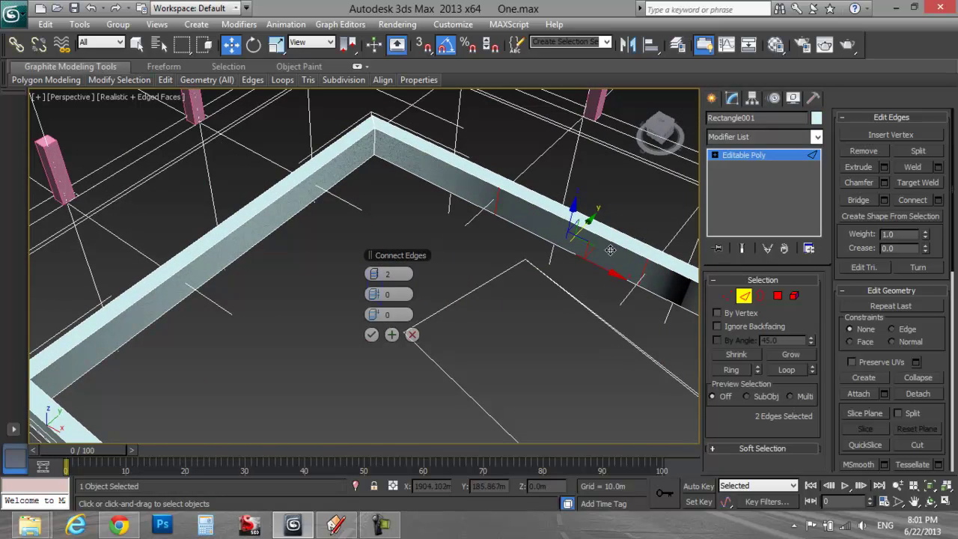
{"action": "left_click", "coordinate": [371, 337]}
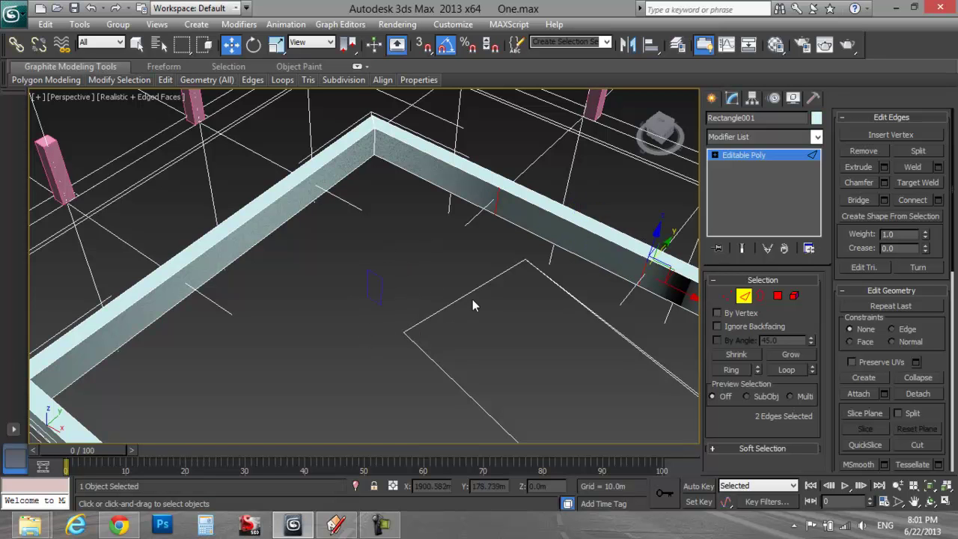
Step: Chamfer the two new connecting edges on the frame's inner face by 0.7 m
{"action": "left_click", "coordinate": [508, 206]}
{"action": "middle_click_drag", "start_coordinate": [524, 261], "coordinate": [441, 177]}
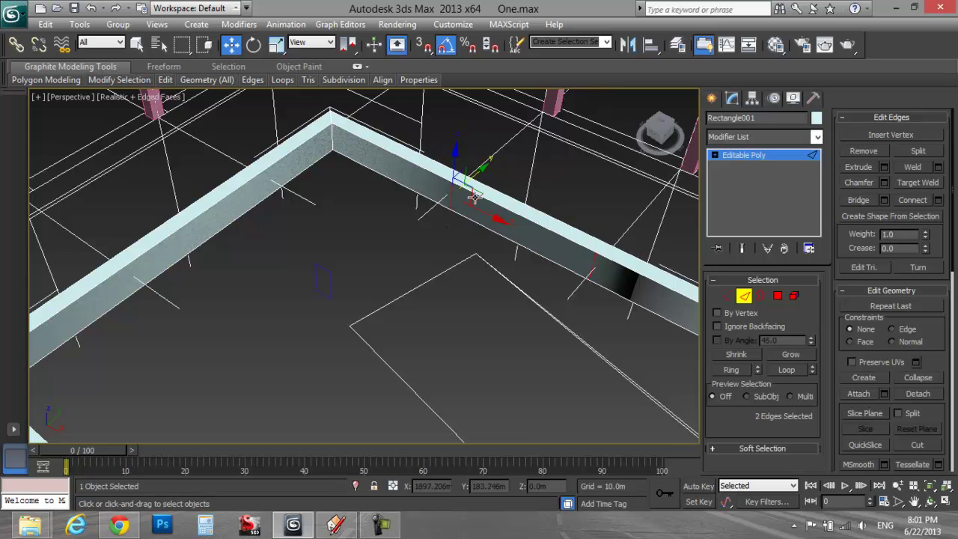
{"action": "scroll", "coordinate": [550, 262], "scroll_direction": "down", "scroll_amount": 3}
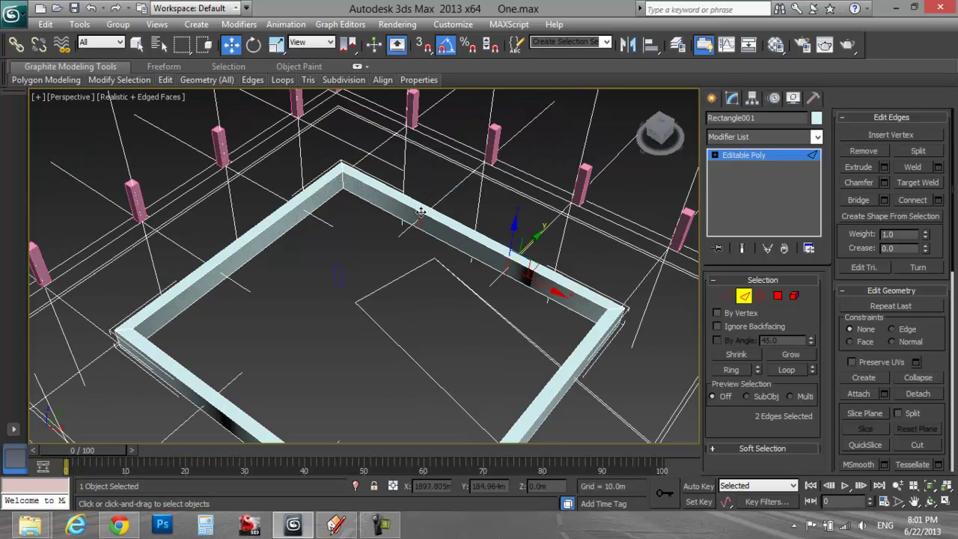
{"action": "scroll", "coordinate": [420, 213], "scroll_direction": "up", "scroll_amount": 3}
{"action": "left_click", "coordinate": [453, 199]}
{"action": "right_click", "coordinate": [454, 199]}
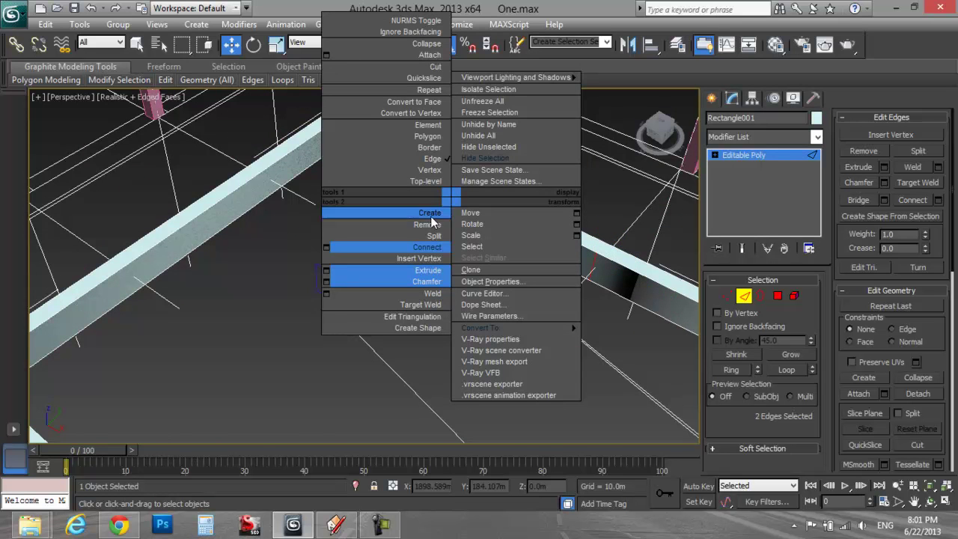
{"action": "left_click", "coordinate": [326, 282]}
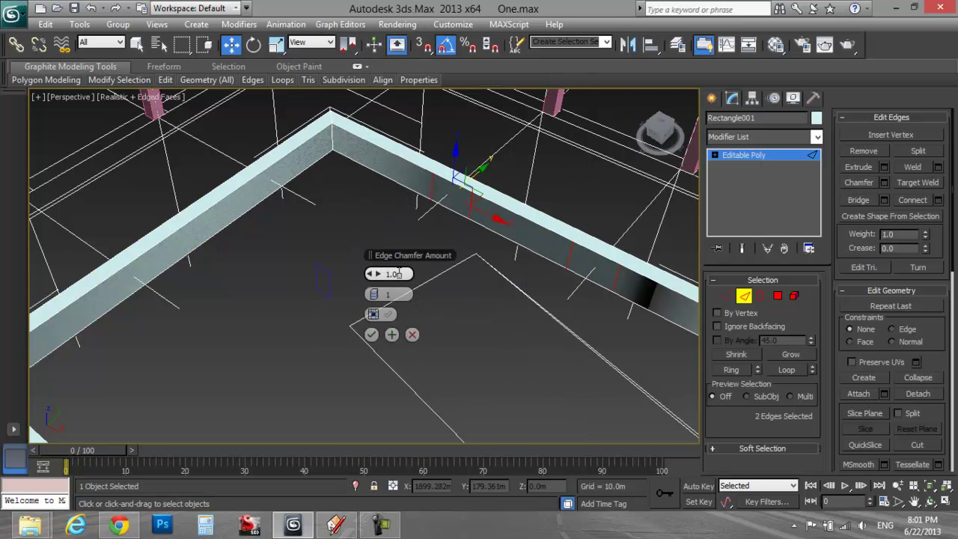
{"action": "left_click_drag", "start_coordinate": [373, 277], "coordinate": [362, 274]}
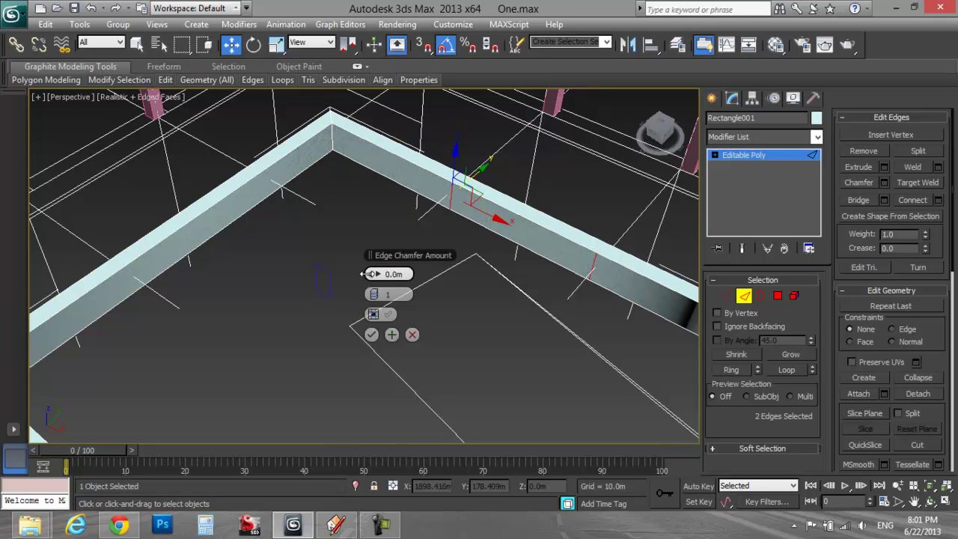
{"action": "left_click", "coordinate": [394, 273]}
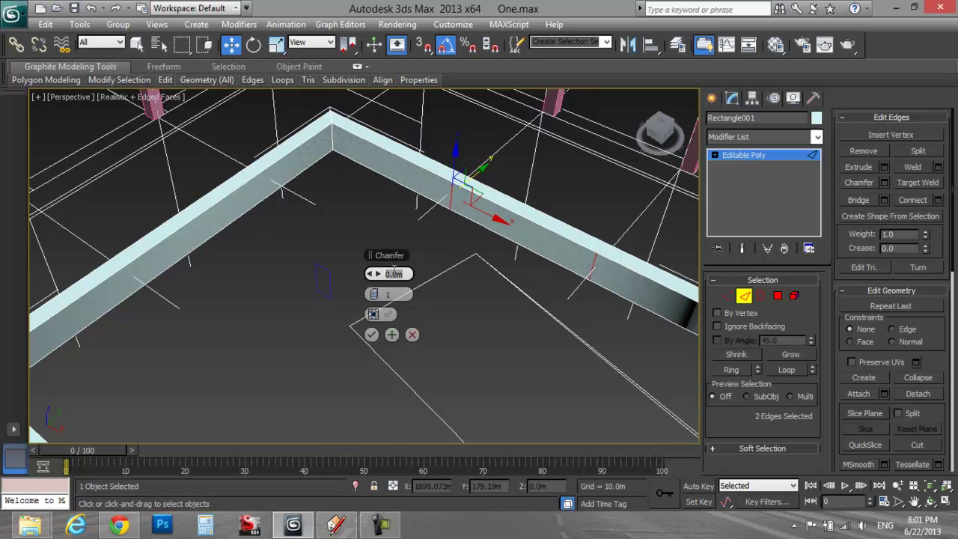
{"action": "type", "text": ".7"}
{"action": "key", "text": "Return"}
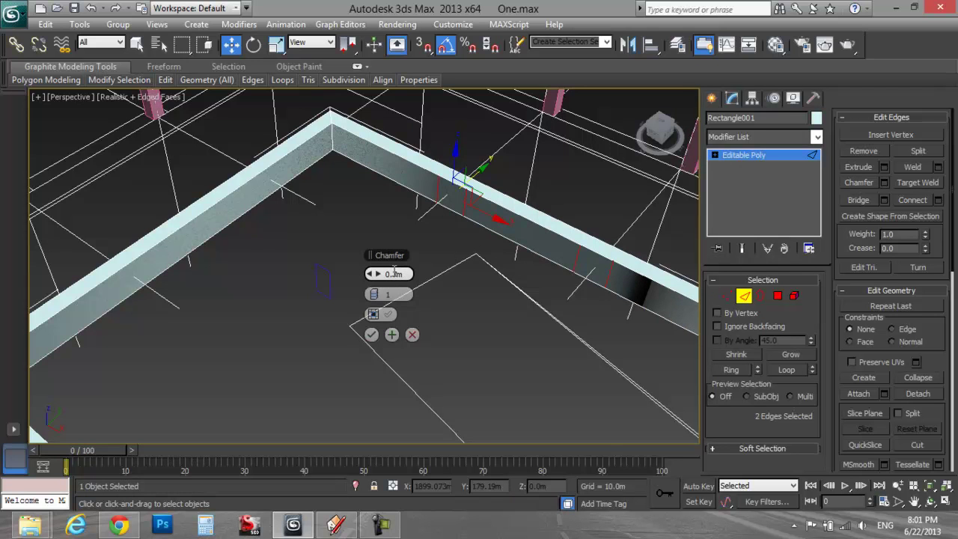
{"action": "key", "text": "Return"}
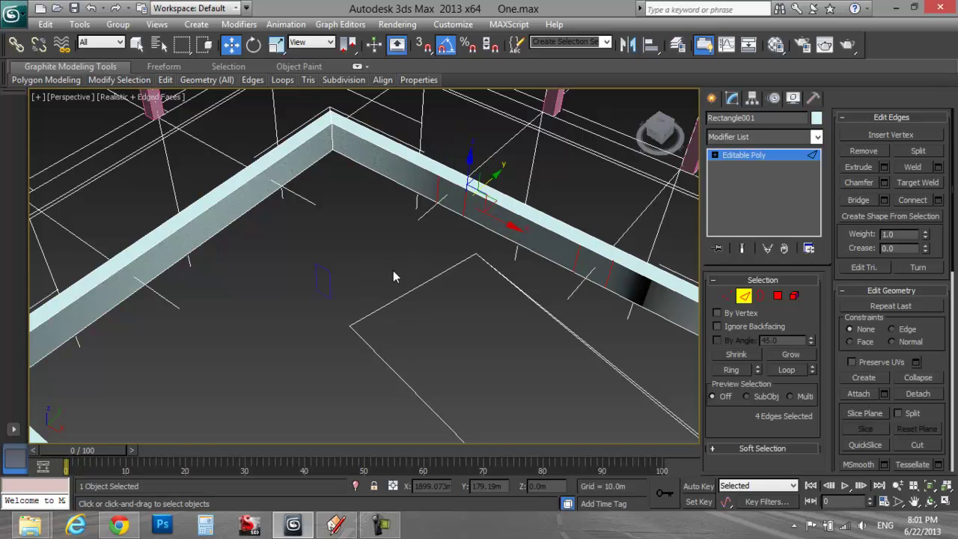
Step: Undo the last chamfer and chamfer the two connecting edges on the frame's inner face by 0.3 m instead
{"action": "key", "text": "ctrl+z"}
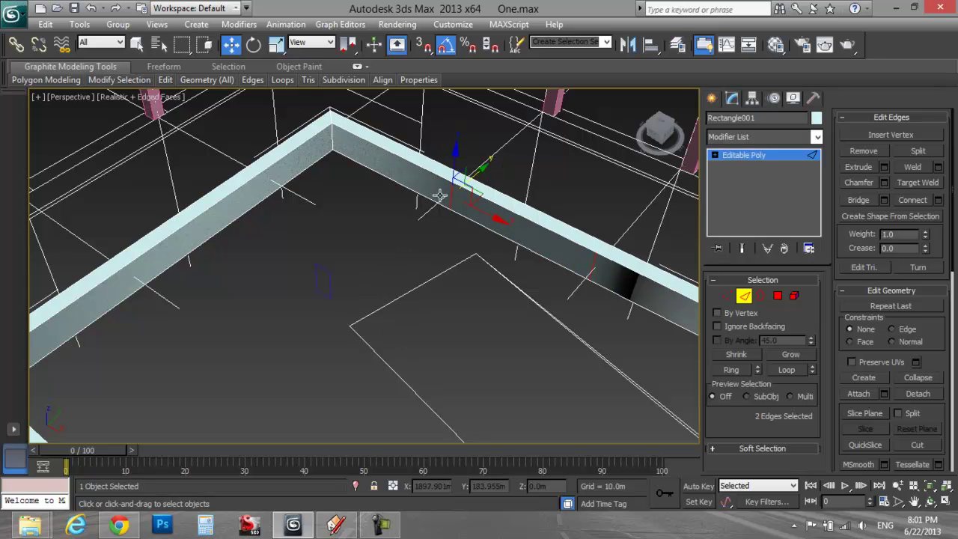
{"action": "right_click", "coordinate": [457, 198]}
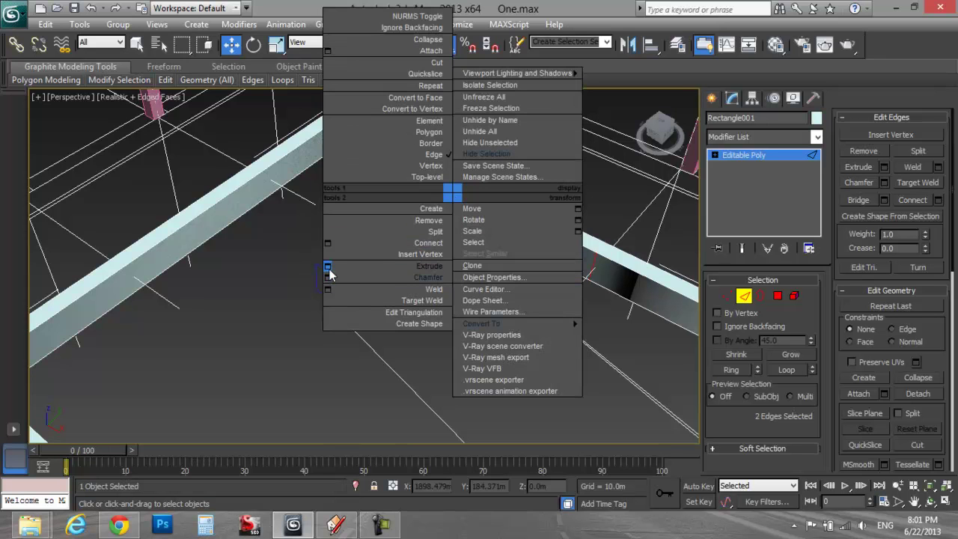
{"action": "left_click", "coordinate": [327, 278]}
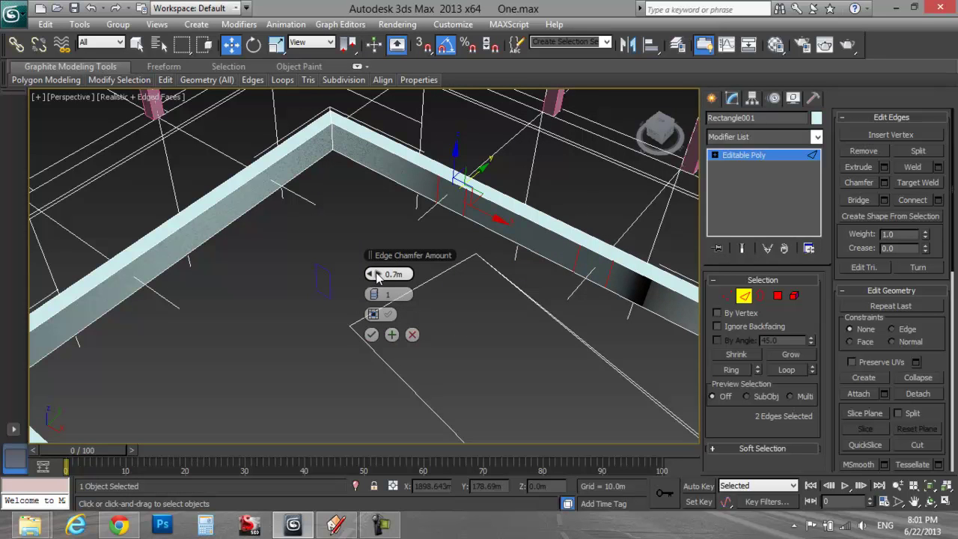
{"action": "left_click_drag", "start_coordinate": [372, 275], "coordinate": [372, 274]}
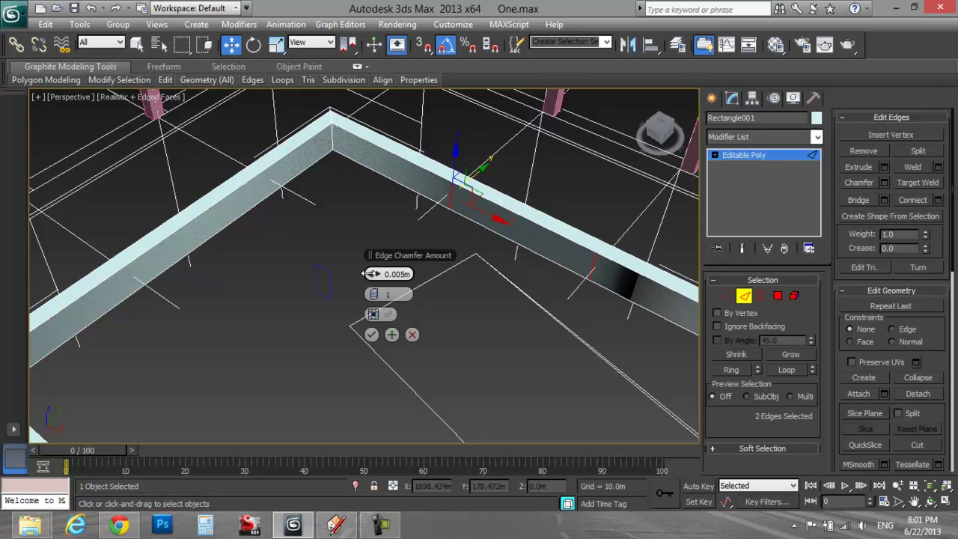
{"action": "left_click_drag", "start_coordinate": [372, 274], "coordinate": [373, 277]}
{"action": "double_click", "coordinate": [387, 274]}
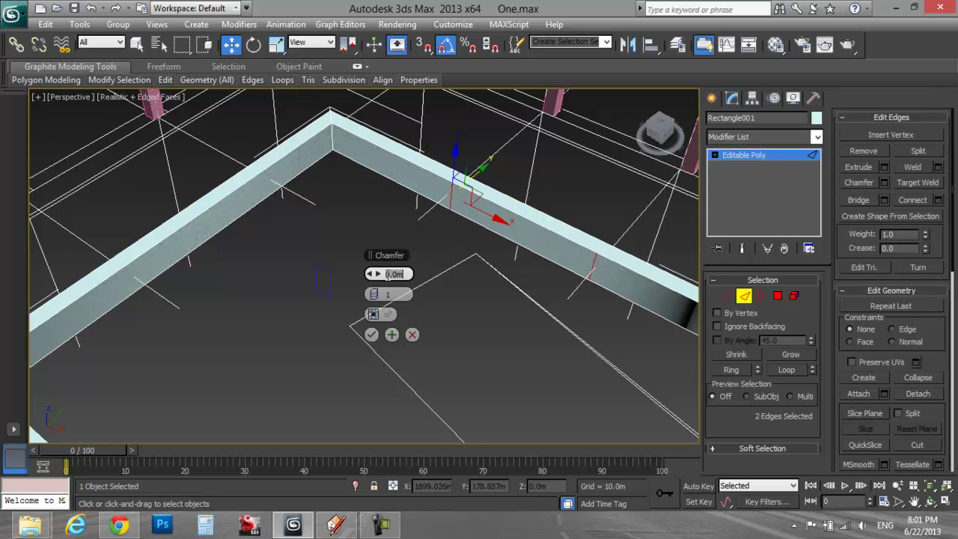
{"action": "type", "text": ".3"}
{"action": "key", "text": "Return"}
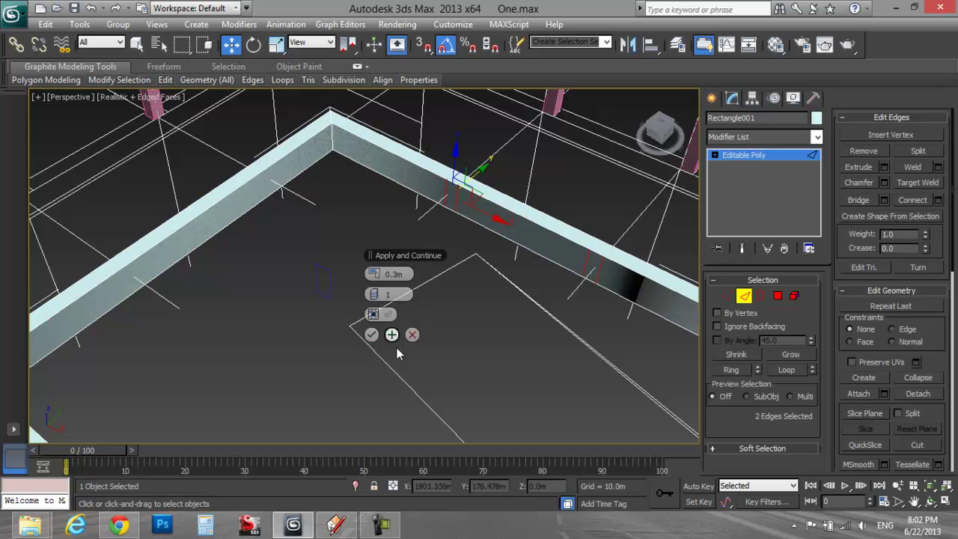
{"action": "left_click", "coordinate": [371, 334]}
Step: Extrude the two narrow chamfered polygons on the frame's far inner face by about 17 m toward the opposite side
{"action": "middle_click_drag", "start_coordinate": [383, 334], "coordinate": [336, 280]}
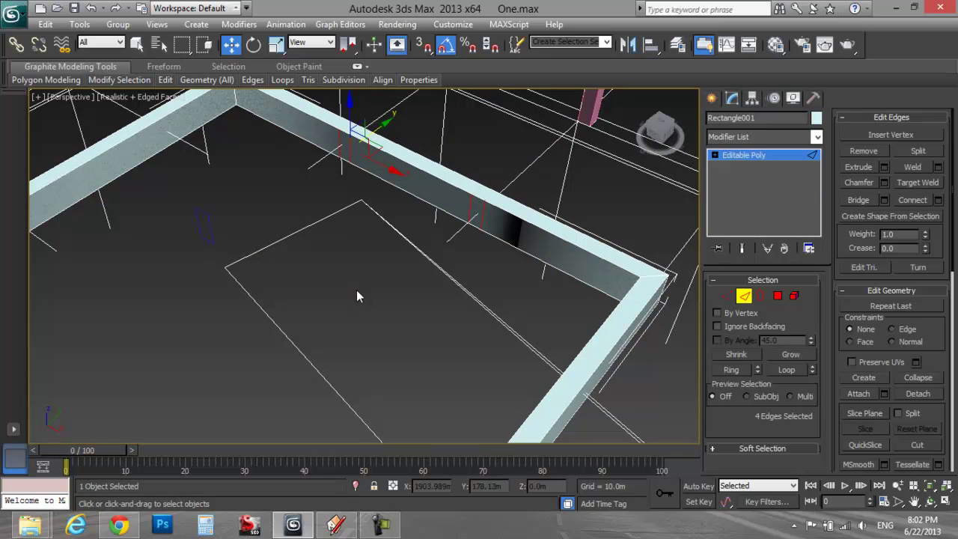
{"action": "left_click", "coordinate": [778, 296]}
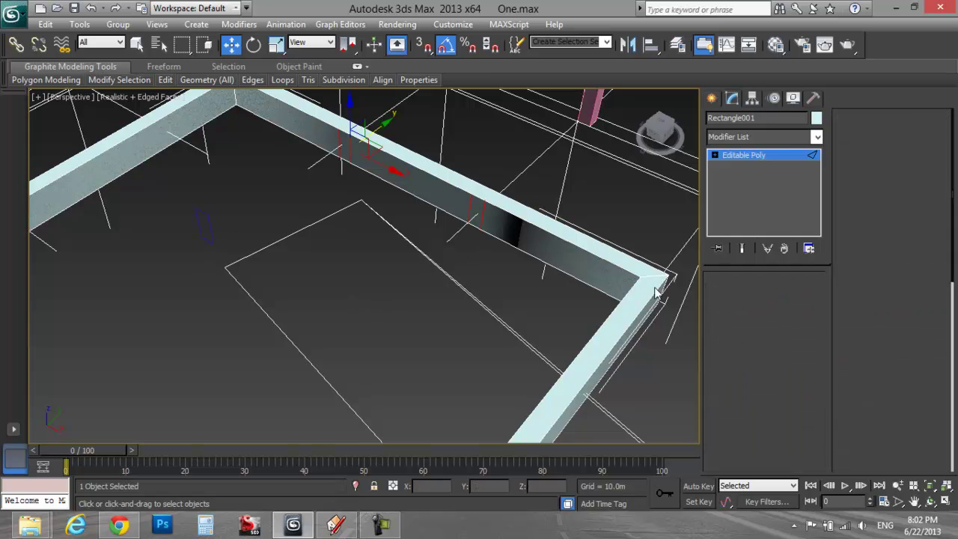
{"action": "left_click", "coordinate": [475, 212]}
{"action": "left_click", "coordinate": [342, 144], "text": "ctrl"}
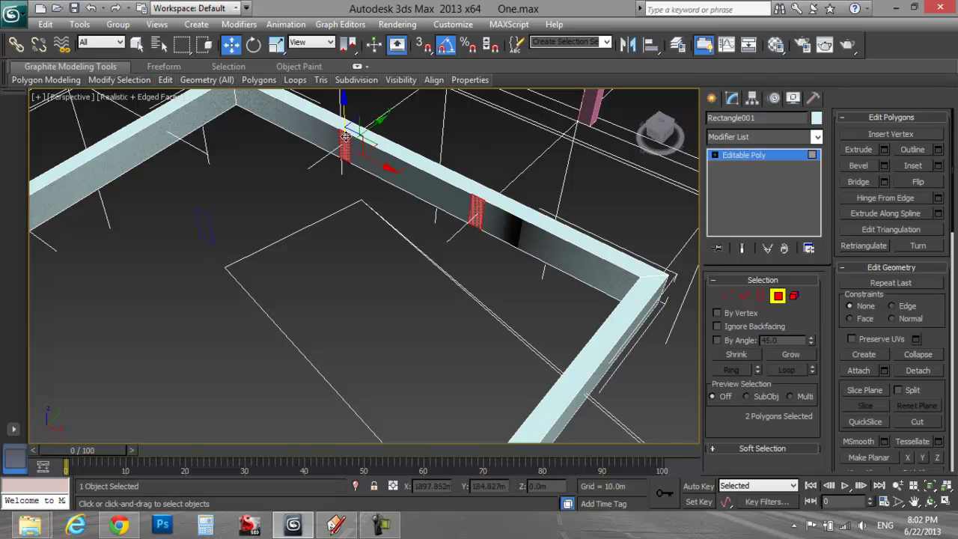
{"action": "mouse_move", "coordinate": [937, 317]}
{"action": "left_mouse_down"}
{"action": "mouse_move", "coordinate": [931, 262]}
{"action": "mouse_move", "coordinate": [938, 302]}
{"action": "left_mouse_up"}
{"action": "scroll", "coordinate": [936, 301], "scroll_direction": "up", "scroll_amount": 1}
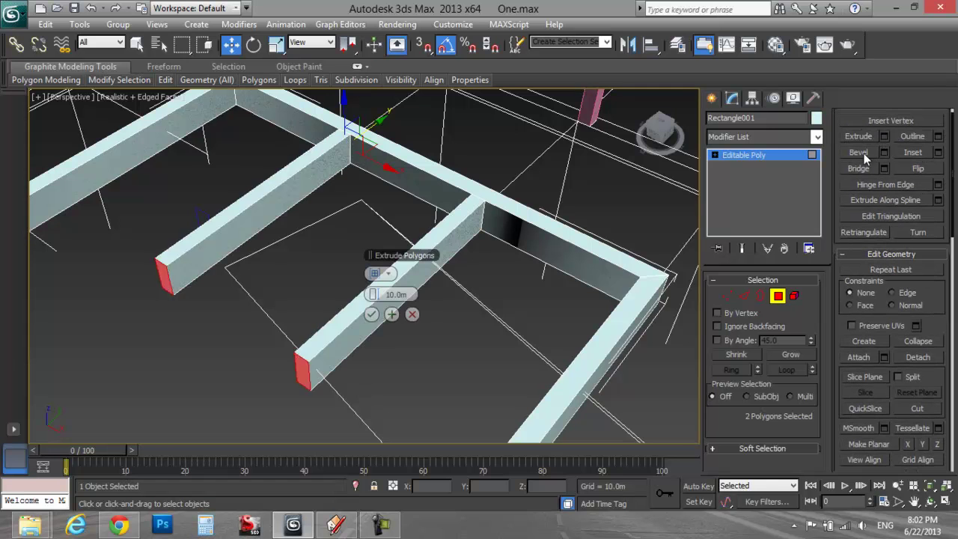
{"action": "middle_click_drag", "start_coordinate": [495, 298], "coordinate": [632, 272]}
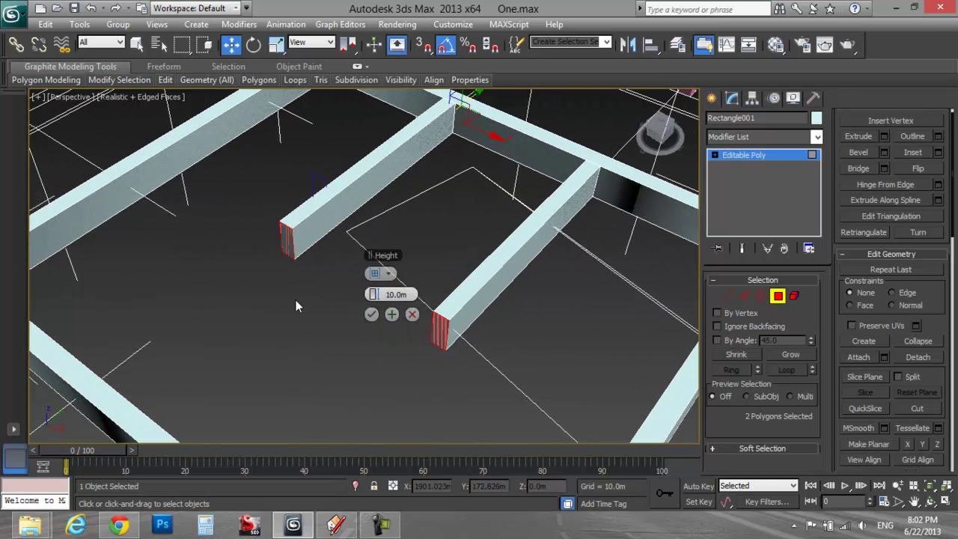
{"action": "left_click_drag", "start_coordinate": [381, 296], "coordinate": [414, 298]}
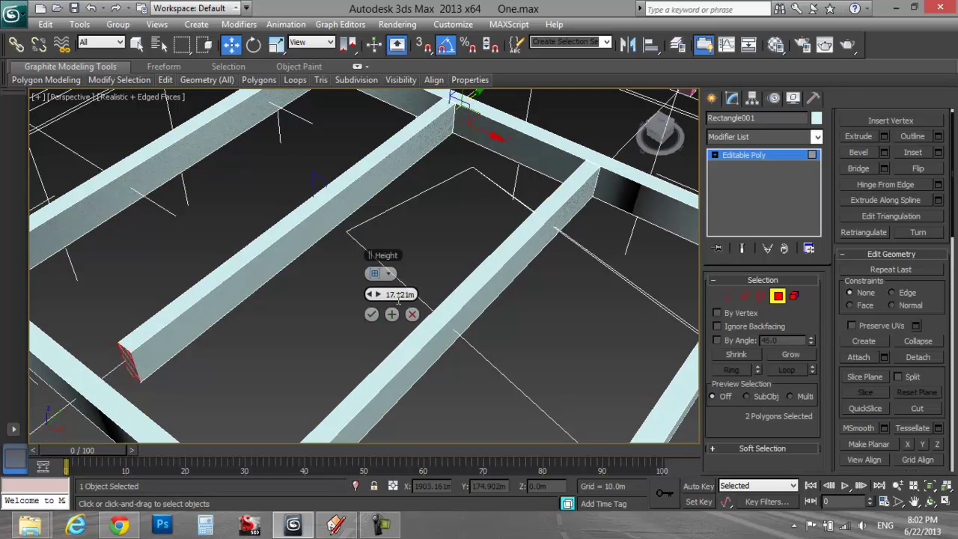
{"action": "left_click", "coordinate": [371, 314]}
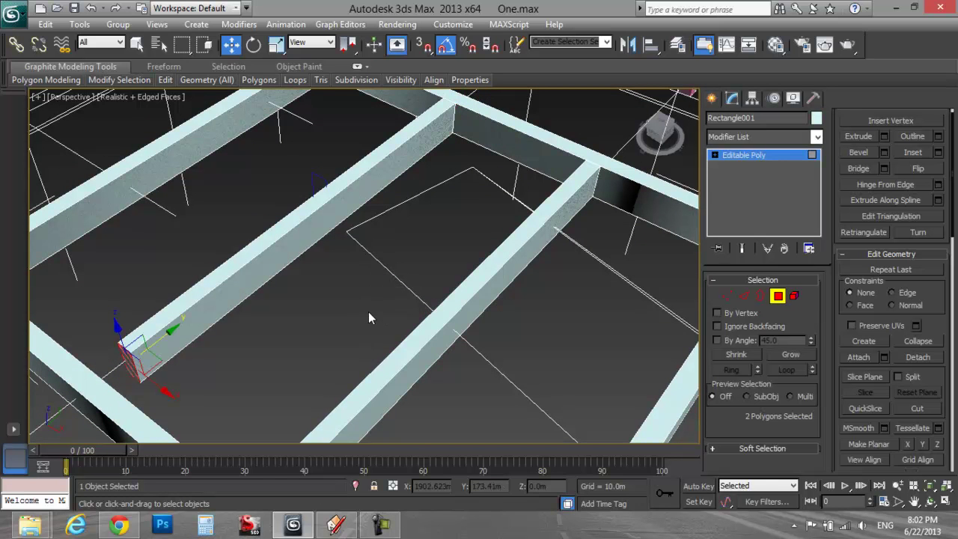
Step: Turn on snapping and move the two extruded beam ends along Y onto the opposite side of the frame
{"action": "middle_click_drag", "start_coordinate": [368, 312], "coordinate": [387, 282], "text": "alt"}
{"action": "key", "text": "s"}
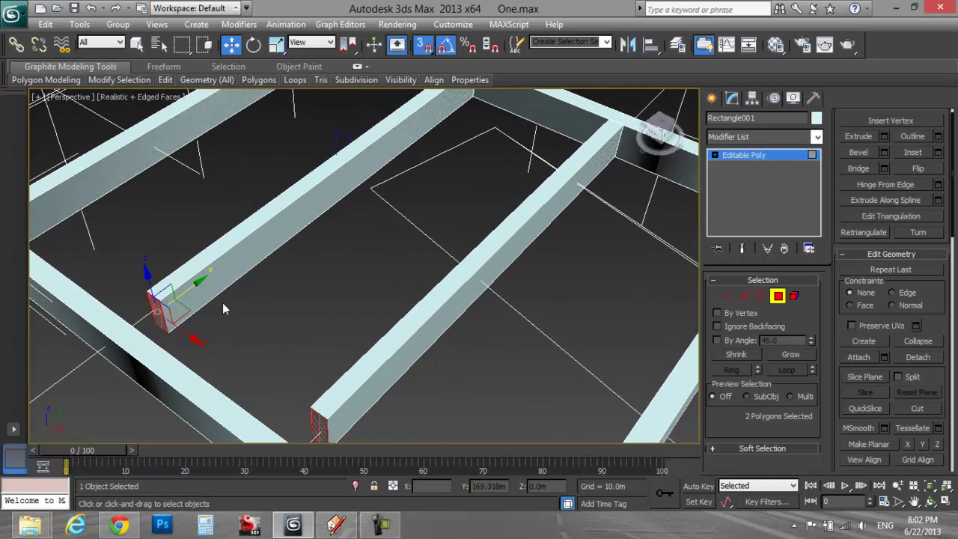
{"action": "left_click_drag", "start_coordinate": [186, 295], "coordinate": [192, 397]}
{"action": "middle_click_drag", "start_coordinate": [243, 356], "coordinate": [213, 380]}
{"action": "left_click", "coordinate": [285, 360]}
{"action": "left_click", "coordinate": [778, 296]}
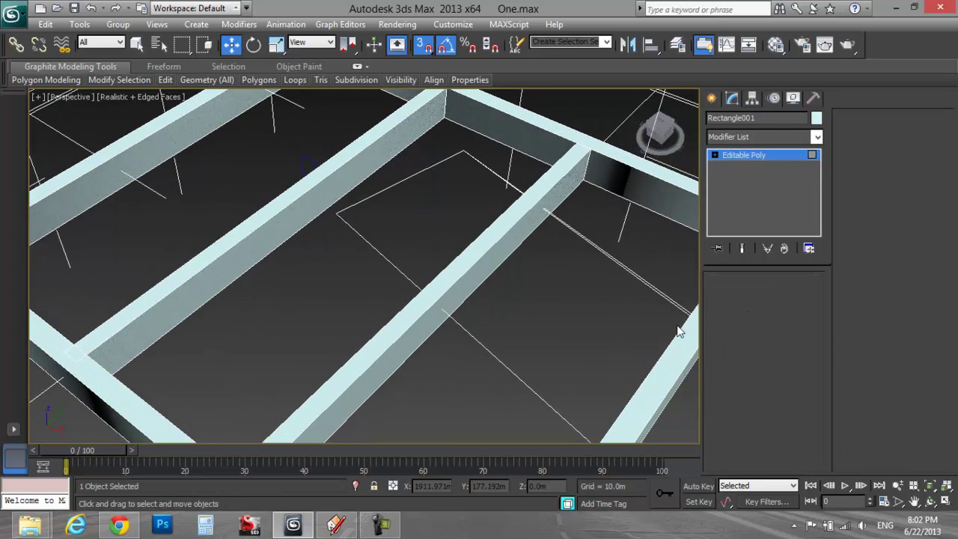
Step: Connect the two long inner edges on the frame side parallel to the new beams with 2 segments
{"action": "middle_click_drag", "start_coordinate": [492, 344], "coordinate": [429, 371]}
{"action": "scroll", "coordinate": [477, 340], "scroll_direction": "down", "scroll_amount": 8}
{"action": "left_click", "coordinate": [749, 296]}
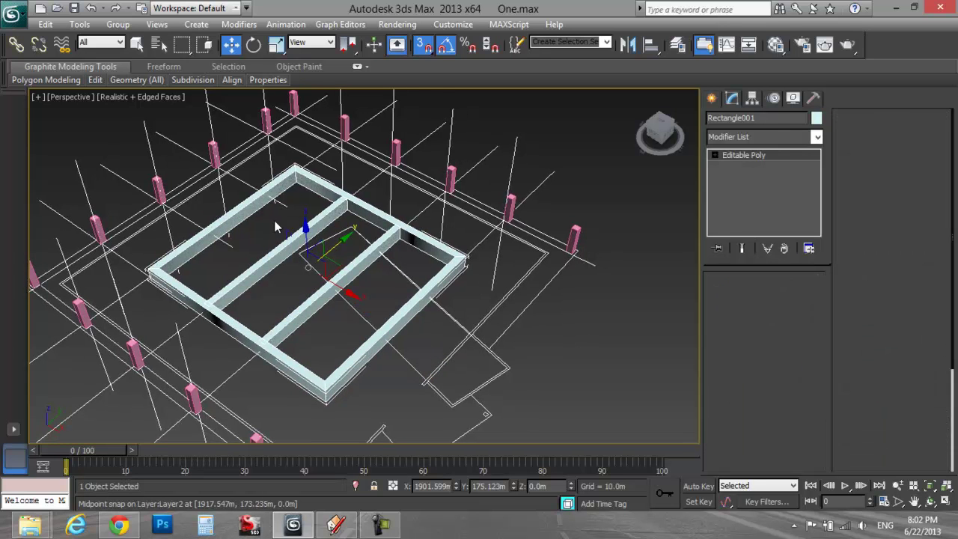
{"action": "left_click", "coordinate": [221, 225]}
{"action": "left_click", "coordinate": [230, 229], "text": "ctrl"}
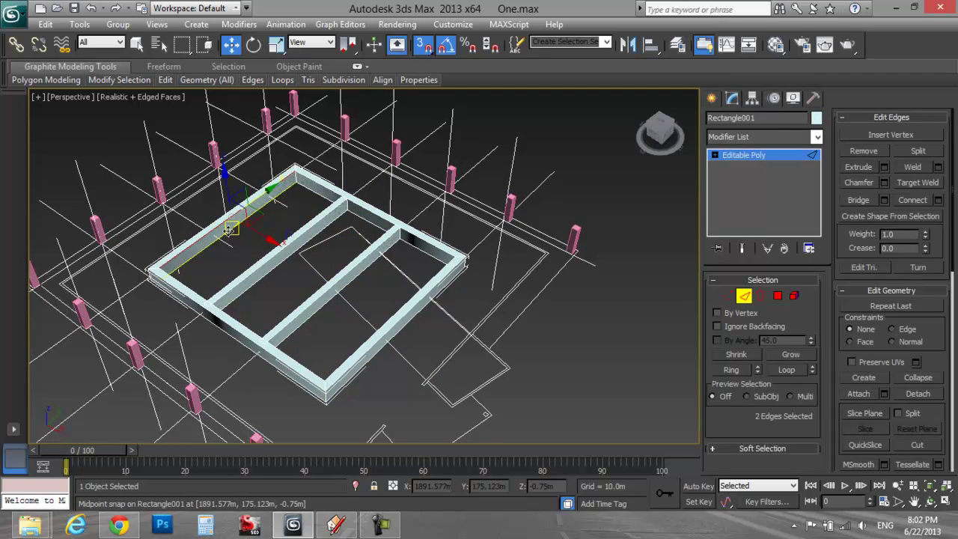
{"action": "scroll", "coordinate": [223, 245], "scroll_direction": "up", "scroll_amount": 5}
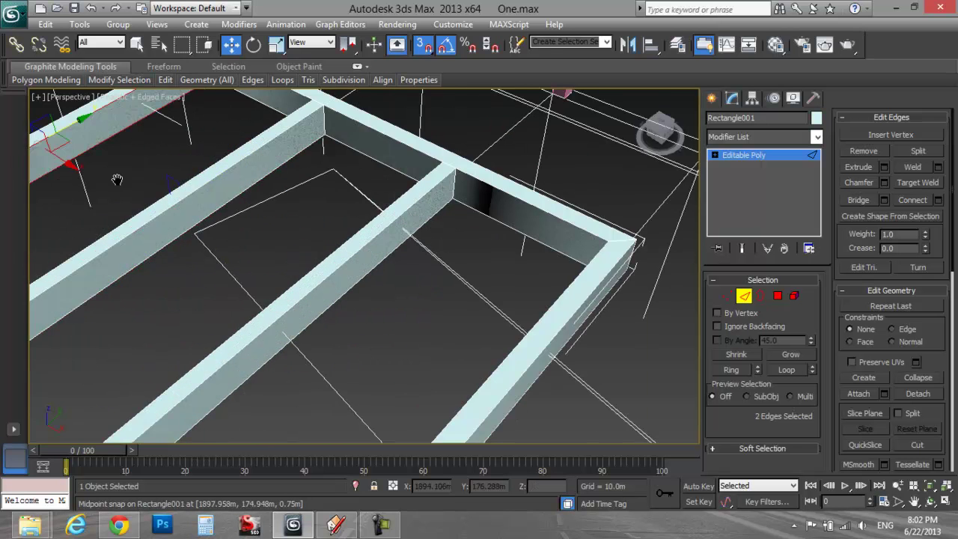
{"action": "right_click", "coordinate": [161, 238]}
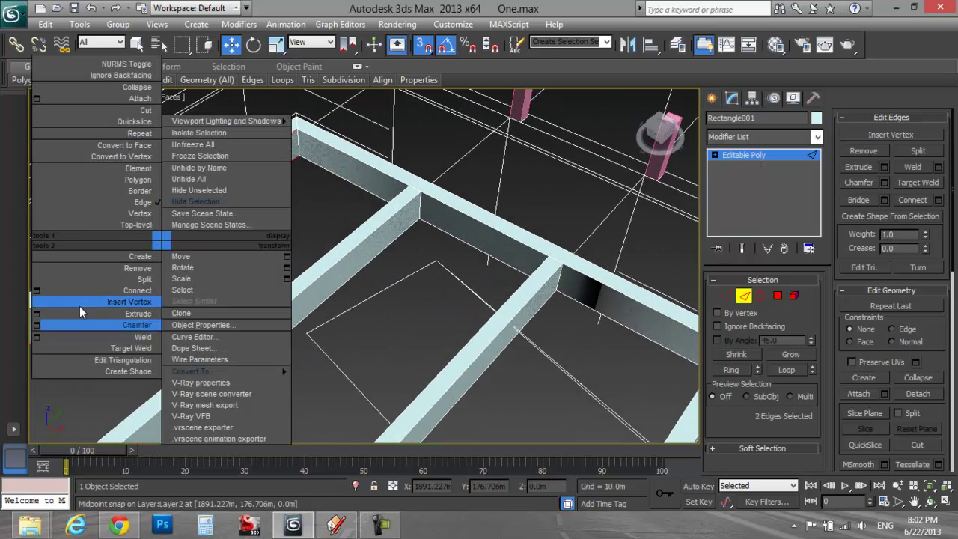
{"action": "left_click", "coordinate": [39, 292]}
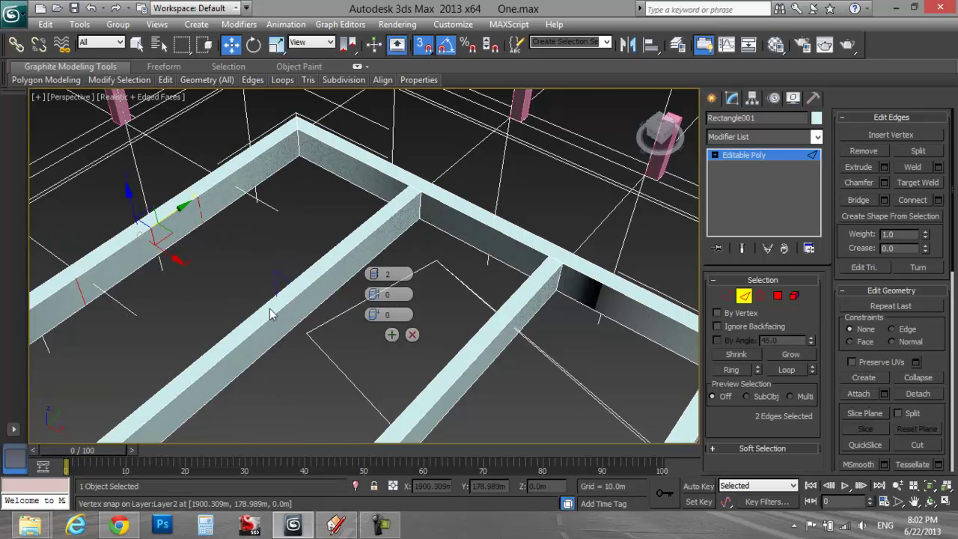
{"action": "left_click", "coordinate": [371, 335]}
Step: Chamfer the two new connecting edges on that inner face by 0.3 m
{"action": "middle_click_drag", "start_coordinate": [133, 233], "coordinate": [211, 225]}
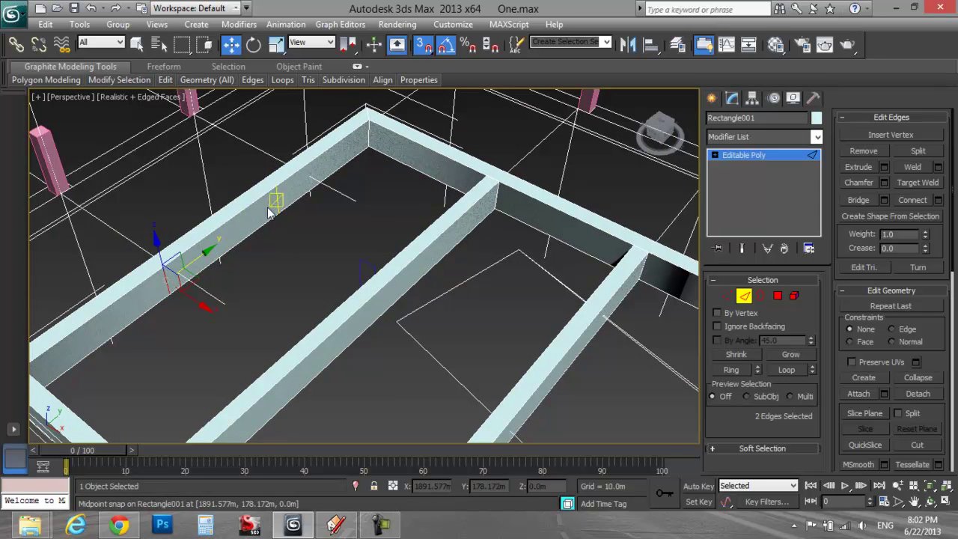
{"action": "right_click", "coordinate": [265, 206]}
{"action": "left_click", "coordinate": [138, 288]}
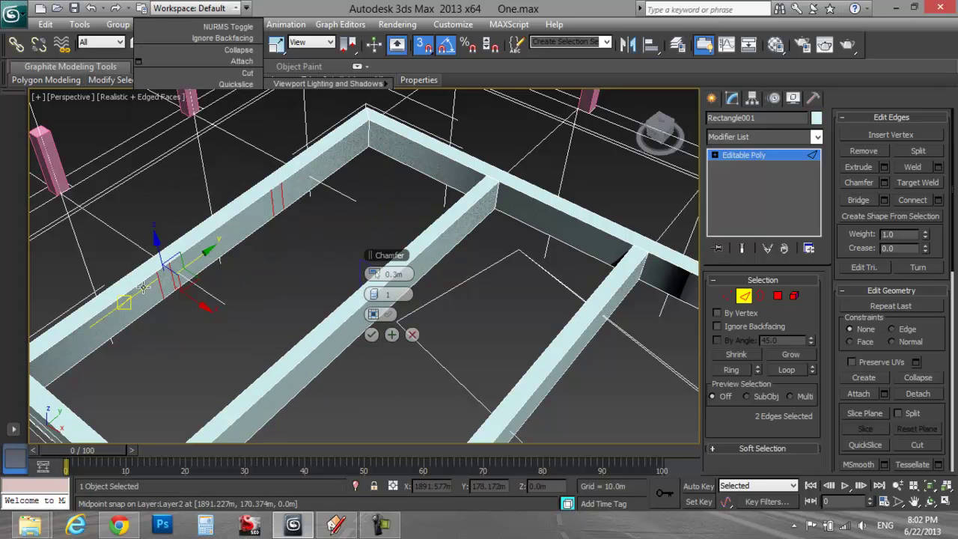
{"action": "left_click", "coordinate": [371, 335]}
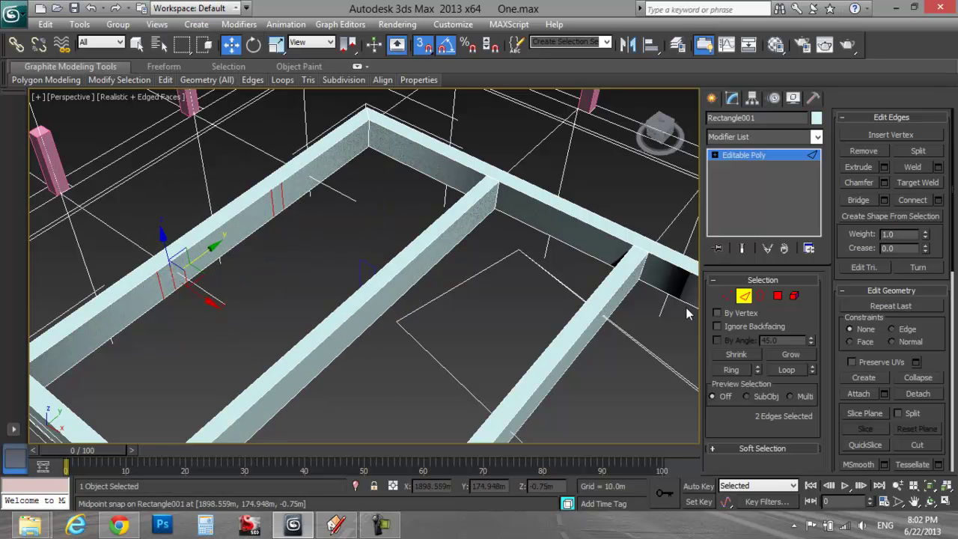
Step: Extrude the two narrow polygons between the chamfered edges across the existing beams to form crossing beams
{"action": "left_click", "coordinate": [779, 300]}
{"action": "left_click", "coordinate": [277, 196]}
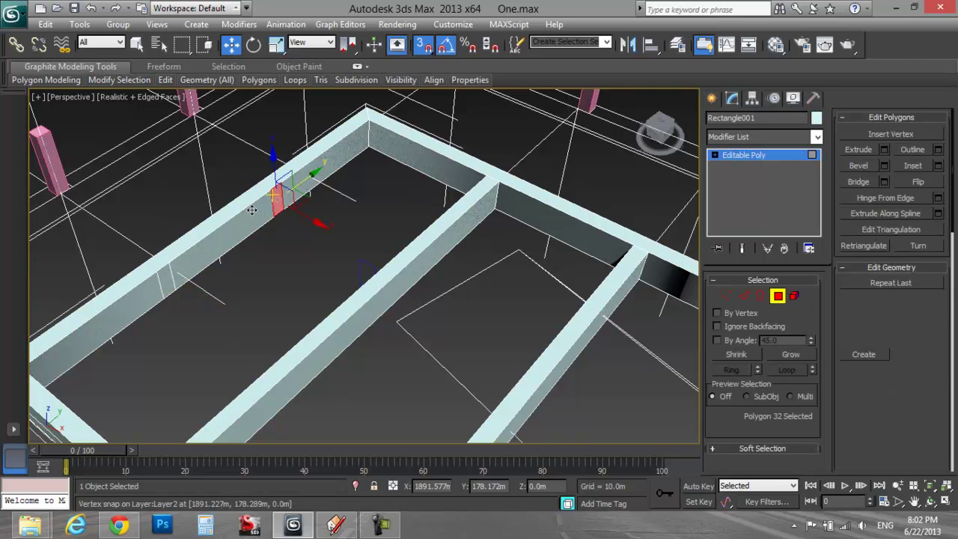
{"action": "left_click", "coordinate": [164, 280], "text": "ctrl"}
{"action": "right_click", "coordinate": [164, 281]}
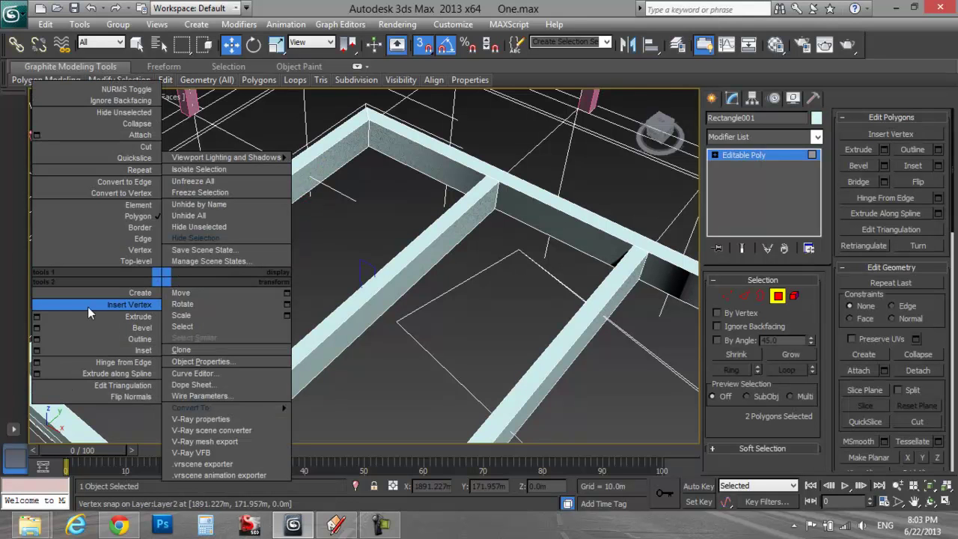
{"action": "left_click", "coordinate": [36, 317]}
{"action": "left_click", "coordinate": [371, 314]}
Step: Move the two crossing beam ends along X with snapping so they meet the opposite side of the frame
{"action": "middle_click_drag", "start_coordinate": [371, 315], "coordinate": [426, 267], "text": "alt"}
{"action": "key", "text": "s"}
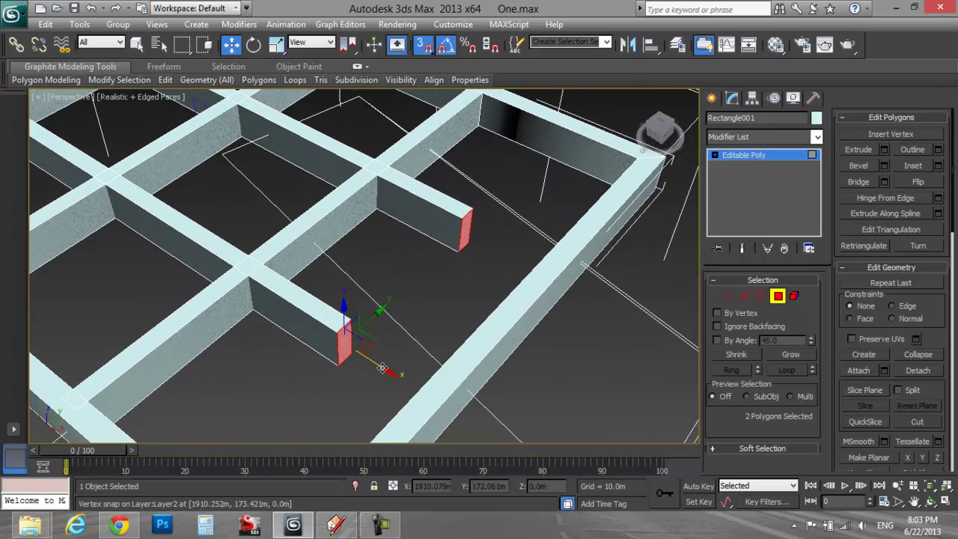
{"action": "left_click_drag", "start_coordinate": [387, 370], "coordinate": [431, 402]}
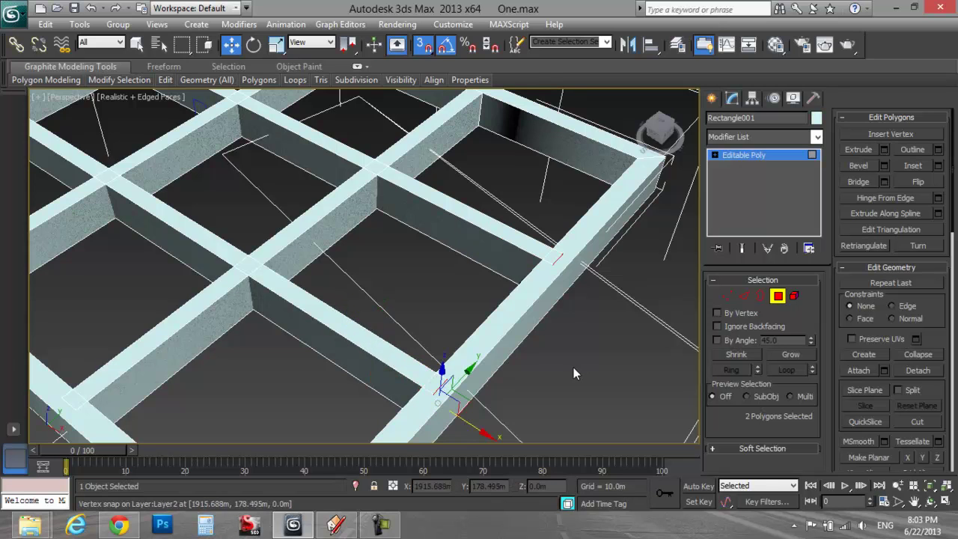
{"action": "middle_click_drag", "start_coordinate": [608, 370], "coordinate": [663, 368]}
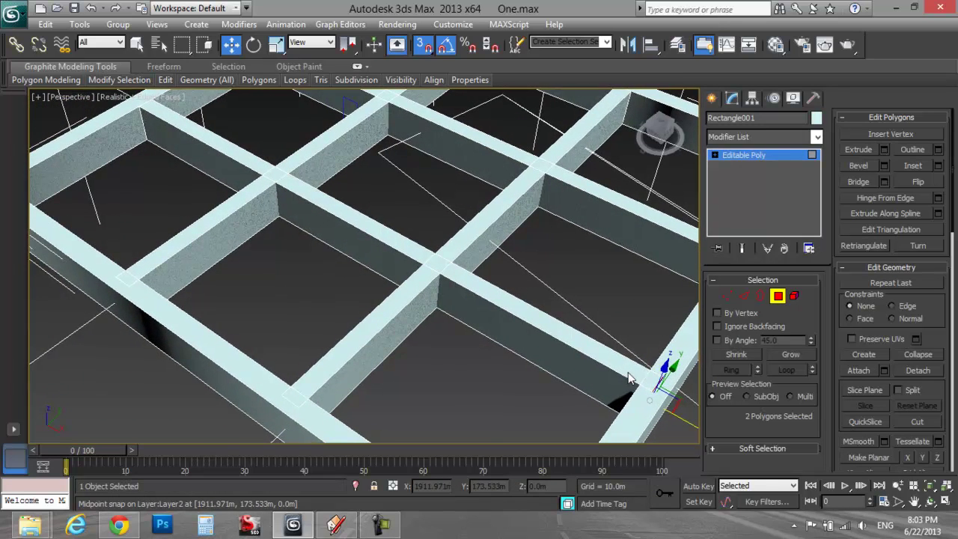
{"action": "middle_click_drag", "start_coordinate": [577, 360], "coordinate": [513, 369]}
{"action": "left_click", "coordinate": [778, 295]}
{"action": "scroll", "coordinate": [513, 369], "scroll_direction": "down", "scroll_amount": 5}
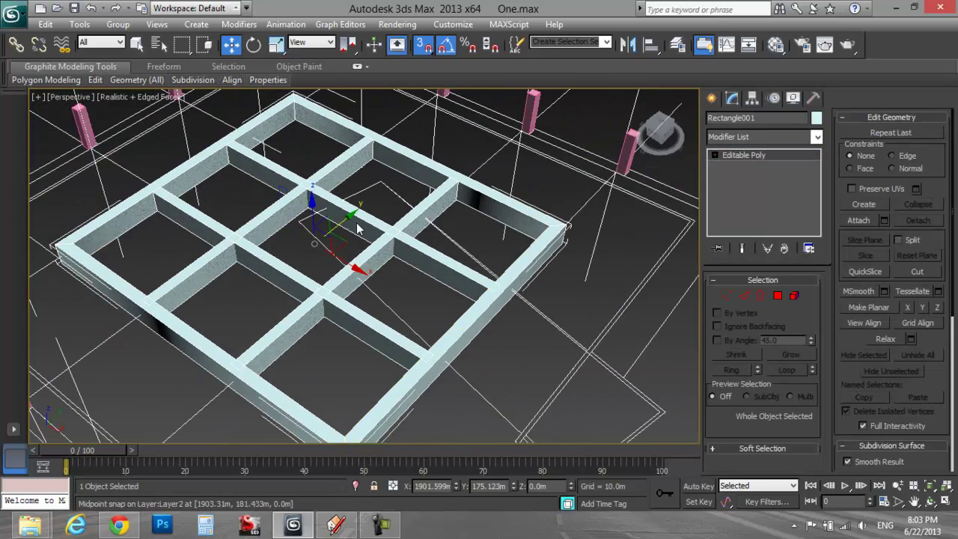
Step: Check the thinner dividers in the SketchUp reference and connect the long inner edges of the frame's middle end bay with one vertical edge
{"action": "left_click", "coordinate": [335, 524]}
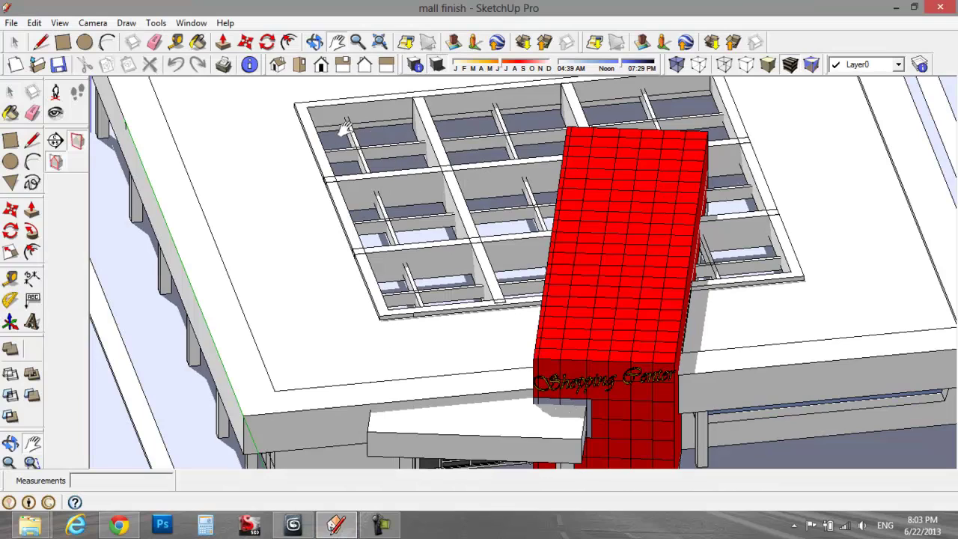
{"action": "mouse_move", "coordinate": [425, 182]}
{"action": "middle_mouse_down", "text": "shift"}
{"action": "mouse_move", "coordinate": [391, 199]}
{"action": "mouse_move", "coordinate": [408, 214]}
{"action": "mouse_move", "coordinate": [393, 237]}
{"action": "mouse_move", "coordinate": [365, 245]}
{"action": "mouse_move", "coordinate": [374, 354]}
{"action": "mouse_move", "coordinate": [388, 331]}
{"action": "mouse_move", "coordinate": [368, 484]}
{"action": "middle_mouse_up", "text": "shift"}
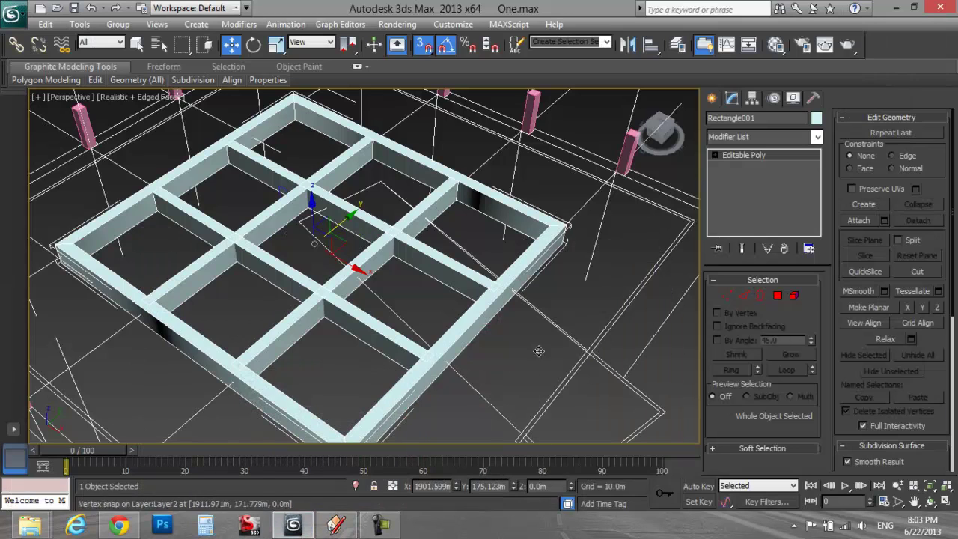
{"action": "left_click", "coordinate": [745, 295]}
{"action": "left_click", "coordinate": [210, 174]}
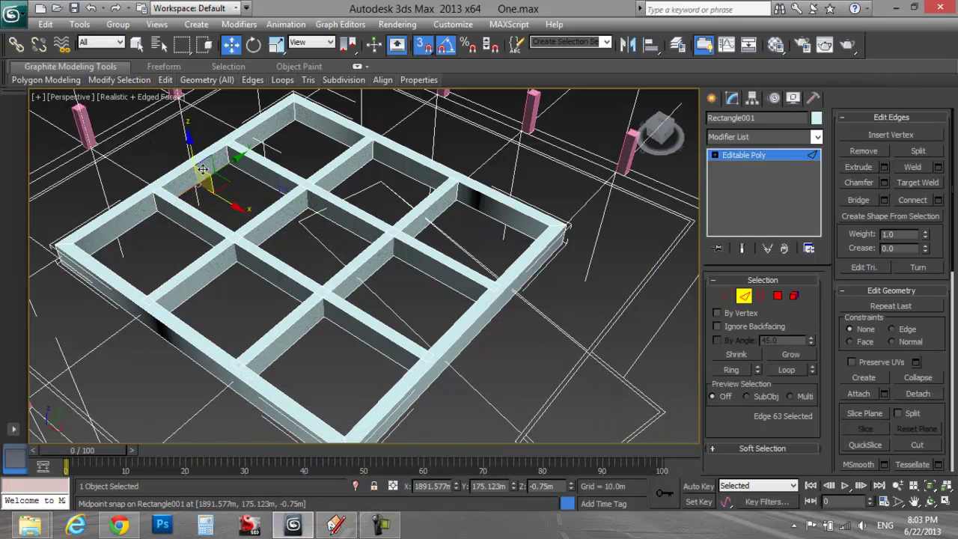
{"action": "scroll", "coordinate": [199, 170], "scroll_direction": "up", "scroll_amount": 5}
{"action": "middle_click_drag", "start_coordinate": [199, 188], "coordinate": [355, 367]}
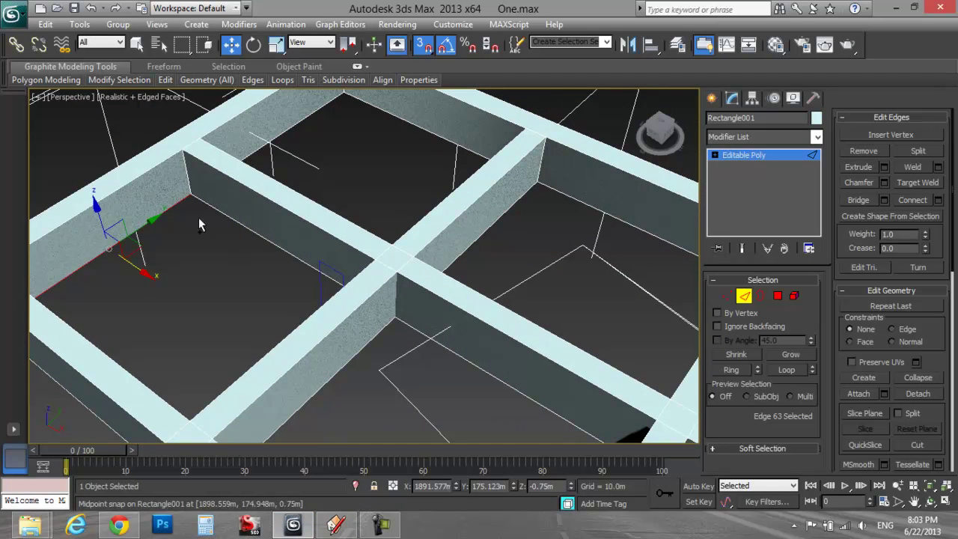
{"action": "left_click", "coordinate": [118, 190], "text": "ctrl"}
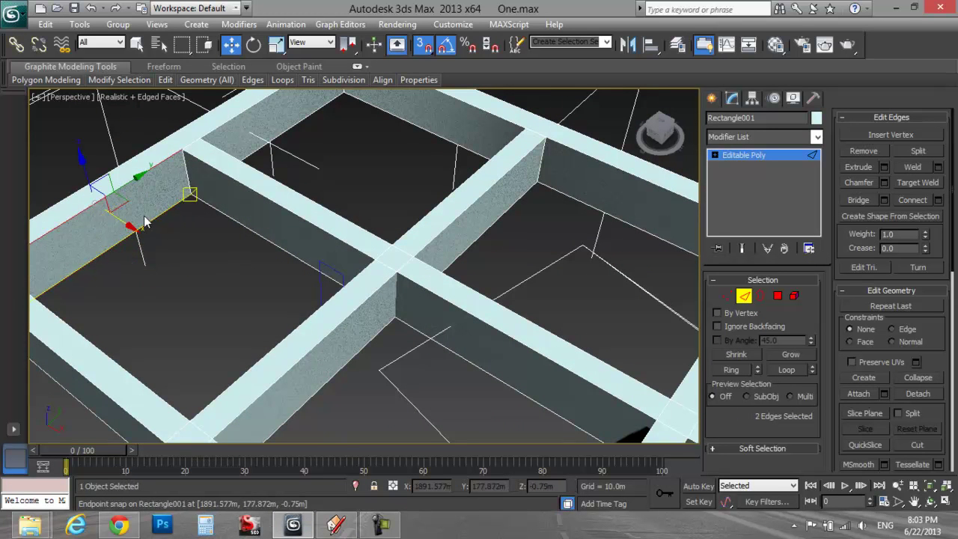
{"action": "right_click", "coordinate": [131, 208]}
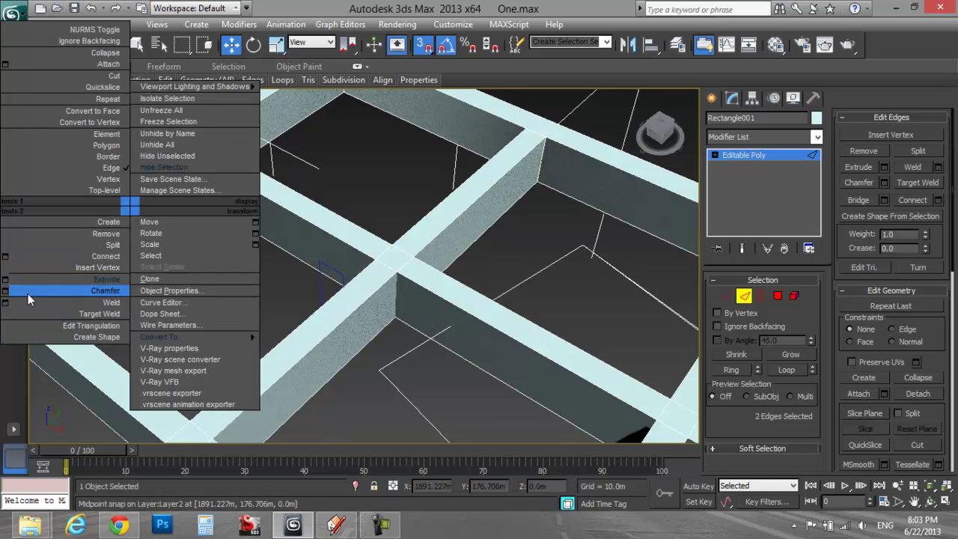
{"action": "left_click", "coordinate": [6, 256]}
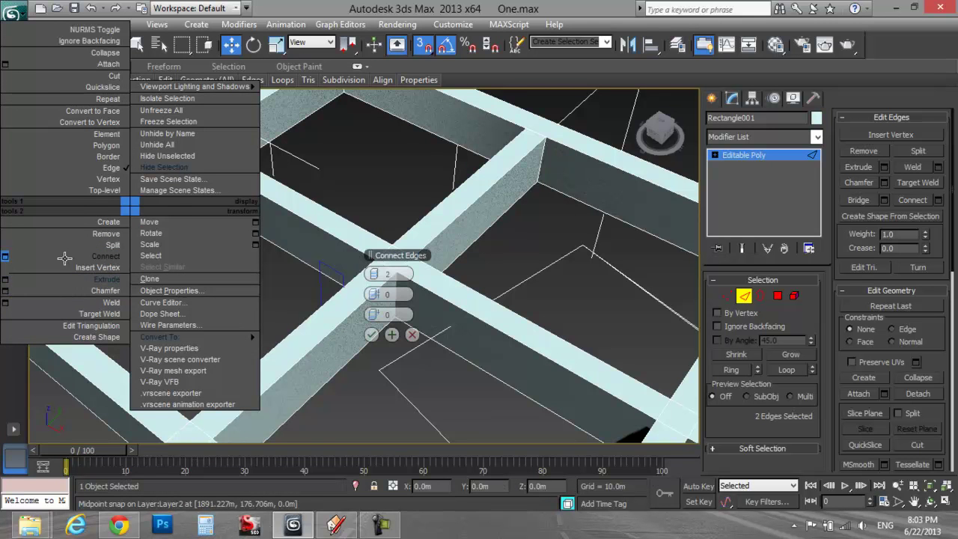
{"action": "middle_click_drag", "start_coordinate": [168, 270], "coordinate": [245, 289]}
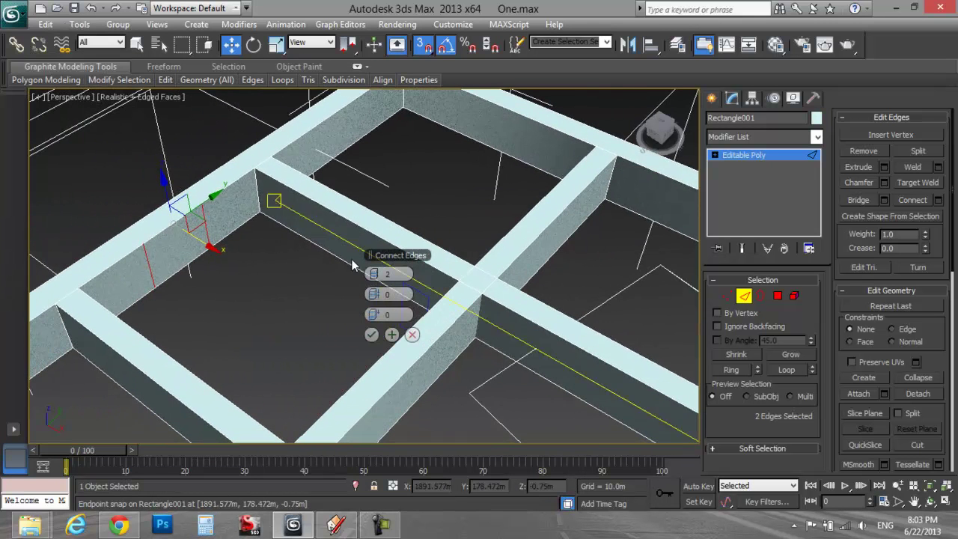
{"action": "left_click", "coordinate": [372, 335]}
Step: Chamfer the new middle vertical edge into two closely spaced edges for a thin divider
{"action": "left_click", "coordinate": [179, 241]}
{"action": "right_click", "coordinate": [175, 231]}
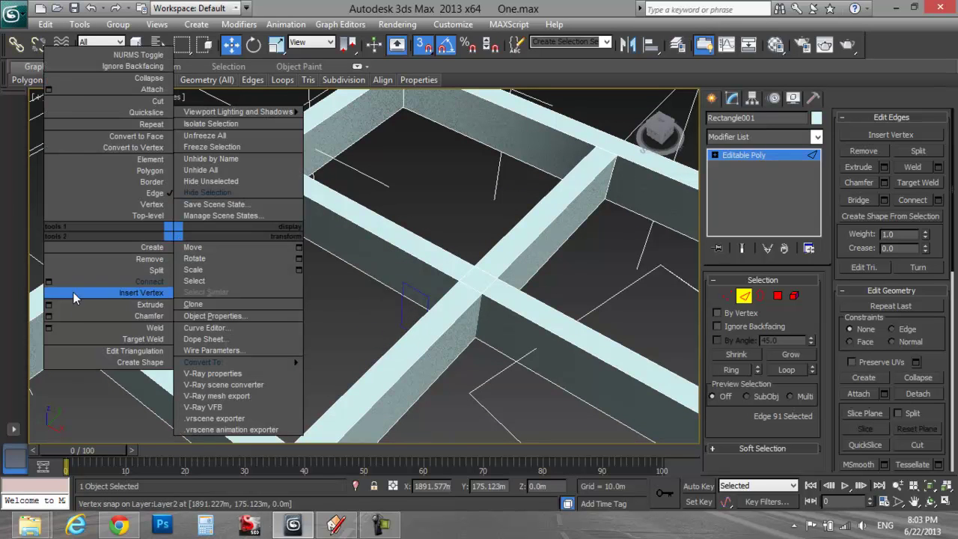
{"action": "left_click", "coordinate": [50, 317]}
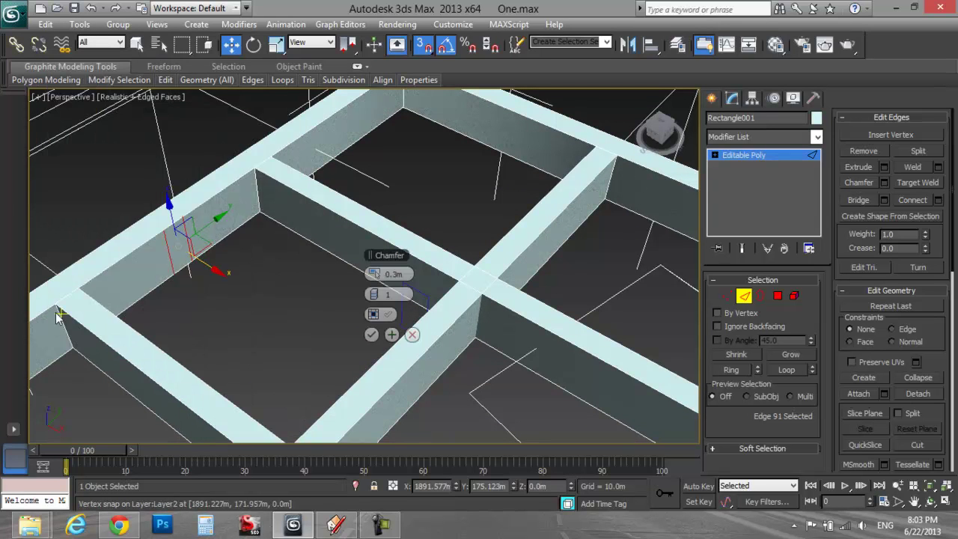
{"action": "left_click", "coordinate": [371, 333]}
{"action": "right_click", "coordinate": [167, 241]}
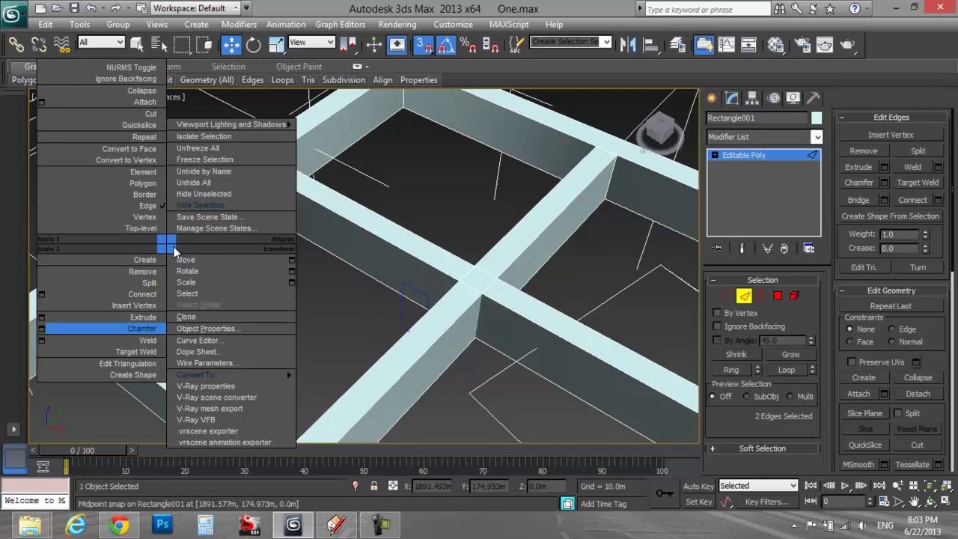
{"action": "left_click", "coordinate": [324, 285]}
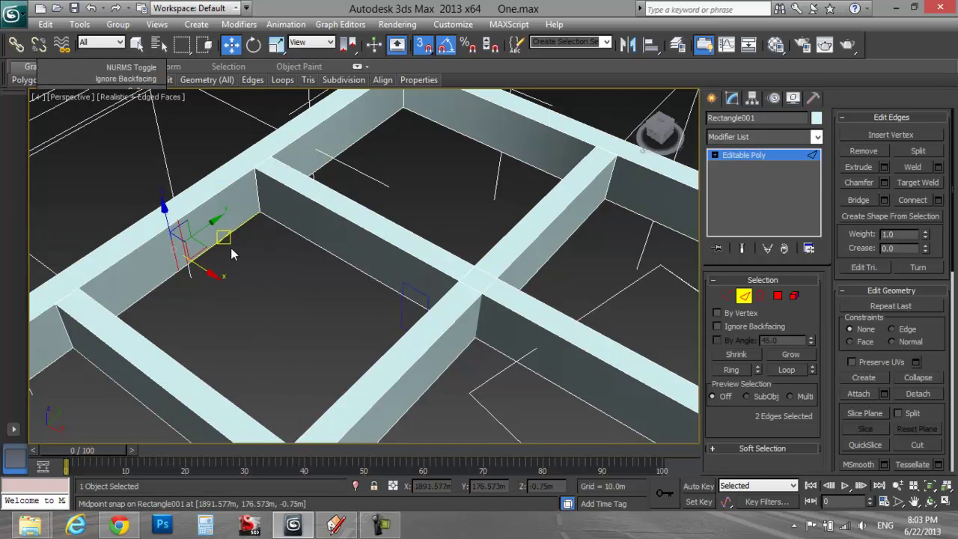
{"action": "left_click", "coordinate": [256, 193]}
{"action": "left_click_drag", "start_coordinate": [256, 193], "coordinate": [64, 323]}
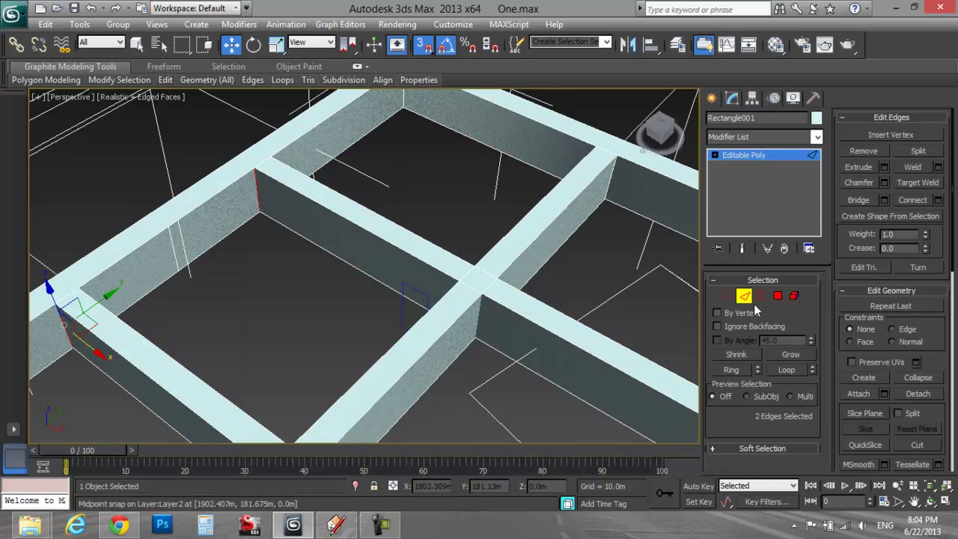
{"action": "left_click", "coordinate": [390, 527]}
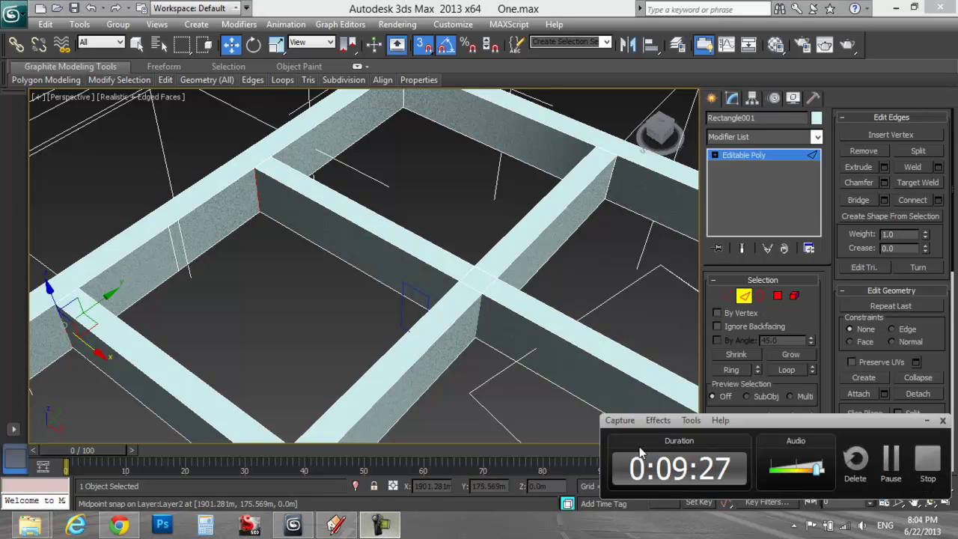
{"action": "left_click", "coordinate": [890, 460]}
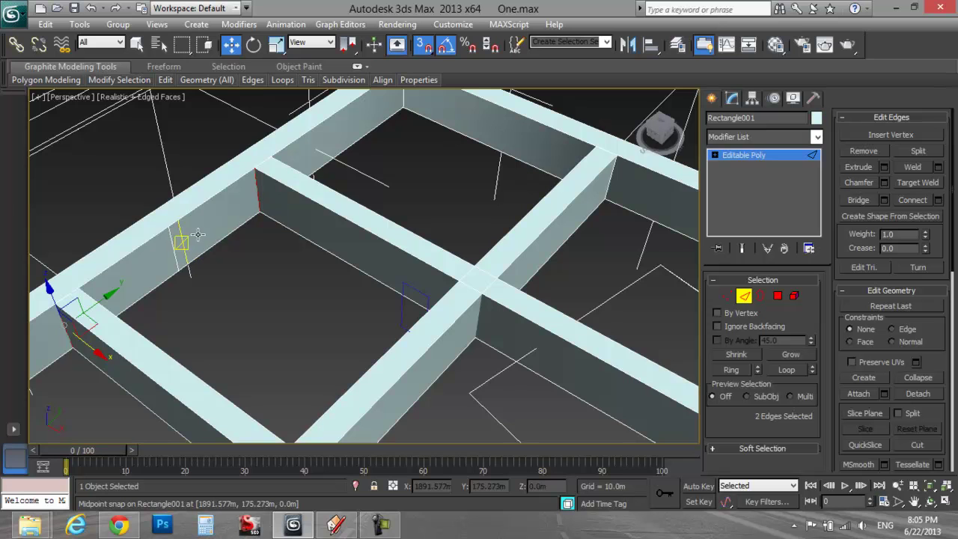
{"action": "middle_click_drag", "start_coordinate": [202, 265], "coordinate": [278, 266]}
{"action": "key", "text": "space"}
{"action": "left_click_drag", "start_coordinate": [663, 130], "coordinate": [634, 123]}
{"action": "middle_click_drag", "start_coordinate": [174, 215], "coordinate": [257, 288]}
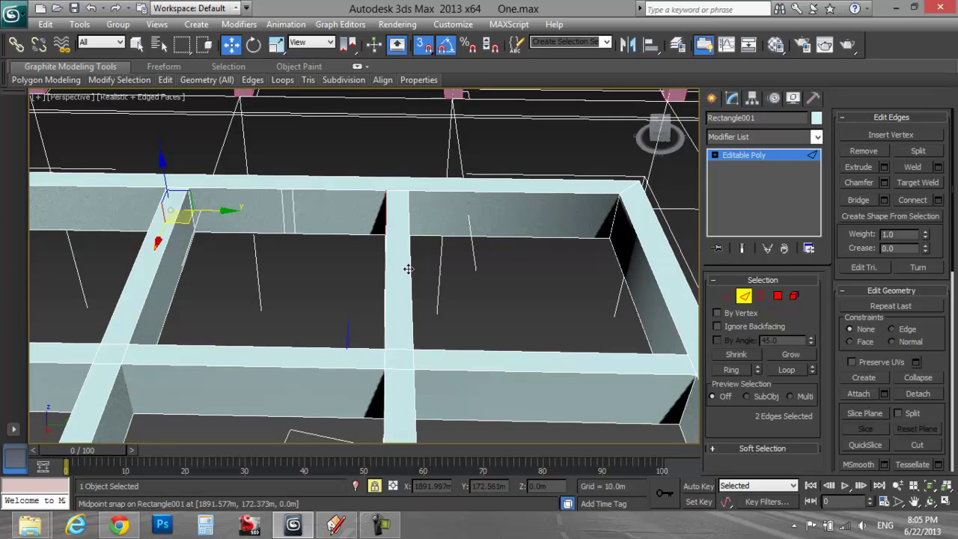
{"action": "left_click", "coordinate": [744, 296]}
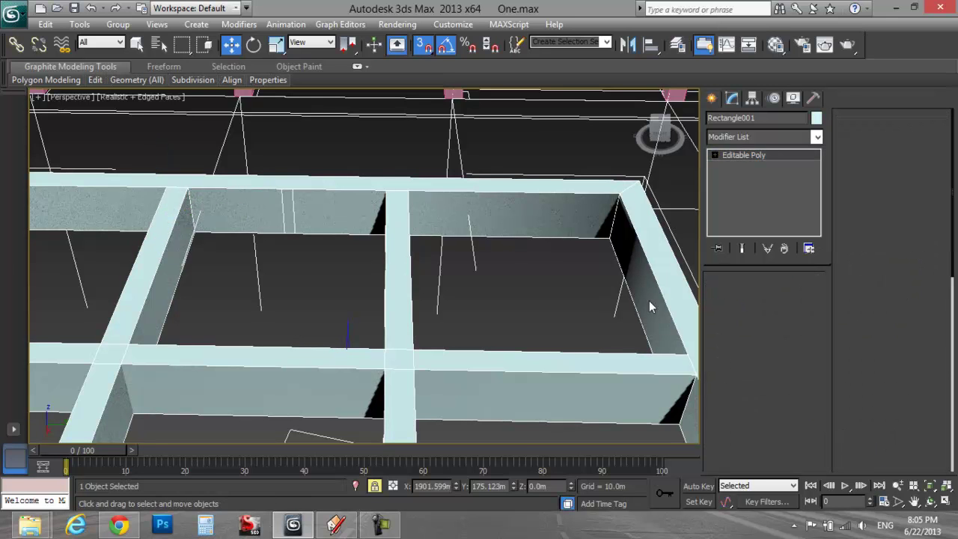
{"action": "key", "text": "2"}
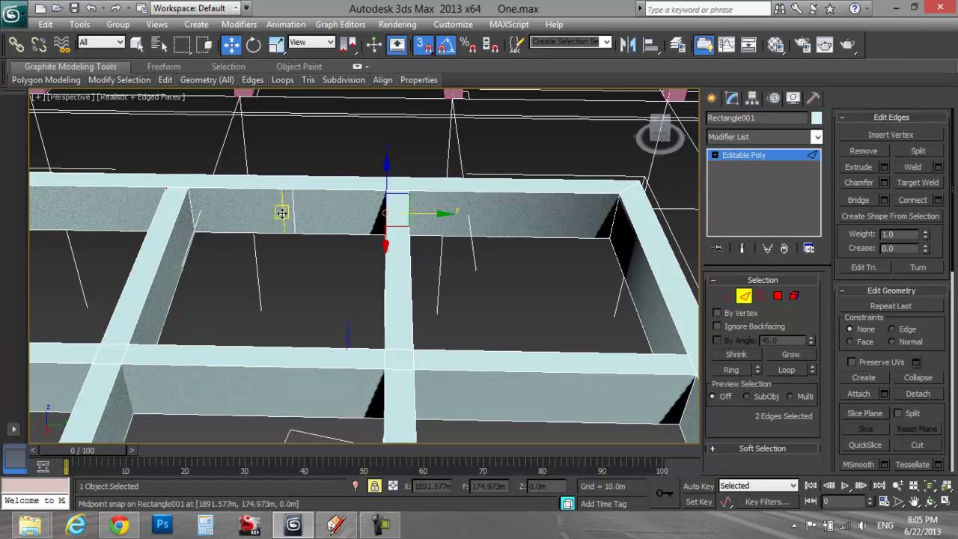
Step: Change the perspective view's shading to Shaded while keeping edged faces
{"action": "left_click", "coordinate": [118, 101]}
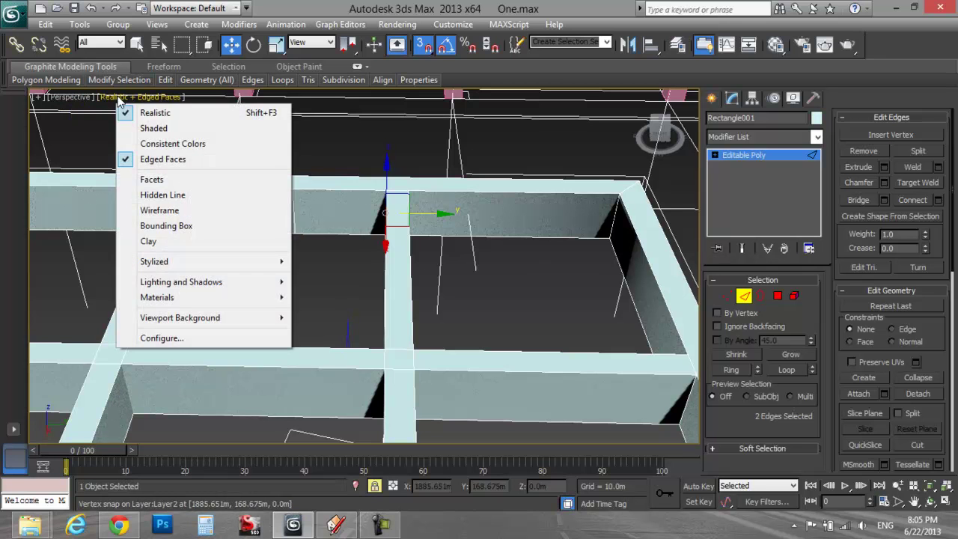
{"action": "left_click", "coordinate": [142, 131]}
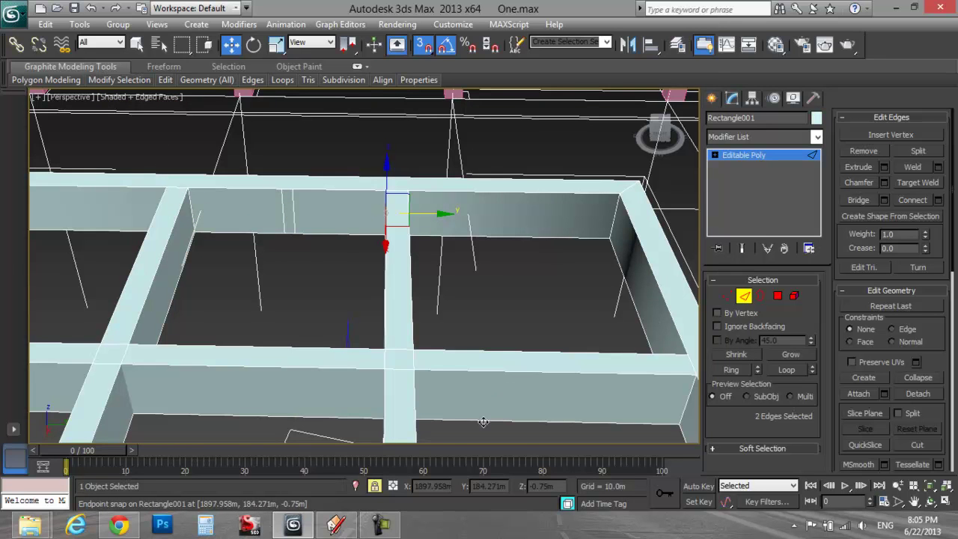
{"action": "left_click", "coordinate": [744, 296]}
{"action": "middle_click_drag", "start_coordinate": [466, 360], "coordinate": [484, 361]}
{"action": "middle_click_drag", "start_coordinate": [342, 318], "coordinate": [377, 325]}
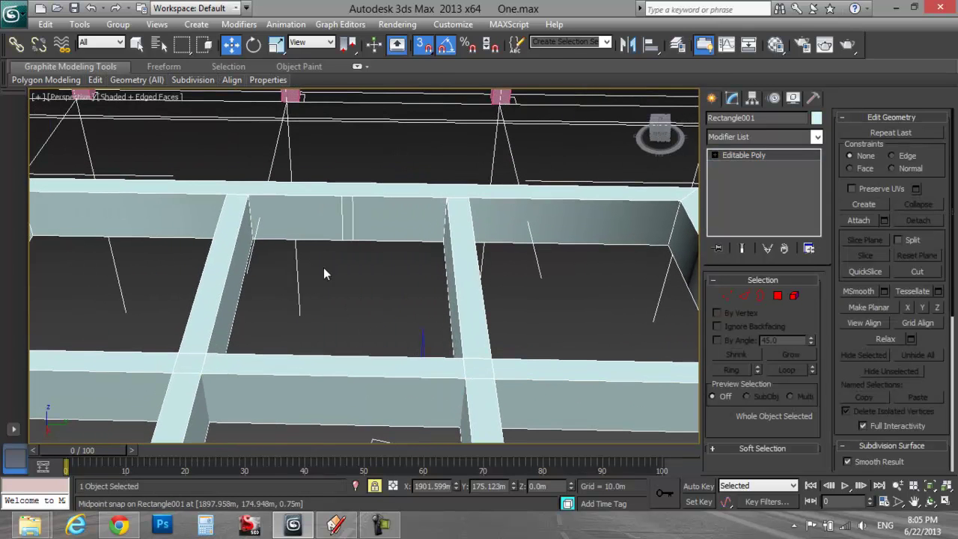
{"action": "left_click", "coordinate": [743, 295]}
{"action": "left_click_drag", "start_coordinate": [371, 278], "coordinate": [342, 235]}
{"action": "key", "text": "ctrl+z"}
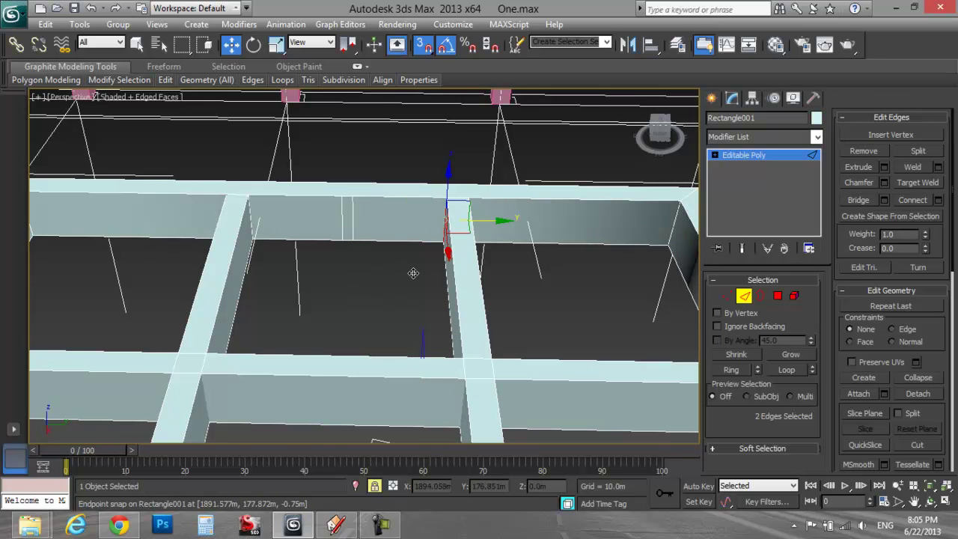
{"action": "left_click", "coordinate": [741, 297]}
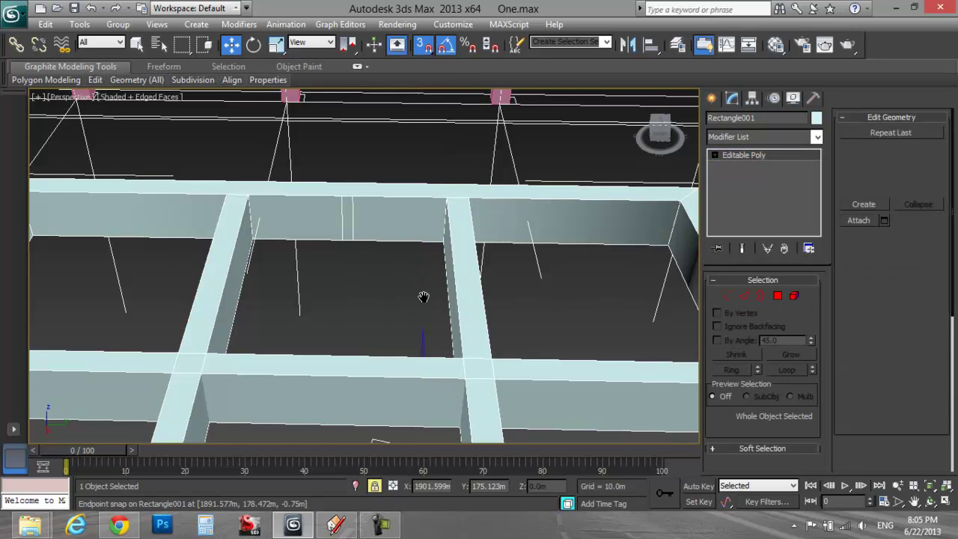
{"action": "middle_click_drag", "start_coordinate": [413, 297], "coordinate": [447, 306]}
{"action": "left_click_drag", "start_coordinate": [661, 135], "coordinate": [686, 118]}
{"action": "left_click", "coordinate": [744, 295]}
{"action": "key", "text": "2"}
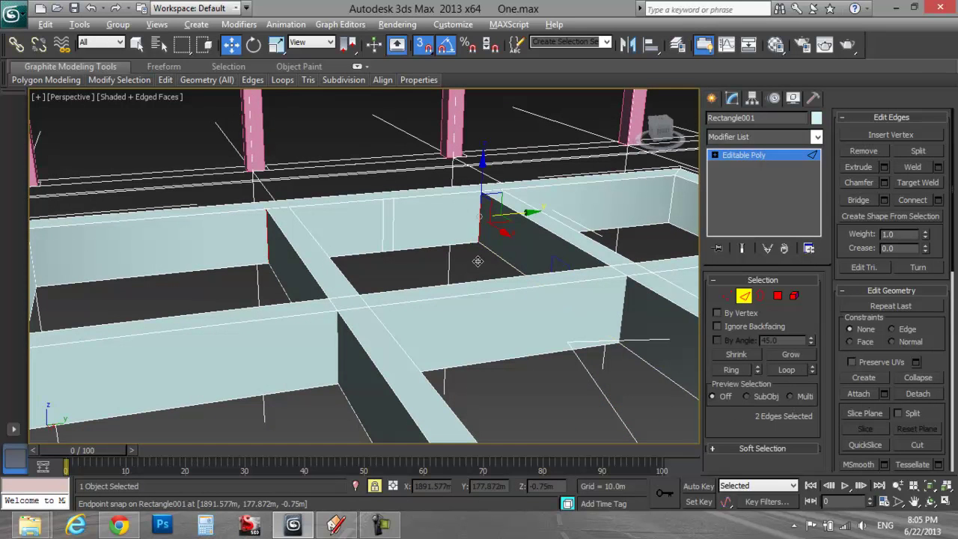
{"action": "key", "text": "alt"}
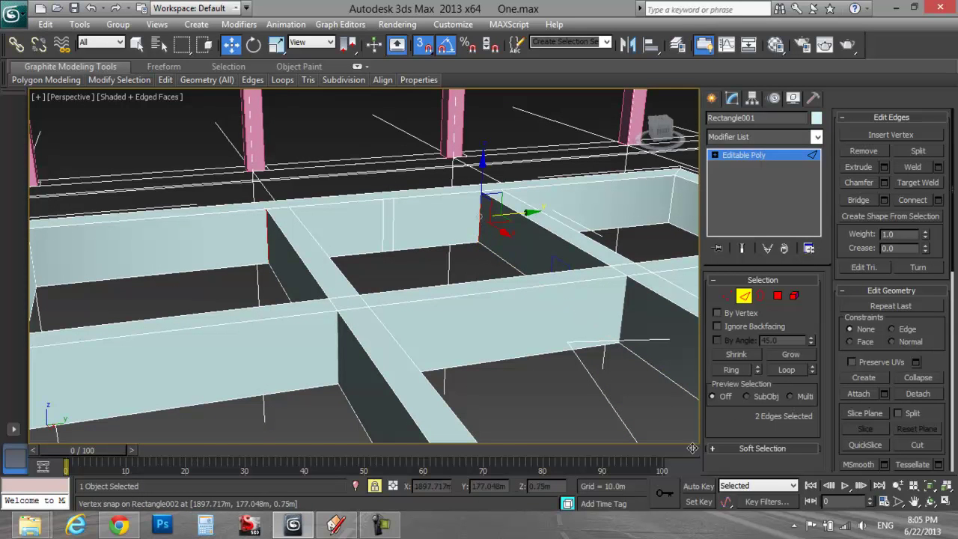
{"action": "left_click", "coordinate": [395, 527]}
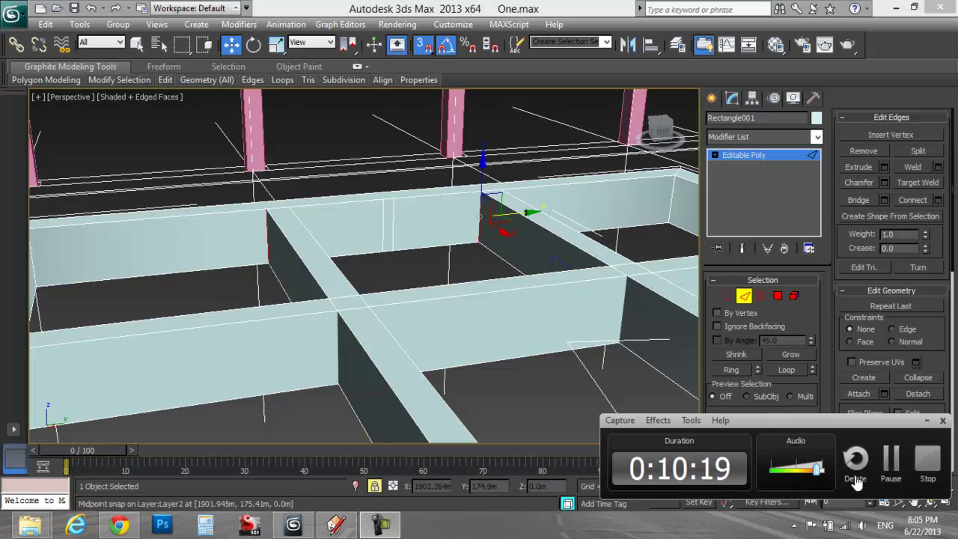
{"action": "left_click", "coordinate": [885, 459]}
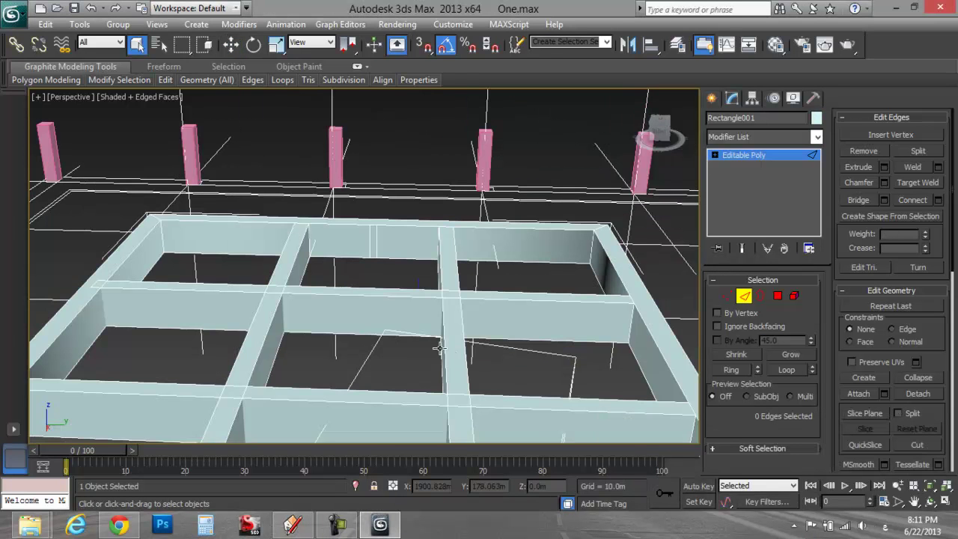
Step: Select the chamfered edge pair and the bay's vertical corner edges, and expand the selection to their edge rings across the frame
{"action": "scroll", "coordinate": [374, 277], "scroll_direction": "up", "scroll_amount": 5}
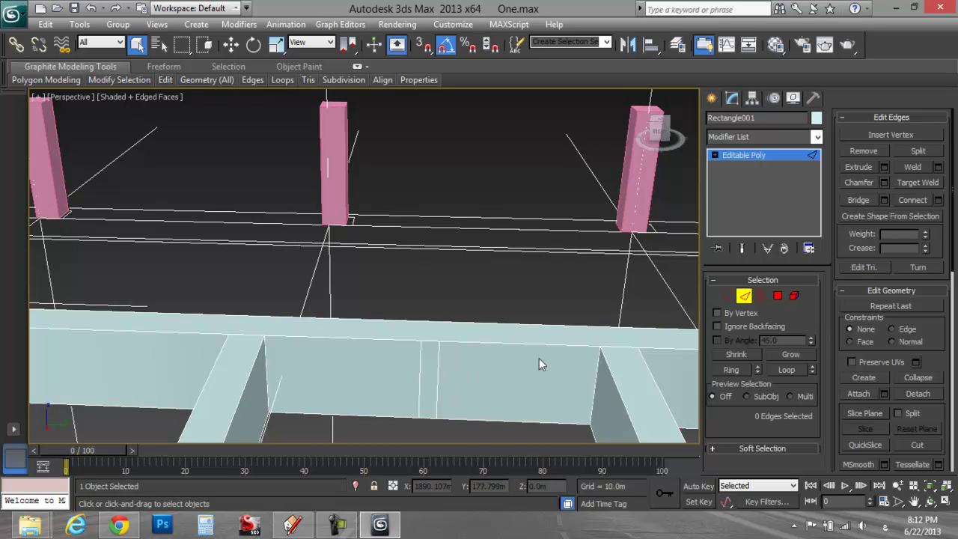
{"action": "left_click", "coordinate": [438, 370]}
{"action": "left_click", "coordinate": [420, 378], "text": "ctrl"}
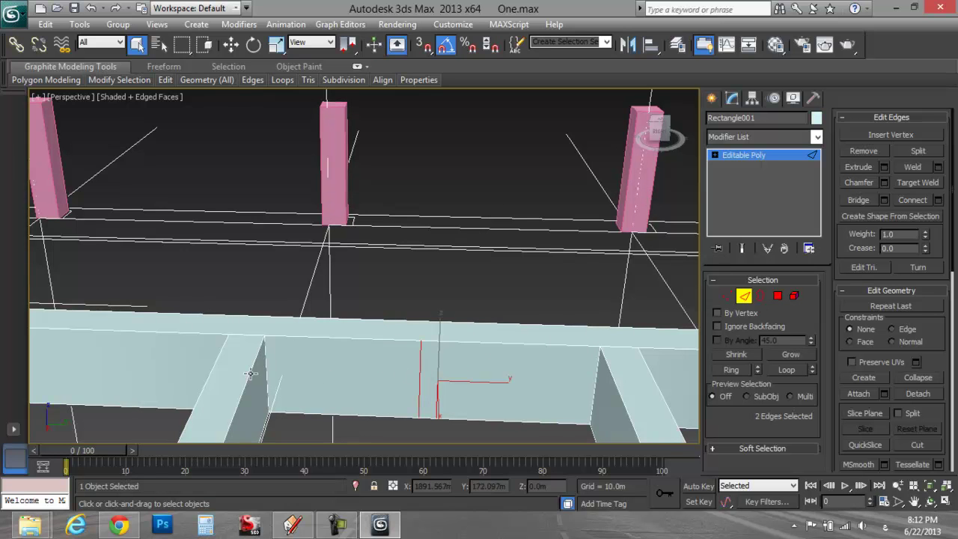
{"action": "left_click", "coordinate": [265, 373], "text": "ctrl"}
{"action": "left_click", "coordinate": [731, 370]}
{"action": "middle_click_drag", "start_coordinate": [471, 371], "coordinate": [410, 276]}
{"action": "scroll", "coordinate": [410, 277], "scroll_direction": "down", "scroll_amount": 3}
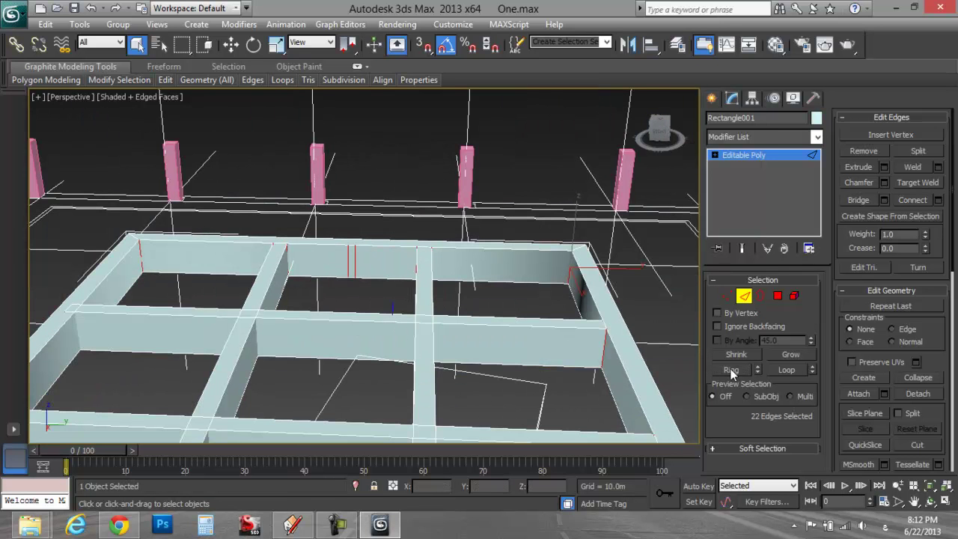
Step: Connect the selected vertical edges with 2 segments to run two horizontal edge loops around the inner faces of all bays
{"action": "mouse_move", "coordinate": [472, 388]}
{"action": "middle_mouse_down"}
{"action": "mouse_move", "coordinate": [511, 383]}
{"action": "mouse_move", "coordinate": [459, 381]}
{"action": "middle_mouse_up"}
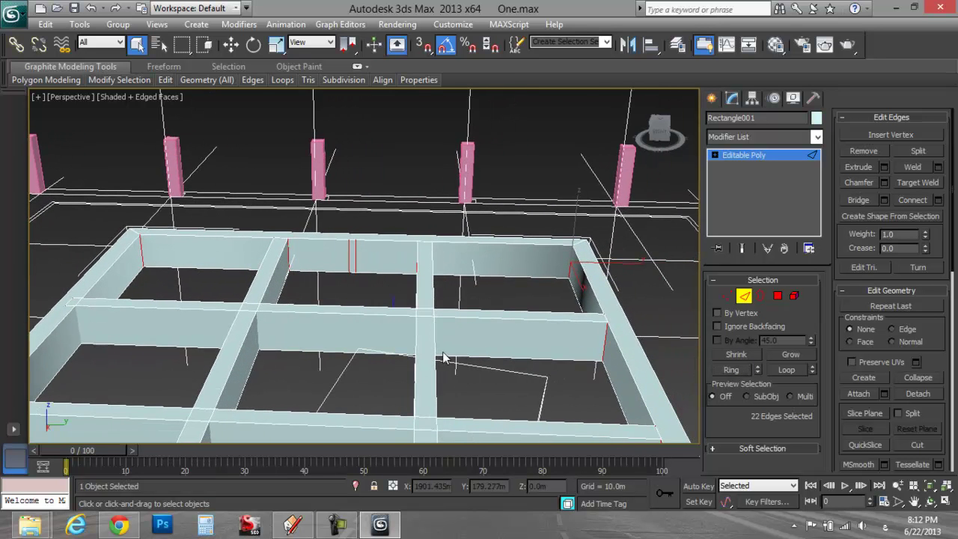
{"action": "scroll", "coordinate": [375, 260], "scroll_direction": "down", "scroll_amount": 1}
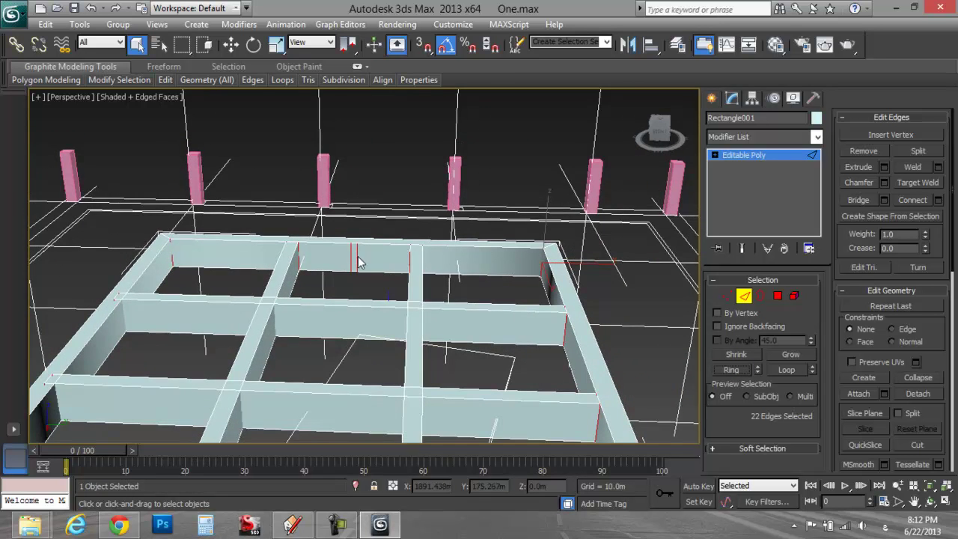
{"action": "right_click", "coordinate": [357, 256]}
{"action": "left_click", "coordinate": [229, 302]}
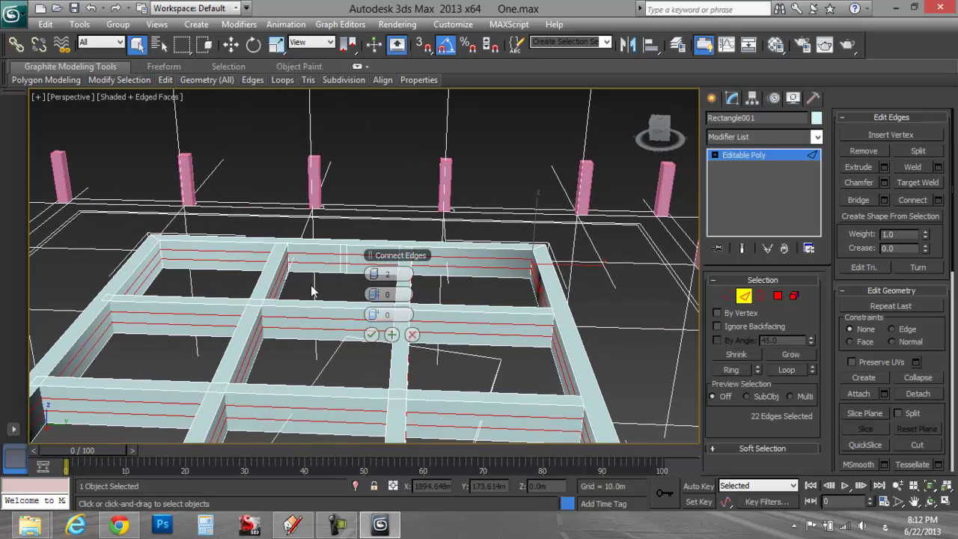
{"action": "scroll", "coordinate": [314, 277], "scroll_direction": "up", "scroll_amount": 6}
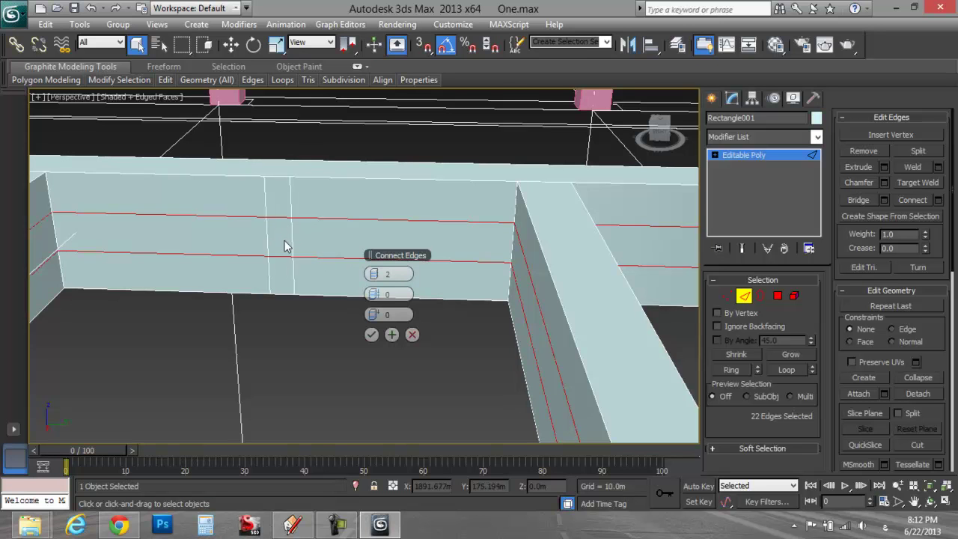
{"action": "left_click", "coordinate": [370, 335]}
{"action": "middle_click_drag", "start_coordinate": [385, 321], "coordinate": [227, 321], "text": "alt"}
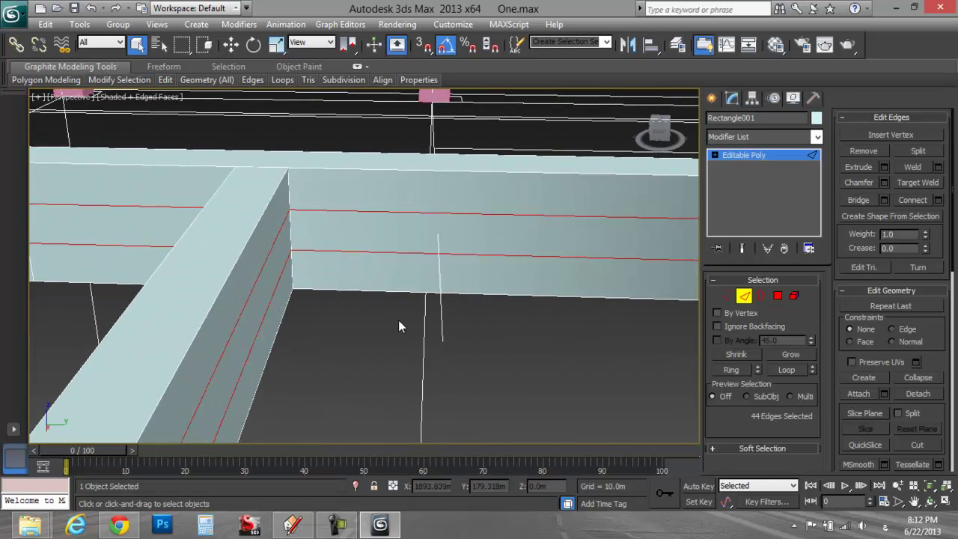
Step: Connect the four horizontal edges of the end bay's inner face with 1 segment, adding a vertical line halfway along it
{"action": "double_click", "coordinate": [575, 172]}
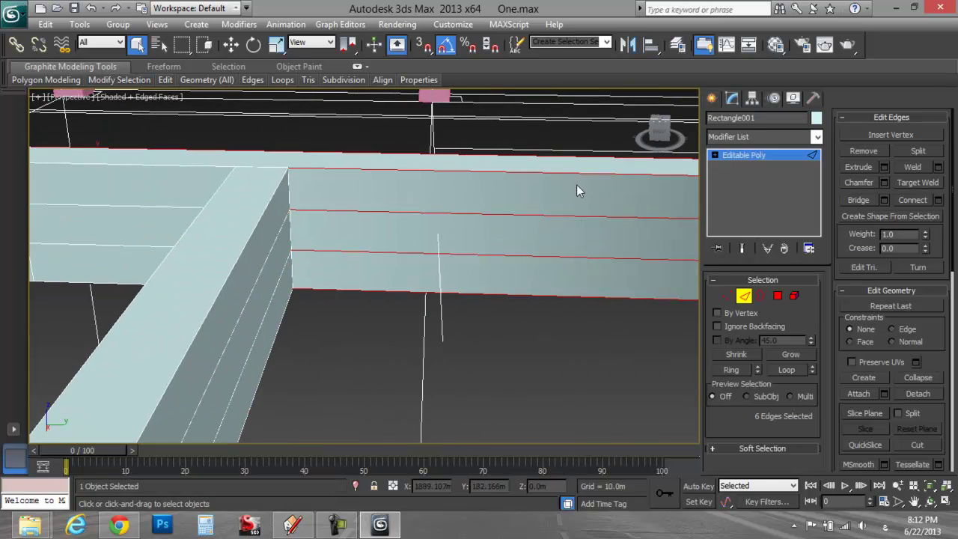
{"action": "left_click", "coordinate": [574, 296]}
{"action": "left_click", "coordinate": [571, 248], "text": "shift"}
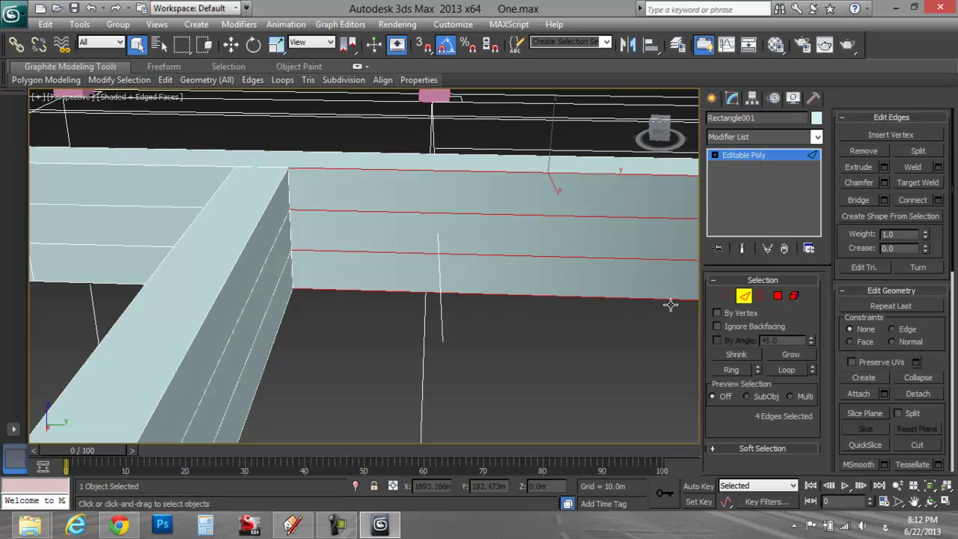
{"action": "right_click", "coordinate": [468, 257]}
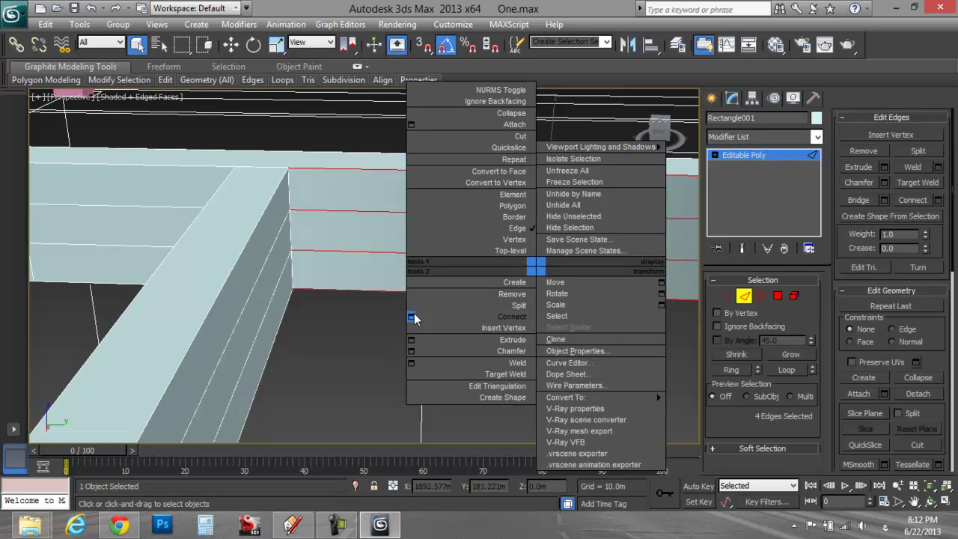
{"action": "left_click", "coordinate": [421, 317]}
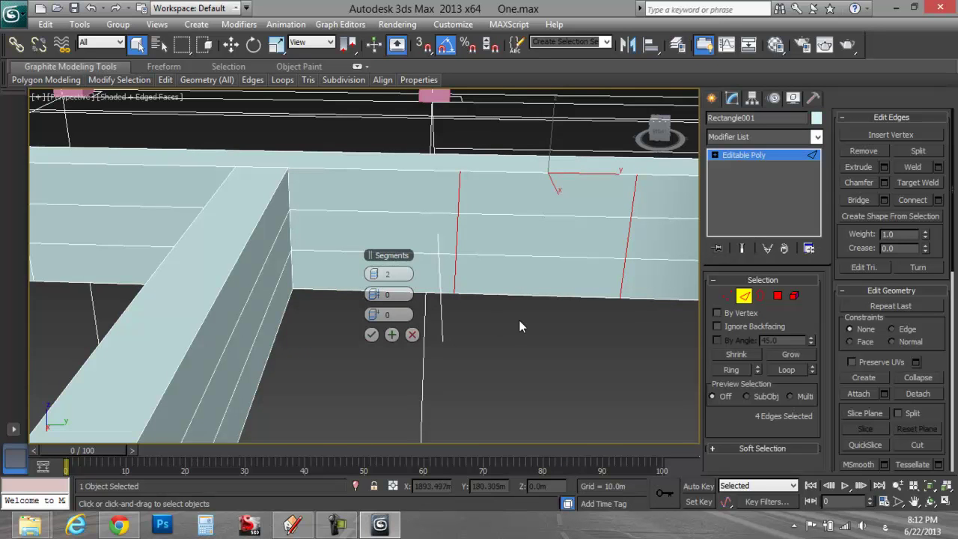
{"action": "left_click", "coordinate": [379, 273]}
{"action": "left_click", "coordinate": [371, 274]}
{"action": "left_click", "coordinate": [370, 274]}
{"action": "left_click", "coordinate": [372, 334]}
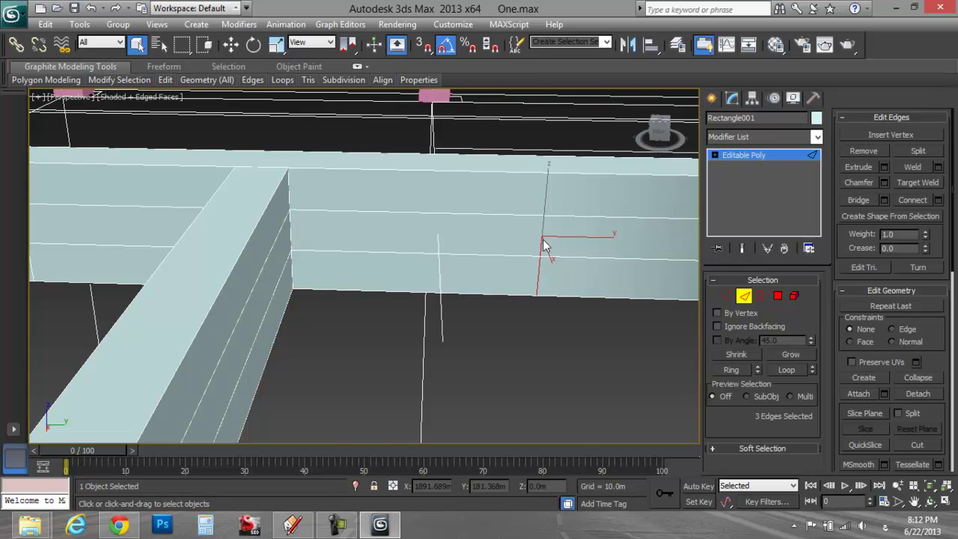
Step: Chamfer the end bay's new vertical edges by 0.15 m into two closely spaced lines
{"action": "right_click", "coordinate": [538, 238]}
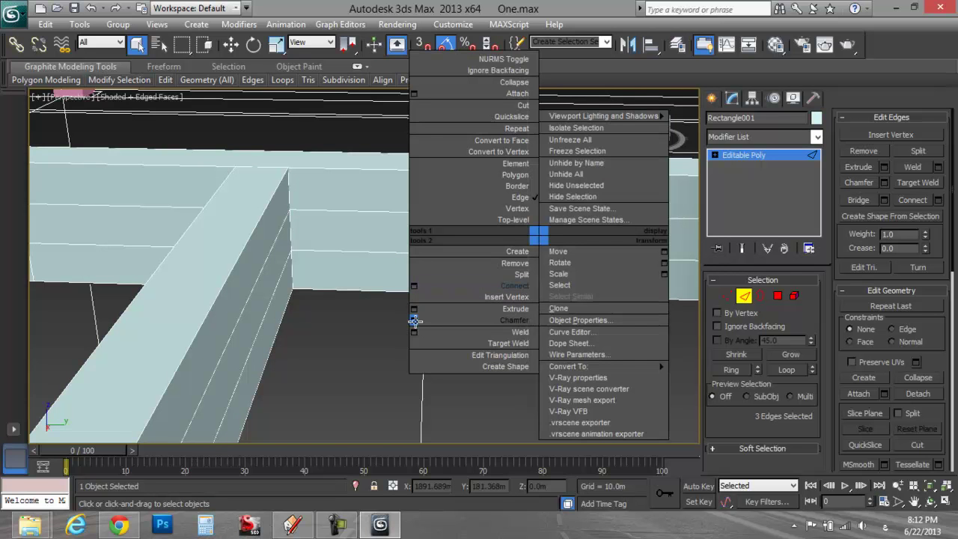
{"action": "left_click", "coordinate": [414, 320]}
{"action": "left_click", "coordinate": [371, 335]}
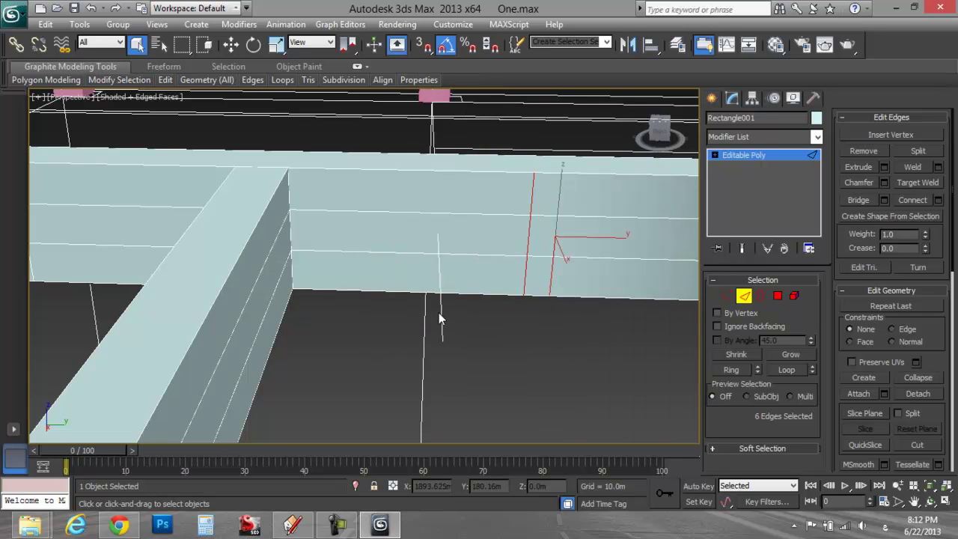
Step: Connect the four horizontal edges on the opposite end bay's inner face, along the same frame side, with a middle vertical line
{"action": "scroll", "coordinate": [439, 312], "scroll_direction": "down", "scroll_amount": 6}
{"action": "middle_click_drag", "start_coordinate": [274, 295], "coordinate": [414, 292]}
{"action": "left_click", "coordinate": [239, 232]}
{"action": "left_click", "coordinate": [247, 247], "text": "ctrl"}
{"action": "left_click", "coordinate": [250, 262], "text": "ctrl"}
{"action": "left_click", "coordinate": [250, 274], "text": "ctrl"}
{"action": "right_click", "coordinate": [243, 275]}
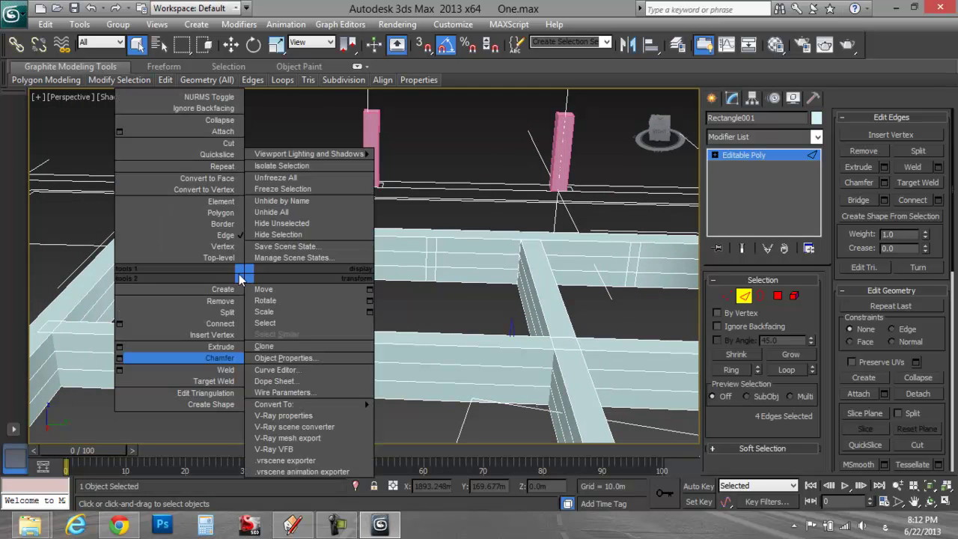
{"action": "left_click", "coordinate": [122, 326]}
{"action": "left_click", "coordinate": [371, 334]}
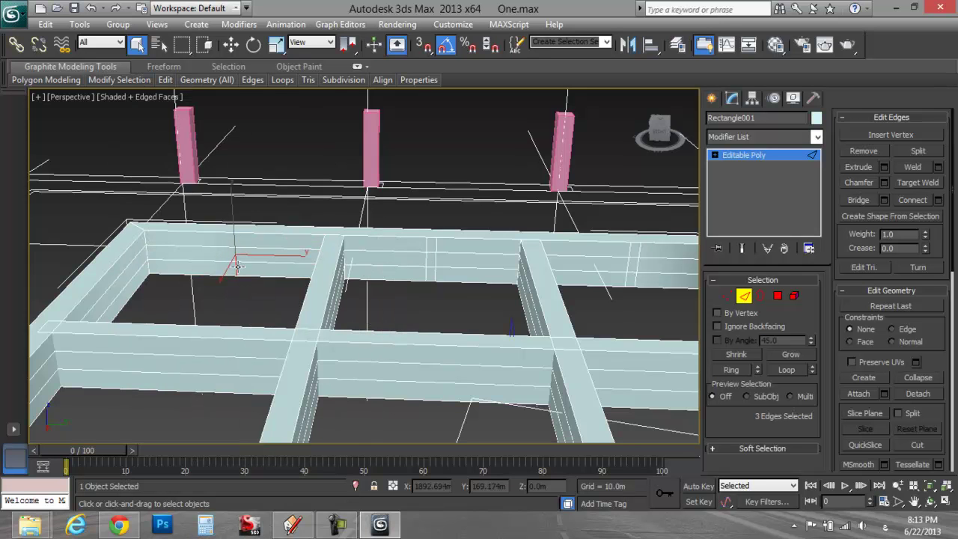
Step: Chamfer the opposite end bay's middle vertical edges by 0.15 m to form the divider strip
{"action": "right_click", "coordinate": [237, 267]}
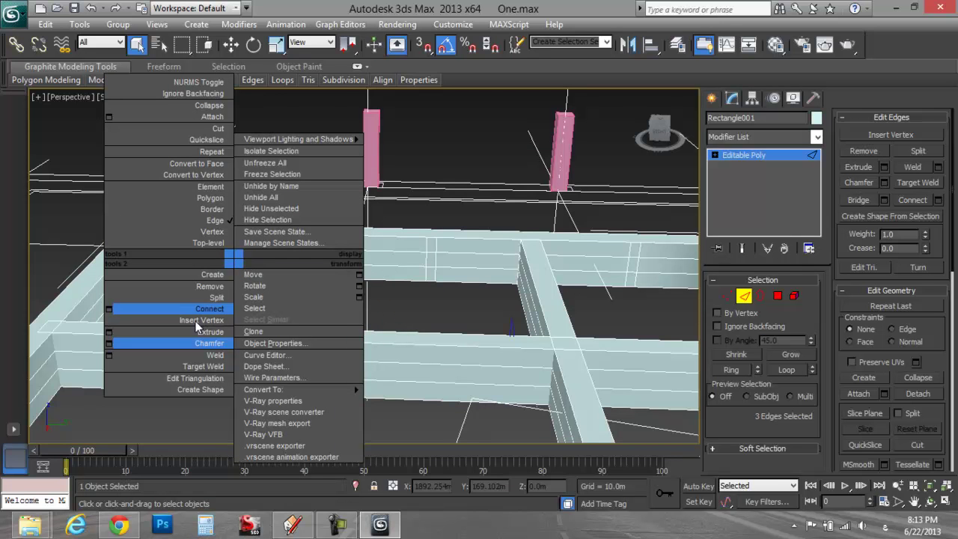
{"action": "left_click", "coordinate": [109, 344]}
{"action": "left_click", "coordinate": [371, 335]}
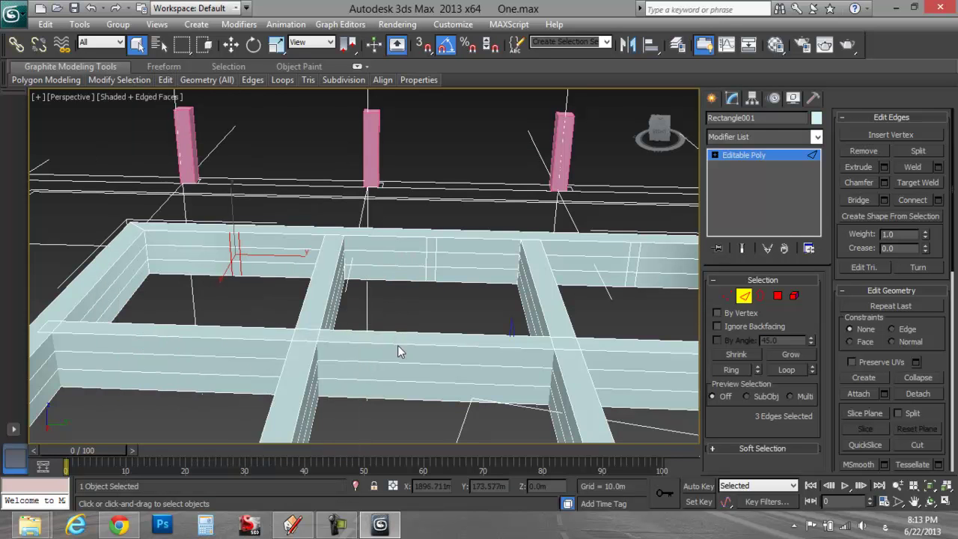
{"action": "middle_click_drag", "start_coordinate": [426, 353], "coordinate": [483, 319]}
{"action": "left_click_drag", "start_coordinate": [668, 129], "coordinate": [640, 173]}
{"action": "left_click", "coordinate": [216, 263]}
{"action": "left_click", "coordinate": [215, 266], "text": "ctrl"}
{"action": "left_click", "coordinate": [218, 281], "text": "ctrl"}
{"action": "left_click", "coordinate": [218, 297], "text": "ctrl"}
{"action": "key", "text": "ctrl+shift+c"}
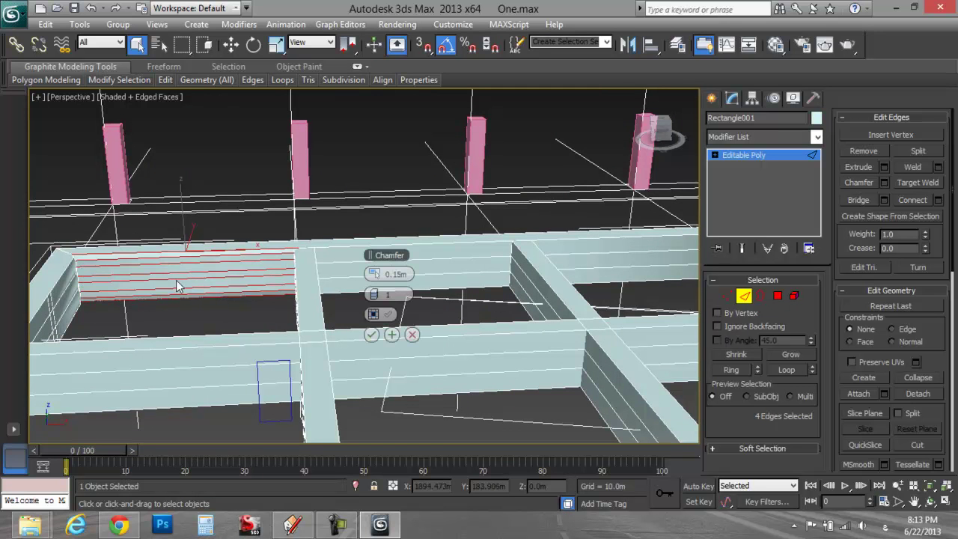
{"action": "left_click", "coordinate": [171, 282], "text": "alt"}
{"action": "left_click", "coordinate": [172, 289], "text": "alt"}
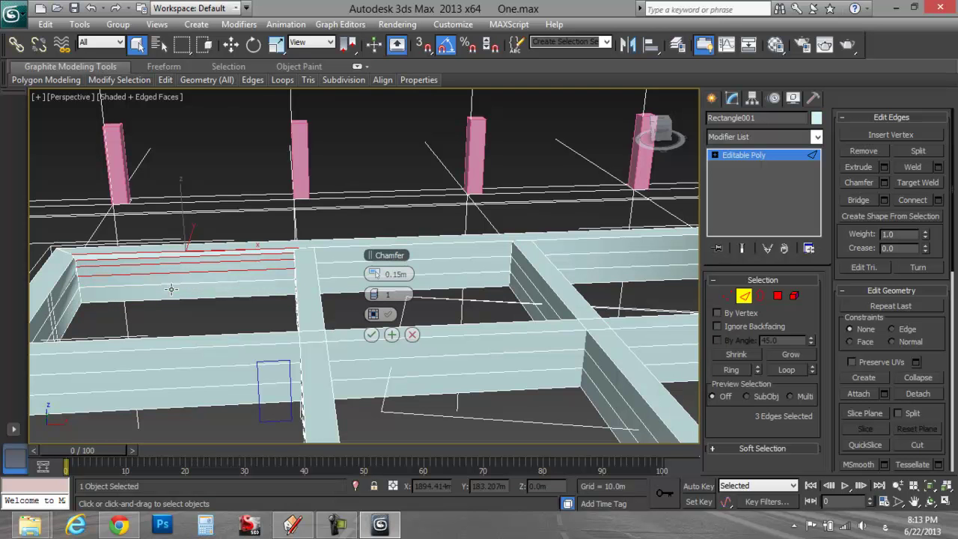
{"action": "key", "text": "ctrl+z"}
{"action": "key", "text": "ctrl+z"}
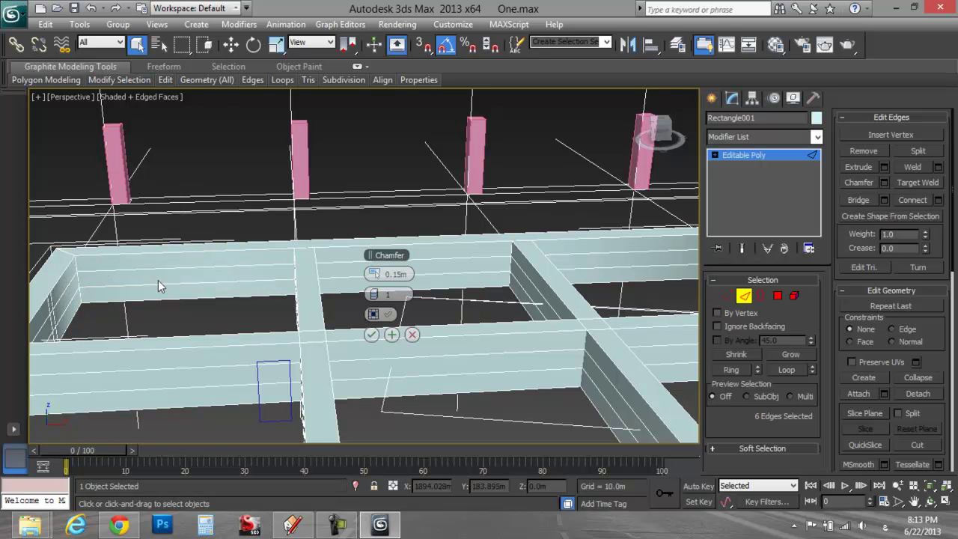
{"action": "middle_click_drag", "start_coordinate": [174, 282], "coordinate": [201, 283]}
{"action": "scroll", "coordinate": [225, 286], "scroll_direction": "up", "scroll_amount": 5}
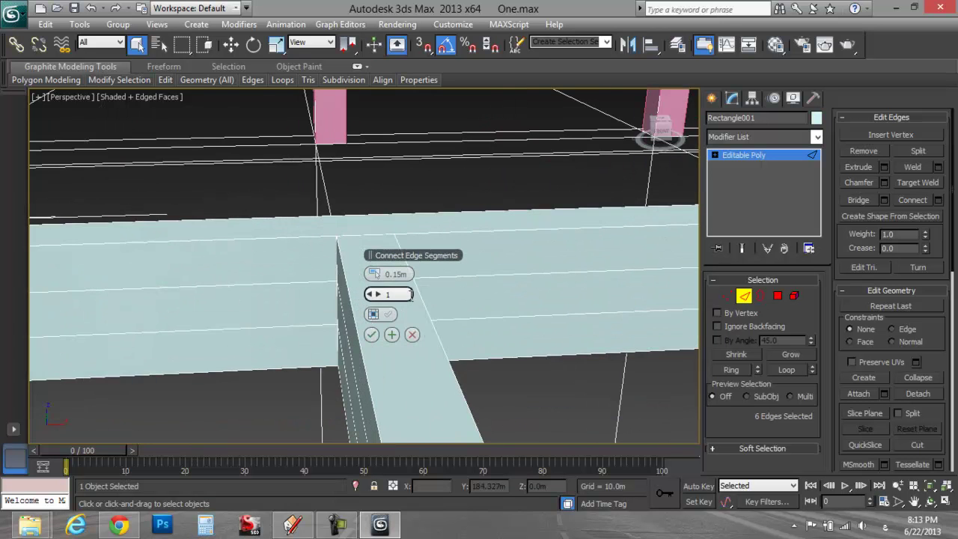
{"action": "left_click", "coordinate": [411, 335]}
Step: Select the four horizontal edges of the first bay on the frame's X-direction side and connect them with 1 segment
{"action": "middle_click_drag", "start_coordinate": [83, 325], "coordinate": [188, 325]}
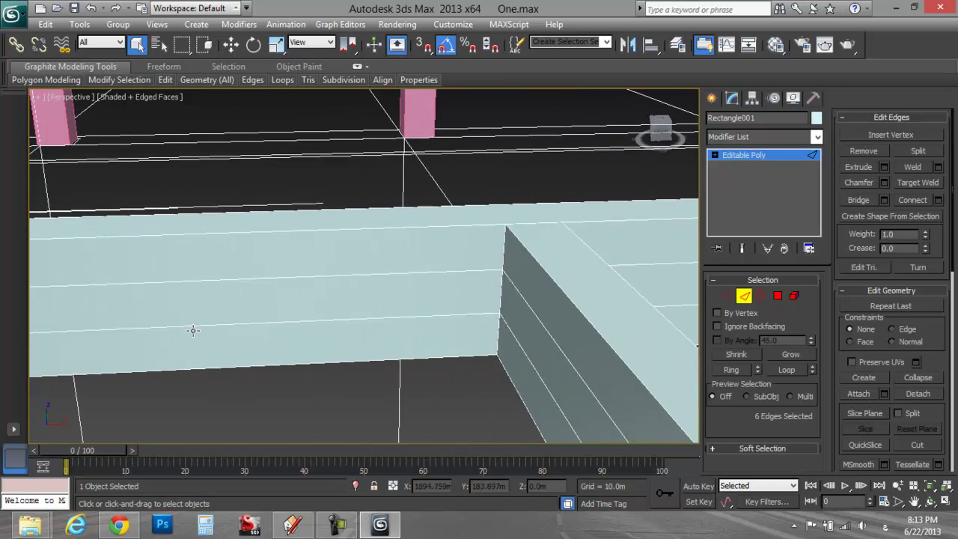
{"action": "left_click", "coordinate": [230, 364]}
{"action": "left_click", "coordinate": [231, 323], "text": "ctrl"}
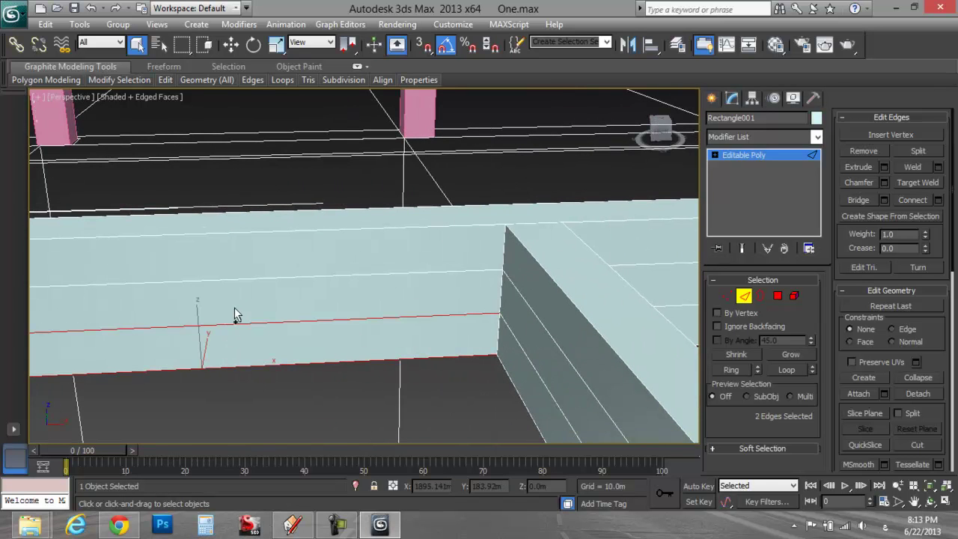
{"action": "left_click", "coordinate": [237, 279], "text": "ctrl"}
{"action": "left_click", "coordinate": [241, 228], "text": "ctrl"}
{"action": "right_click", "coordinate": [190, 283]}
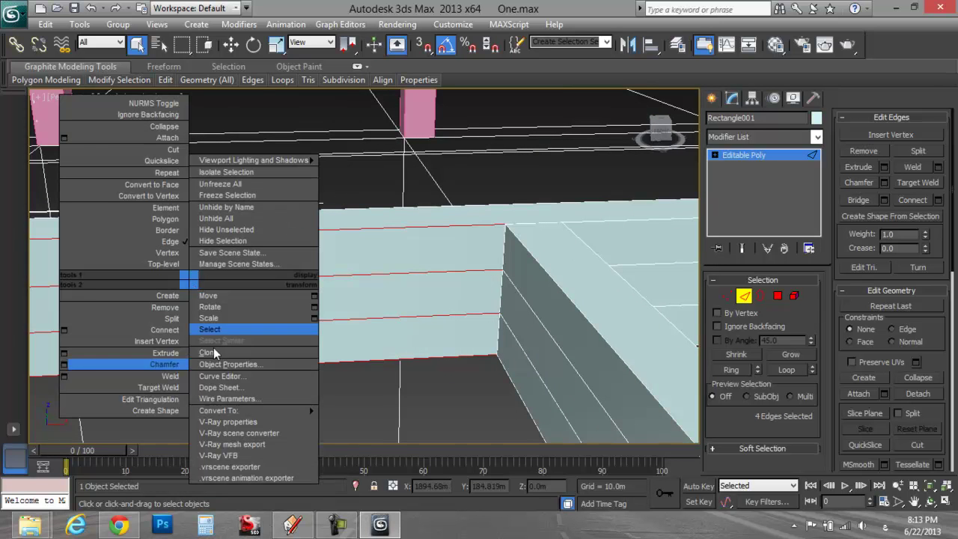
{"action": "left_click", "coordinate": [67, 330]}
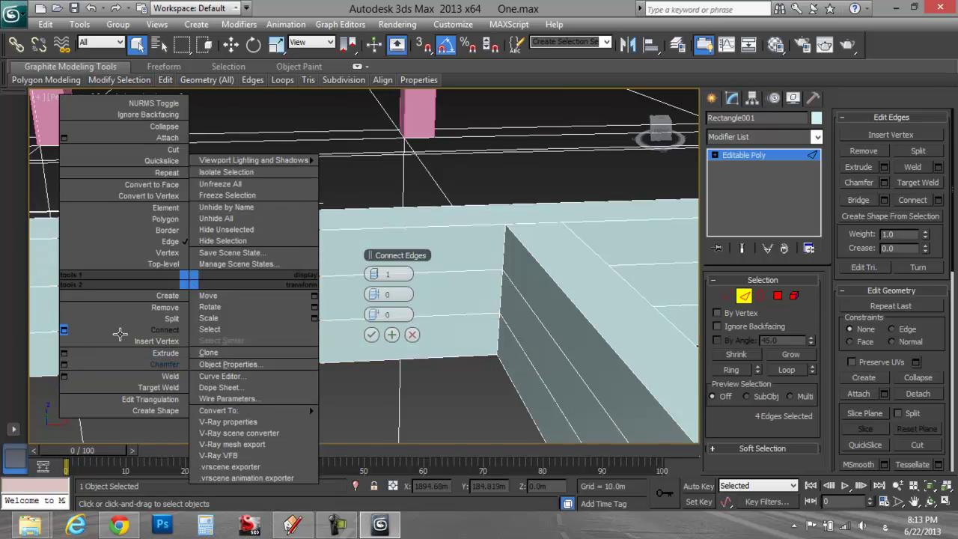
{"action": "left_click", "coordinate": [367, 334]}
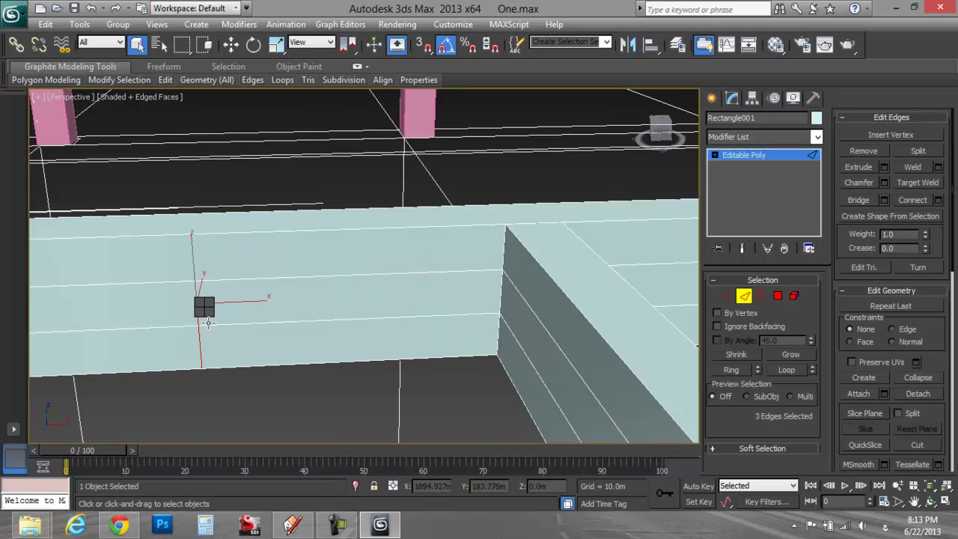
Step: Chamfer the first X-side bay's middle vertical edges by 0.15 m
{"action": "right_click", "coordinate": [190, 297]}
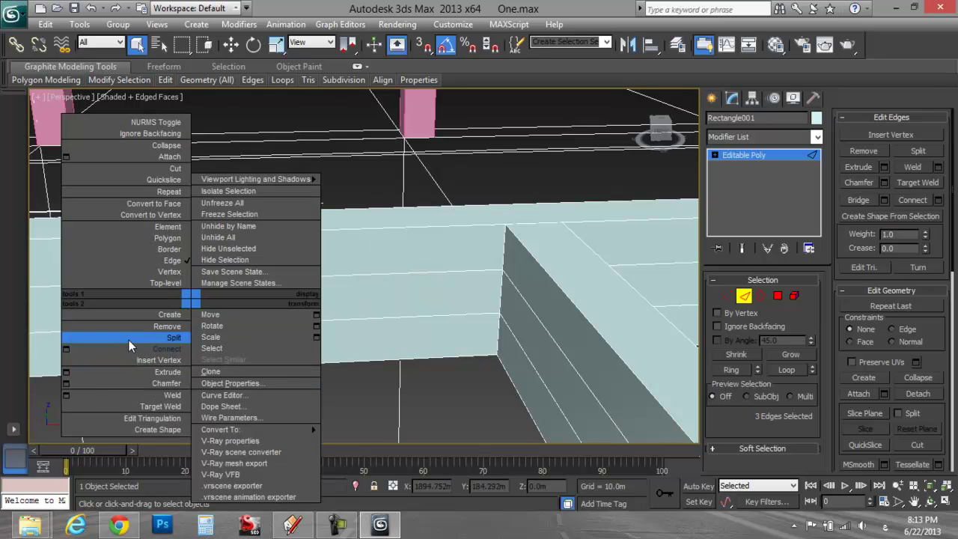
{"action": "left_click", "coordinate": [66, 383]}
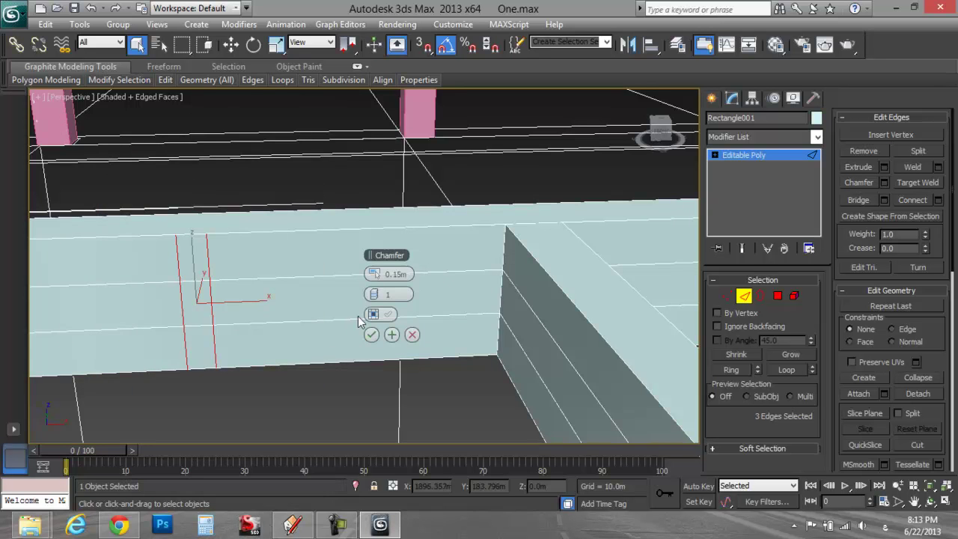
{"action": "left_click", "coordinate": [372, 335]}
Step: Connect the four horizontal edges on the inner face of the X-direction side's second bay with a middle vertical line
{"action": "middle_click_drag", "start_coordinate": [444, 325], "coordinate": [310, 293], "text": "alt"}
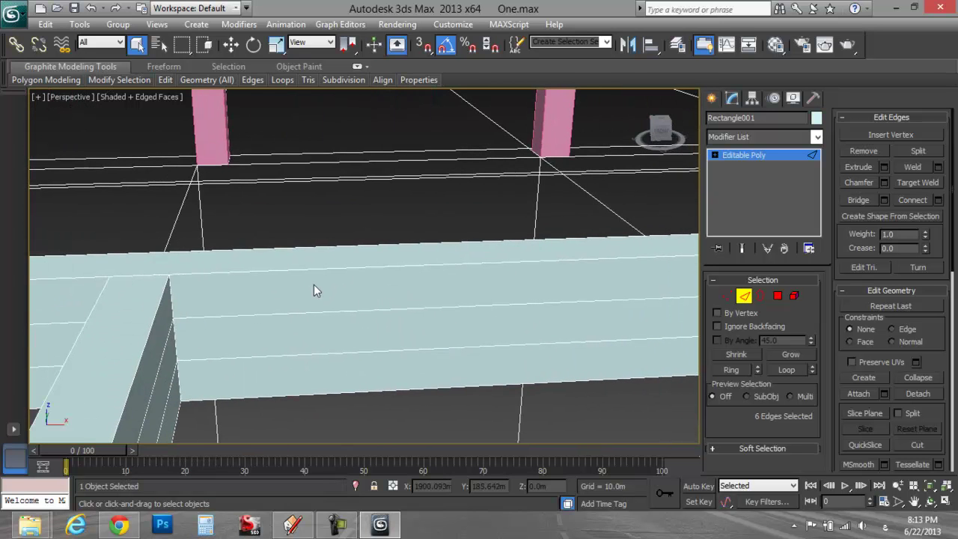
{"action": "left_click", "coordinate": [327, 269]}
{"action": "left_click", "coordinate": [346, 312], "text": "ctrl"}
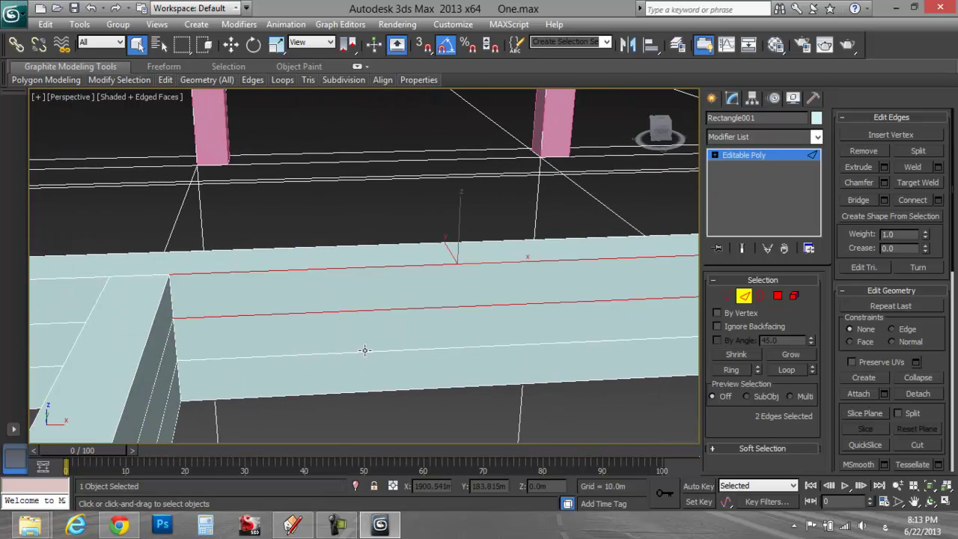
{"action": "left_click", "coordinate": [365, 350], "text": "ctrl"}
{"action": "left_click", "coordinate": [378, 389], "text": "ctrl"}
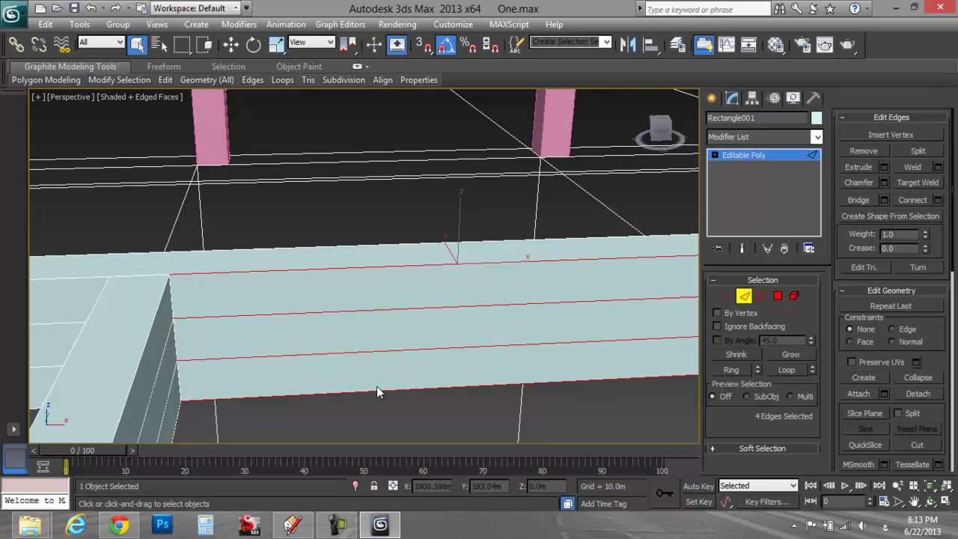
{"action": "right_click", "coordinate": [381, 294]}
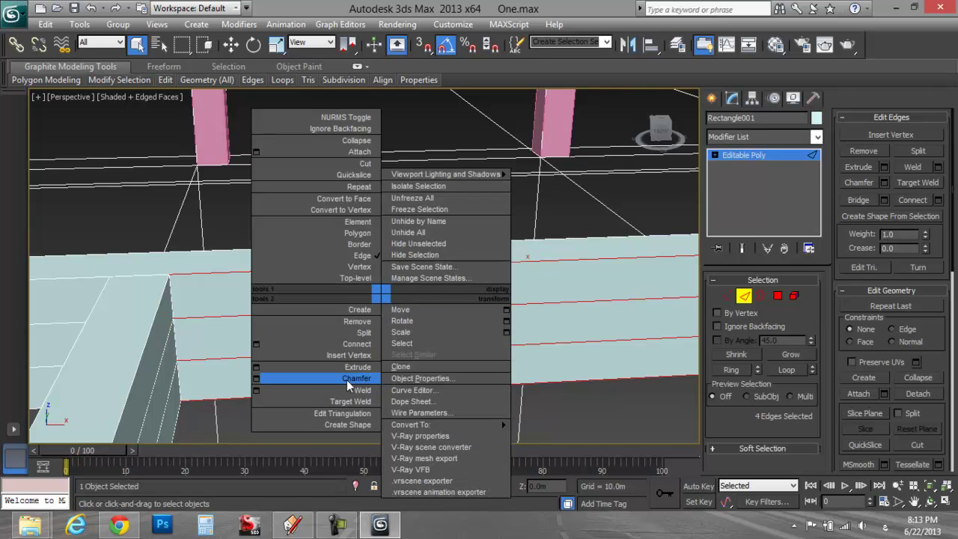
{"action": "left_click", "coordinate": [255, 344]}
{"action": "left_click", "coordinate": [372, 335]}
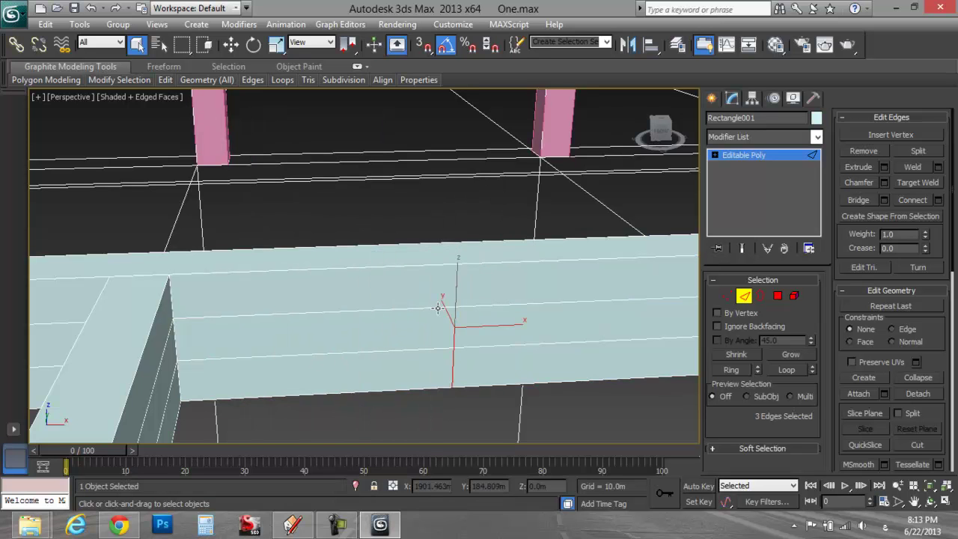
Step: Chamfer the second X-side bay's middle vertical edges by 0.15 m into a narrow pair
{"action": "right_click", "coordinate": [449, 307]}
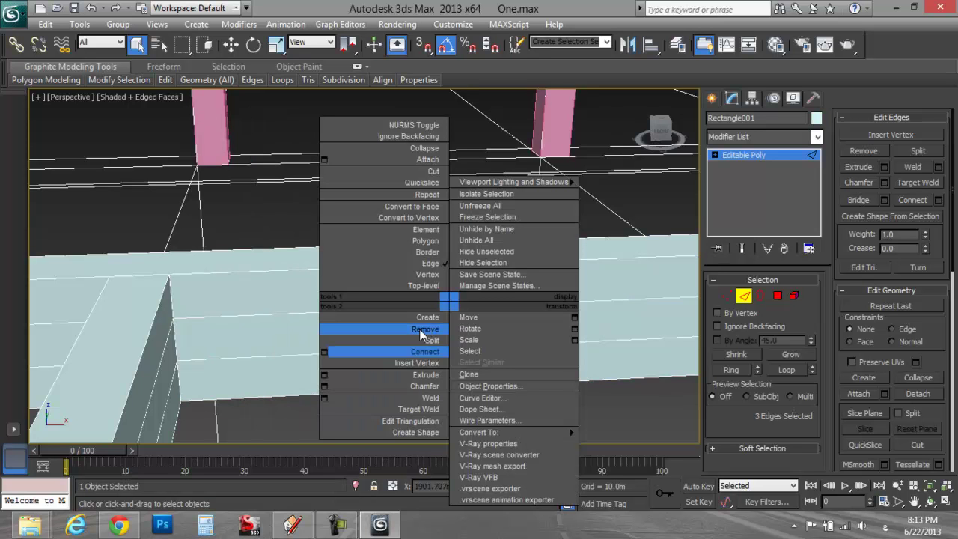
{"action": "left_click", "coordinate": [325, 386]}
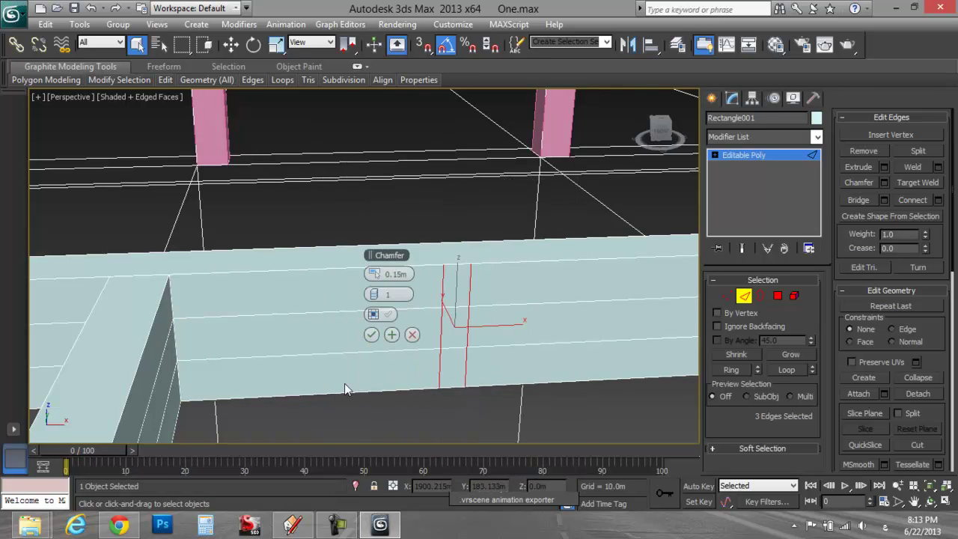
{"action": "left_click", "coordinate": [371, 335]}
Step: Select the four horizontal edges of the X-direction side's last bay, beside the frame corner, and connect them with a middle vertical line
{"action": "middle_click_drag", "start_coordinate": [539, 357], "coordinate": [395, 384], "text": "alt"}
{"action": "left_click", "coordinate": [397, 367]}
{"action": "left_click", "coordinate": [404, 333], "text": "ctrl"}
{"action": "left_click", "coordinate": [403, 295], "text": "ctrl"}
{"action": "left_click", "coordinate": [411, 255], "text": "ctrl"}
{"action": "right_click", "coordinate": [411, 253]}
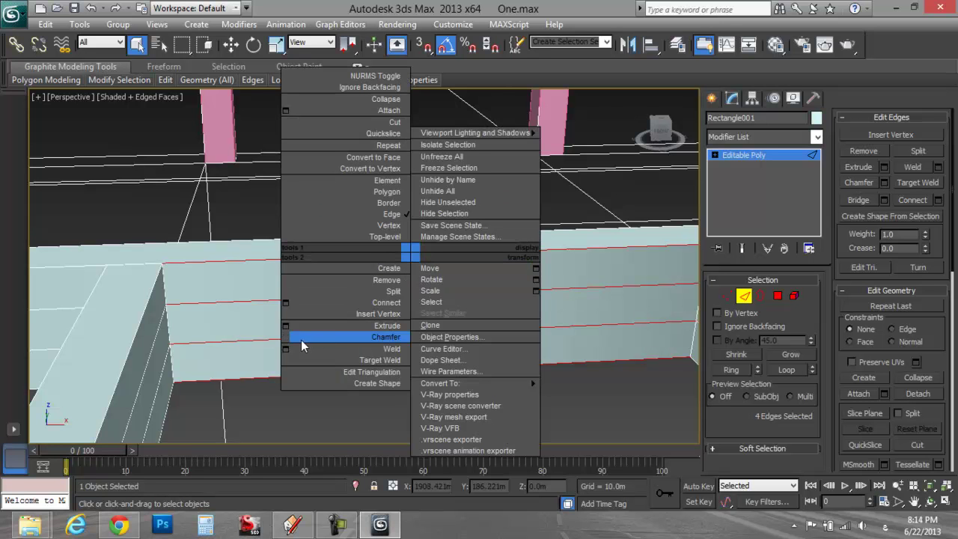
{"action": "left_click", "coordinate": [285, 303]}
{"action": "left_click", "coordinate": [372, 336]}
Step: Chamfer the last X-side bay's middle vertical edges by 0.15 m for the divider strip
{"action": "right_click", "coordinate": [442, 304]}
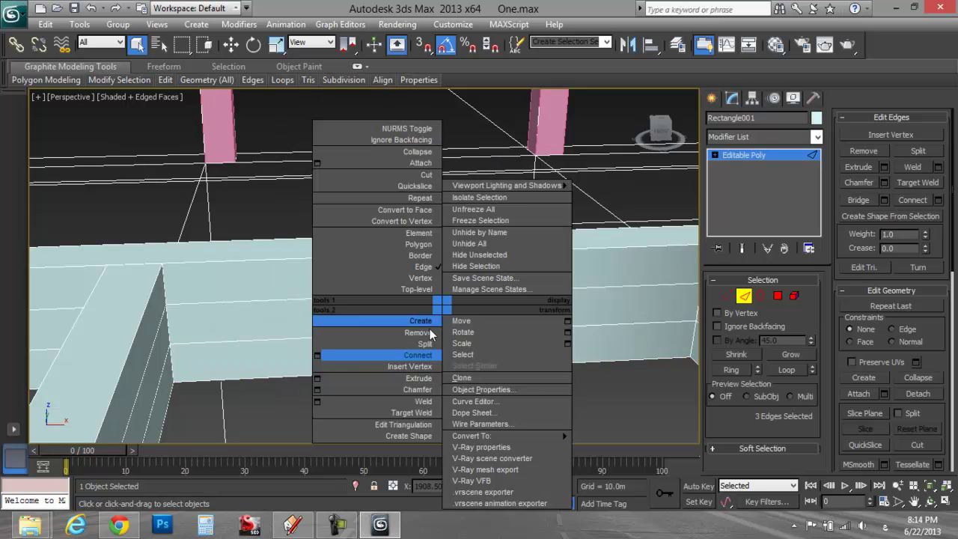
{"action": "left_click", "coordinate": [317, 390]}
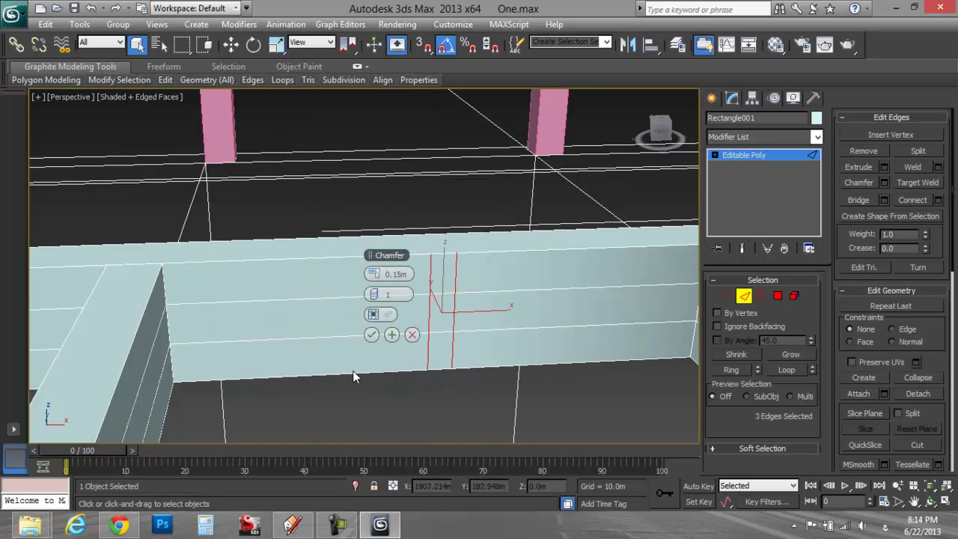
{"action": "left_click", "coordinate": [372, 335]}
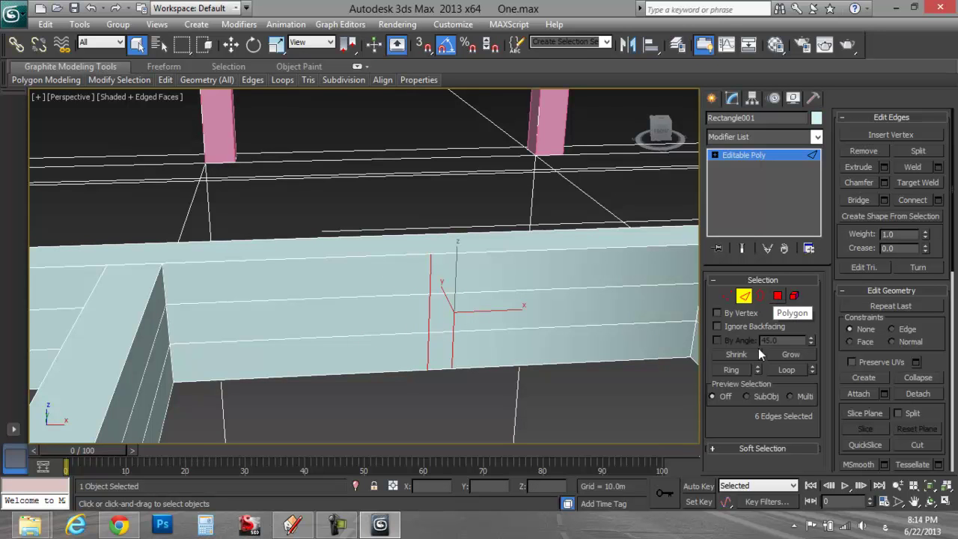
{"action": "left_click", "coordinate": [336, 524]}
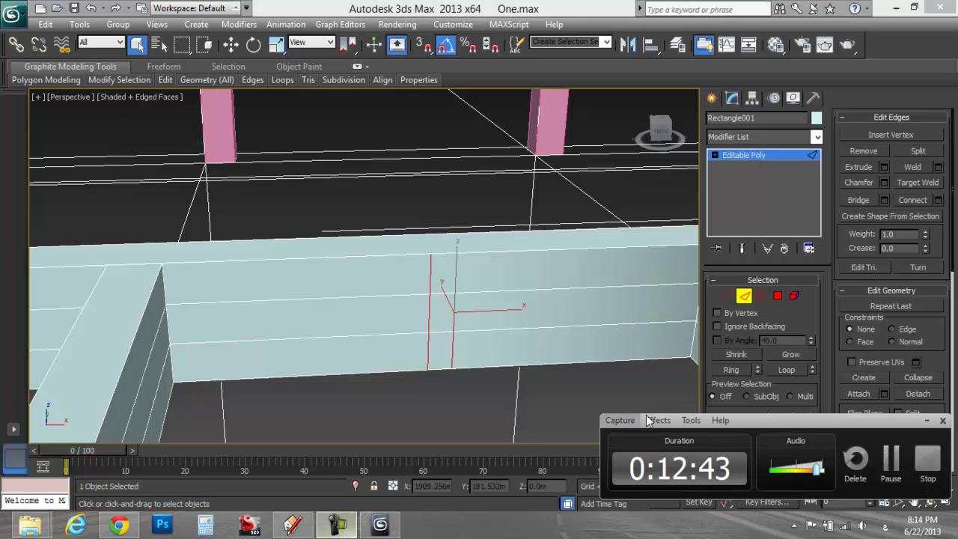
{"action": "left_click", "coordinate": [889, 463]}
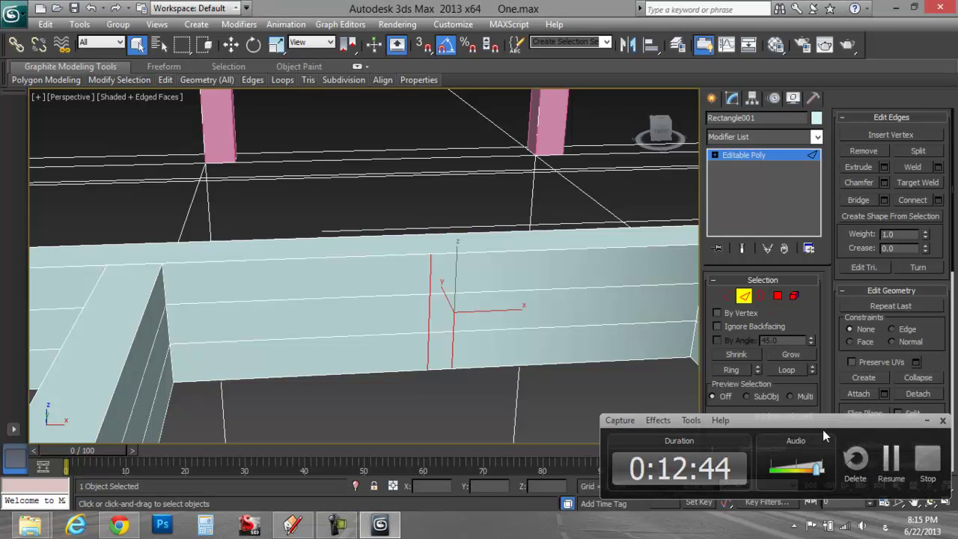
Step: Select the six small middle polygons between the chamfered edge pairs on the inner bay faces along both sides of the roof frame
{"action": "left_click", "coordinate": [780, 296]}
{"action": "left_click", "coordinate": [433, 316]}
{"action": "scroll", "coordinate": [486, 309], "scroll_direction": "down", "scroll_amount": 3}
{"action": "middle_click_drag", "start_coordinate": [352, 307], "coordinate": [203, 309], "text": "alt"}
{"action": "left_click", "coordinate": [233, 296], "text": "ctrl"}
{"action": "middle_click_drag", "start_coordinate": [266, 303], "coordinate": [208, 300], "text": "alt"}
{"action": "left_click", "coordinate": [254, 288], "text": "ctrl"}
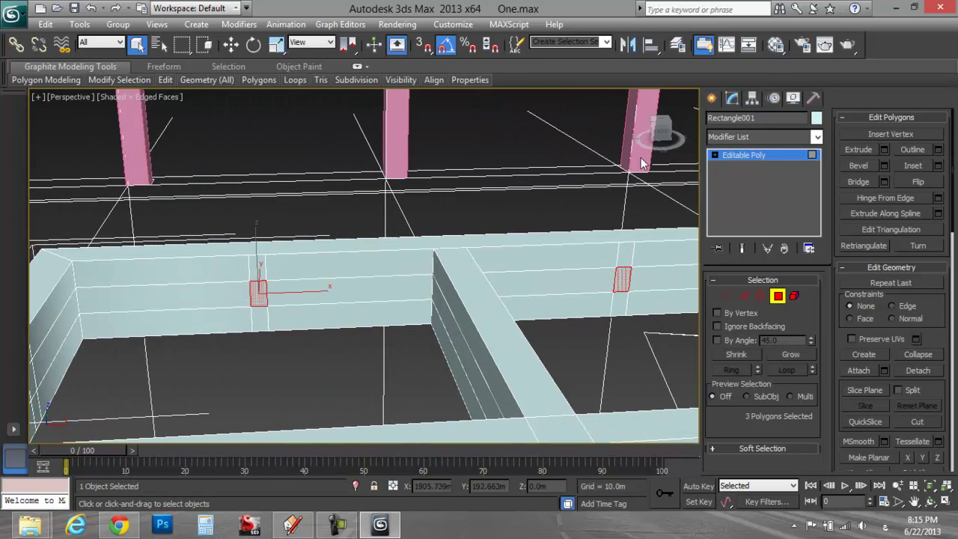
{"action": "left_click_drag", "start_coordinate": [662, 131], "coordinate": [496, 193]}
{"action": "left_click", "coordinate": [499, 268], "text": "ctrl"}
{"action": "middle_click_drag", "start_coordinate": [387, 321], "coordinate": [653, 241], "text": "alt"}
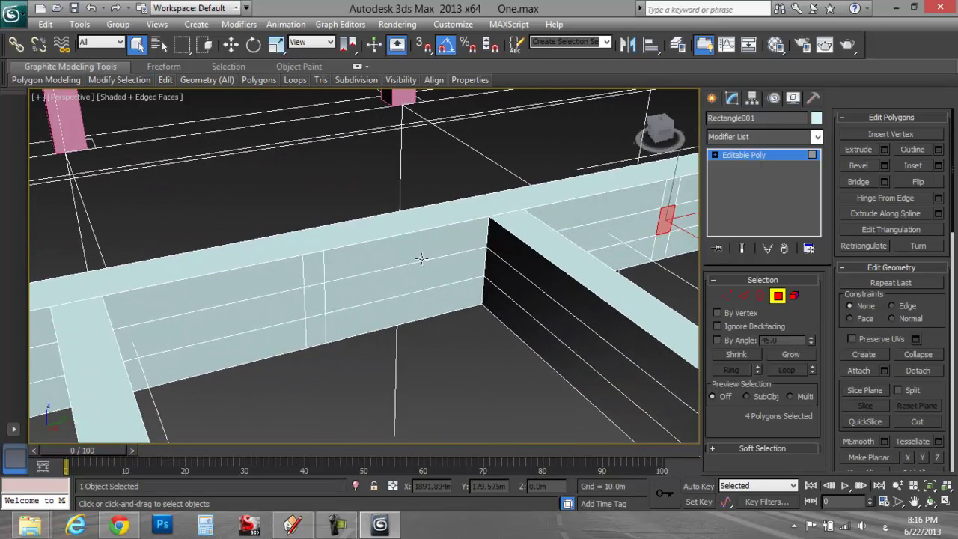
{"action": "left_click", "coordinate": [318, 296], "text": "ctrl"}
{"action": "middle_click_drag", "start_coordinate": [321, 298], "coordinate": [434, 270], "text": "alt"}
{"action": "left_click", "coordinate": [160, 303], "text": "ctrl"}
Step: Extrude the six selected polygons by 18.53 m across the roof frame as thin dividers
{"action": "right_click", "coordinate": [166, 308]}
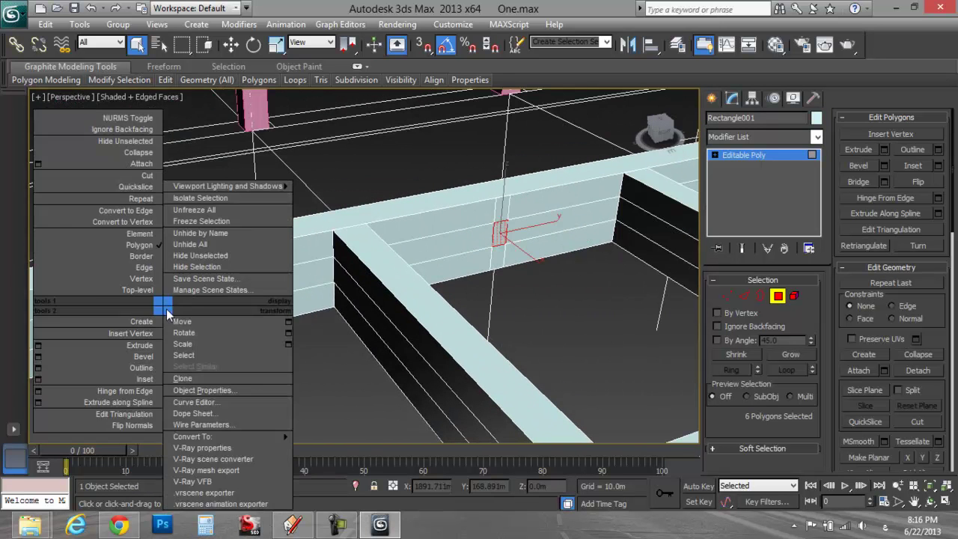
{"action": "left_click", "coordinate": [38, 346]}
{"action": "scroll", "coordinate": [216, 373], "scroll_direction": "down", "scroll_amount": 6}
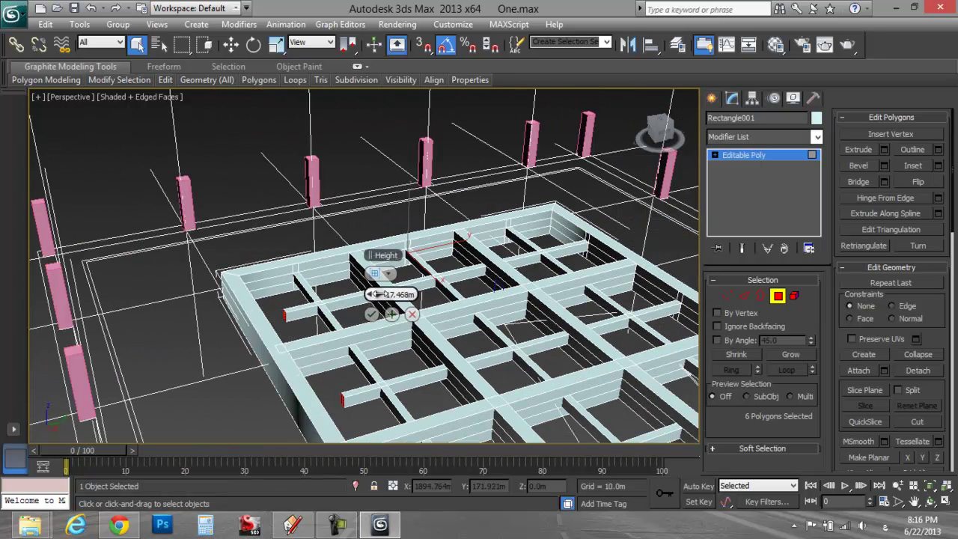
{"action": "left_click_drag", "start_coordinate": [378, 294], "coordinate": [383, 295]}
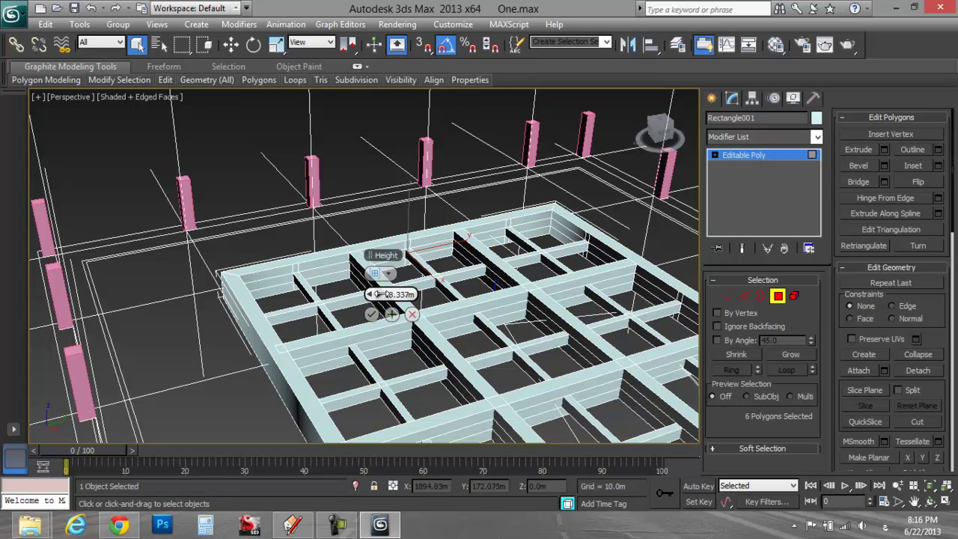
{"action": "double_click", "coordinate": [400, 295]}
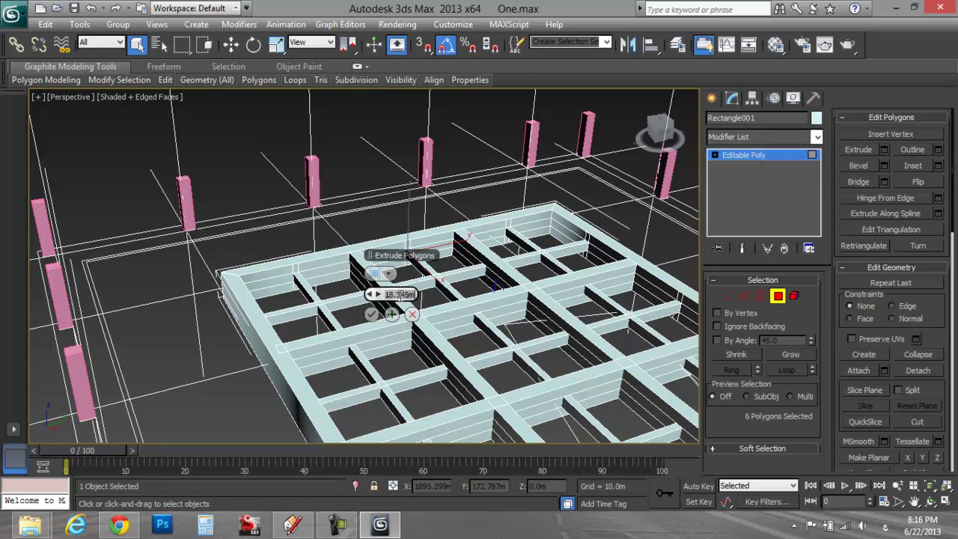
{"action": "double_click", "coordinate": [399, 294]}
{"action": "type", "text": "18"}
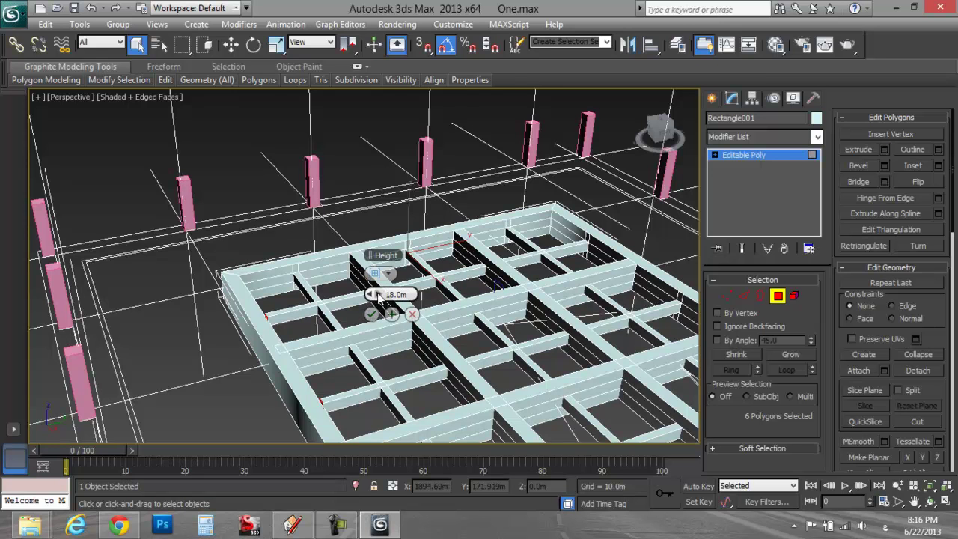
{"action": "left_click_drag", "start_coordinate": [374, 294], "coordinate": [375, 287]}
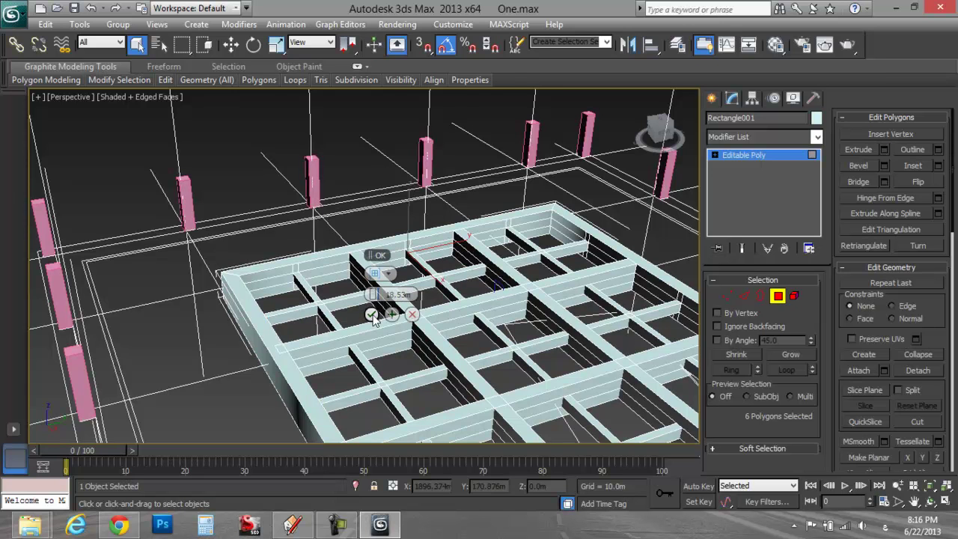
{"action": "left_click", "coordinate": [372, 315]}
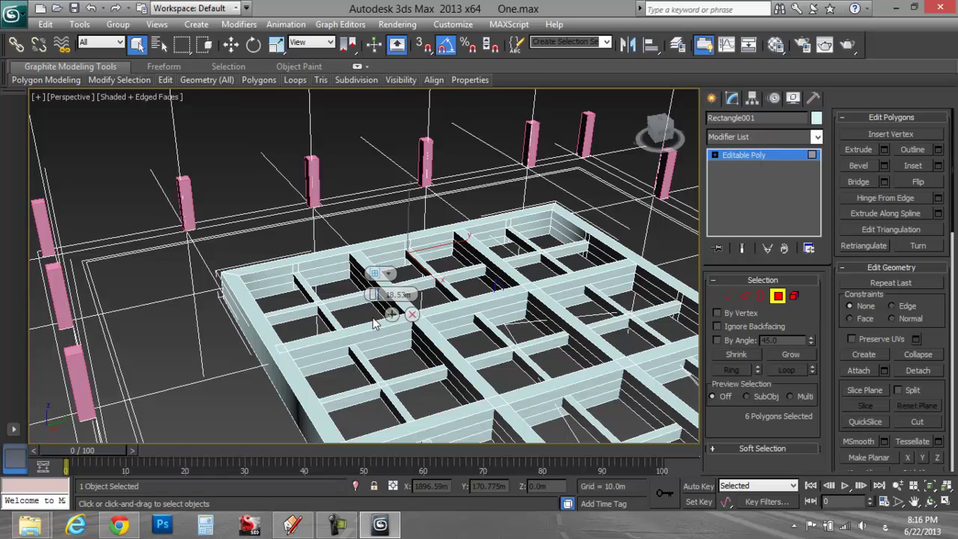
Step: Select the end faces of the three dividers that stop short and move them along X with snapping to meet the frame's side
{"action": "left_click", "coordinate": [777, 297]}
{"action": "middle_click_drag", "start_coordinate": [569, 331], "coordinate": [406, 254]}
{"action": "middle_click_drag", "start_coordinate": [260, 394], "coordinate": [312, 443]}
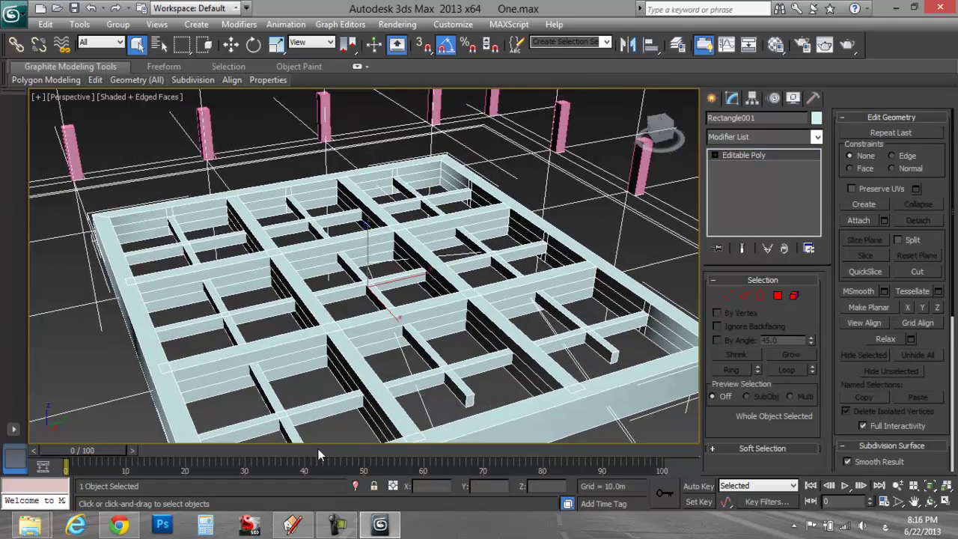
{"action": "left_click", "coordinate": [778, 295]}
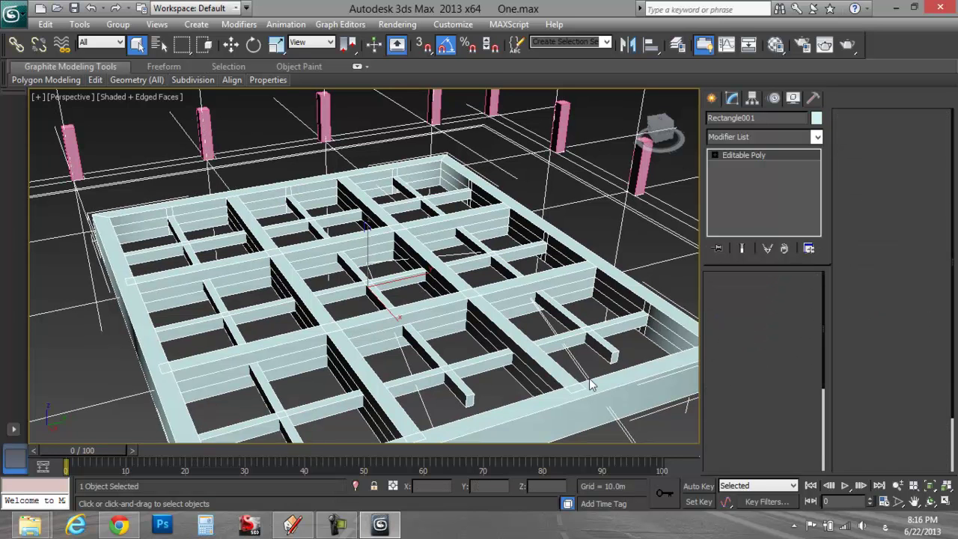
{"action": "scroll", "coordinate": [312, 213], "scroll_direction": "up", "scroll_amount": 3}
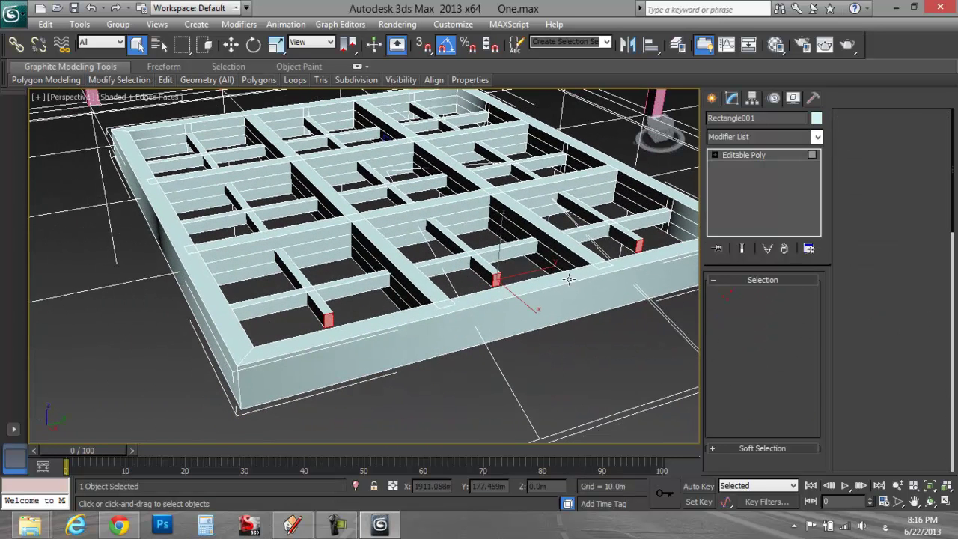
{"action": "left_click", "coordinate": [230, 44]}
{"action": "left_click", "coordinate": [330, 320]}
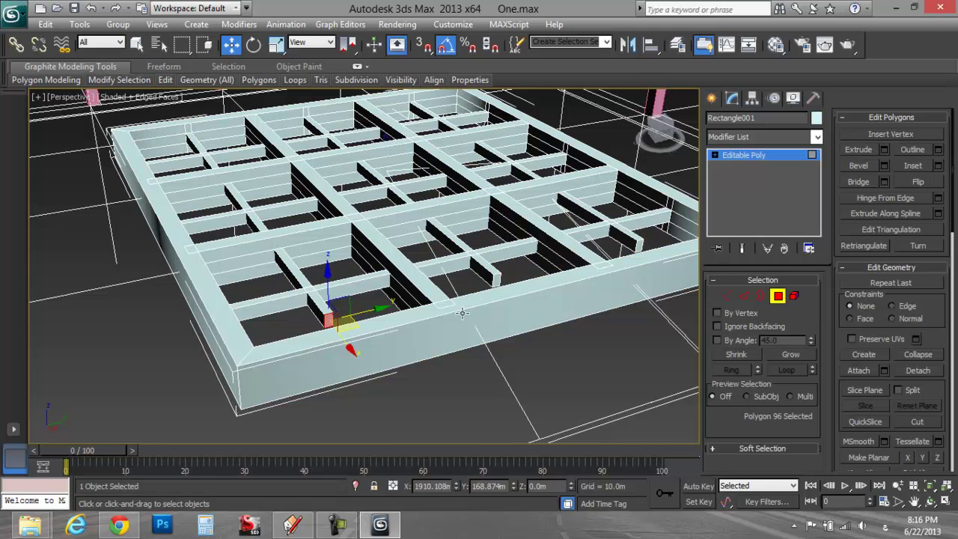
{"action": "left_click", "coordinate": [496, 280], "text": "ctrl"}
{"action": "left_click", "coordinate": [639, 246], "text": "ctrl"}
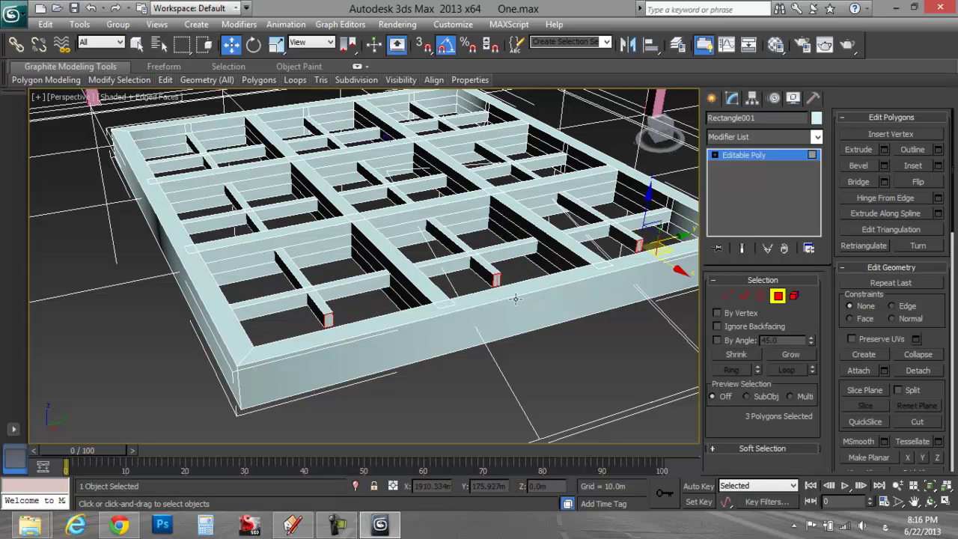
{"action": "key", "text": "s"}
{"action": "left_click_drag", "start_coordinate": [676, 269], "coordinate": [266, 346]}
{"action": "middle_click_drag", "start_coordinate": [273, 357], "coordinate": [368, 357]}
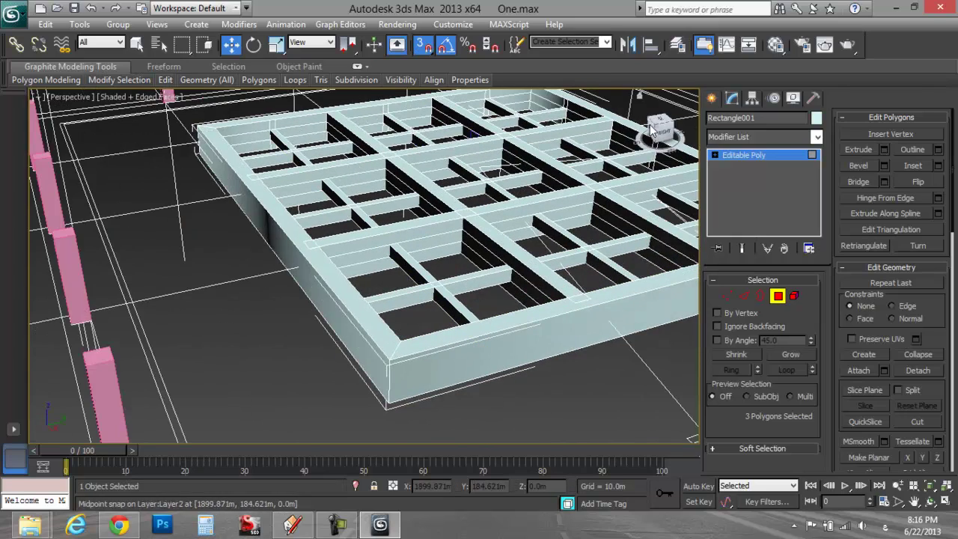
Step: Leave polygon editing and examine the divider grid straight from above, briefly isolated from the other objects
{"action": "left_click_drag", "start_coordinate": [662, 129], "coordinate": [650, 139]}
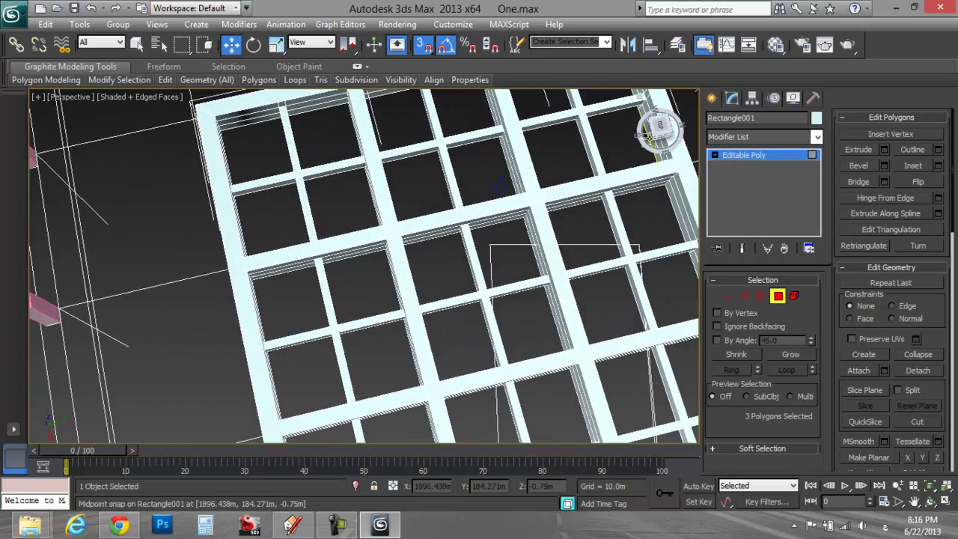
{"action": "left_click", "coordinate": [661, 126]}
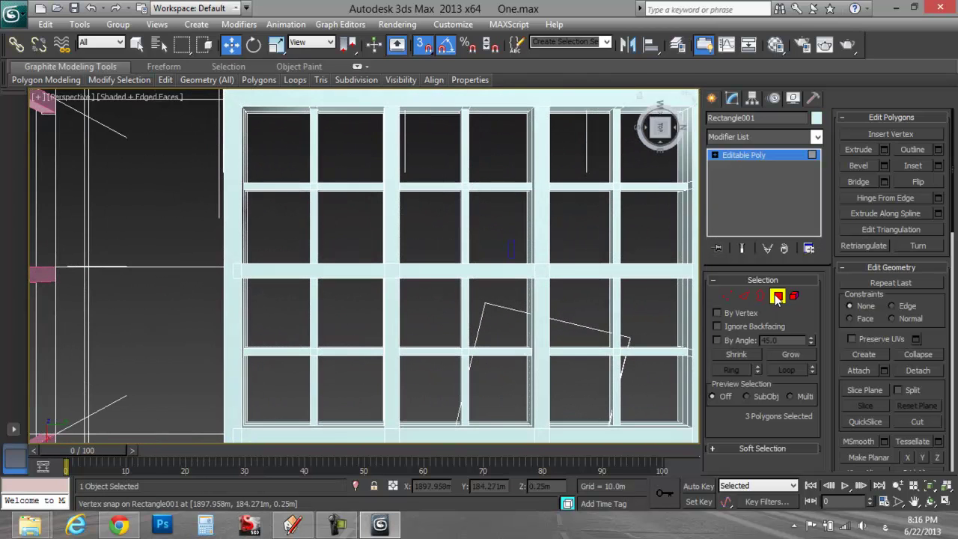
{"action": "left_click", "coordinate": [778, 295]}
{"action": "middle_click_drag", "start_coordinate": [480, 306], "coordinate": [360, 293]}
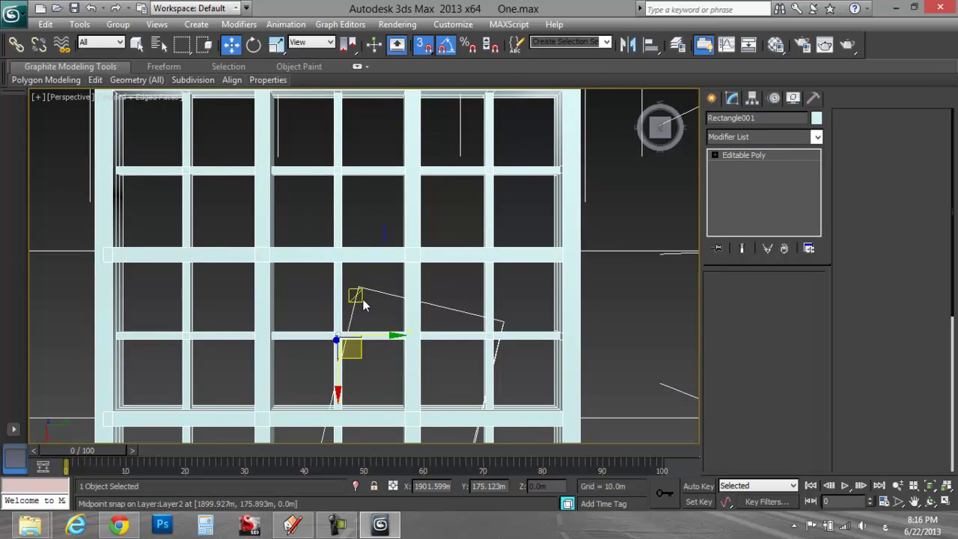
{"action": "scroll", "coordinate": [359, 292], "scroll_direction": "down", "scroll_amount": 4}
{"action": "key", "text": "alt+q"}
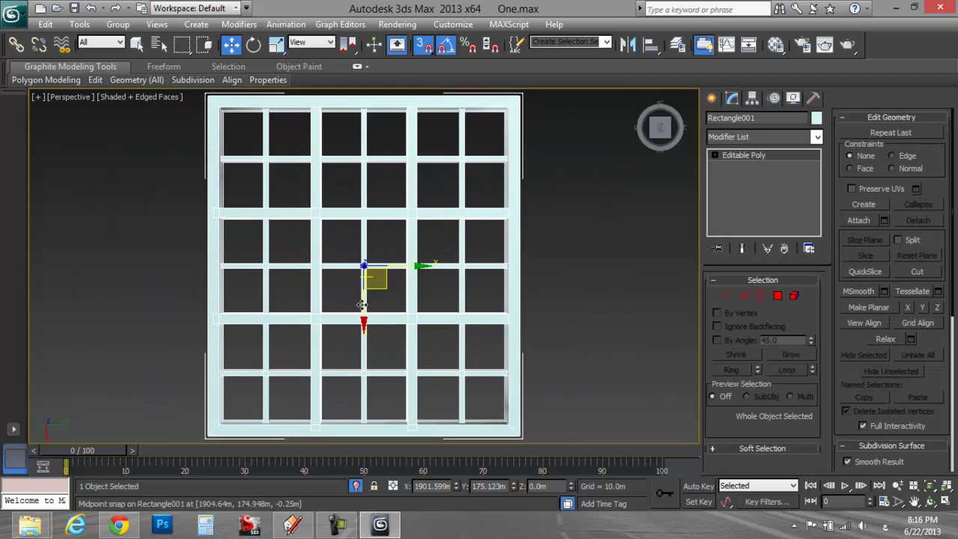
{"action": "key", "text": "alt+q"}
Step: Unhide all objects so the roof, walls and columns show around the divider grid
{"action": "right_click", "coordinate": [374, 293]}
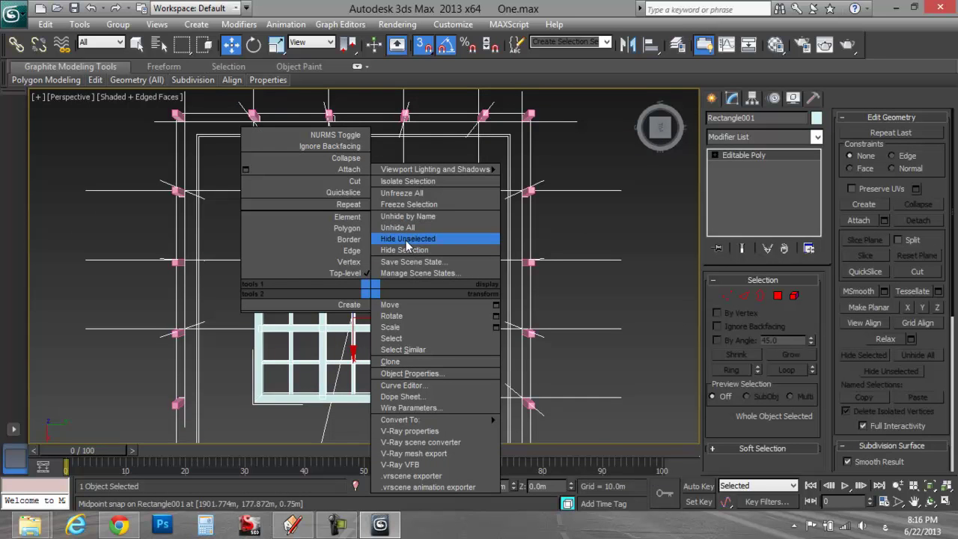
{"action": "left_click", "coordinate": [405, 228]}
{"action": "middle_click_drag", "start_coordinate": [416, 303], "coordinate": [441, 263]}
{"action": "middle_click_drag", "start_coordinate": [400, 320], "coordinate": [376, 293]}
{"action": "left_click_drag", "start_coordinate": [671, 143], "coordinate": [666, 159]}
{"action": "middle_click_drag", "start_coordinate": [434, 236], "coordinate": [462, 382]}
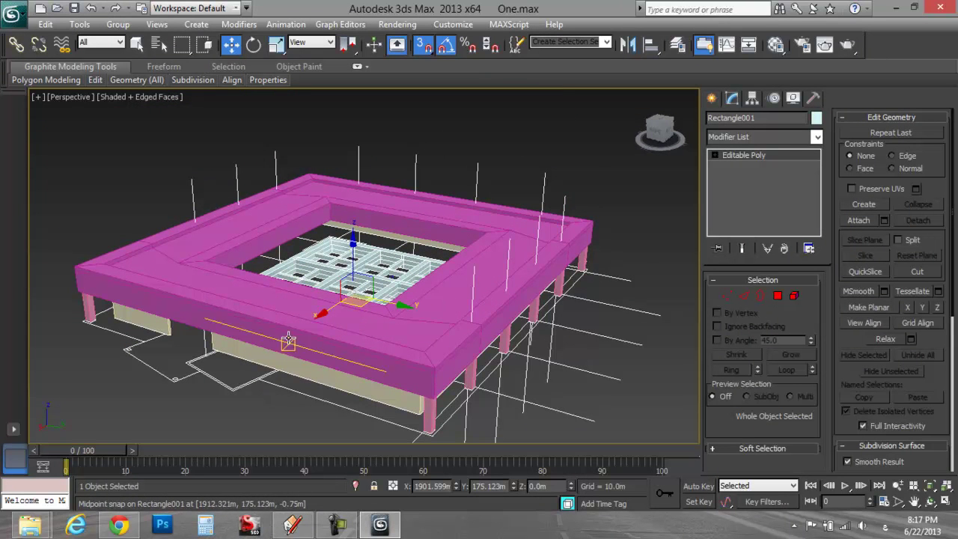
Step: Switch to SketchUp to examine how the grid sits in the finished mall's roof, and return to 3ds Max
{"action": "left_click", "coordinate": [291, 525]}
{"action": "middle_click_drag", "start_coordinate": [435, 397], "coordinate": [349, 287]}
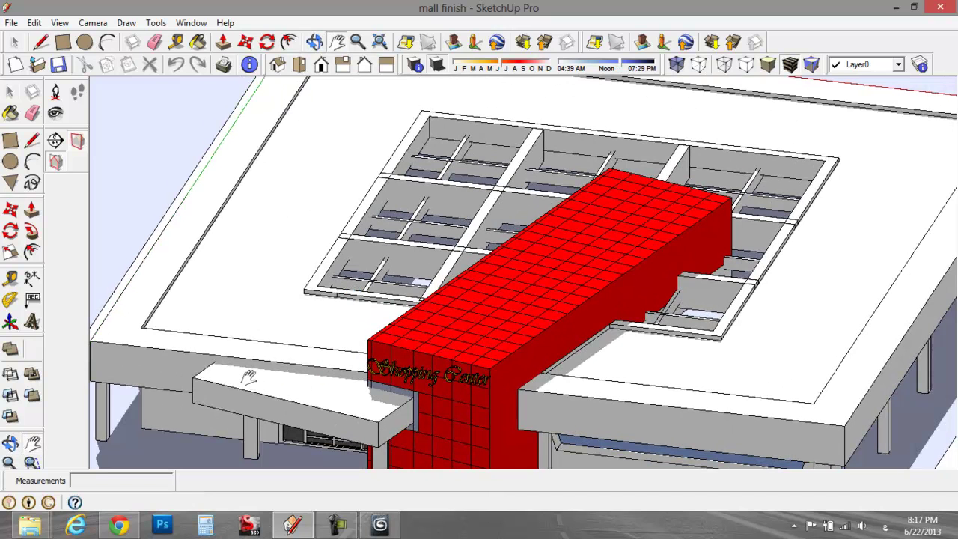
{"action": "left_click", "coordinate": [379, 525]}
Step: Show all four viewports, select the roof grid and raise it into the roof opening at an absolute Z position of 4.567 m
{"action": "key", "text": "alt+w"}
{"action": "left_click", "coordinate": [540, 403], "text": "ctrl"}
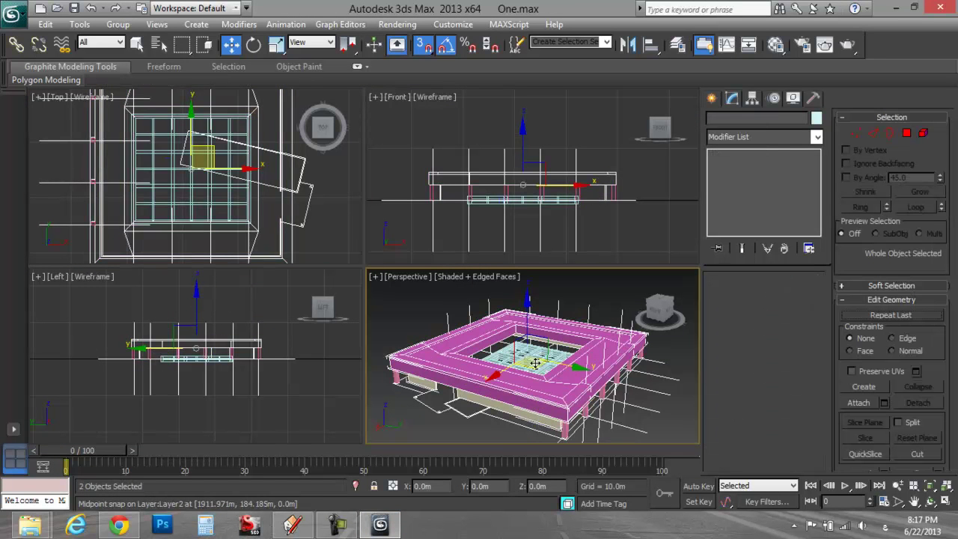
{"action": "left_click", "coordinate": [536, 363]}
{"action": "scroll", "coordinate": [537, 367], "scroll_direction": "up", "scroll_amount": 2}
{"action": "scroll", "coordinate": [537, 364], "scroll_direction": "up", "scroll_amount": 3}
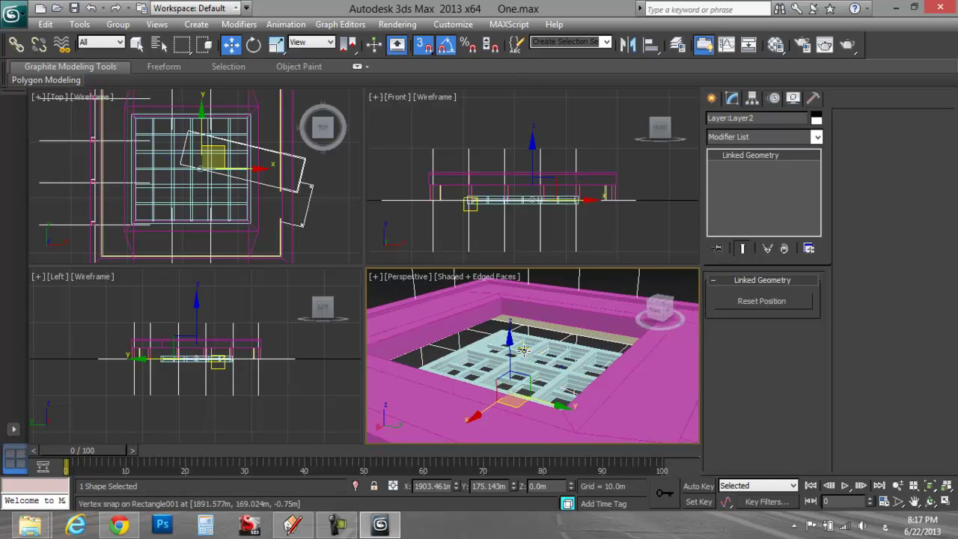
{"action": "scroll", "coordinate": [523, 349], "scroll_direction": "down", "scroll_amount": 1}
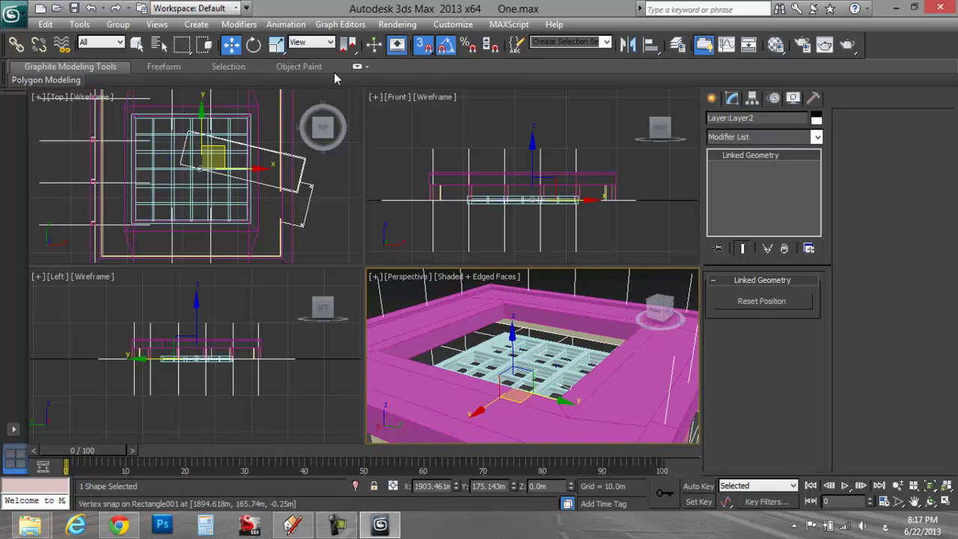
{"action": "left_click", "coordinate": [509, 365]}
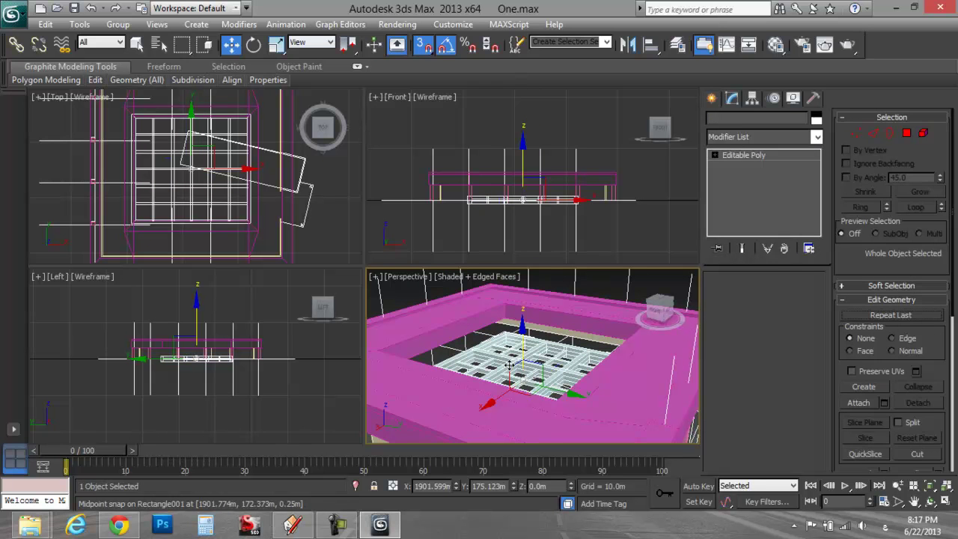
{"action": "right_click", "coordinate": [231, 44]}
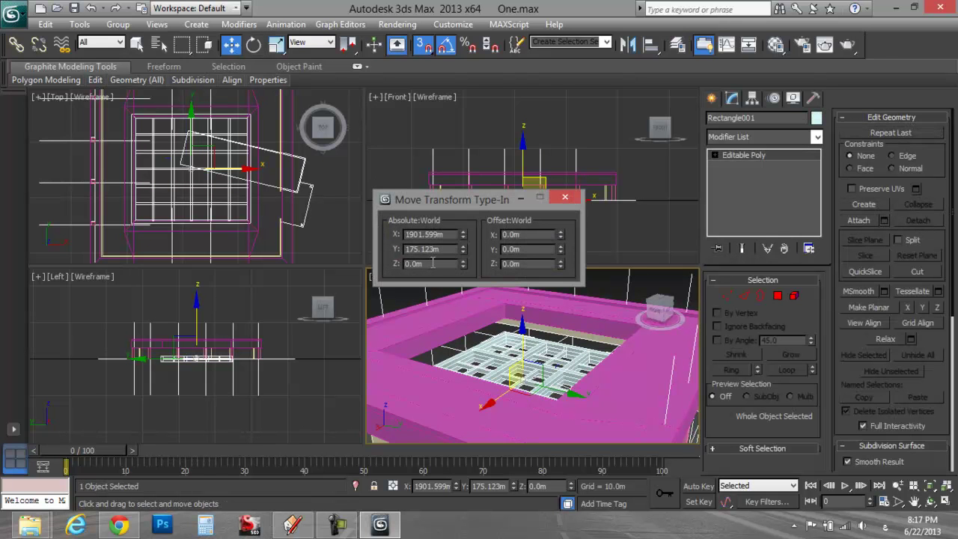
{"action": "type", "text": "5"}
{"action": "key", "text": "Return"}
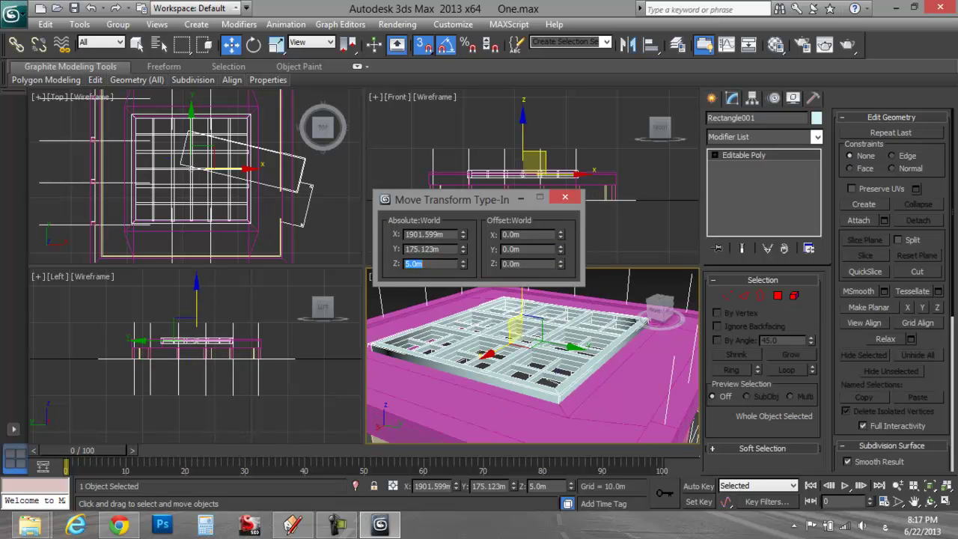
{"action": "left_click_drag", "start_coordinate": [462, 271], "coordinate": [463, 270]}
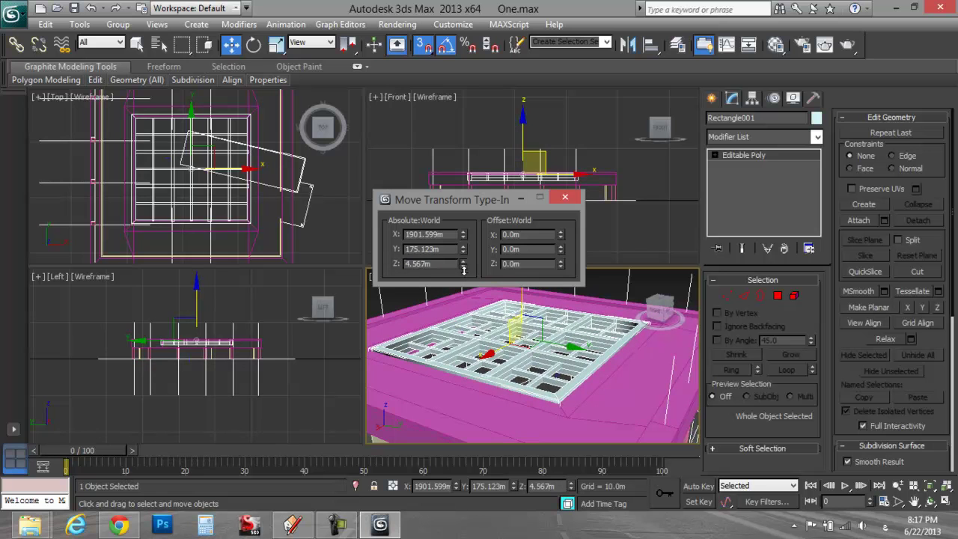
{"action": "left_click", "coordinate": [564, 198]}
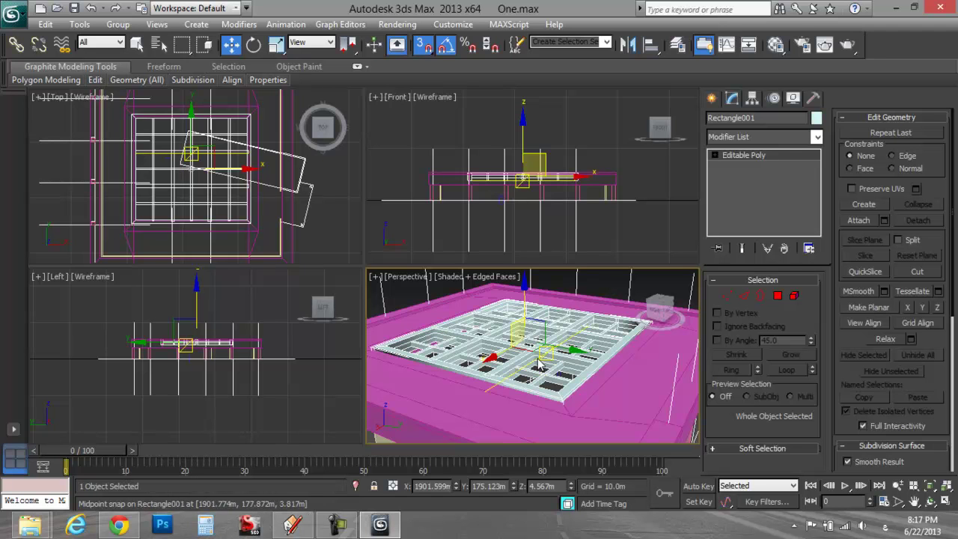
Step: Select the floor-plan linework, maximize the perspective view and hide all unselected objects
{"action": "left_click", "coordinate": [576, 290]}
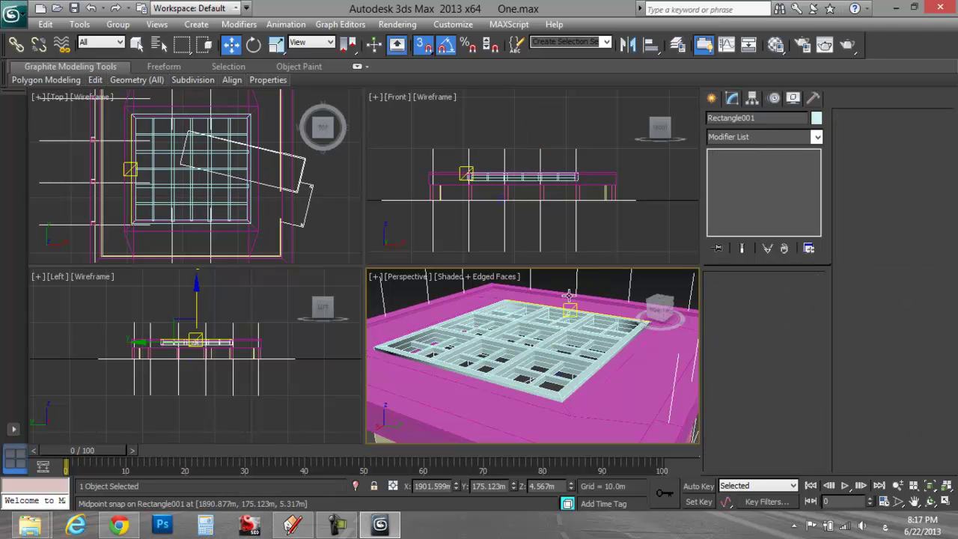
{"action": "middle_click_drag", "start_coordinate": [535, 391], "coordinate": [610, 280]}
{"action": "left_click", "coordinate": [445, 425]}
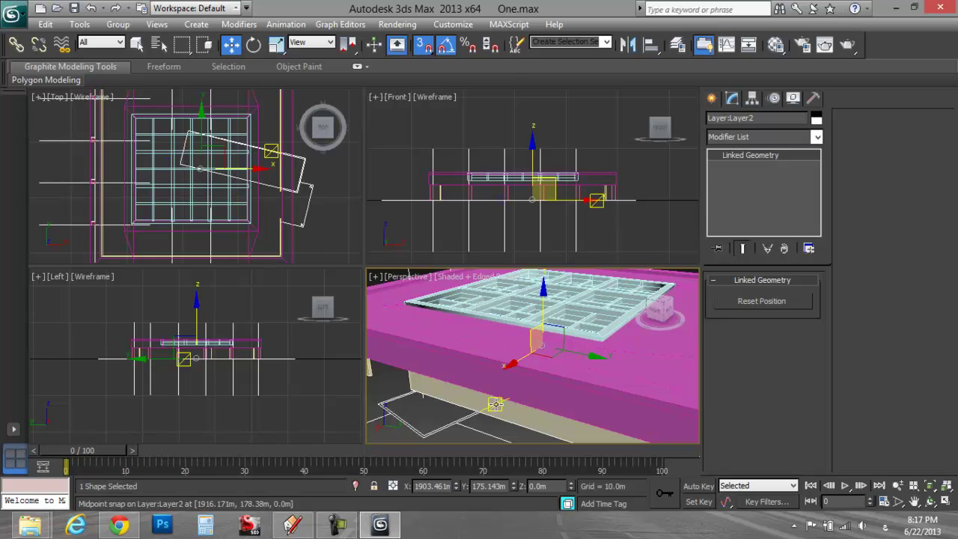
{"action": "key", "text": "alt+w"}
{"action": "scroll", "coordinate": [404, 300], "scroll_direction": "down", "scroll_amount": 3}
{"action": "right_click", "coordinate": [400, 291]}
{"action": "left_click", "coordinate": [381, 293]}
{"action": "left_click_drag", "start_coordinate": [272, 385], "coordinate": [198, 338]}
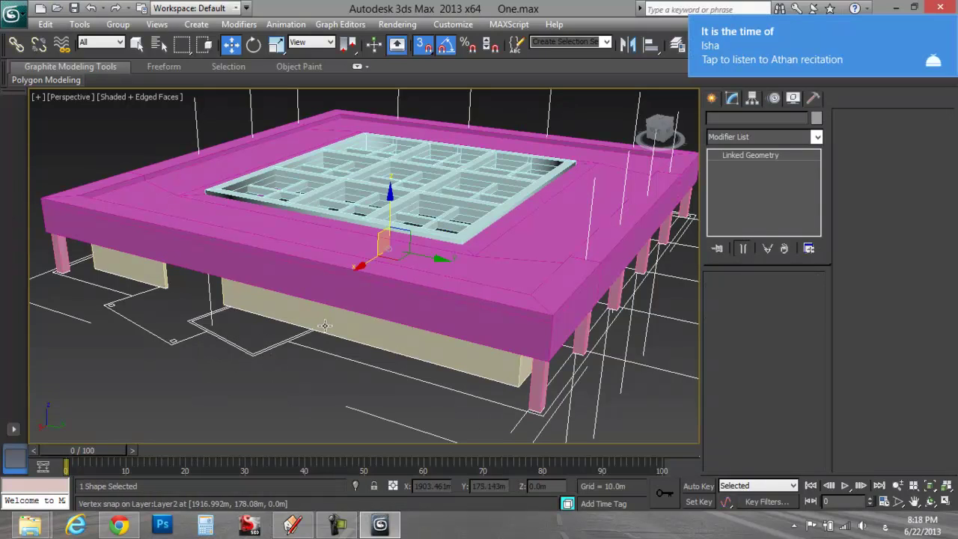
{"action": "right_click", "coordinate": [361, 312]}
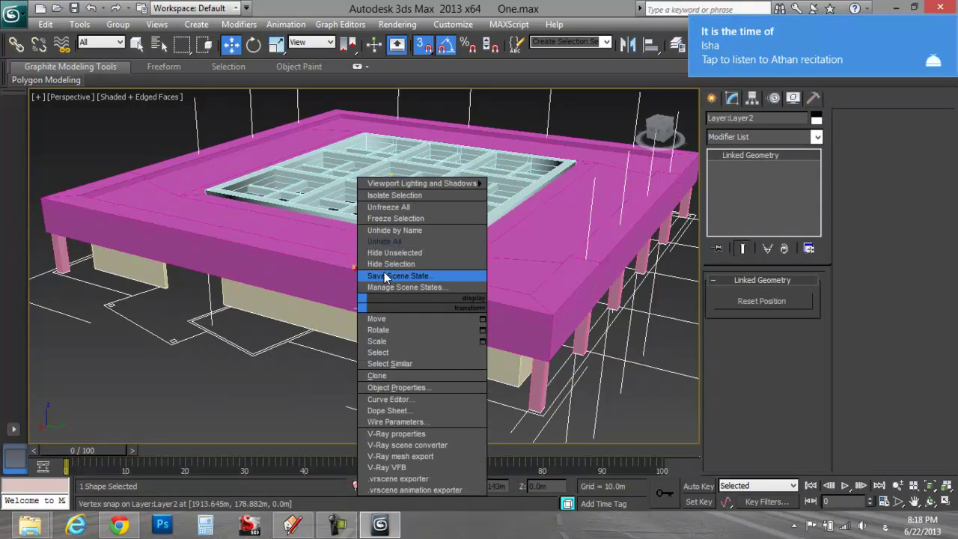
{"action": "left_click", "coordinate": [396, 253]}
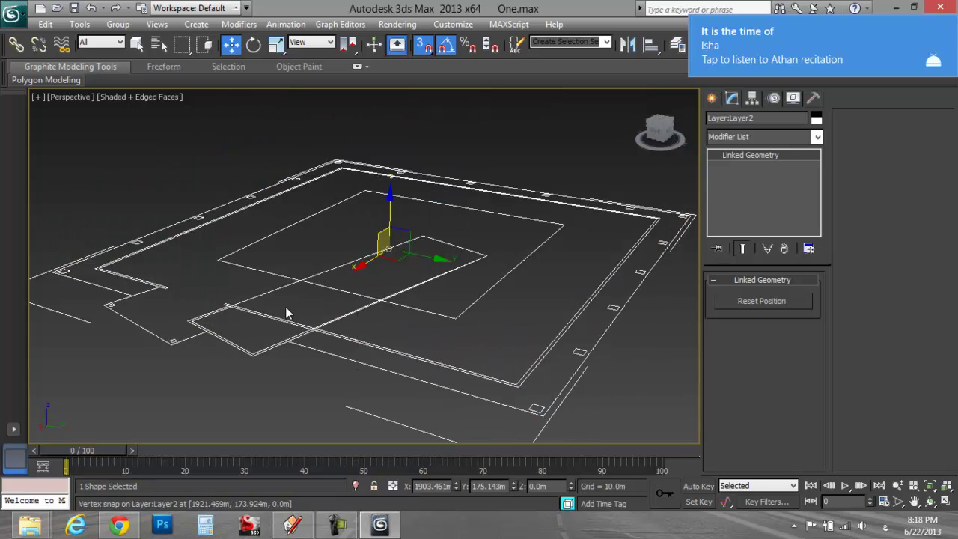
Step: Show all four viewports, then maximize the top view centred on the slanted rectangle in the floor plan
{"action": "left_click", "coordinate": [946, 29]}
{"action": "key", "text": "alt+w"}
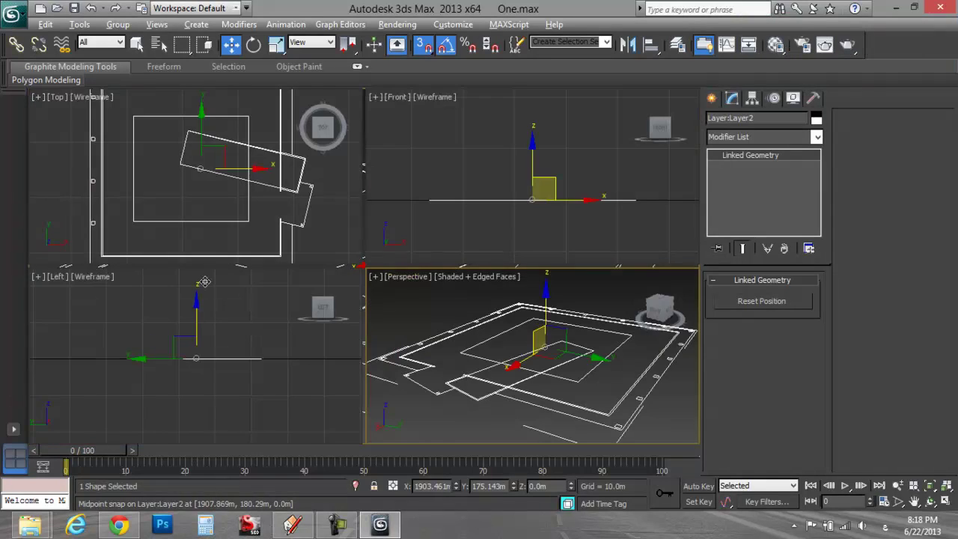
{"action": "key", "text": "alt+w"}
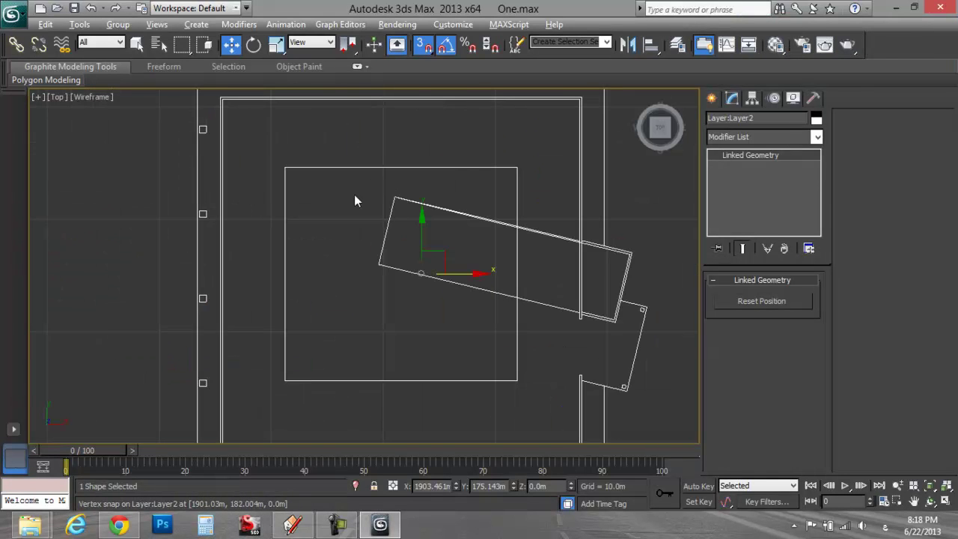
{"action": "middle_click_drag", "start_coordinate": [422, 196], "coordinate": [388, 208]}
Step: Start a Line spline with AutoGrid and snaps on, tracing the slanted rectangle's short inner edge from its lower to upper corner
{"action": "left_click", "coordinate": [711, 98]}
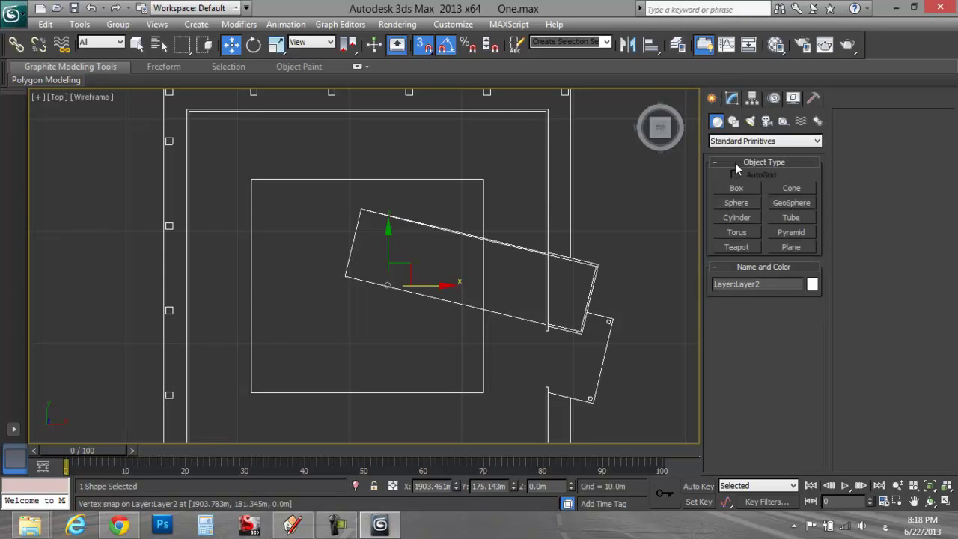
{"action": "left_click", "coordinate": [738, 120]}
{"action": "left_click", "coordinate": [737, 200]}
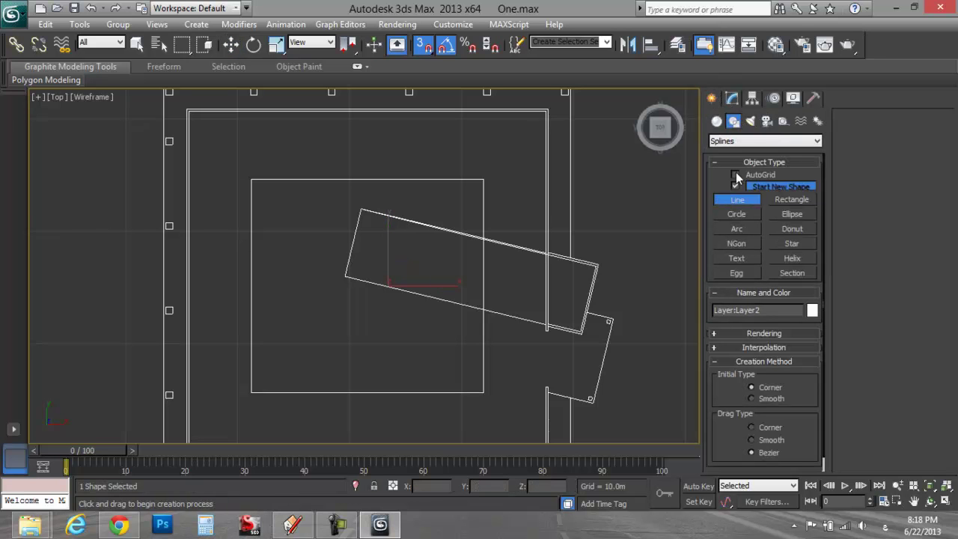
{"action": "key", "text": "s"}
{"action": "middle_click_drag", "start_coordinate": [549, 311], "coordinate": [520, 293]}
{"action": "scroll", "coordinate": [363, 266], "scroll_direction": "up", "scroll_amount": 3}
{"action": "key", "text": "s"}
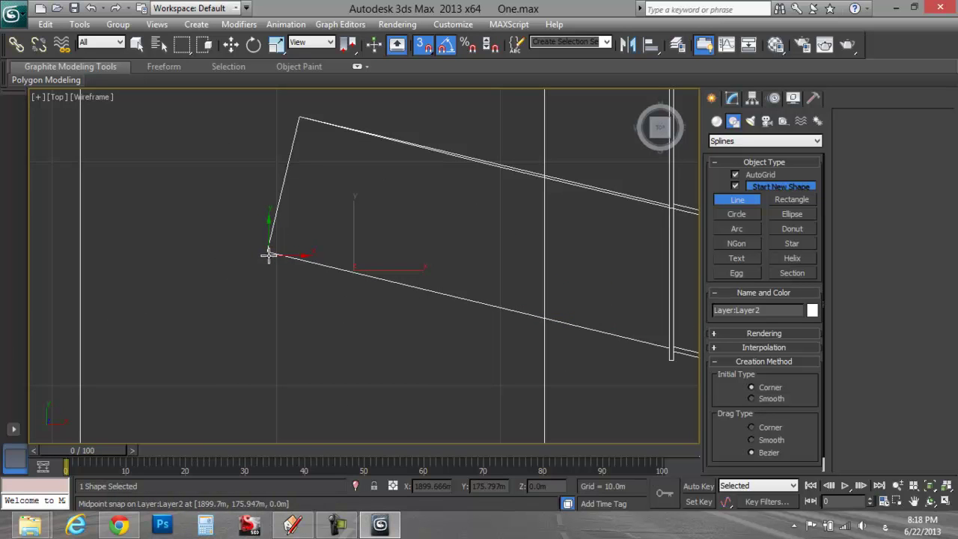
{"action": "left_click", "coordinate": [268, 252]}
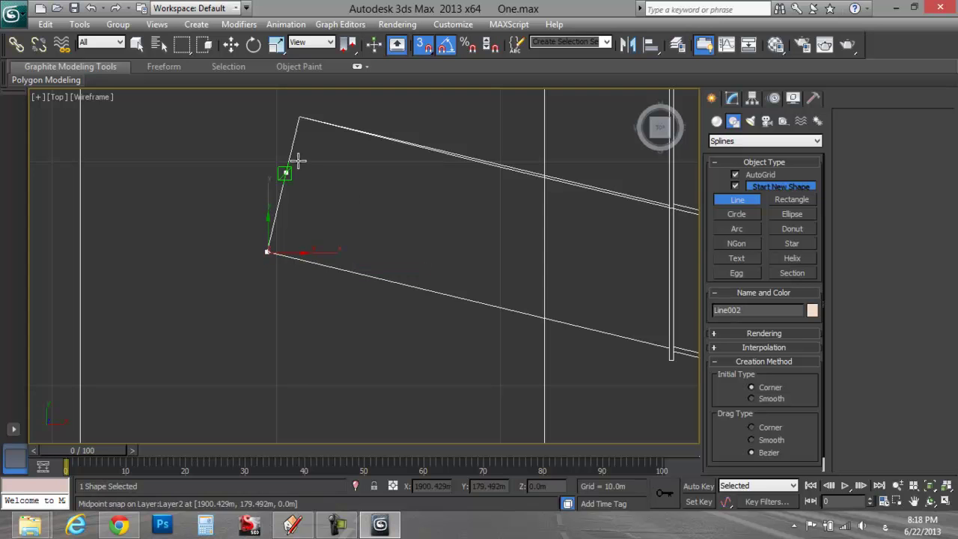
{"action": "left_click", "coordinate": [300, 117]}
Step: Continue the line around the outer end and along the lower long side to the start point, leaving the spline unclosed
{"action": "middle_click_drag", "start_coordinate": [496, 216], "coordinate": [309, 182]}
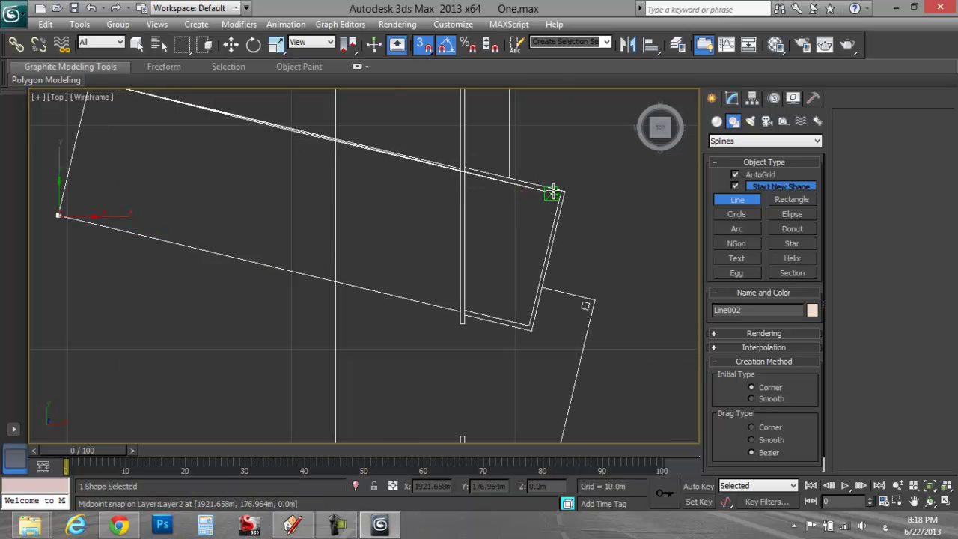
{"action": "scroll", "coordinate": [560, 193], "scroll_direction": "up", "scroll_amount": 2}
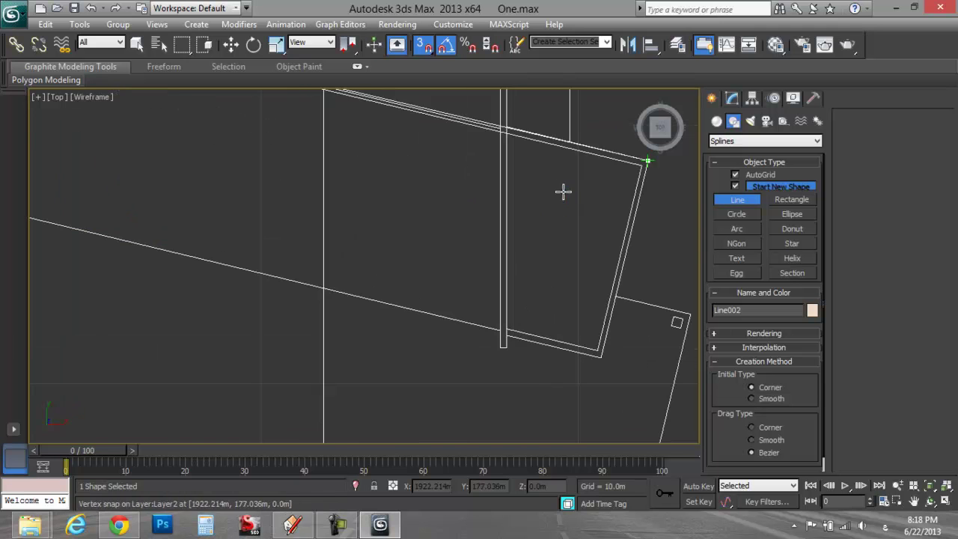
{"action": "left_click", "coordinate": [629, 175]}
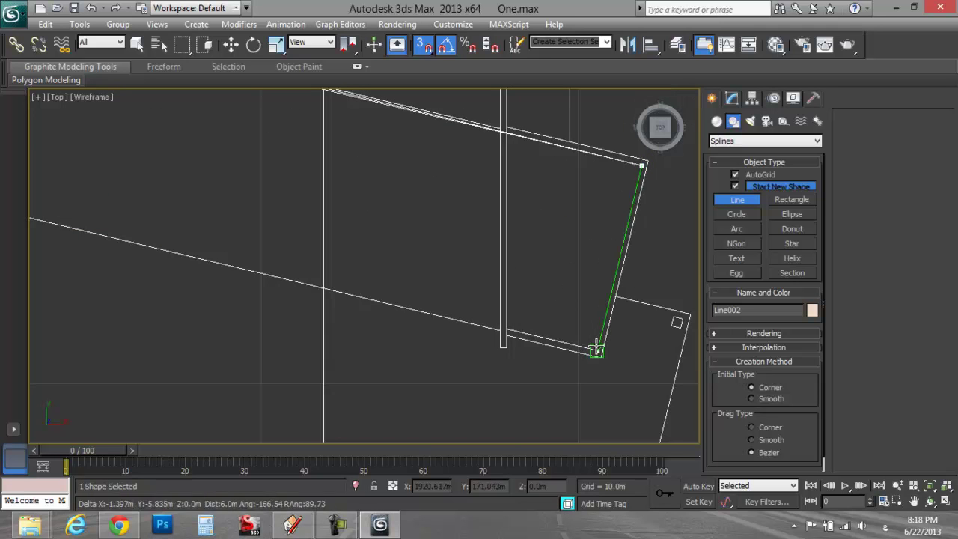
{"action": "left_click", "coordinate": [596, 348]}
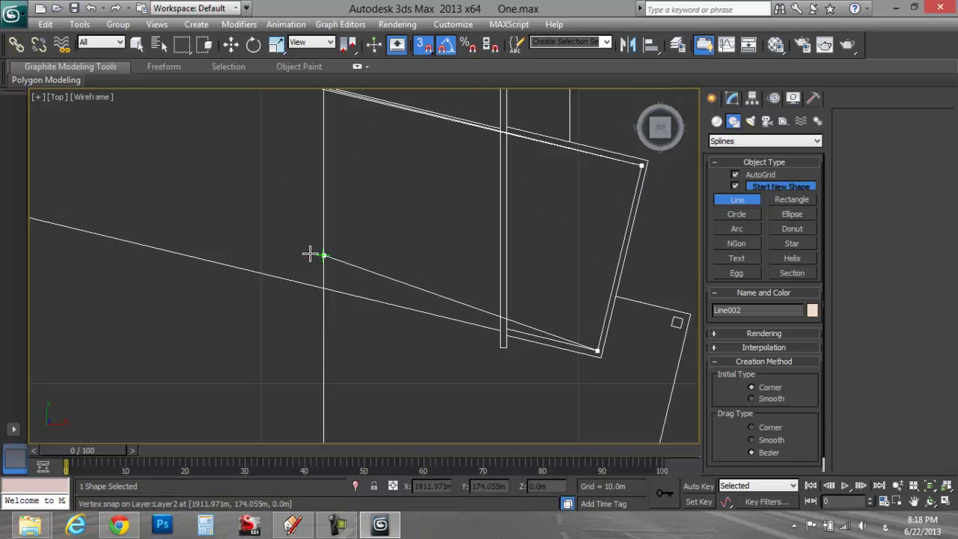
{"action": "scroll", "coordinate": [262, 248], "scroll_direction": "up", "scroll_amount": 2}
{"action": "middle_click_drag", "start_coordinate": [297, 255], "coordinate": [525, 293]}
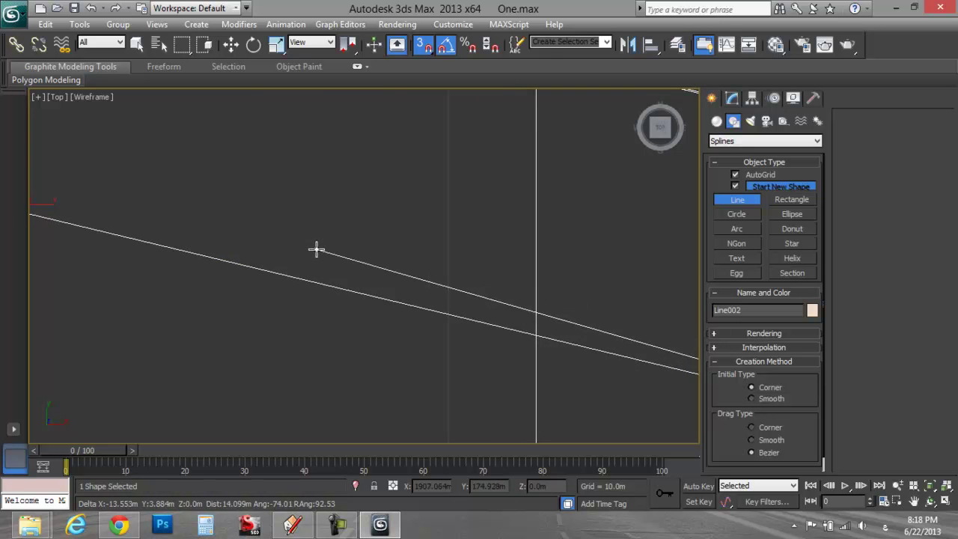
{"action": "scroll", "coordinate": [316, 249], "scroll_direction": "down", "scroll_amount": 2}
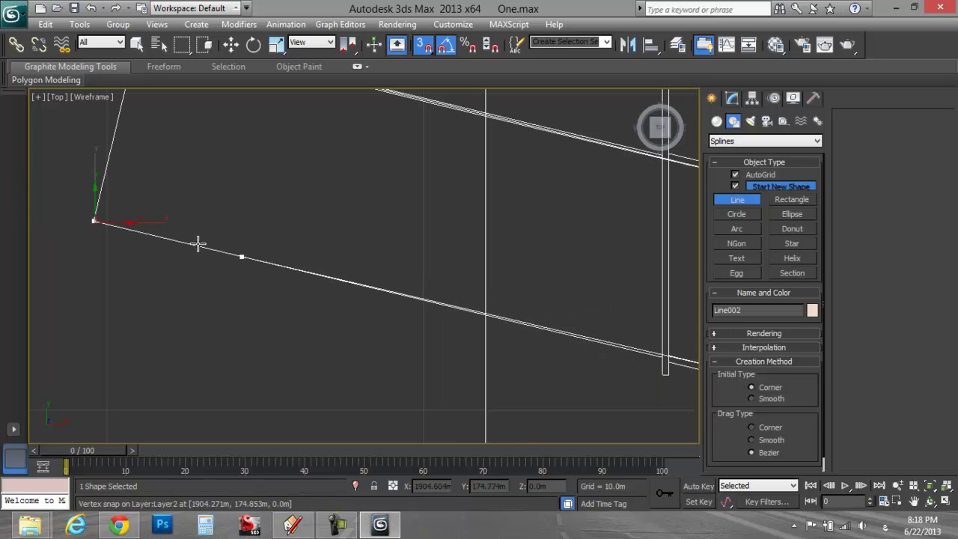
{"action": "left_click", "coordinate": [95, 222]}
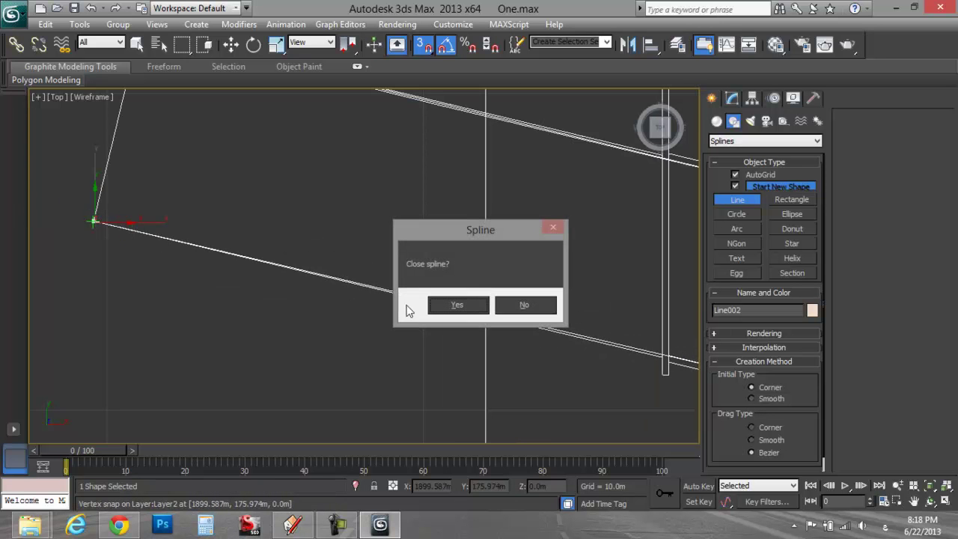
{"action": "left_click", "coordinate": [523, 305]}
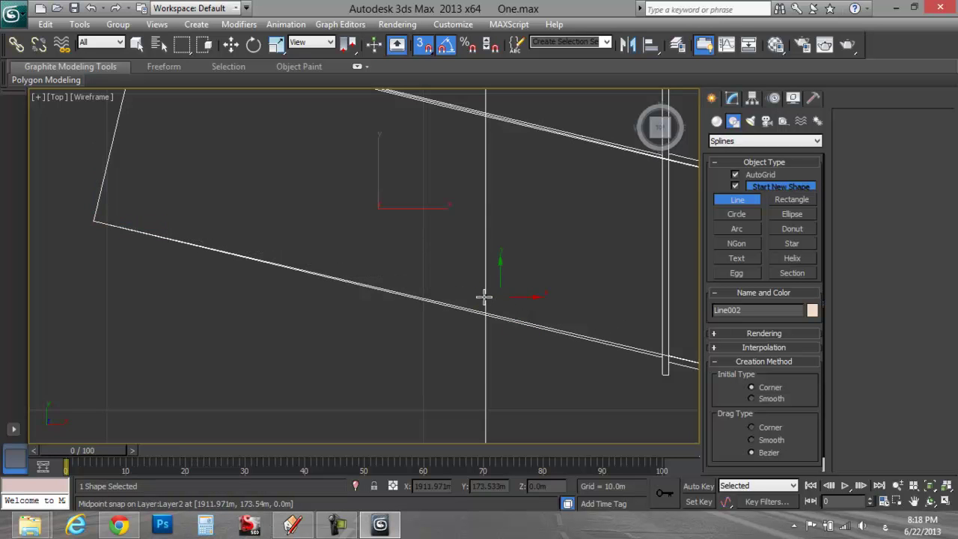
Step: Examine how the traced line follows the double plan lines at the slanted rectangle's outer end, long sides and inner corner
{"action": "middle_click_drag", "start_coordinate": [526, 295], "coordinate": [419, 287]}
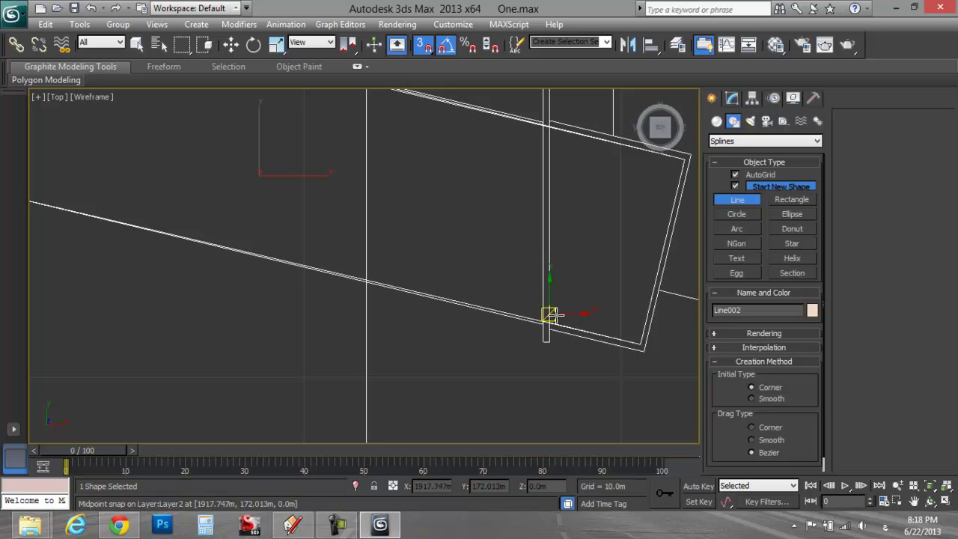
{"action": "middle_click_drag", "start_coordinate": [628, 336], "coordinate": [516, 362]}
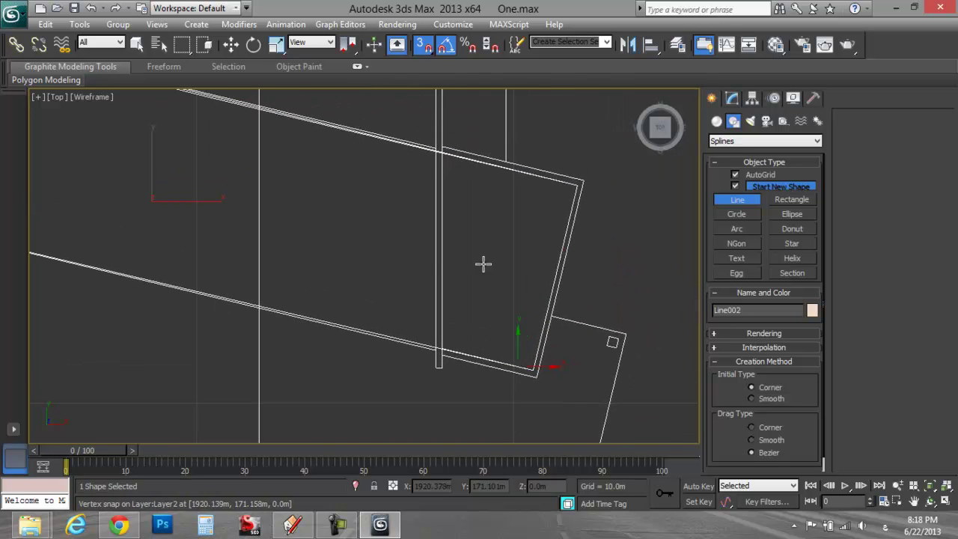
{"action": "scroll", "coordinate": [421, 348], "scroll_direction": "up", "scroll_amount": 2}
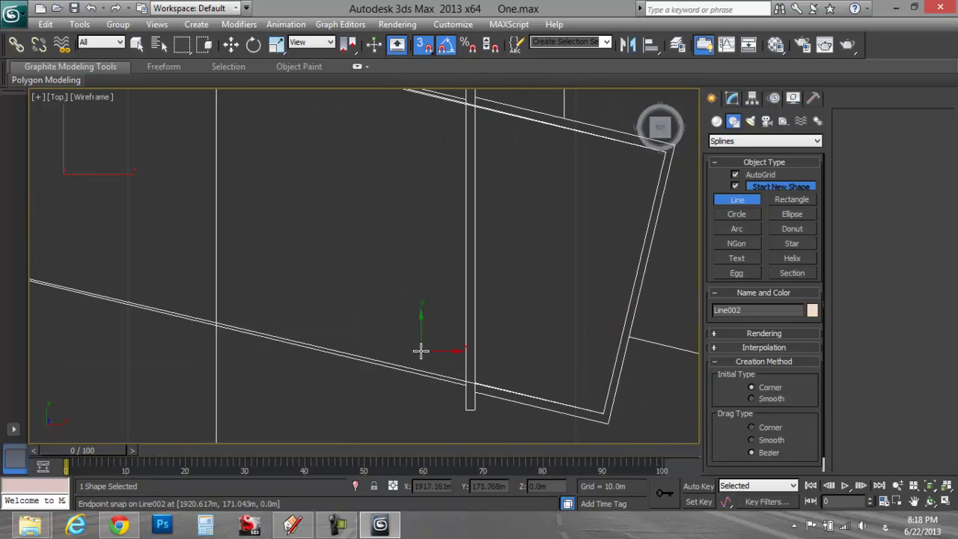
{"action": "middle_click_drag", "start_coordinate": [444, 352], "coordinate": [567, 458]}
{"action": "middle_click_drag", "start_coordinate": [514, 361], "coordinate": [673, 476]}
{"action": "scroll", "coordinate": [453, 368], "scroll_direction": "up", "scroll_amount": 1}
{"action": "scroll", "coordinate": [453, 368], "scroll_direction": "down", "scroll_amount": 2}
{"action": "key", "text": "ctrl+s"}
{"action": "scroll", "coordinate": [138, 249], "scroll_direction": "up", "scroll_amount": 6}
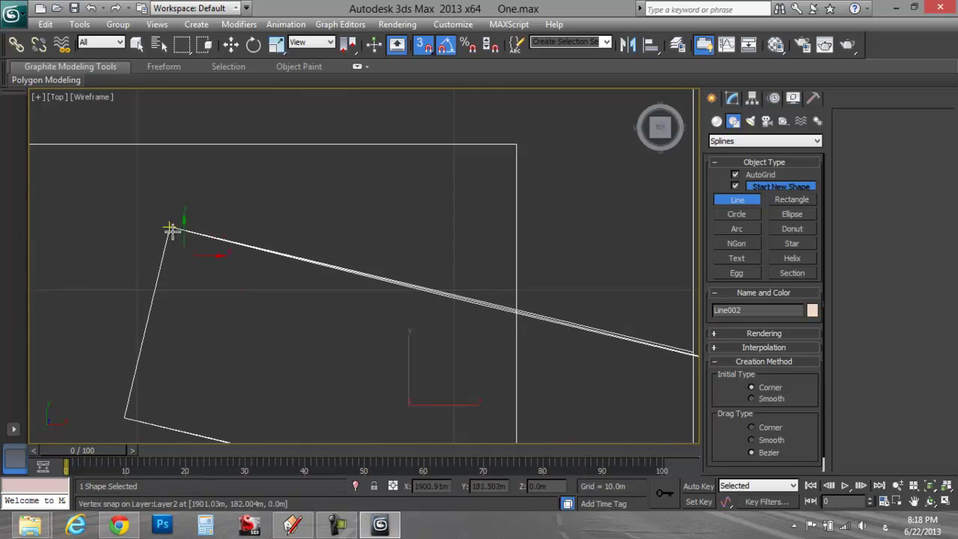
{"action": "middle_click_drag", "start_coordinate": [68, 239], "coordinate": [587, 399]}
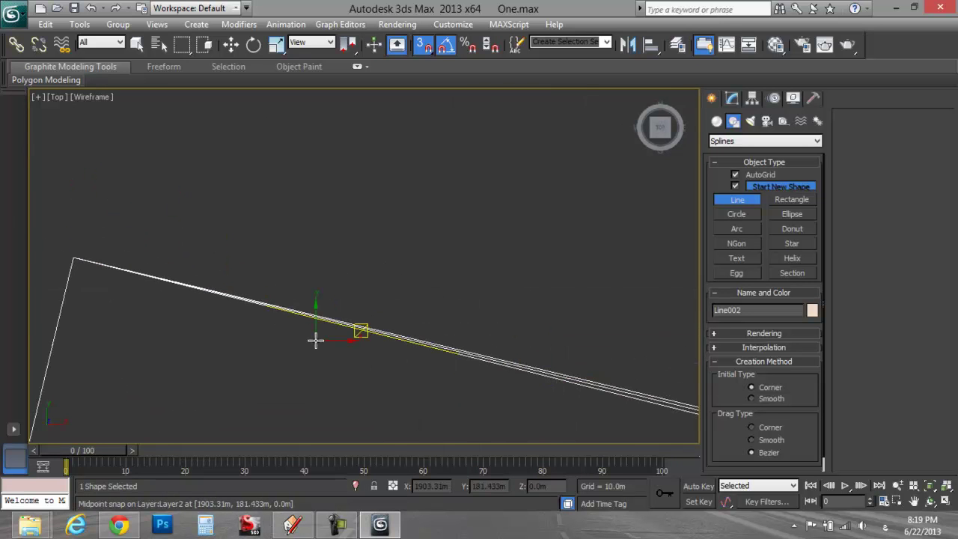
Step: Leave the Line command and undo the spline traced around the slanted rectangle
{"action": "key", "text": "w"}
{"action": "key", "text": "ctrl+z"}
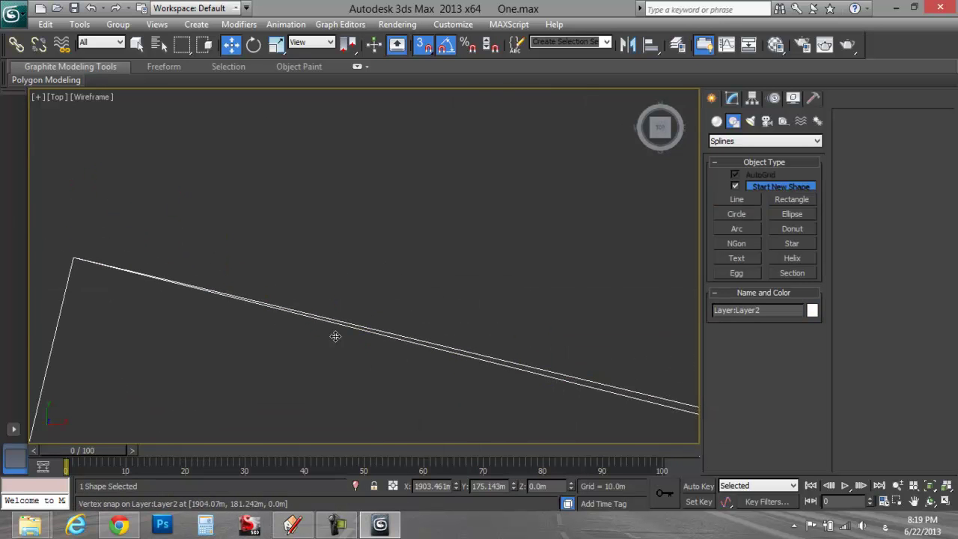
{"action": "scroll", "coordinate": [463, 354], "scroll_direction": "down", "scroll_amount": 6}
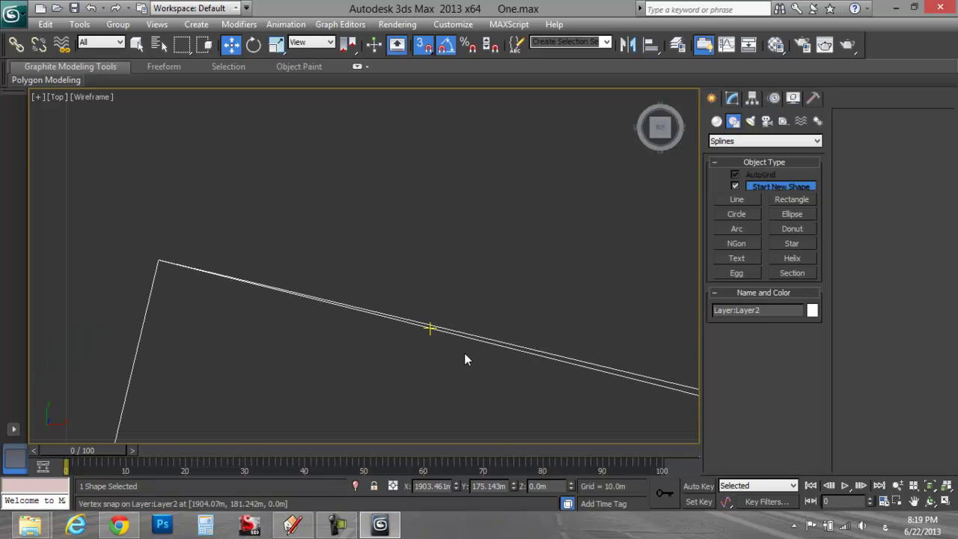
Step: Turn snapping off and create a box about 6.08 m long, 20.67 m wide and 35 m high just below the slanted rectangle
{"action": "key", "text": "s"}
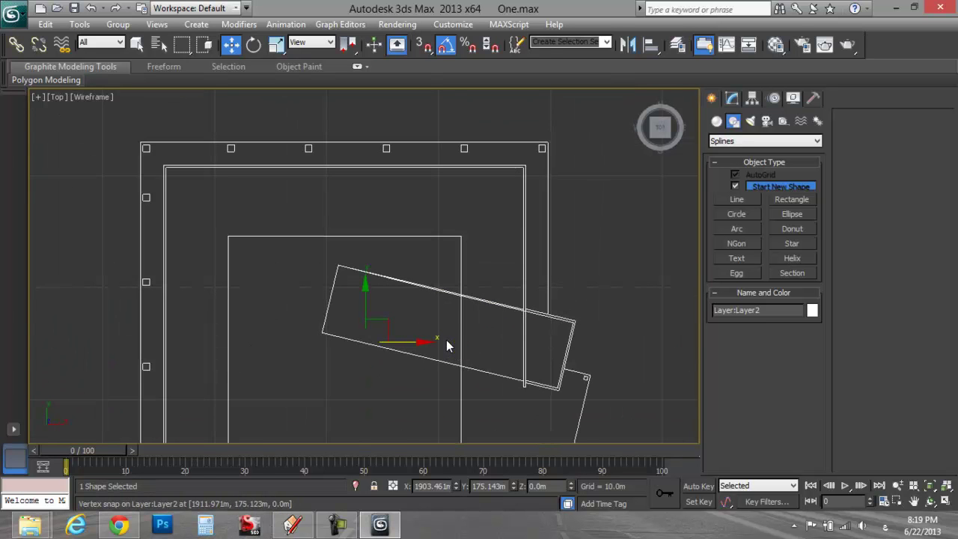
{"action": "left_click", "coordinate": [715, 122]}
{"action": "left_click", "coordinate": [745, 188]}
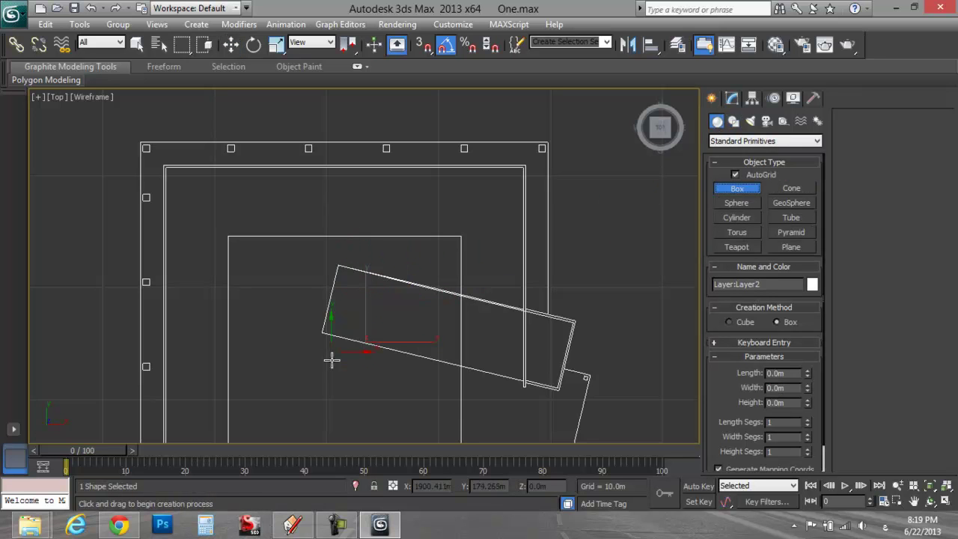
{"action": "left_click_drag", "start_coordinate": [332, 369], "coordinate": [559, 437]}
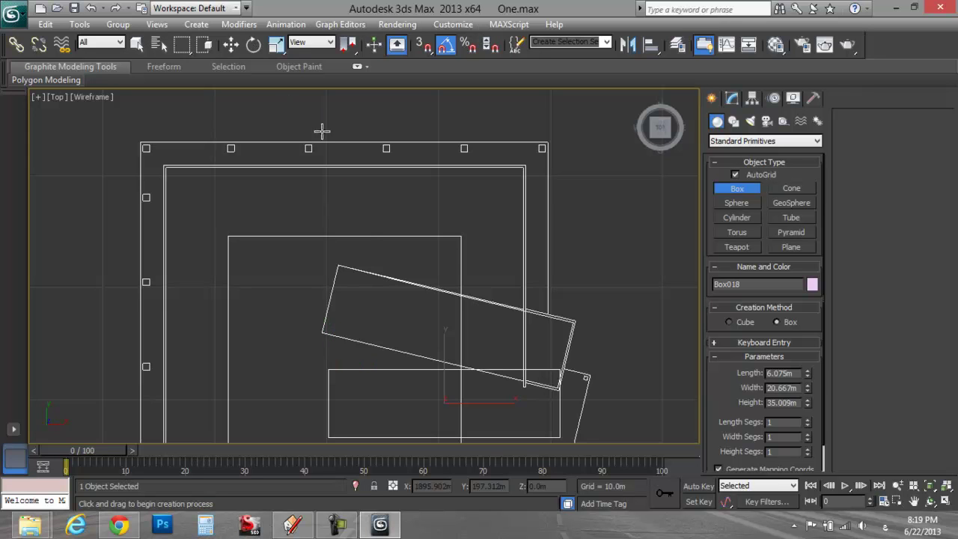
Step: Rotate the box by -15 degrees about Z and move it onto the slanted rectangle in the plan
{"action": "left_click", "coordinate": [254, 44]}
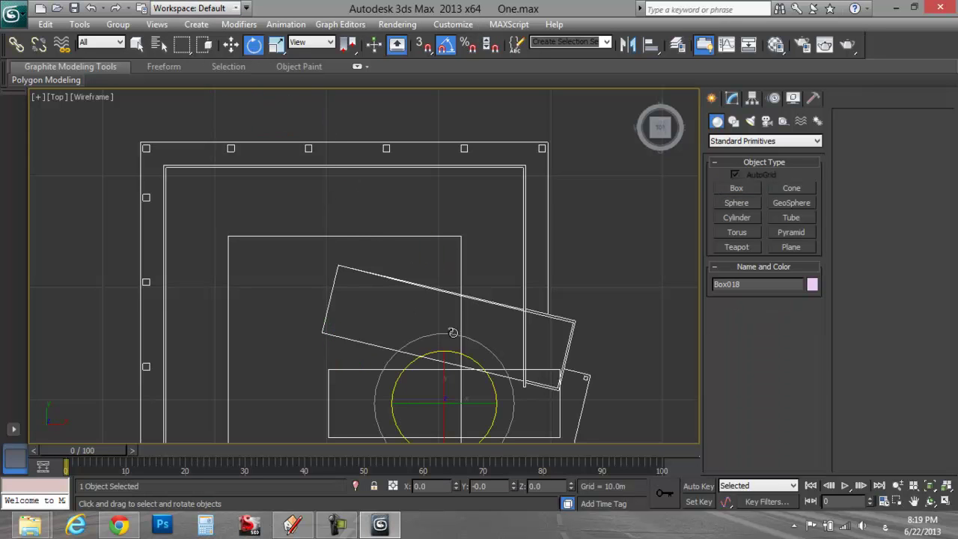
{"action": "left_click_drag", "start_coordinate": [461, 355], "coordinate": [473, 360]}
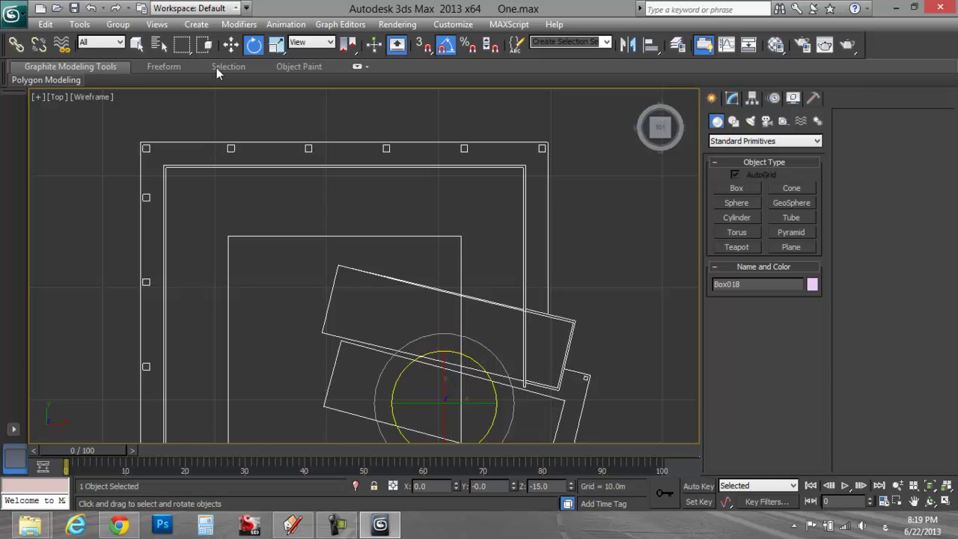
{"action": "left_click", "coordinate": [231, 44]}
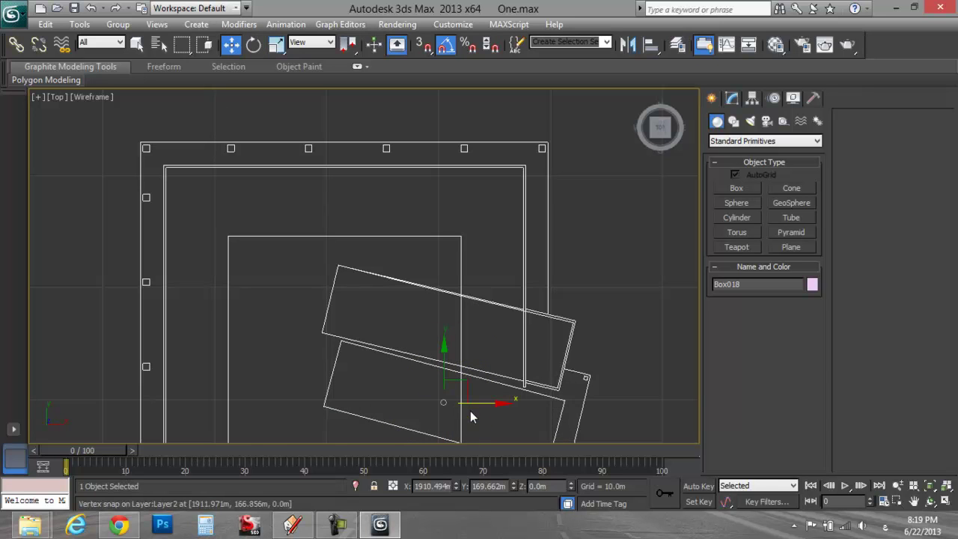
{"action": "key", "text": "s"}
{"action": "left_click_drag", "start_coordinate": [464, 384], "coordinate": [473, 302]}
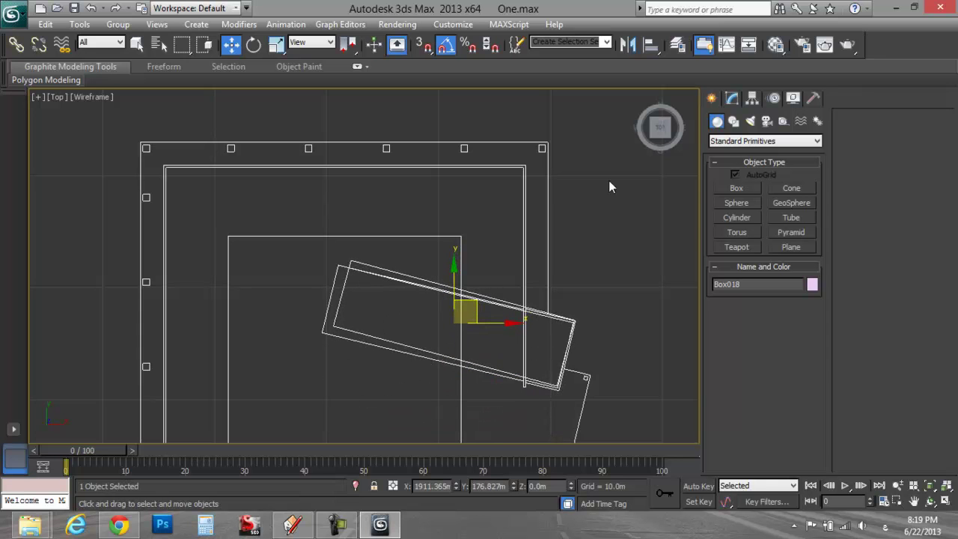
Step: Set the box's length to 6.318 m, width to 21.494 m and height to 7 m, fit it to the slanted rectangle and show all four viewports
{"action": "left_click", "coordinate": [729, 102]}
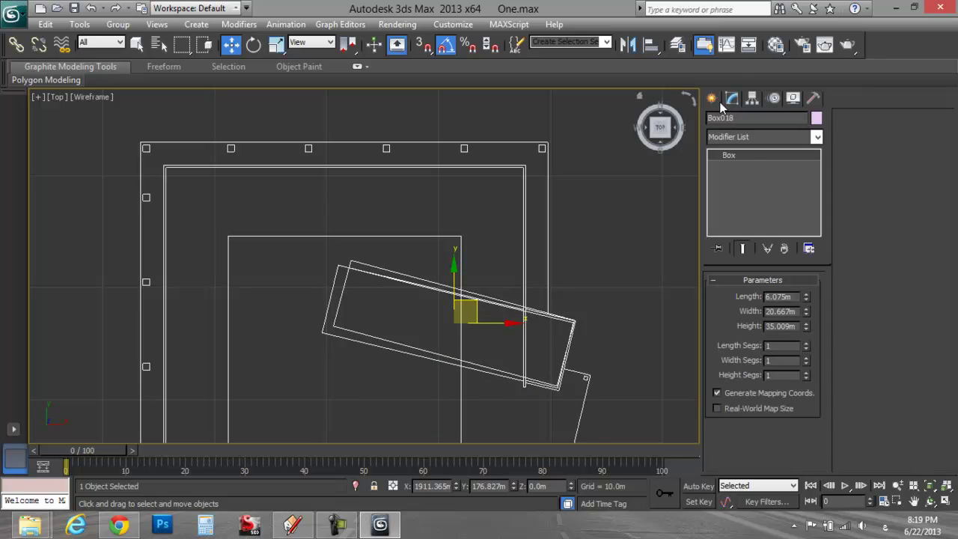
{"action": "left_click_drag", "start_coordinate": [807, 300], "coordinate": [805, 295]}
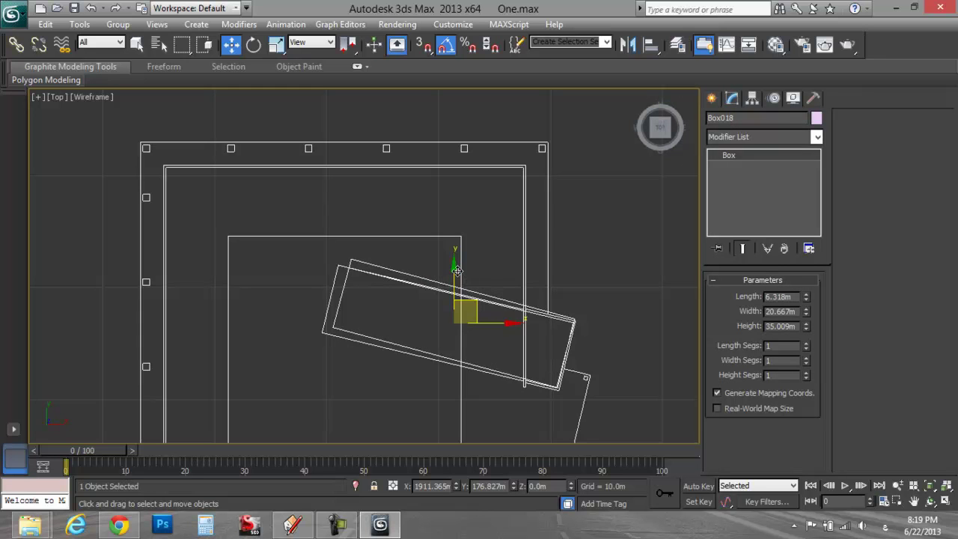
{"action": "left_click_drag", "start_coordinate": [470, 302], "coordinate": [473, 307]}
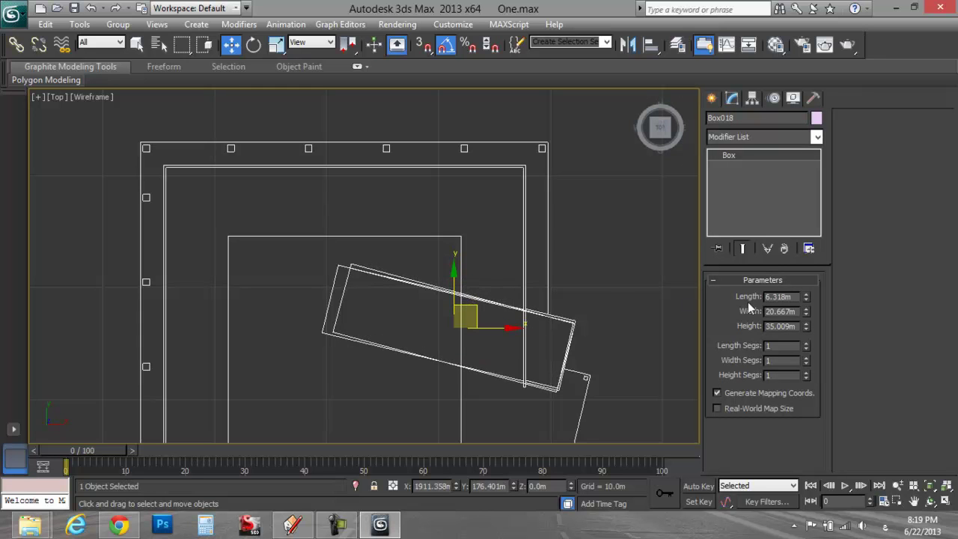
{"action": "left_click_drag", "start_coordinate": [806, 312], "coordinate": [804, 302]}
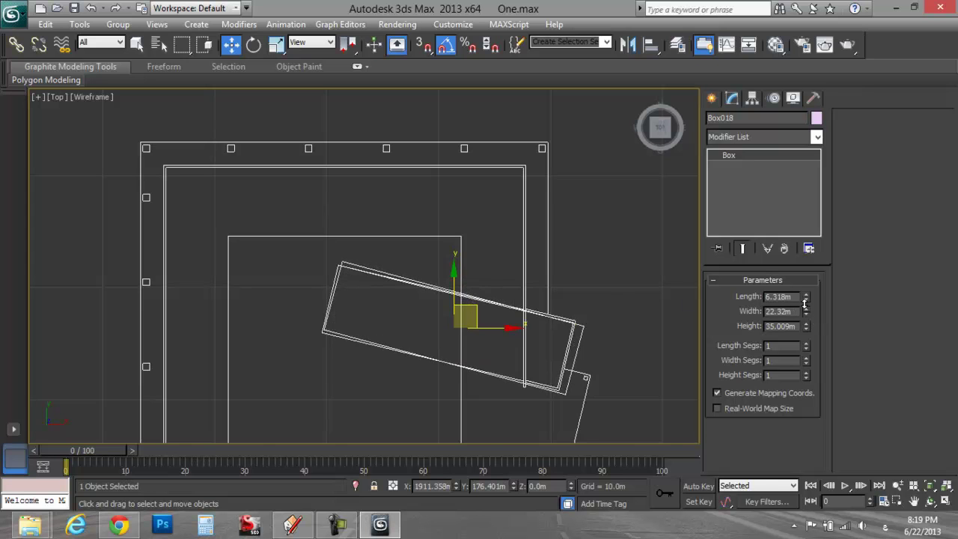
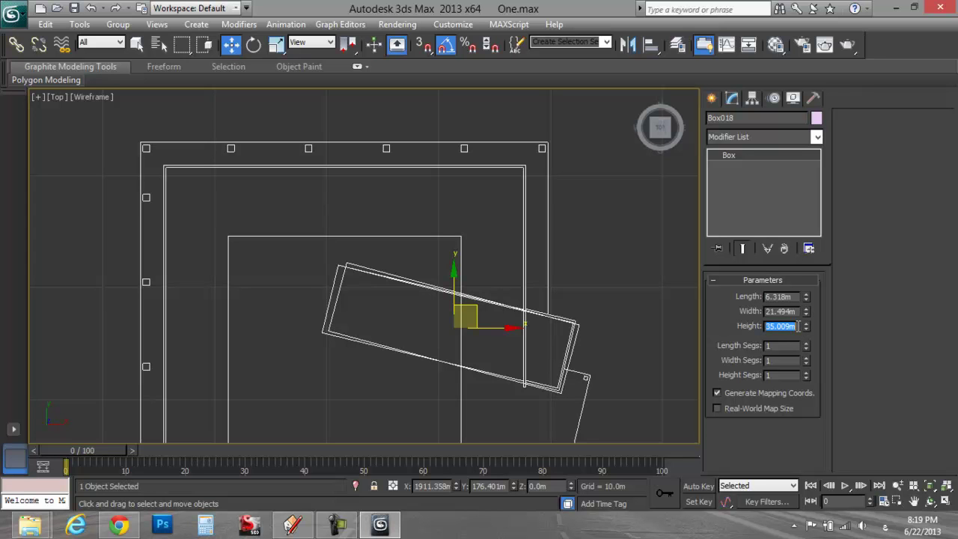
{"action": "key", "text": "alt+w"}
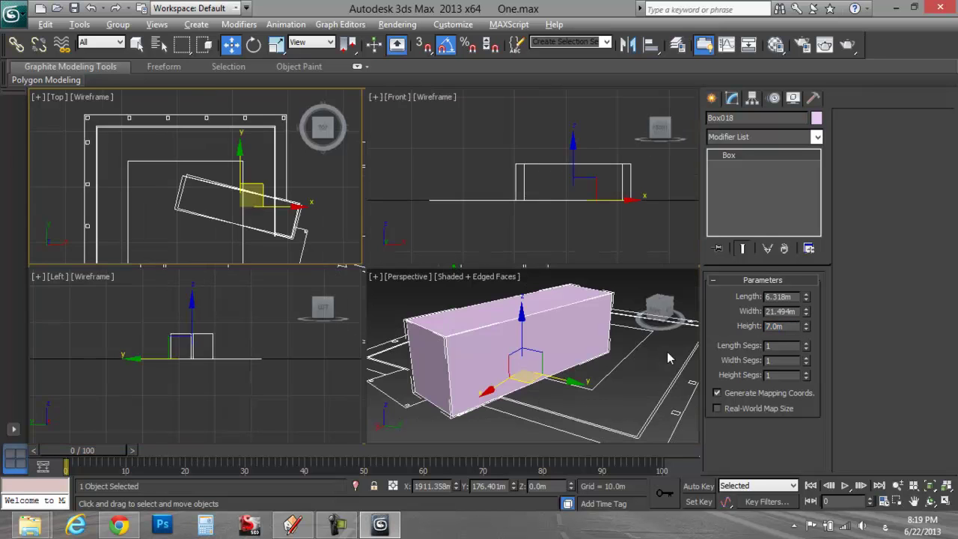
Step: Switch to SketchUp, examine the tile grid on the finished mall's red entrance block and return to 3ds Max
{"action": "left_click", "coordinate": [292, 525]}
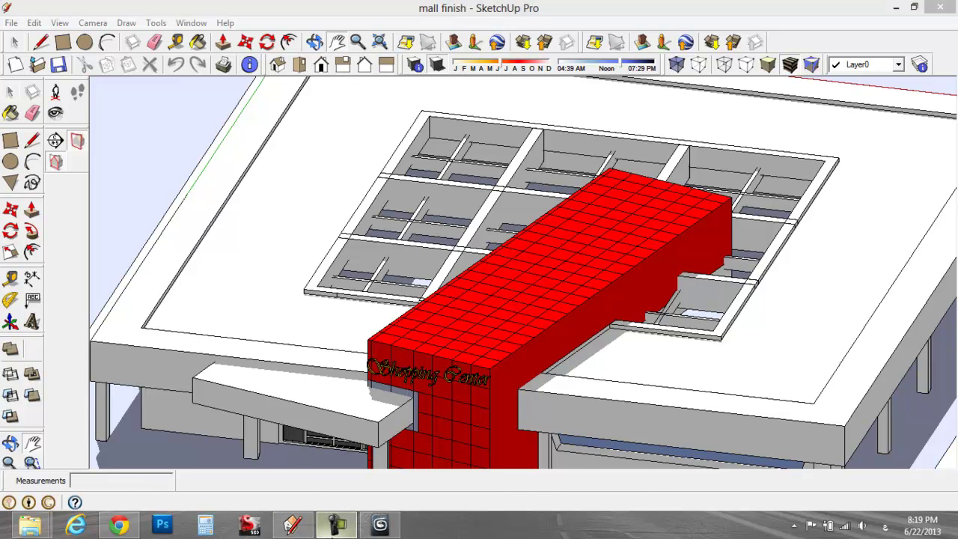
{"action": "left_click", "coordinate": [337, 525]}
{"action": "left_click", "coordinate": [337, 525]}
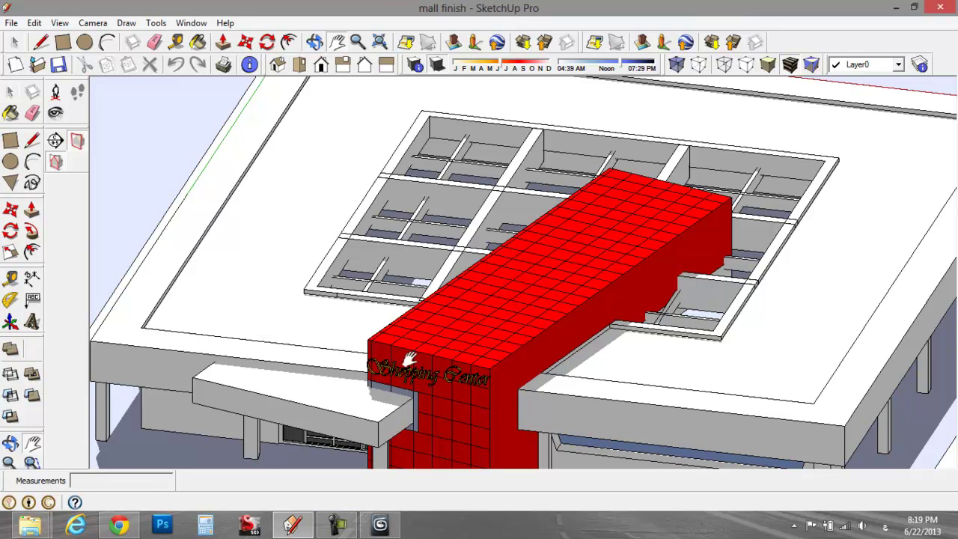
{"action": "middle_click_drag", "start_coordinate": [400, 366], "coordinate": [624, 302]}
{"action": "middle_click_drag", "start_coordinate": [672, 370], "coordinate": [547, 434]}
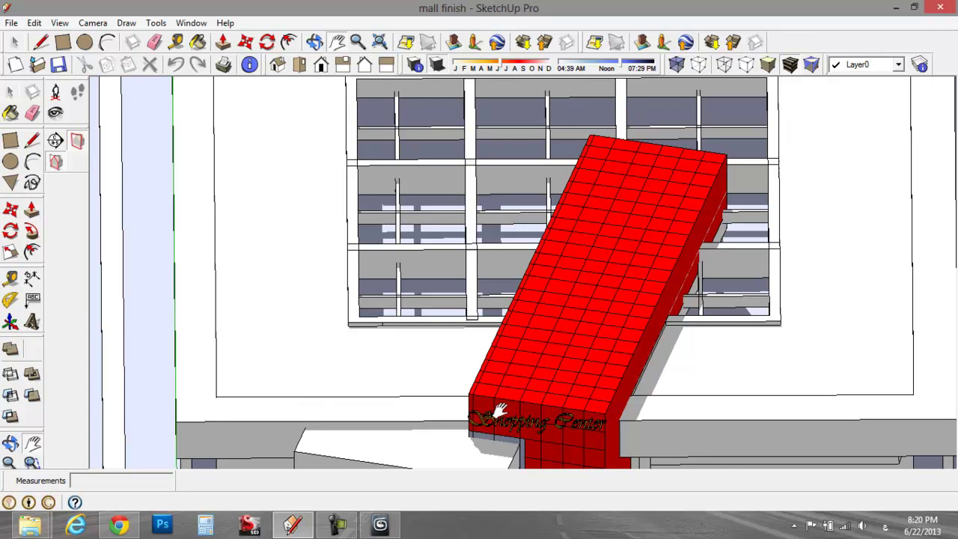
{"action": "left_click", "coordinate": [380, 524]}
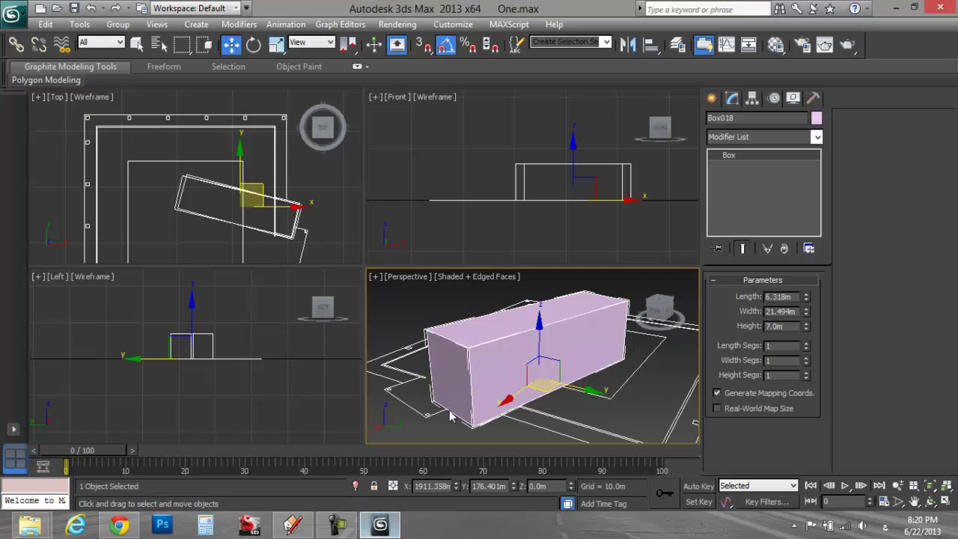
Step: Isolate the slanted box, maximize the Perspective viewport and frame the box in it
{"action": "key", "text": "alt+q"}
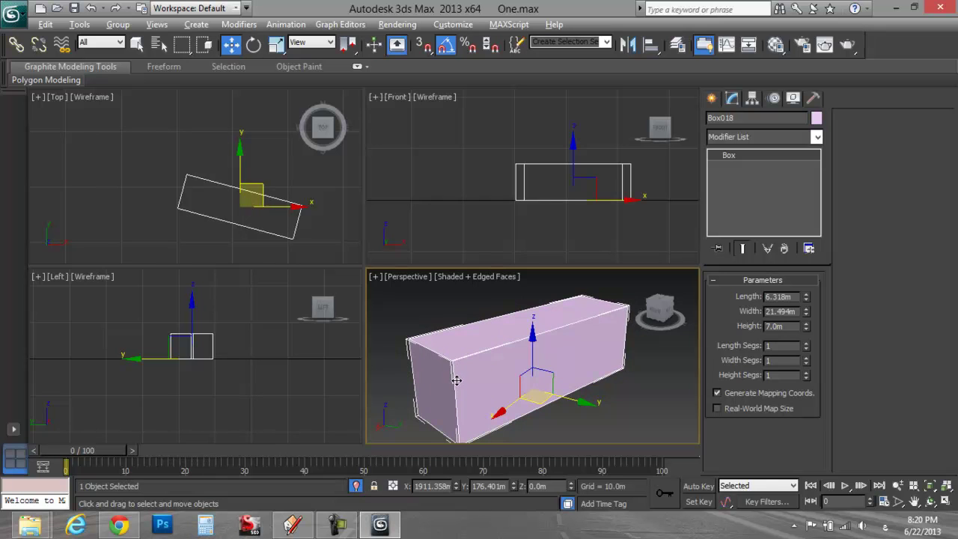
{"action": "key", "text": "alt+w"}
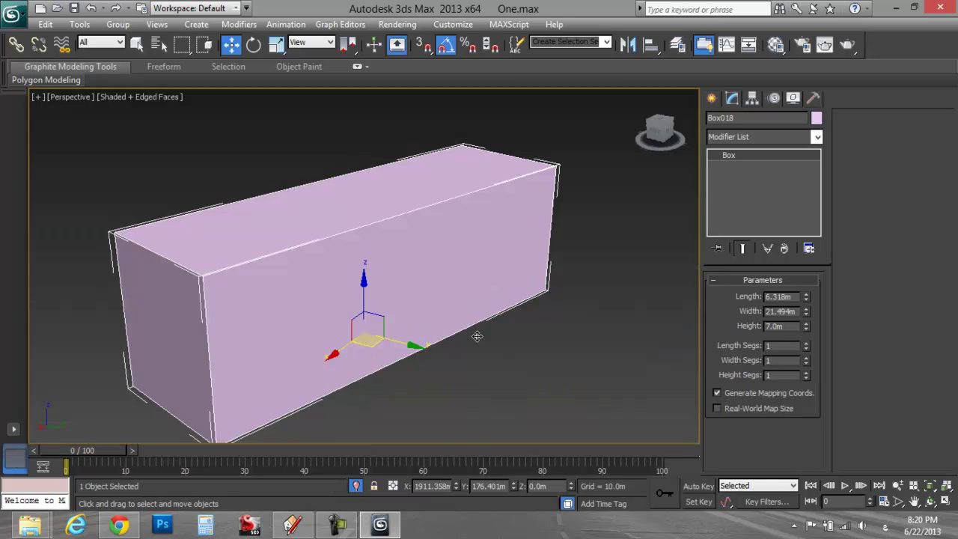
{"action": "middle_click_drag", "start_coordinate": [316, 304], "coordinate": [418, 318]}
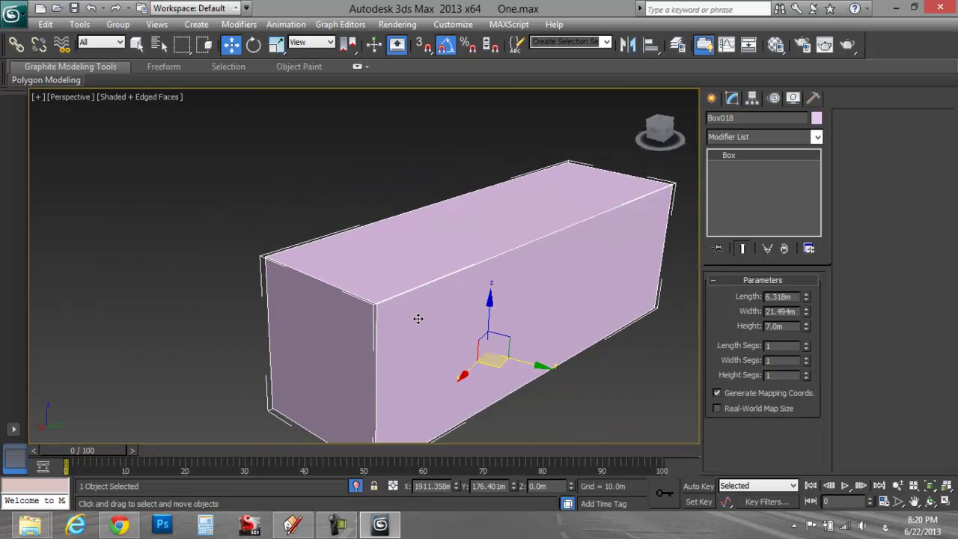
{"action": "left_click", "coordinate": [630, 397]}
{"action": "middle_click_drag", "start_coordinate": [563, 375], "coordinate": [618, 378]}
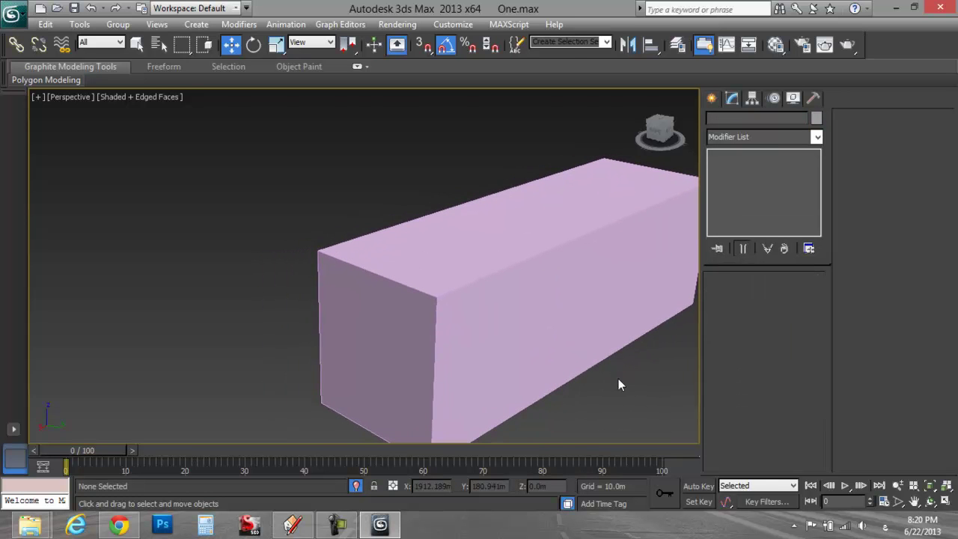
{"action": "key", "text": "alt+q"}
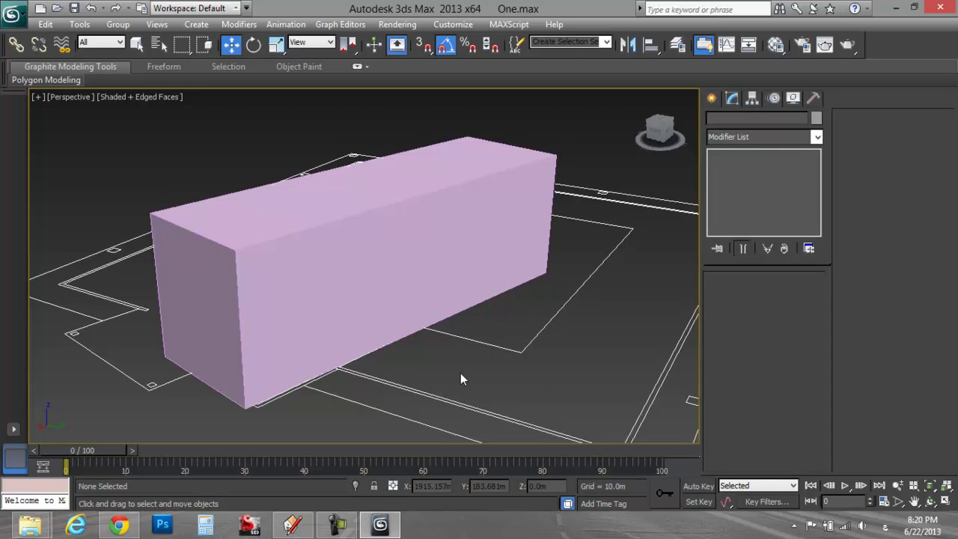
{"action": "left_click", "coordinate": [472, 249]}
{"action": "key", "text": "z"}
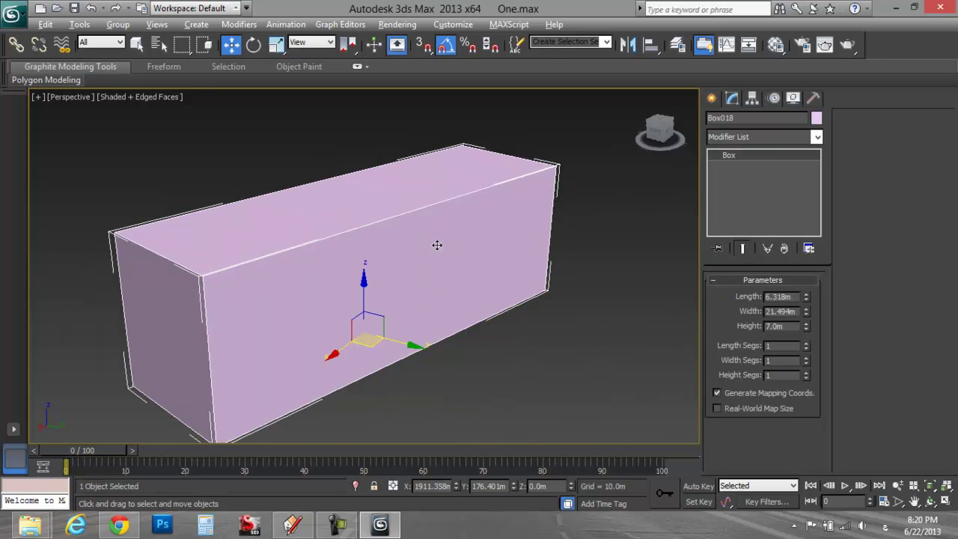
Step: Convert the slanted box to an Editable Poly
{"action": "right_click", "coordinate": [244, 296]}
{"action": "mouse_move", "coordinate": [268, 424]}
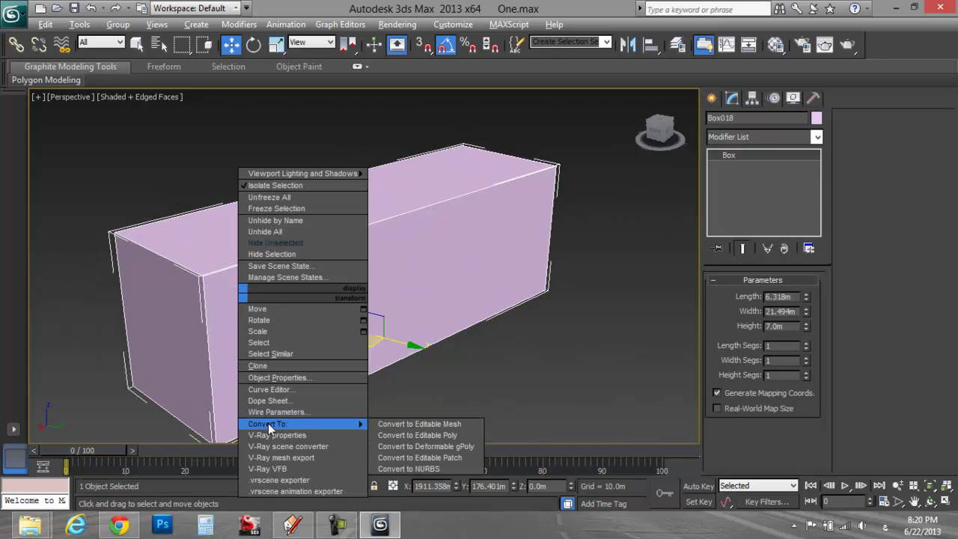
{"action": "left_click", "coordinate": [402, 429]}
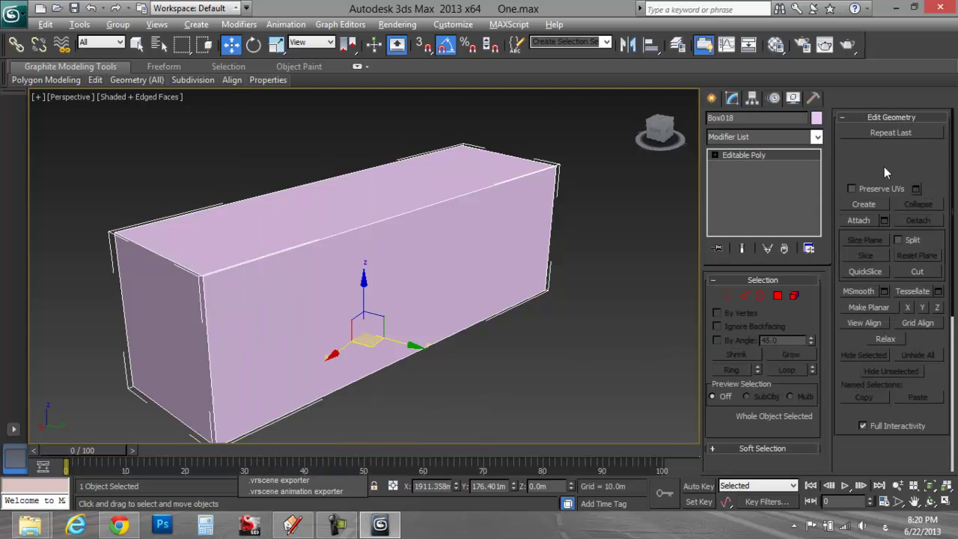
Step: Connect the short top and bottom edges of the front end and the far top edge with 5 segments
{"action": "left_click", "coordinate": [744, 296]}
{"action": "left_click", "coordinate": [158, 255]}
{"action": "left_click", "coordinate": [172, 419], "text": "ctrl"}
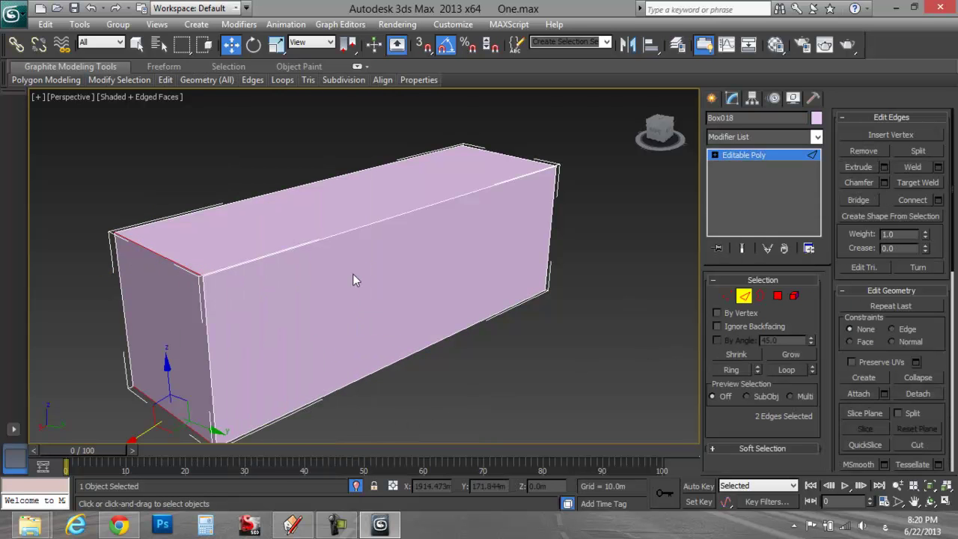
{"action": "left_click", "coordinate": [518, 155], "text": "ctrl"}
{"action": "right_click", "coordinate": [282, 224]}
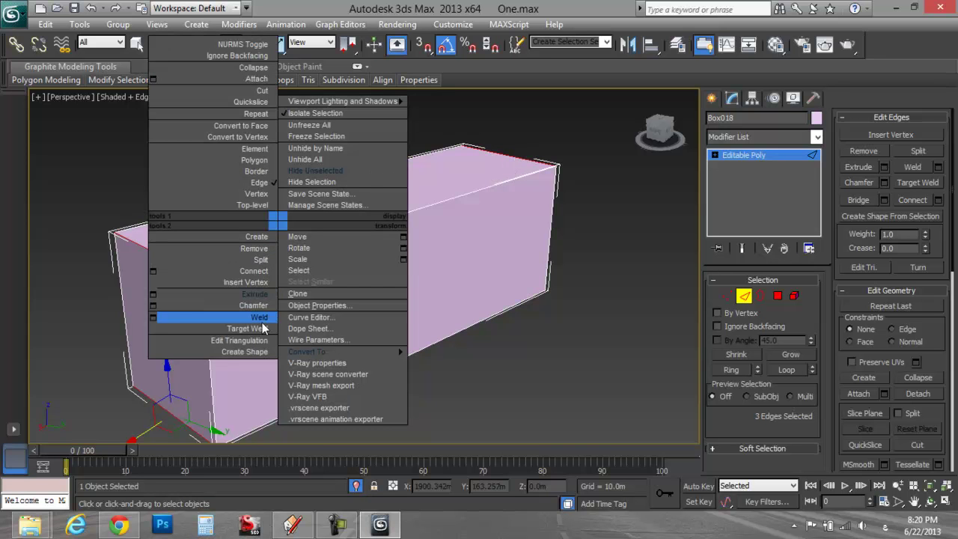
{"action": "left_click", "coordinate": [153, 270]}
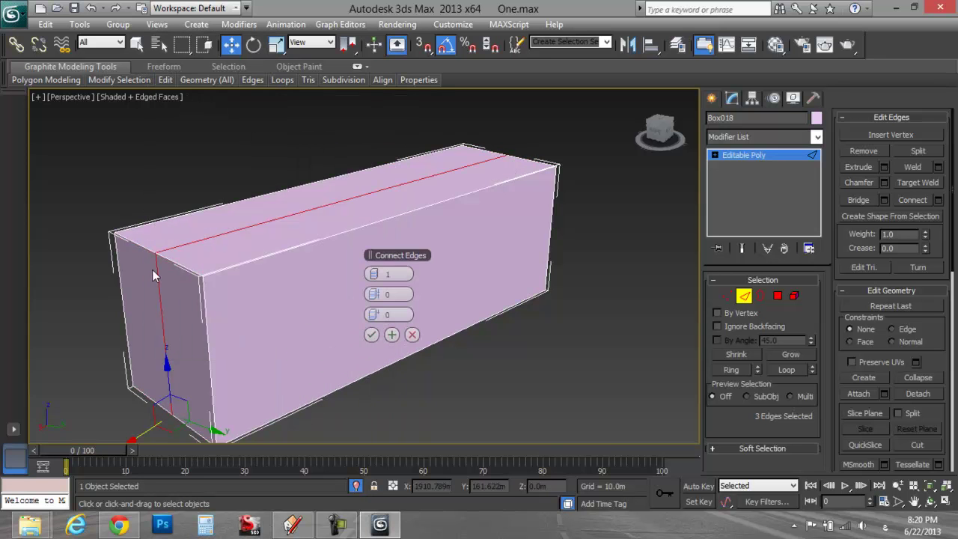
{"action": "left_click_drag", "start_coordinate": [377, 274], "coordinate": [370, 278]}
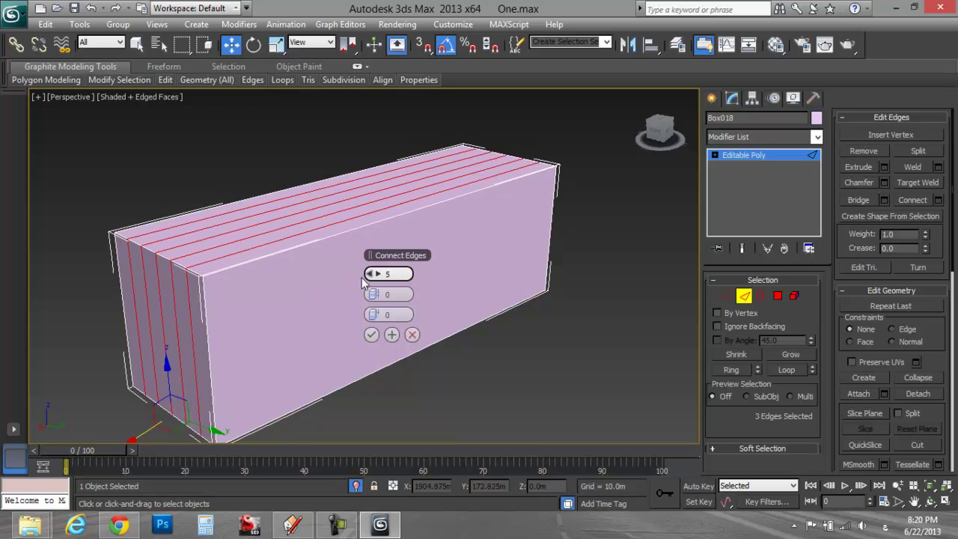
{"action": "middle_click_drag", "start_coordinate": [200, 380], "coordinate": [267, 386]}
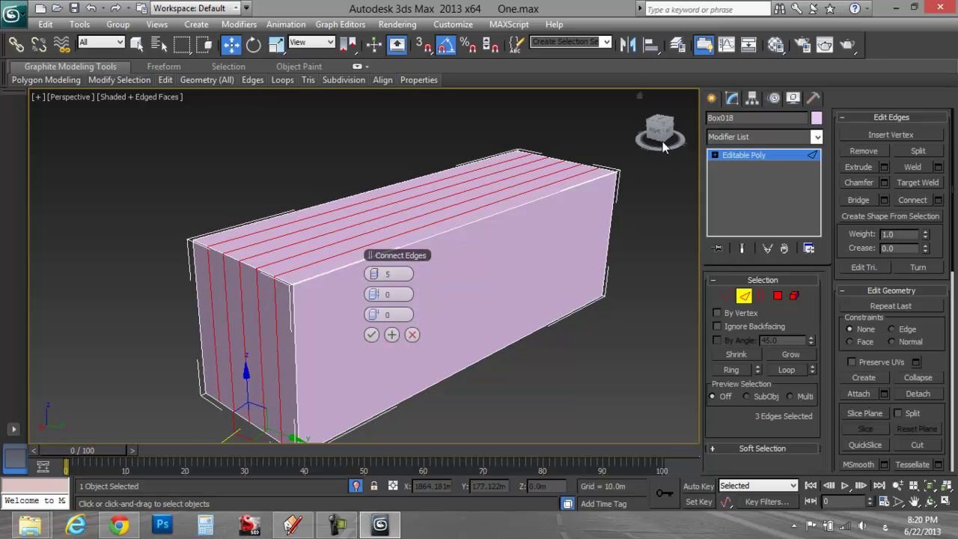
{"action": "left_click_drag", "start_coordinate": [661, 135], "coordinate": [694, 134]}
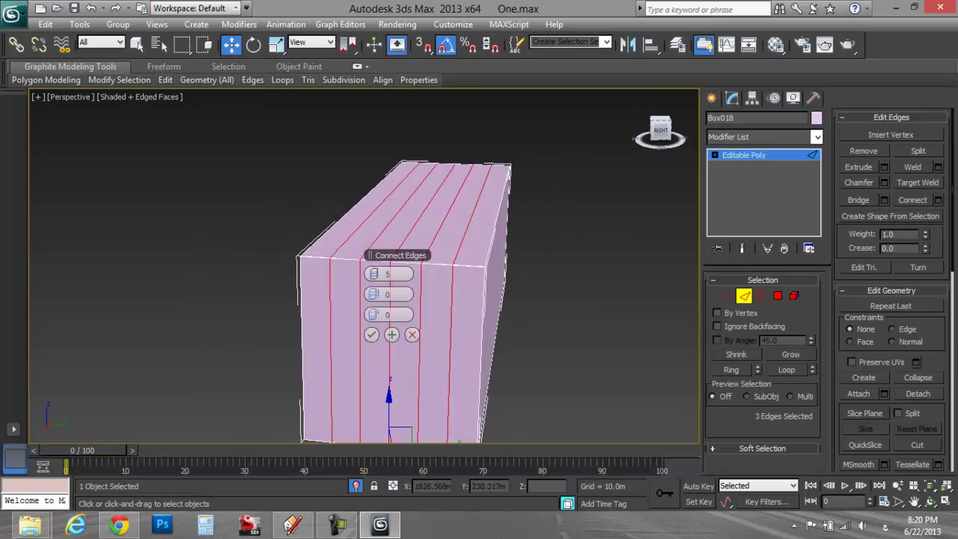
{"action": "left_click", "coordinate": [372, 335]}
Step: Add the front face's outer vertical edge to the edge selection and check the tile layout on the SketchUp entrance block
{"action": "left_click", "coordinate": [520, 325], "text": "ctrl"}
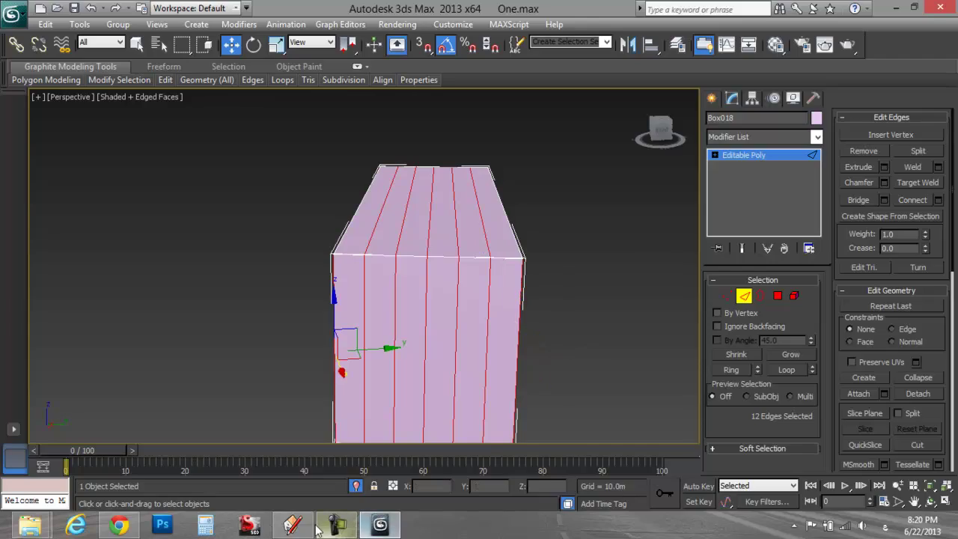
{"action": "left_click", "coordinate": [292, 523]}
{"action": "mouse_move", "coordinate": [443, 440]}
{"action": "middle_mouse_down"}
{"action": "mouse_move", "coordinate": [464, 410]}
{"action": "mouse_move", "coordinate": [631, 411]}
{"action": "mouse_move", "coordinate": [515, 467]}
{"action": "middle_mouse_up"}
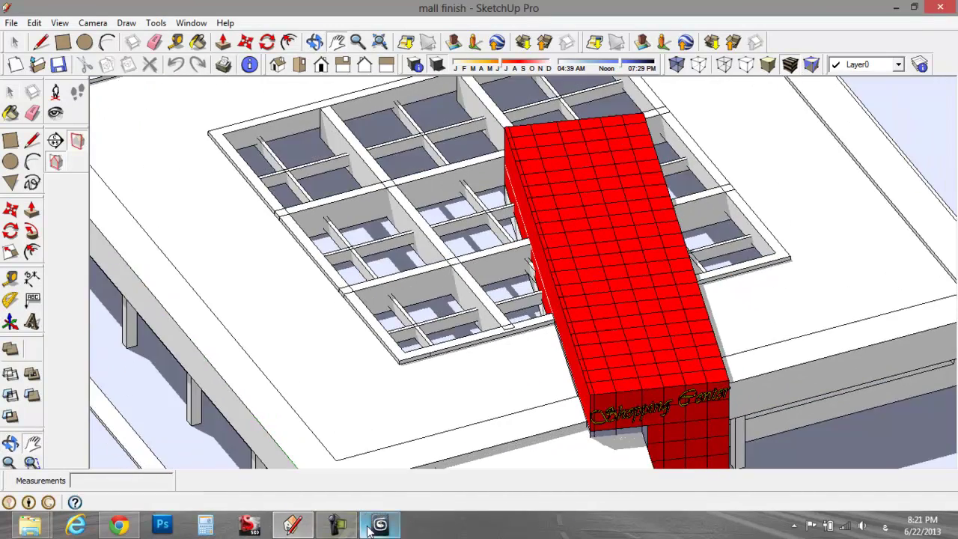
{"action": "left_click", "coordinate": [380, 524]}
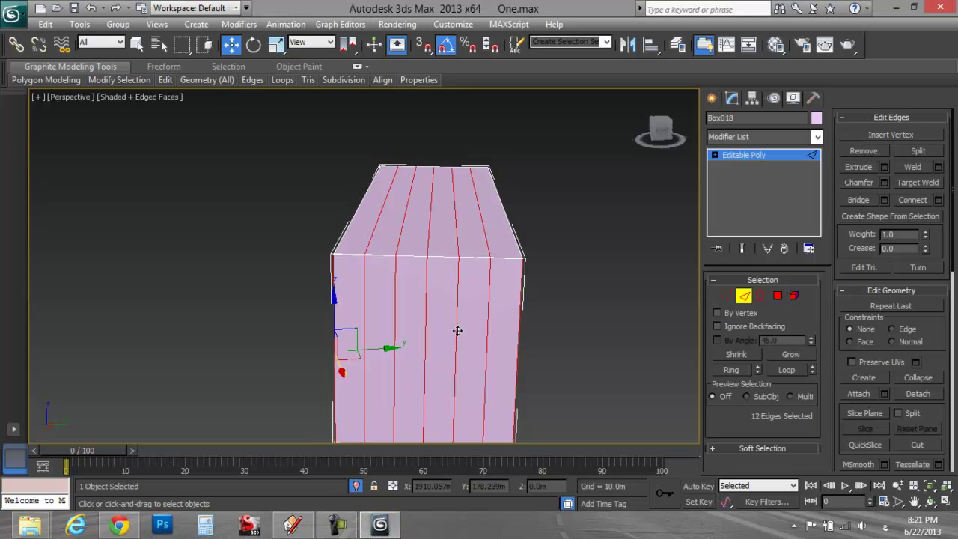
{"action": "left_click", "coordinate": [448, 257], "text": "ctrl"}
{"action": "key", "text": "ctrl+z"}
{"action": "right_click", "coordinate": [422, 300]}
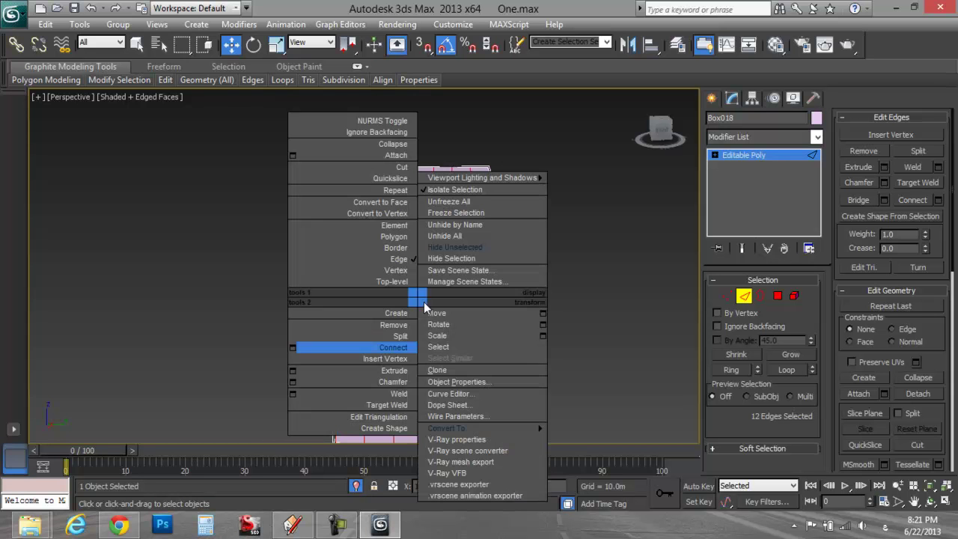
{"action": "left_click", "coordinate": [292, 347]}
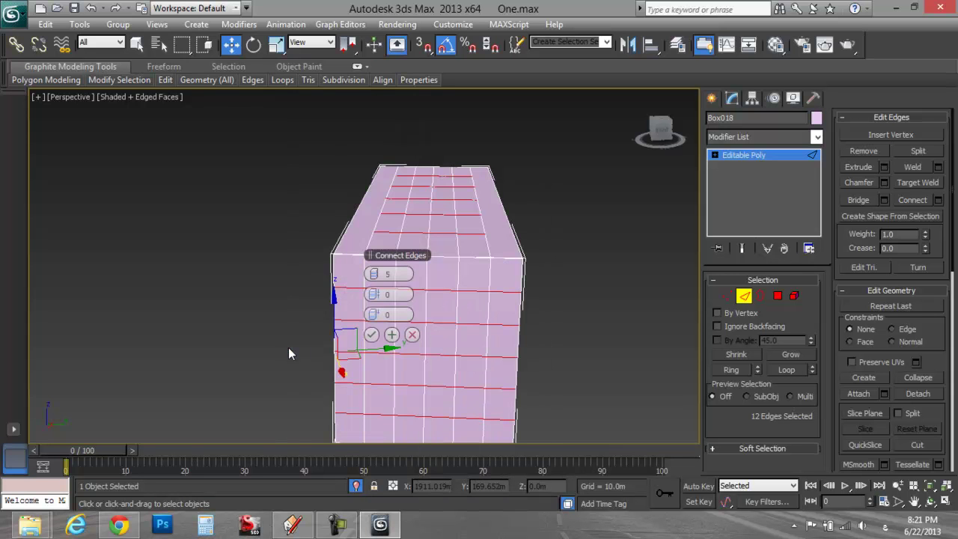
{"action": "left_click", "coordinate": [370, 335]}
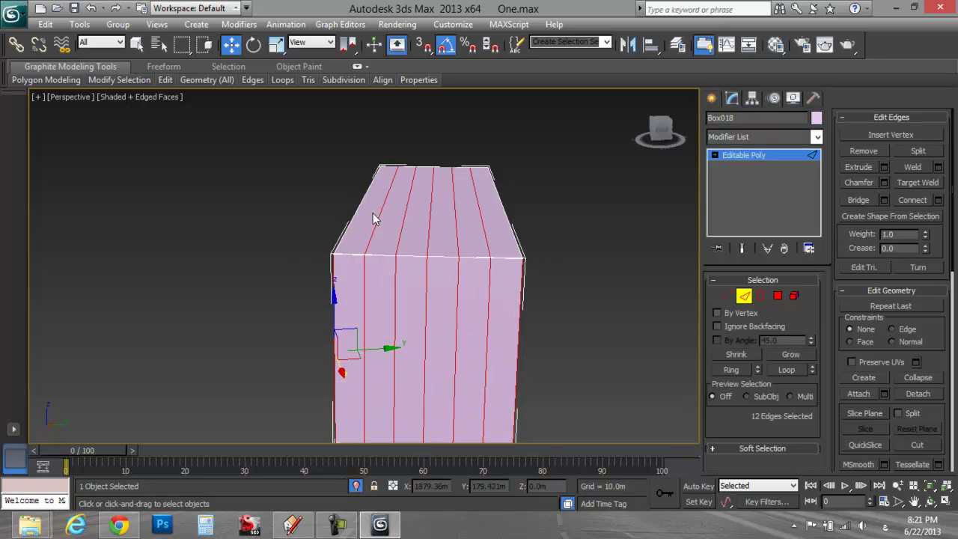
Step: Add the top face's two outer lengthwise edges to the selection and connect all selected edges with 5 segments
{"action": "left_click", "coordinate": [348, 226], "text": "ctrl"}
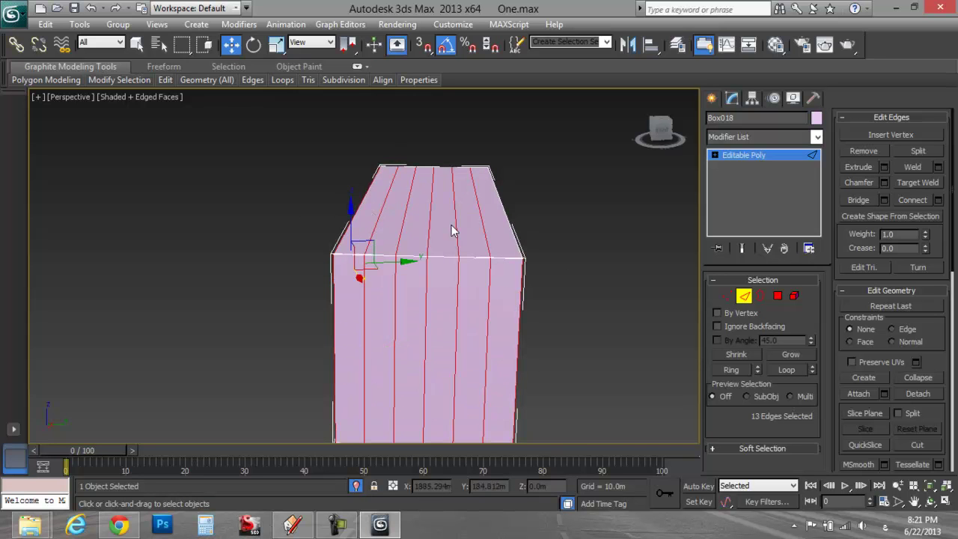
{"action": "left_click", "coordinate": [502, 206], "text": "ctrl"}
{"action": "right_click", "coordinate": [454, 246]}
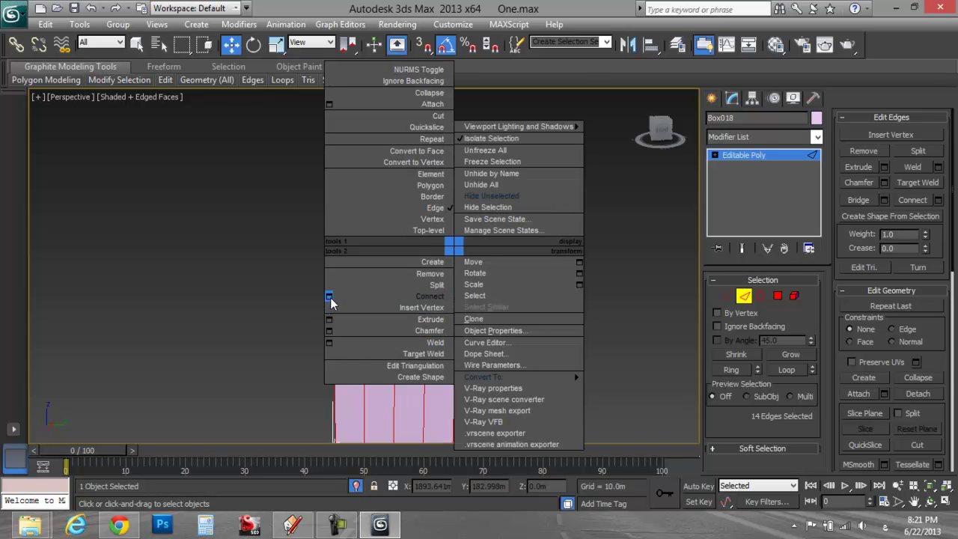
{"action": "left_click", "coordinate": [329, 297]}
{"action": "left_click", "coordinate": [371, 335]}
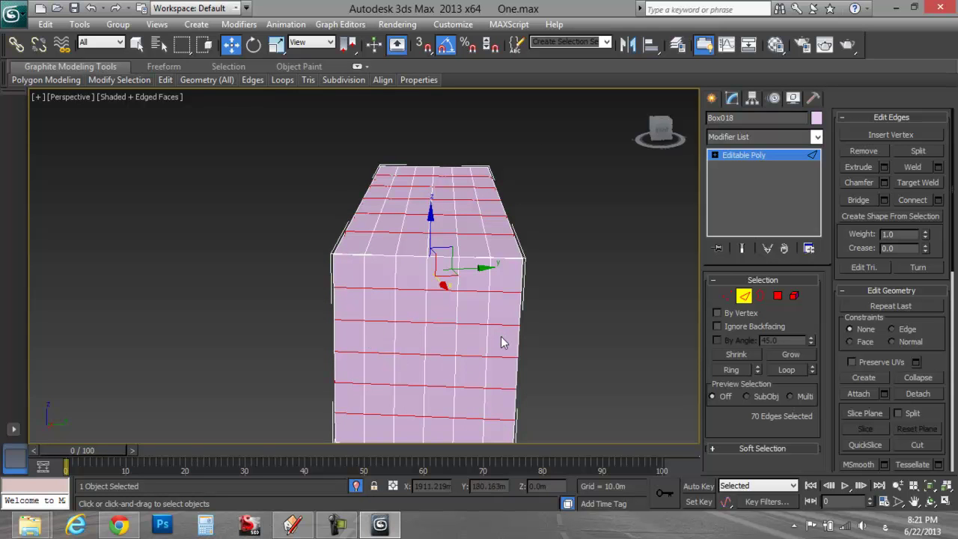
Step: Try to region-select only the polygons of the box's gridded front face
{"action": "left_click", "coordinate": [779, 295]}
{"action": "middle_click_drag", "start_coordinate": [590, 363], "coordinate": [527, 425], "text": "alt"}
{"action": "scroll", "coordinate": [478, 351], "scroll_direction": "up", "scroll_amount": 3}
{"action": "left_click_drag", "start_coordinate": [477, 351], "coordinate": [448, 288]}
{"action": "scroll", "coordinate": [470, 337], "scroll_direction": "down", "scroll_amount": 5}
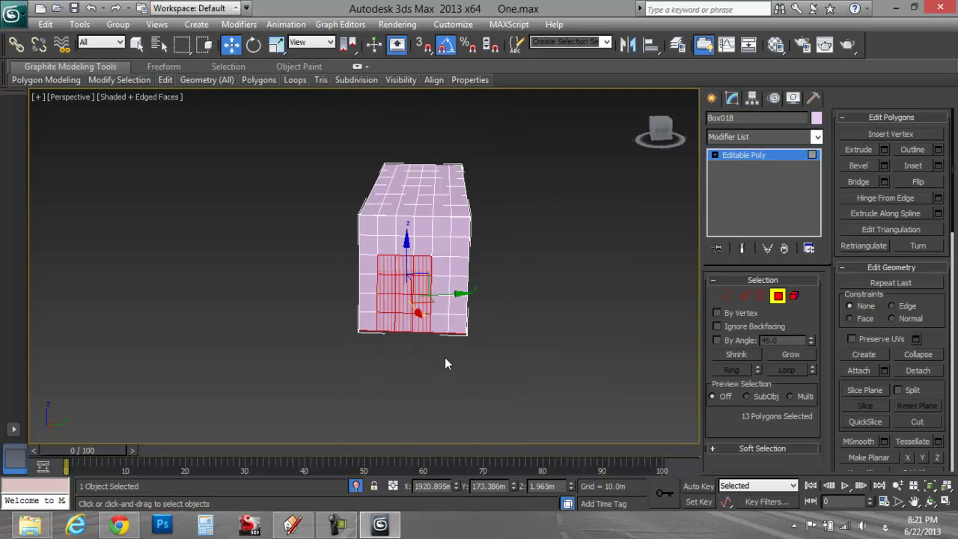
{"action": "left_click", "coordinate": [451, 365]}
{"action": "left_click_drag", "start_coordinate": [454, 364], "coordinate": [428, 306]}
{"action": "left_click_drag", "start_coordinate": [409, 257], "coordinate": [374, 225]}
{"action": "middle_click_drag", "start_coordinate": [412, 283], "coordinate": [413, 392]}
{"action": "left_click_drag", "start_coordinate": [663, 125], "coordinate": [663, 150]}
{"action": "left_click_drag", "start_coordinate": [395, 318], "coordinate": [381, 377], "text": "alt"}
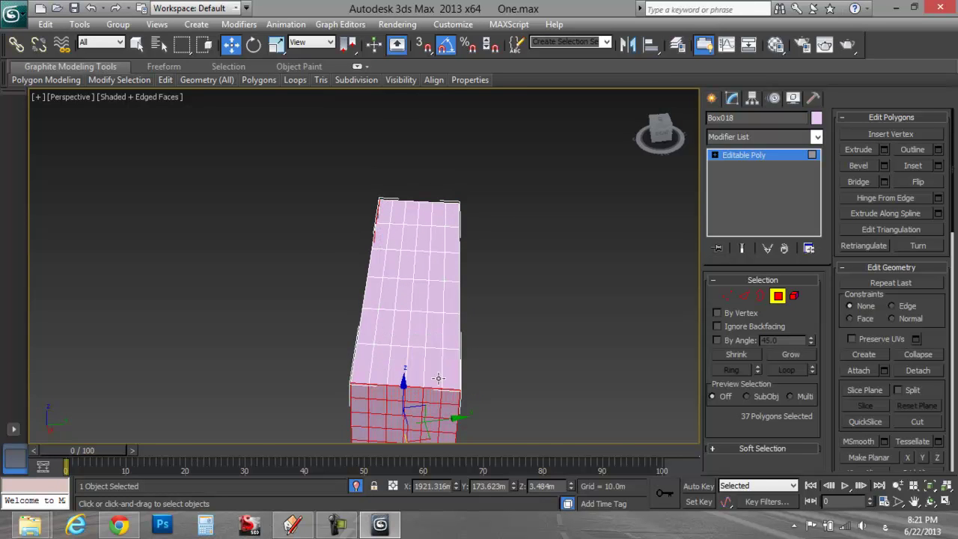
Step: Undo the polygon selections and the crosswise edge connection on the box
{"action": "key", "text": "ctrl+z"}
{"action": "key", "text": "ctrl+z"}
{"action": "key", "text": "ctrl+z"}
{"action": "key", "text": "ctrl+z"}
{"action": "key", "text": "ctrl+z"}
{"action": "key", "text": "ctrl+z"}
{"action": "key", "text": "ctrl+z"}
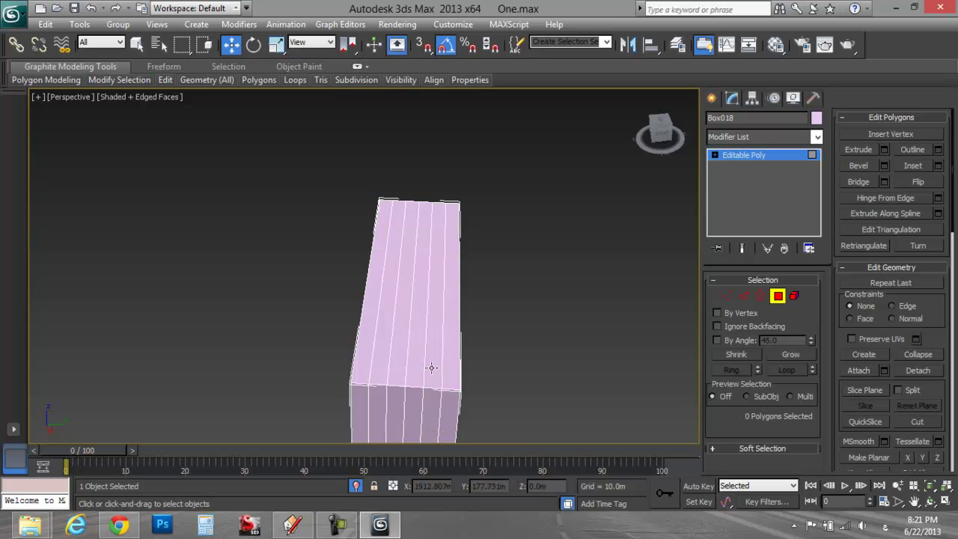
Step: Deselect the top's lengthwise edges and connect only the front face's vertical edges with 5 segments
{"action": "left_click", "coordinate": [744, 296]}
{"action": "middle_click_drag", "start_coordinate": [517, 436], "coordinate": [553, 312]}
{"action": "left_click", "coordinate": [478, 229]}
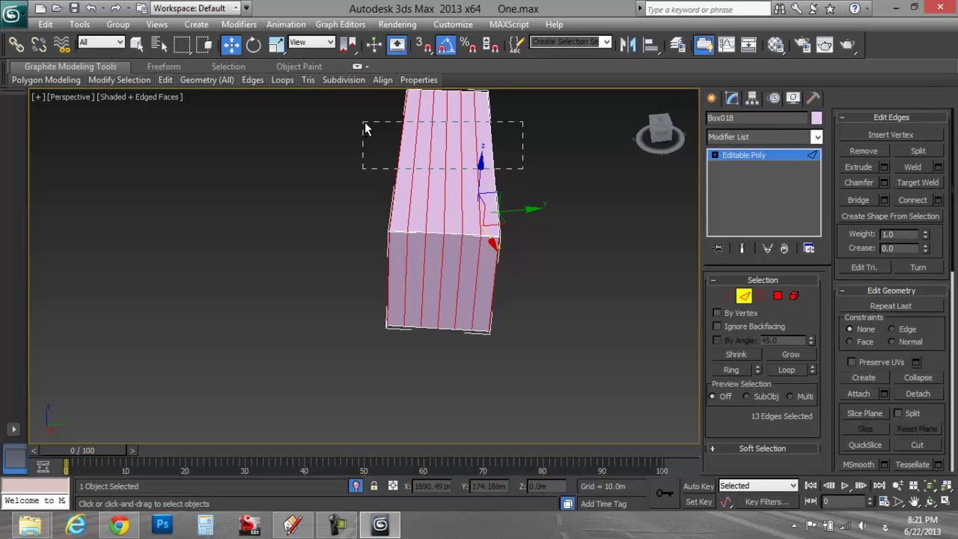
{"action": "left_click_drag", "start_coordinate": [364, 129], "coordinate": [366, 129], "text": "alt"}
{"action": "middle_click_drag", "start_coordinate": [465, 321], "coordinate": [366, 298]}
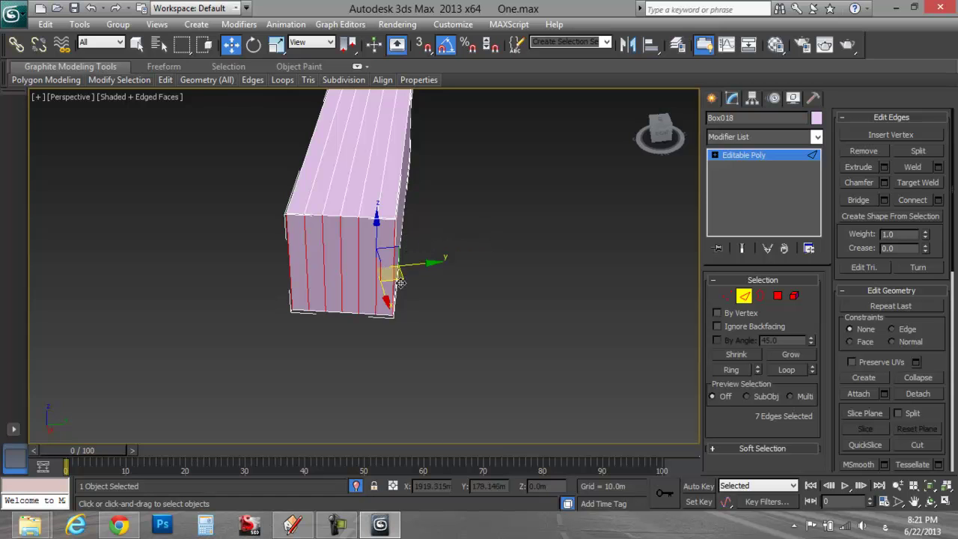
{"action": "right_click", "coordinate": [373, 263]}
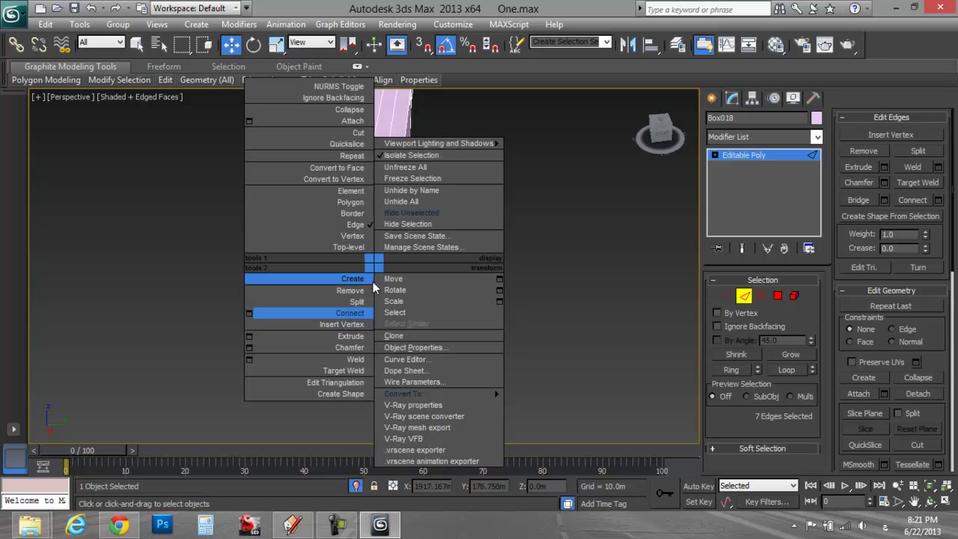
{"action": "left_click", "coordinate": [250, 313]}
{"action": "left_click", "coordinate": [370, 333]}
Step: Restart edge editing on the block and select only the seven lengthwise edges of its top face
{"action": "left_click", "coordinate": [746, 298]}
{"action": "left_click", "coordinate": [746, 298]}
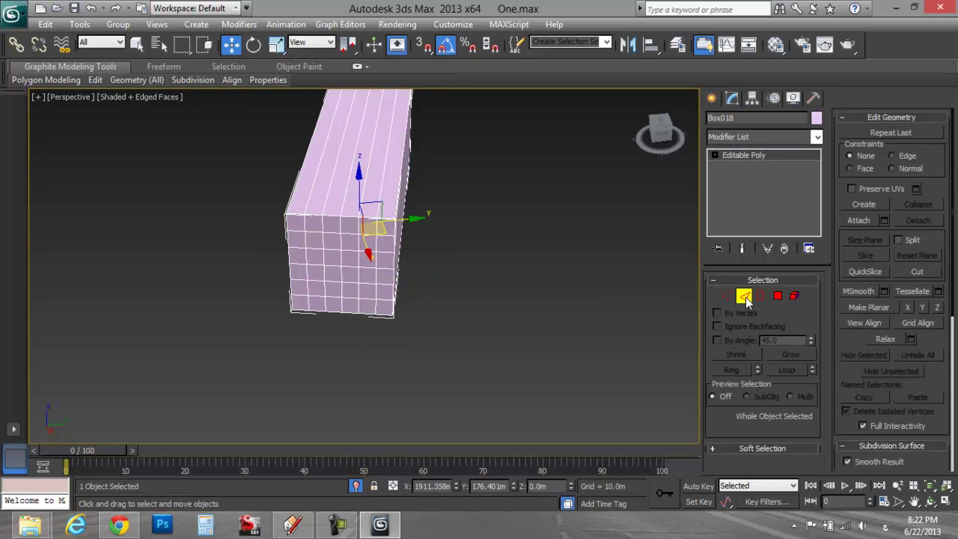
{"action": "left_click", "coordinate": [507, 162]}
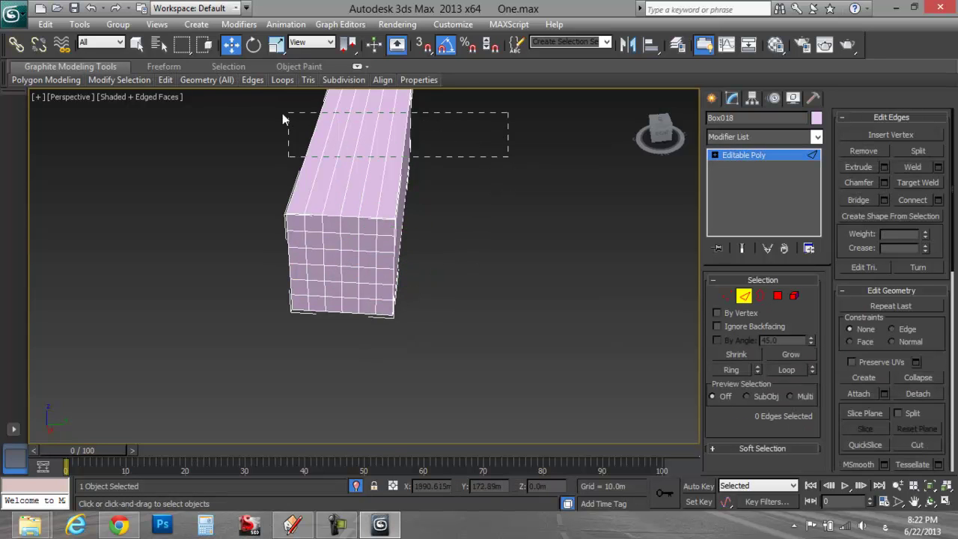
{"action": "left_click_drag", "start_coordinate": [283, 116], "coordinate": [284, 118]}
{"action": "middle_click_drag", "start_coordinate": [327, 159], "coordinate": [529, 248]}
{"action": "left_click_drag", "start_coordinate": [533, 267], "coordinate": [535, 266], "text": "alt"}
{"action": "left_click_drag", "start_coordinate": [525, 162], "coordinate": [525, 164], "text": "alt"}
{"action": "middle_click_drag", "start_coordinate": [526, 226], "coordinate": [269, 251]}
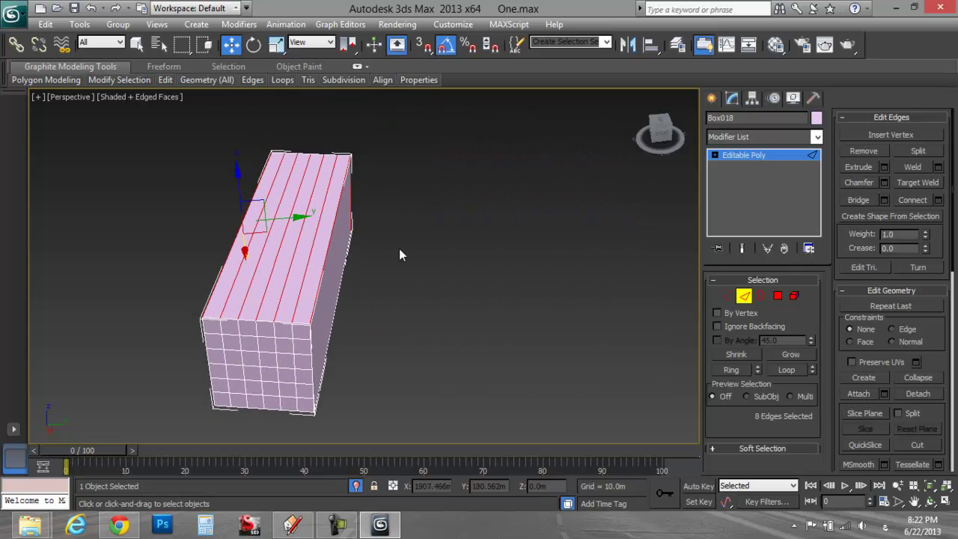
Step: Connect the top face's lengthwise edges with 9 segments to divide it crosswise into tiles
{"action": "right_click", "coordinate": [339, 221]}
{"action": "left_click", "coordinate": [210, 261]}
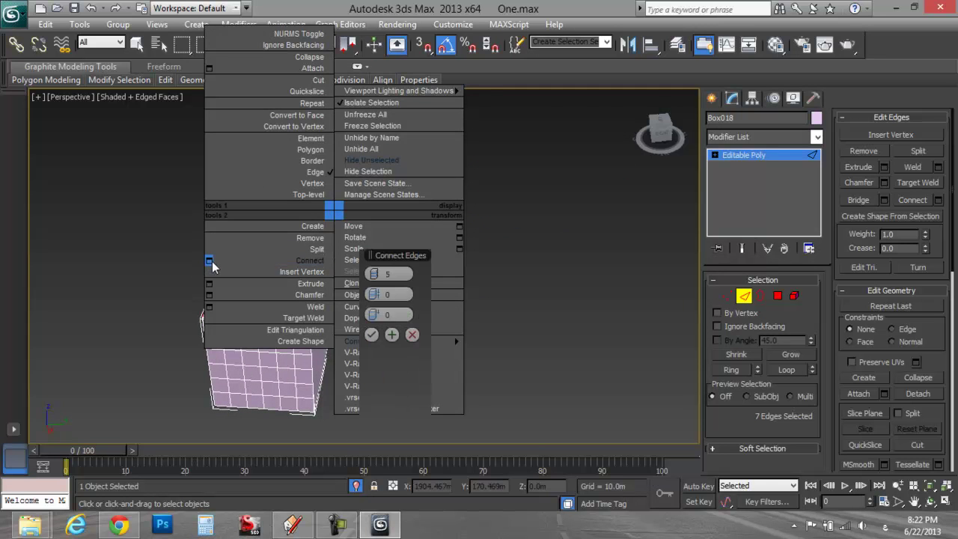
{"action": "left_click_drag", "start_coordinate": [378, 275], "coordinate": [380, 278]}
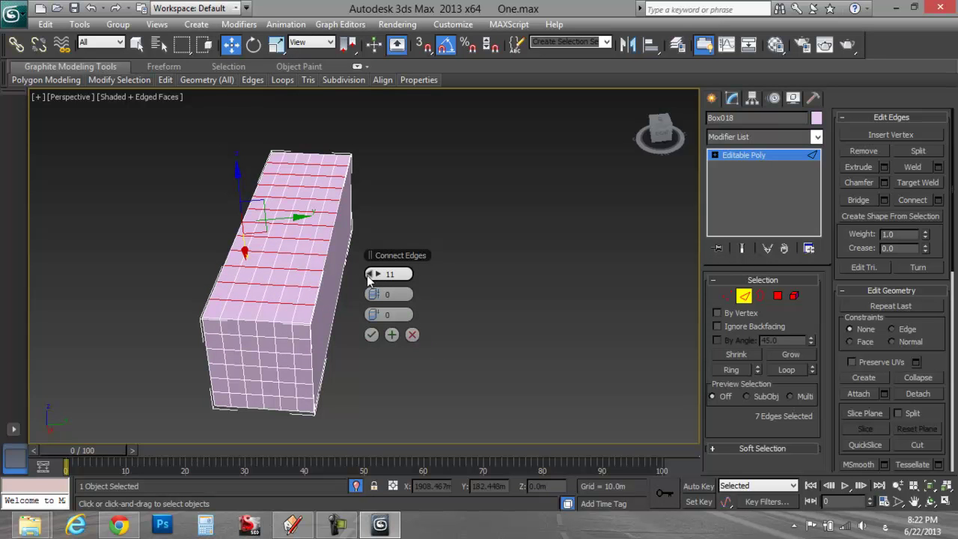
{"action": "left_click", "coordinate": [368, 275]}
{"action": "left_click", "coordinate": [367, 275]}
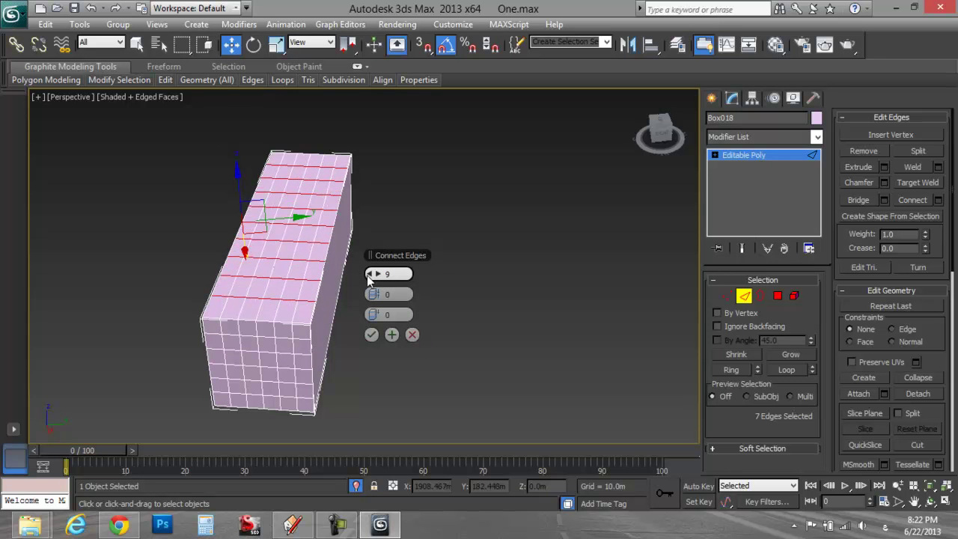
{"action": "left_click", "coordinate": [375, 334]}
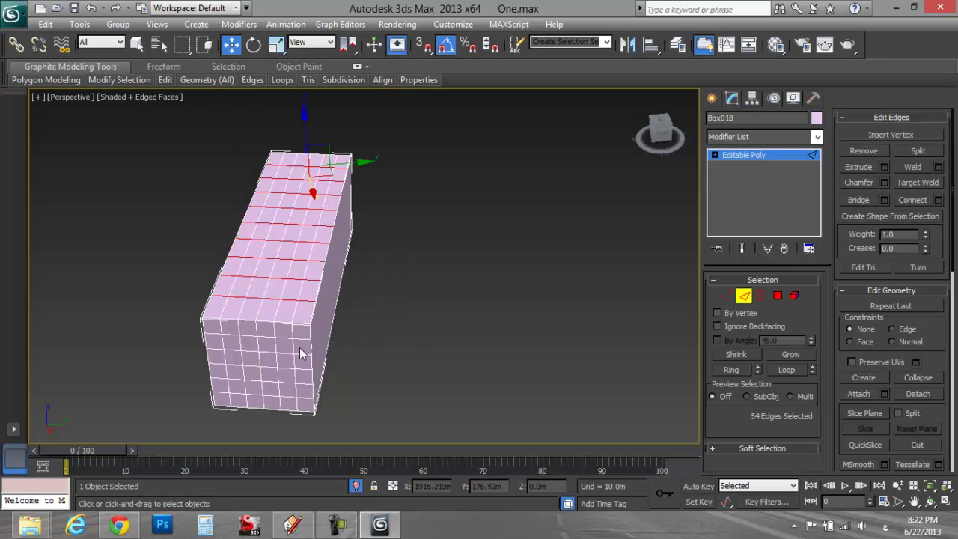
Step: Switch the block to polygon editing and view it from above
{"action": "left_click", "coordinate": [776, 296]}
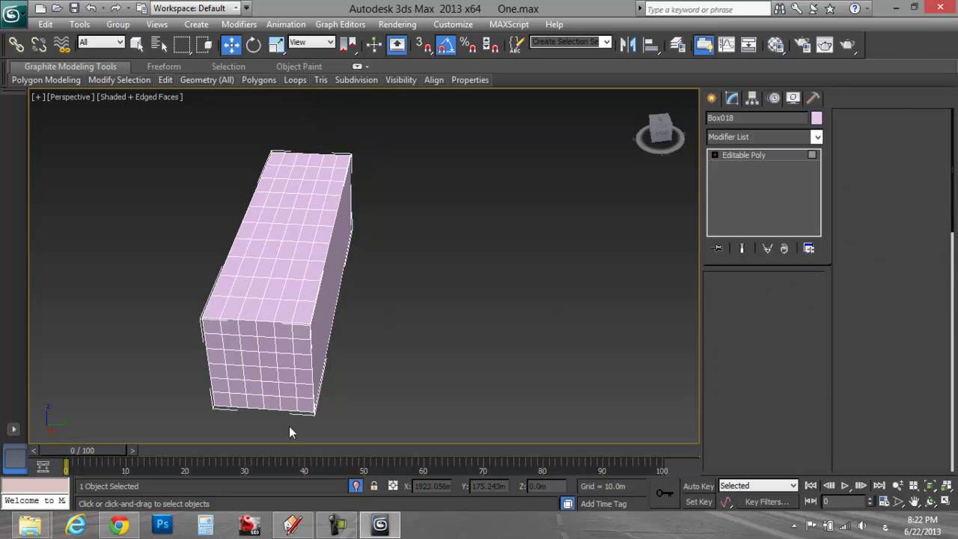
{"action": "left_click", "coordinate": [661, 120]}
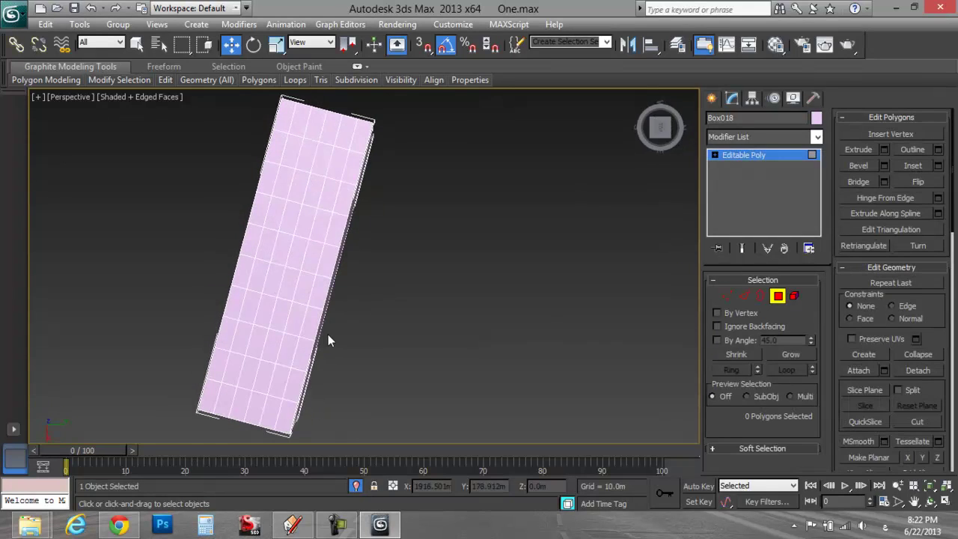
{"action": "left_click", "coordinate": [307, 42]}
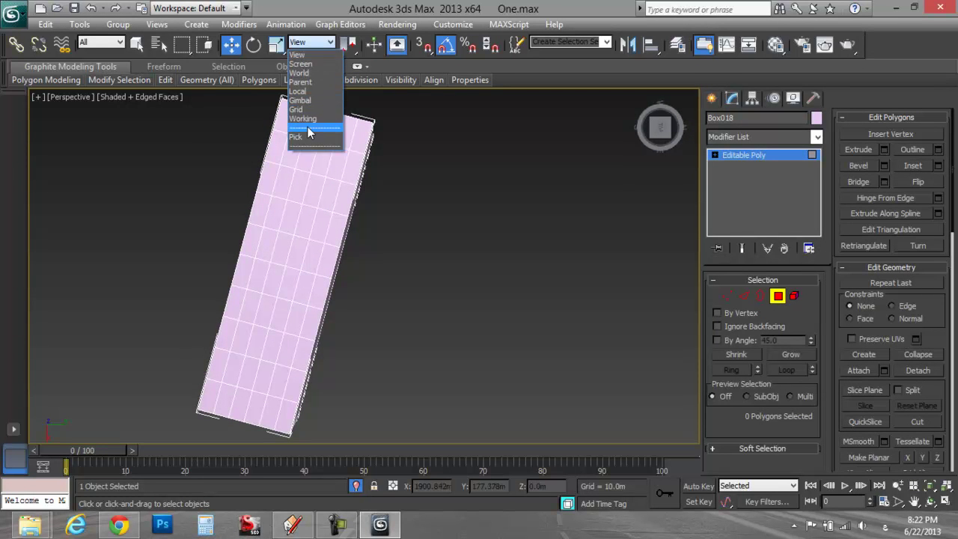
{"action": "left_click", "coordinate": [312, 88]}
{"action": "middle_click_drag", "start_coordinate": [415, 243], "coordinate": [467, 226]}
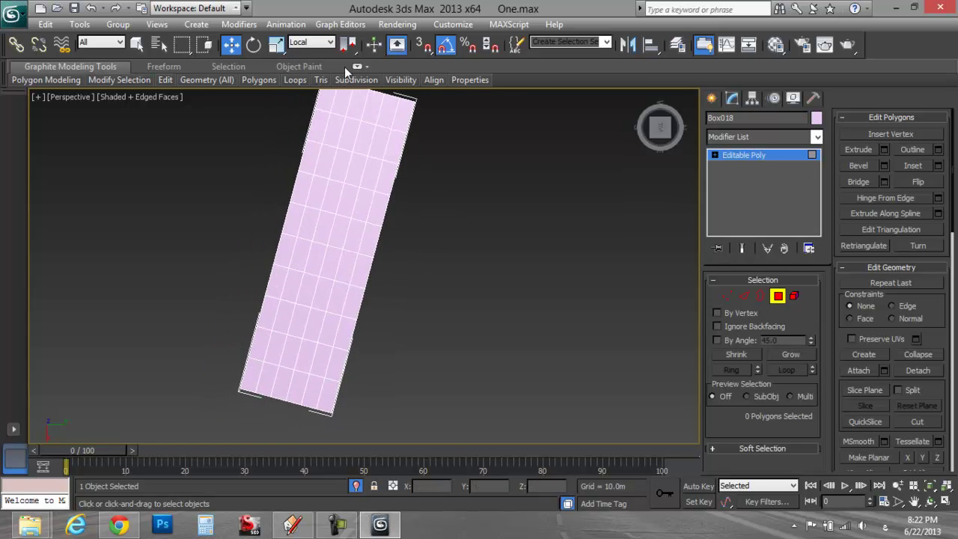
{"action": "left_click", "coordinate": [315, 44]}
{"action": "left_click", "coordinate": [308, 63]}
{"action": "left_click", "coordinate": [322, 43]}
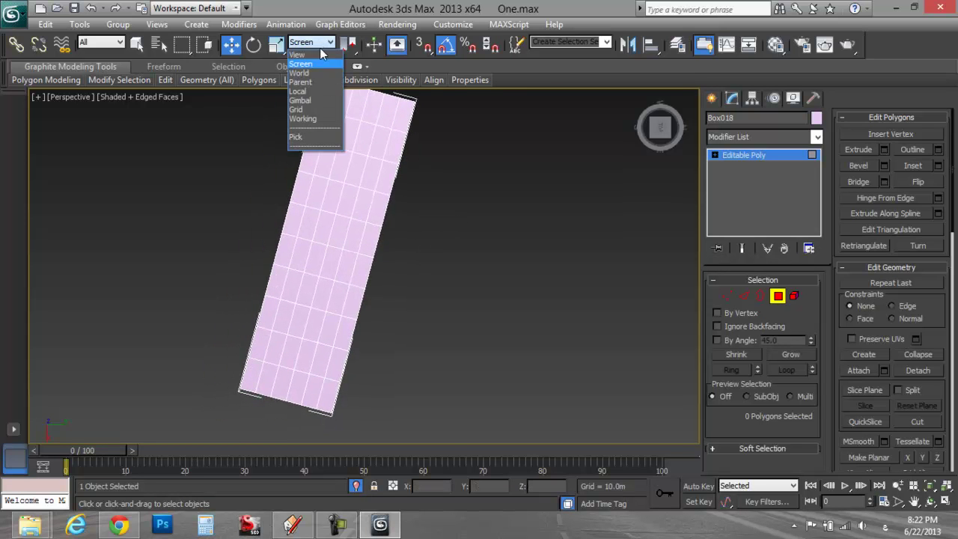
{"action": "left_click", "coordinate": [308, 53]}
Step: Region-select all tile polygons on the block's gridded top and front faces
{"action": "left_click_drag", "start_coordinate": [434, 99], "coordinate": [254, 413]}
{"action": "middle_click_drag", "start_coordinate": [261, 401], "coordinate": [214, 347]}
{"action": "left_click_drag", "start_coordinate": [672, 131], "coordinate": [643, 88]}
{"action": "left_click_drag", "start_coordinate": [359, 247], "coordinate": [359, 247], "text": "alt"}
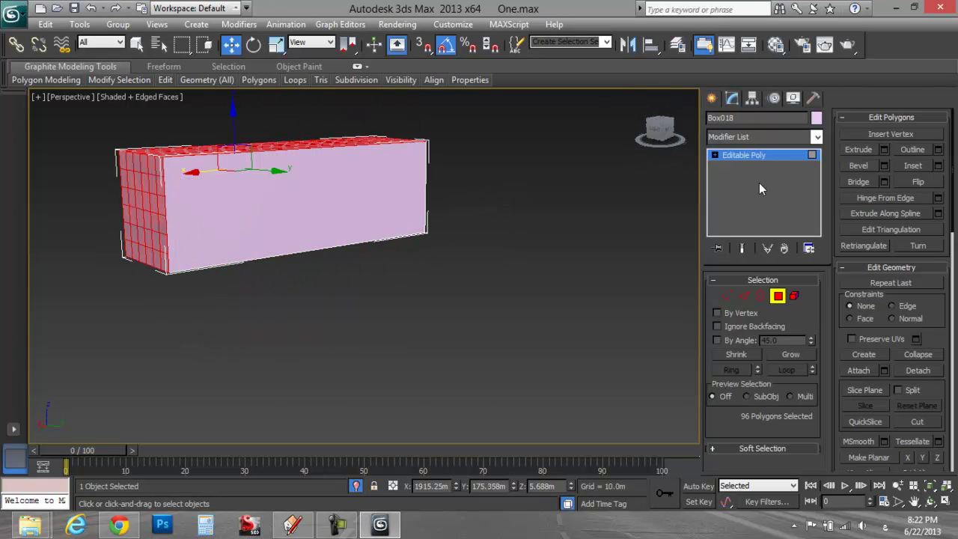
{"action": "left_click_drag", "start_coordinate": [664, 130], "coordinate": [733, 129]}
{"action": "left_click_drag", "start_coordinate": [618, 134], "coordinate": [538, 174]}
Step: Inset each of the selected tile polygons individually by 0.02 m
{"action": "right_click", "coordinate": [300, 266]}
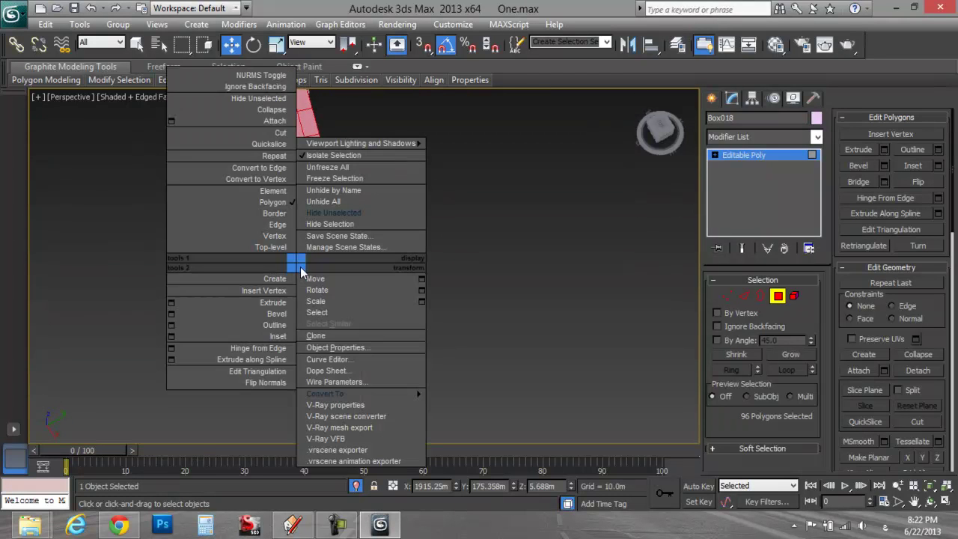
{"action": "left_click", "coordinate": [171, 337]}
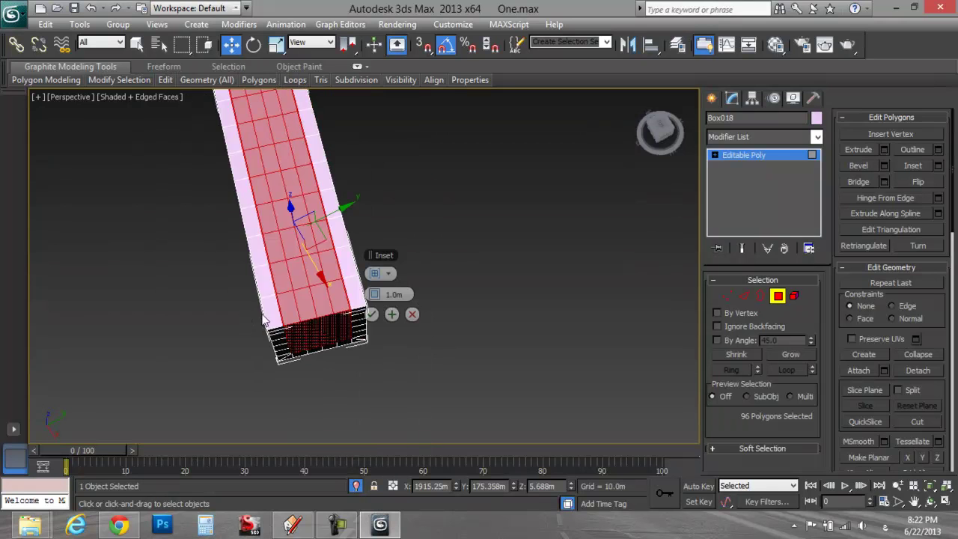
{"action": "left_click", "coordinate": [381, 273]}
{"action": "left_click", "coordinate": [421, 304]}
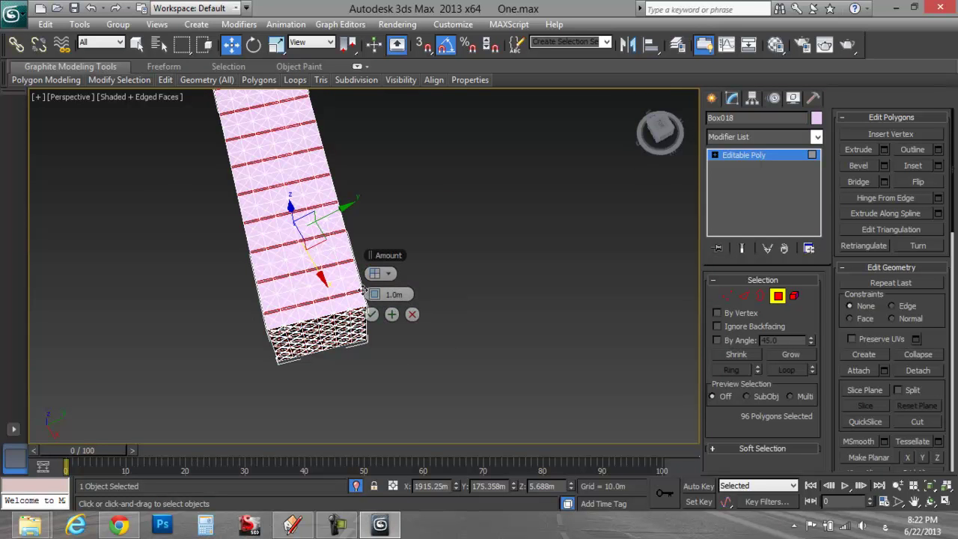
{"action": "left_click_drag", "start_coordinate": [365, 294], "coordinate": [374, 294]}
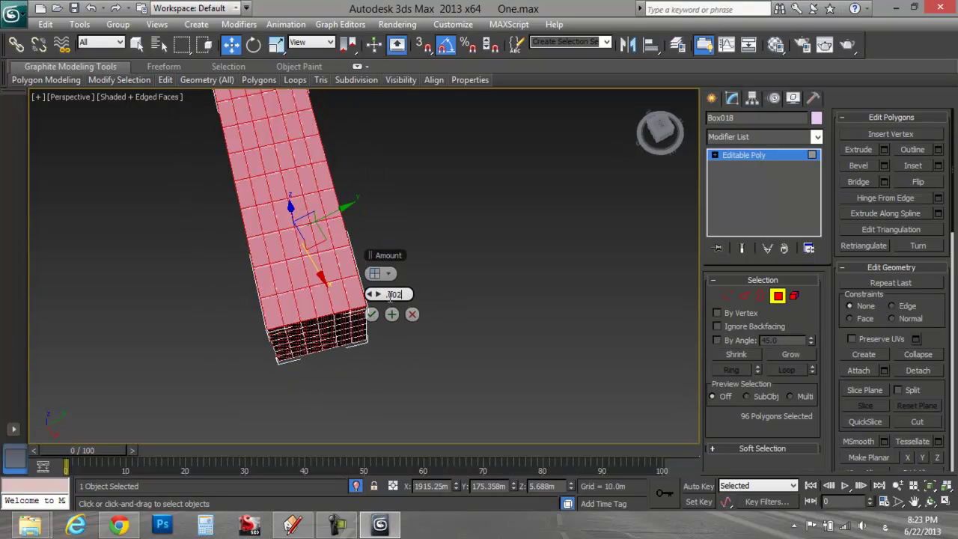
{"action": "left_click", "coordinate": [390, 297]}
{"action": "type", "text": ".02"}
{"action": "key", "text": "Return"}
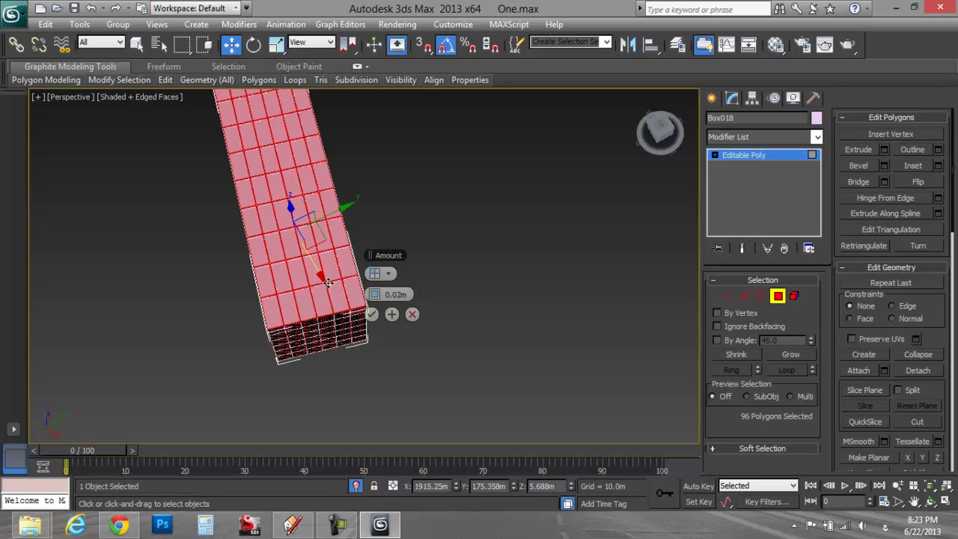
{"action": "scroll", "coordinate": [336, 284], "scroll_direction": "up", "scroll_amount": 4}
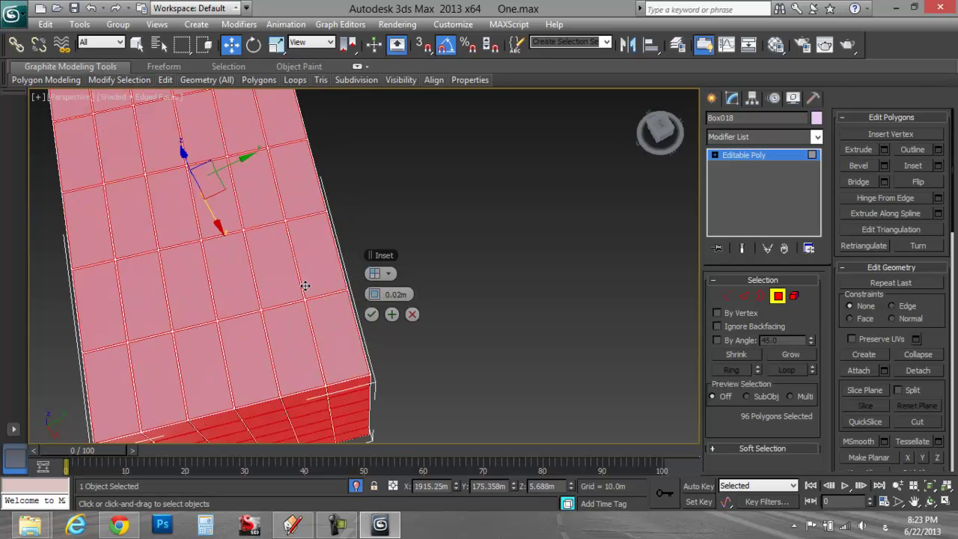
{"action": "left_click", "coordinate": [372, 313]}
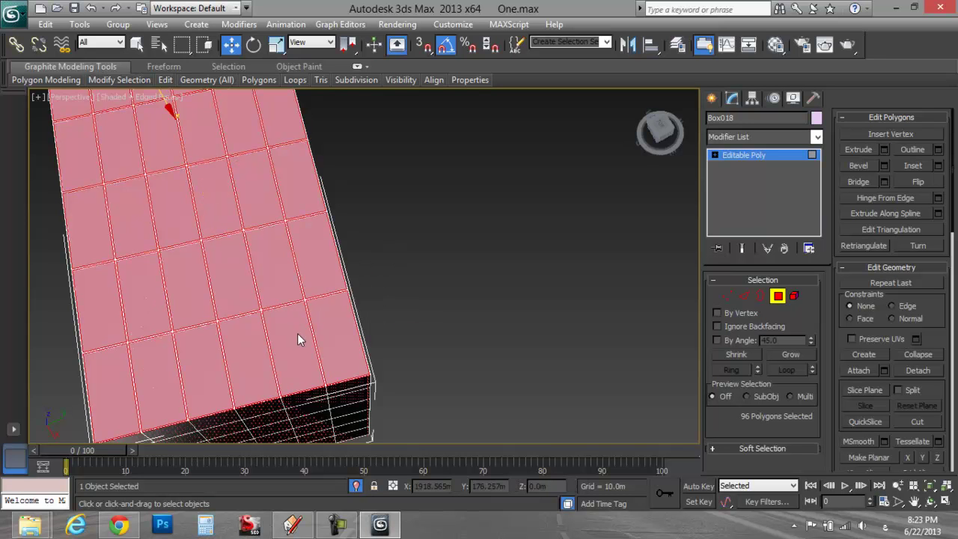
{"action": "middle_click_drag", "start_coordinate": [279, 360], "coordinate": [271, 300]}
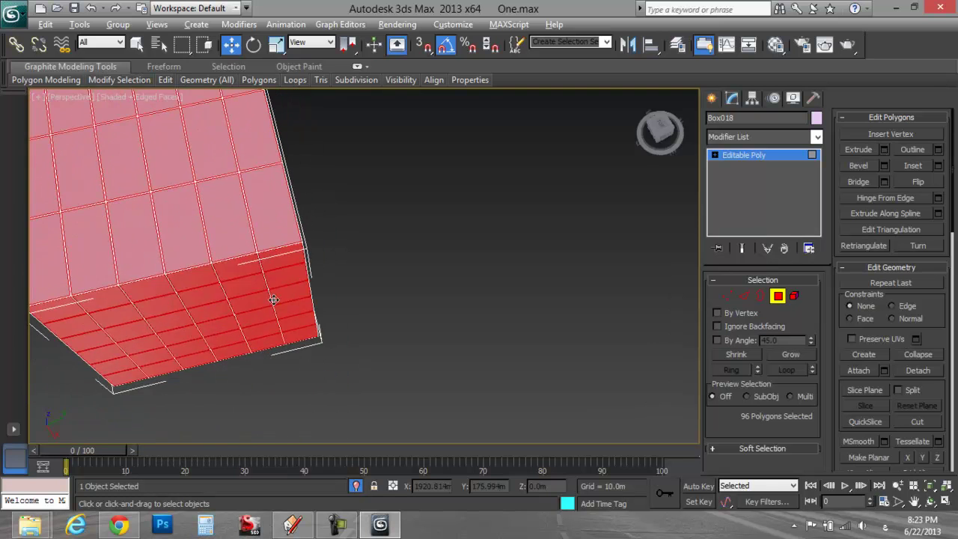
{"action": "left_click", "coordinate": [337, 525]}
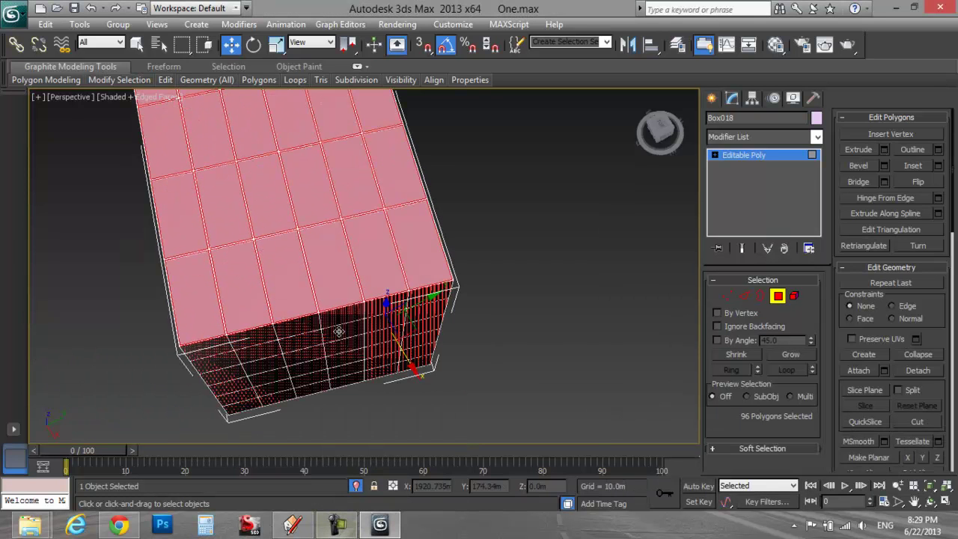
{"action": "left_click", "coordinate": [338, 331]}
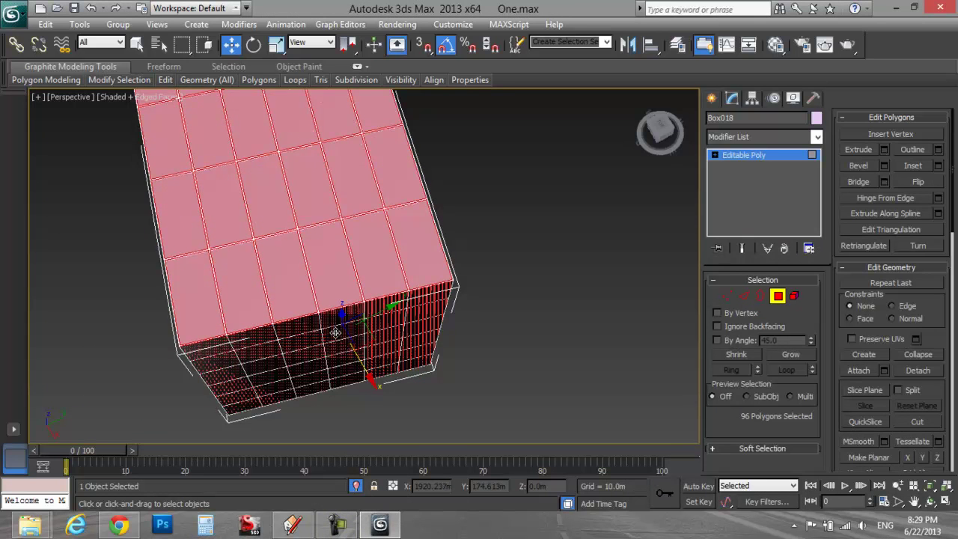
{"action": "left_click", "coordinate": [295, 340]}
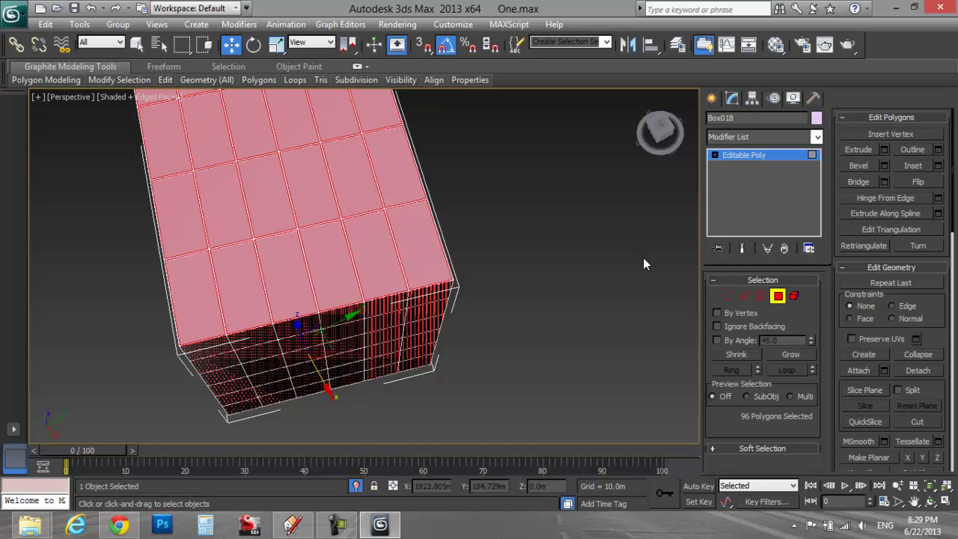
Step: Extrude the inset tile polygons on the block's top and front faces by a small height
{"action": "key", "text": "alt+w"}
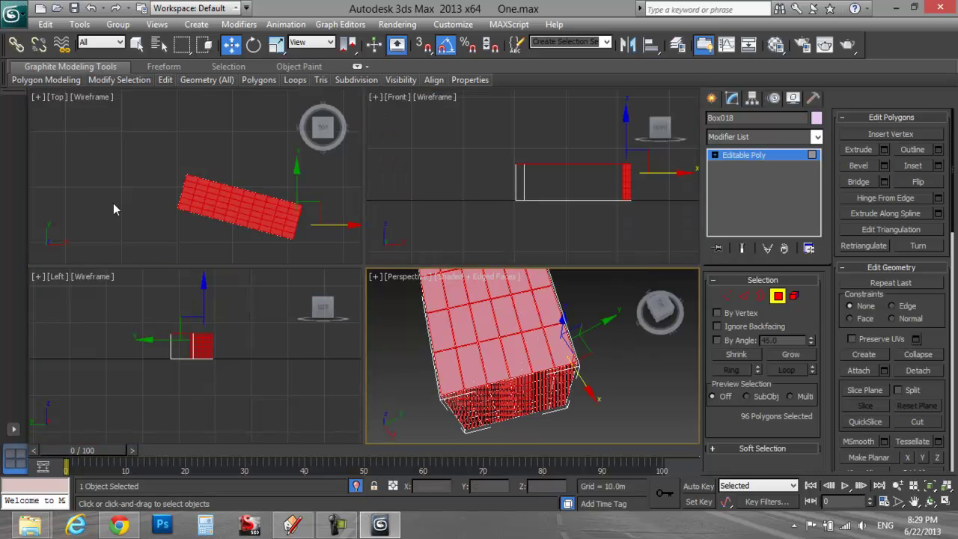
{"action": "right_click", "coordinate": [244, 200]}
{"action": "right_click", "coordinate": [244, 201]}
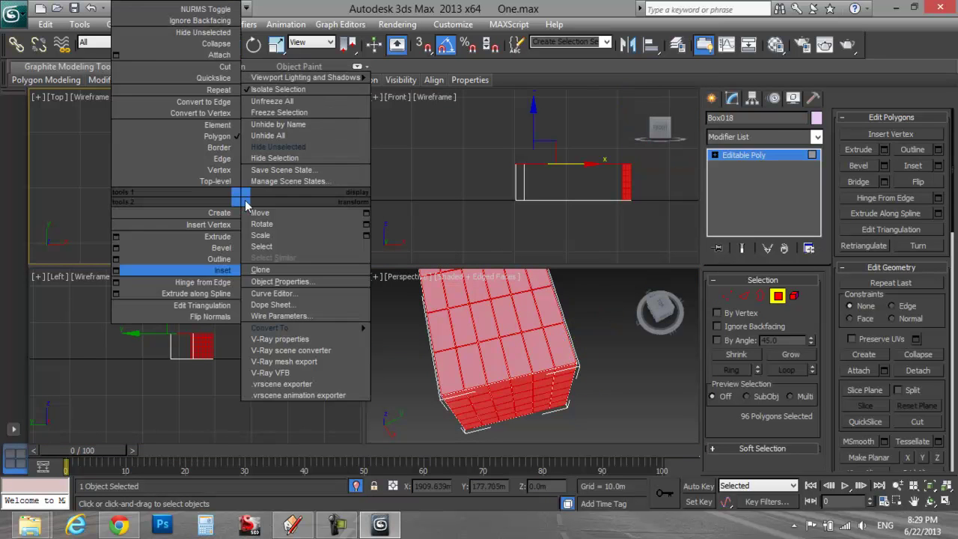
{"action": "left_click", "coordinate": [116, 237]}
{"action": "scroll", "coordinate": [244, 218], "scroll_direction": "up", "scroll_amount": 5}
{"action": "right_click", "coordinate": [543, 378]}
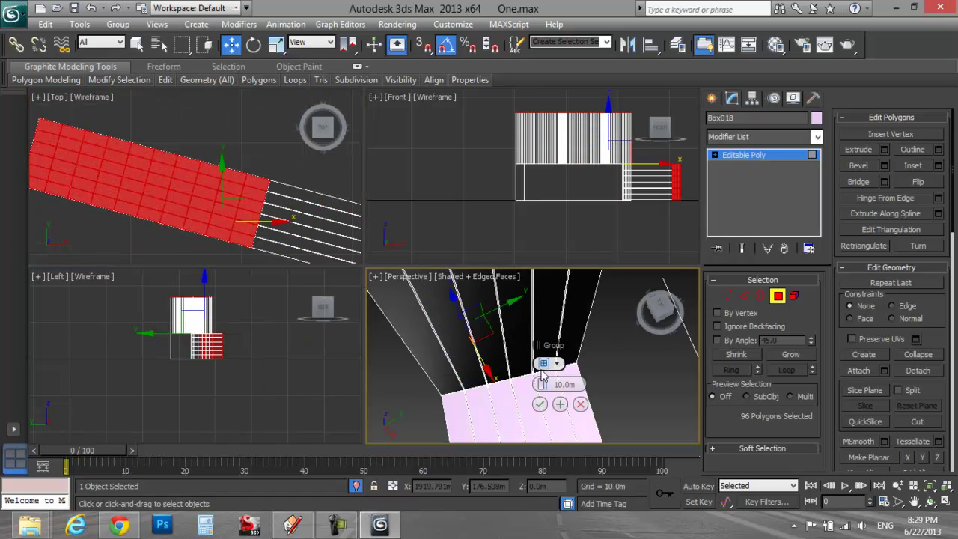
{"action": "scroll", "coordinate": [543, 378], "scroll_direction": "down", "scroll_amount": 5}
{"action": "left_click", "coordinate": [542, 362]}
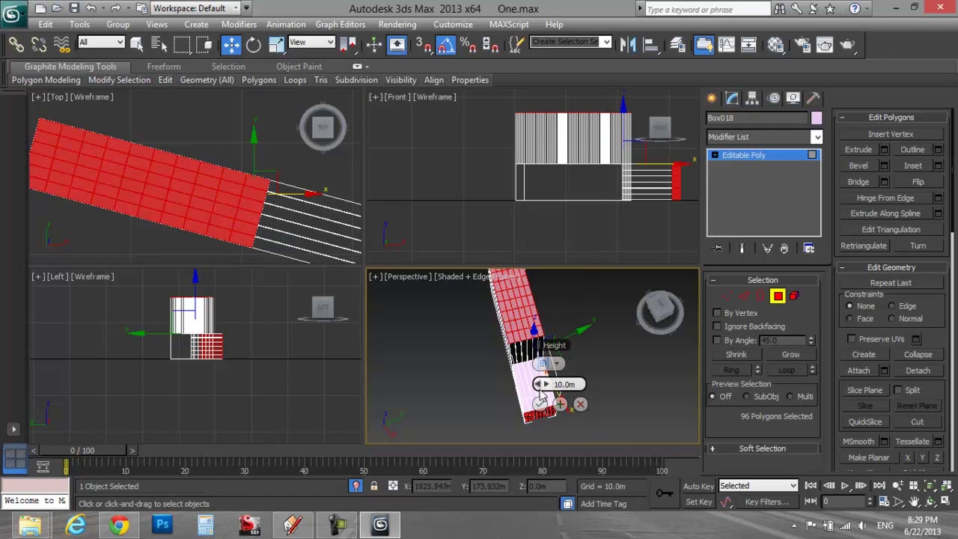
{"action": "left_click_drag", "start_coordinate": [537, 383], "coordinate": [544, 385]}
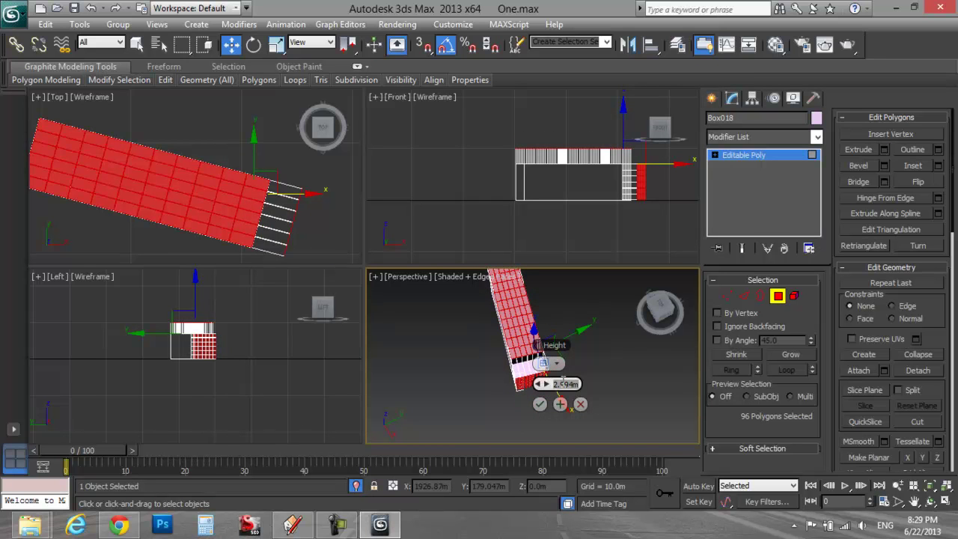
{"action": "key", "text": "Return"}
{"action": "left_click", "coordinate": [539, 404]}
Step: Clear the polygon selection and test-render the perspective view of the tiled block
{"action": "scroll", "coordinate": [524, 389], "scroll_direction": "up", "scroll_amount": 4}
{"action": "left_click", "coordinate": [478, 420]}
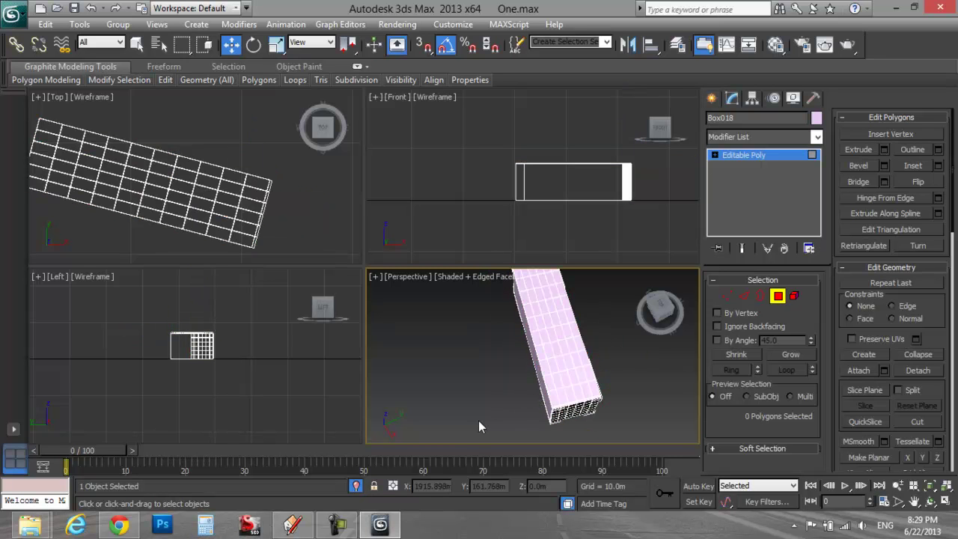
{"action": "middle_click_drag", "start_coordinate": [478, 420], "coordinate": [458, 421]}
{"action": "key", "text": "shift+q"}
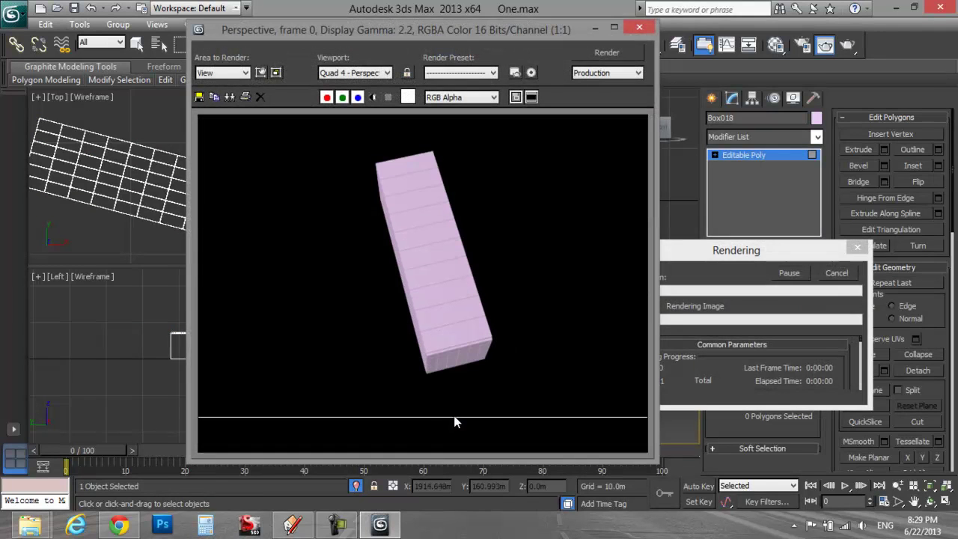
{"action": "left_click", "coordinate": [645, 29]}
Step: Switch to SketchUp and examine the red tiled entrance block of the finished mall from another angle
{"action": "left_click", "coordinate": [306, 526]}
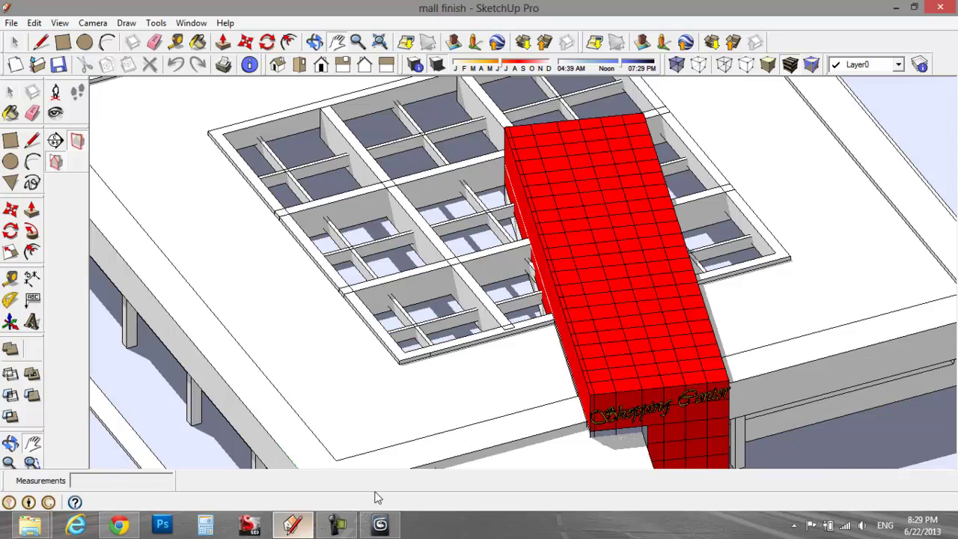
{"action": "middle_click_drag", "start_coordinate": [451, 341], "coordinate": [254, 352]}
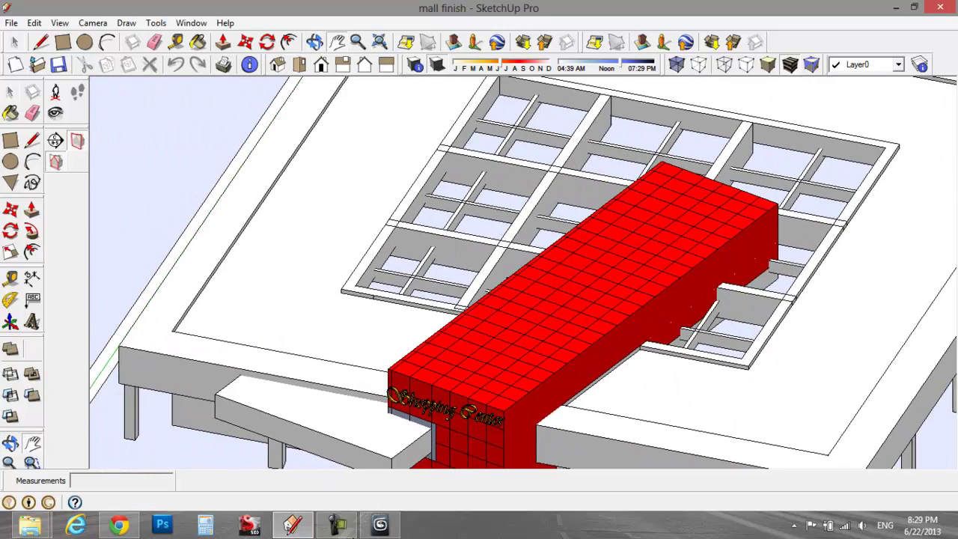
Step: Switch back to 3ds Max, maximize the perspective viewport and end the isolation of the block
{"action": "left_click", "coordinate": [380, 526]}
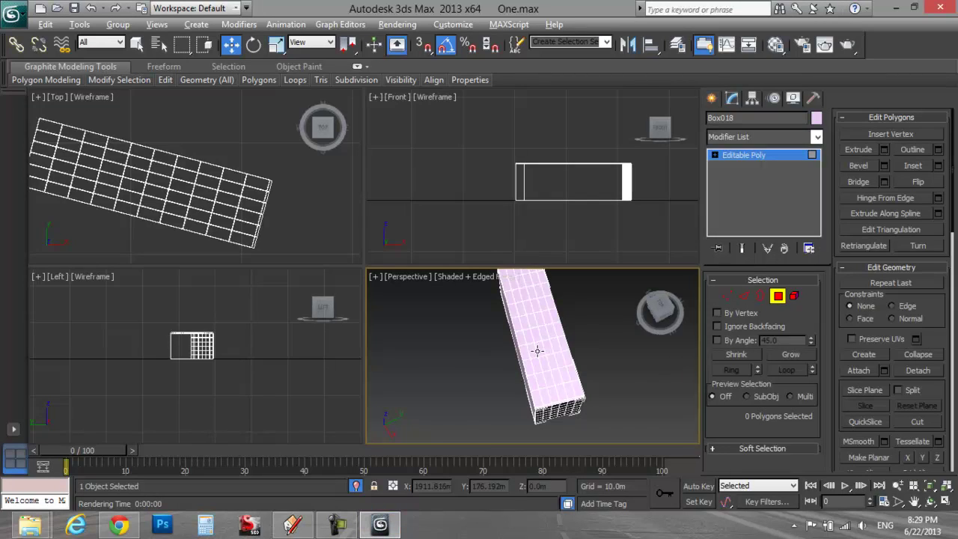
{"action": "key", "text": "alt+w"}
{"action": "key", "text": "alt+q"}
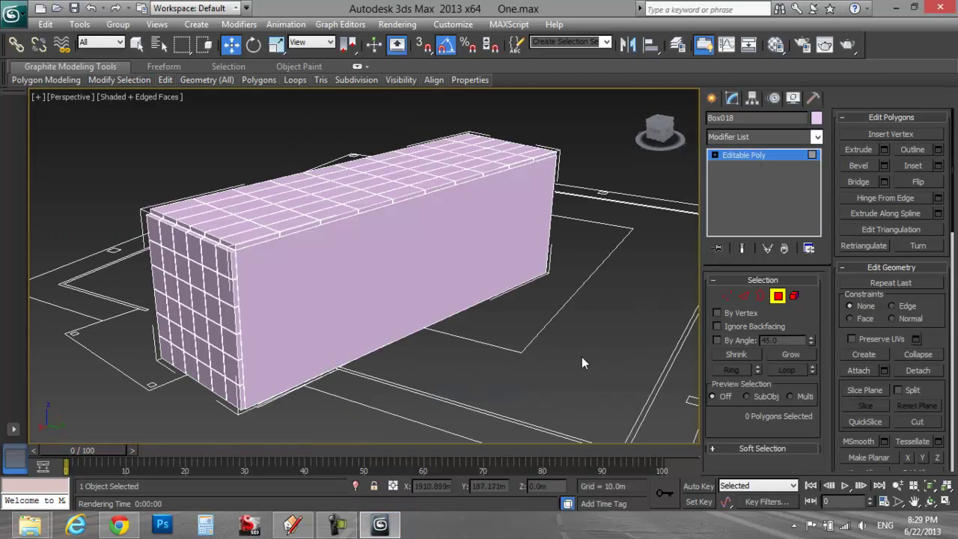
Step: Leave polygon editing of the tiled block and unhide all the mall's objects
{"action": "left_click", "coordinate": [793, 296]}
{"action": "left_click", "coordinate": [777, 295]}
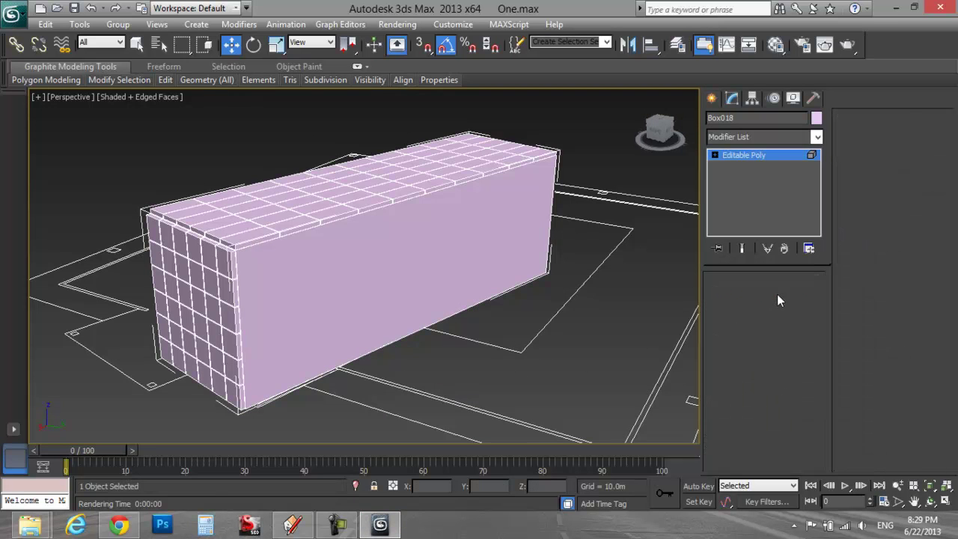
{"action": "right_click", "coordinate": [585, 306]}
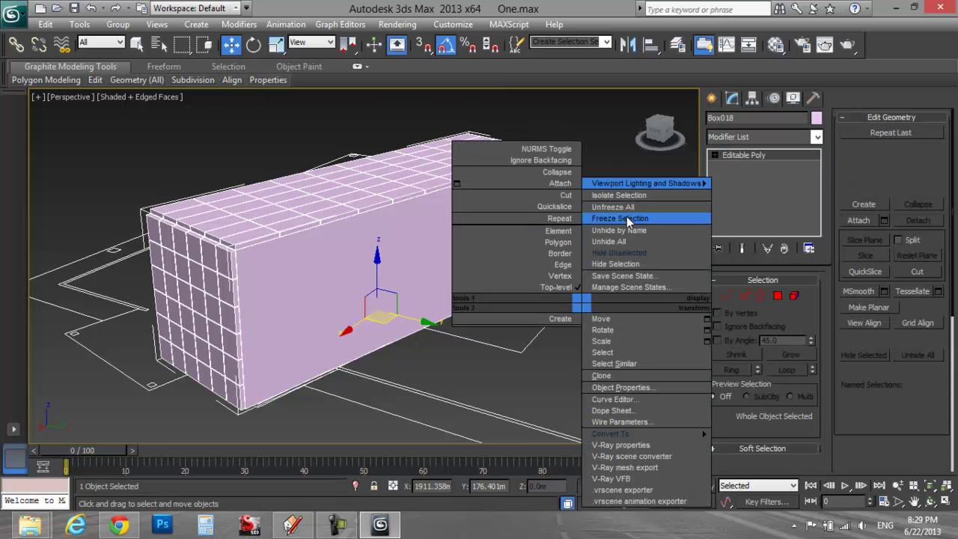
{"action": "left_click", "coordinate": [618, 242]}
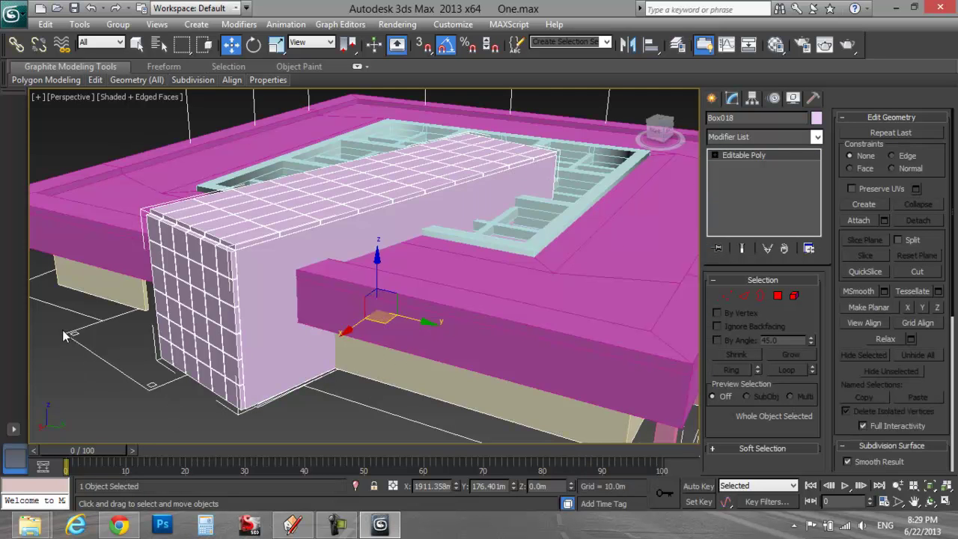
Step: Trace the small square column at the porch's outer corner away from the tiled block with a closed four-point spline
{"action": "scroll", "coordinate": [94, 364], "scroll_direction": "up", "scroll_amount": 10}
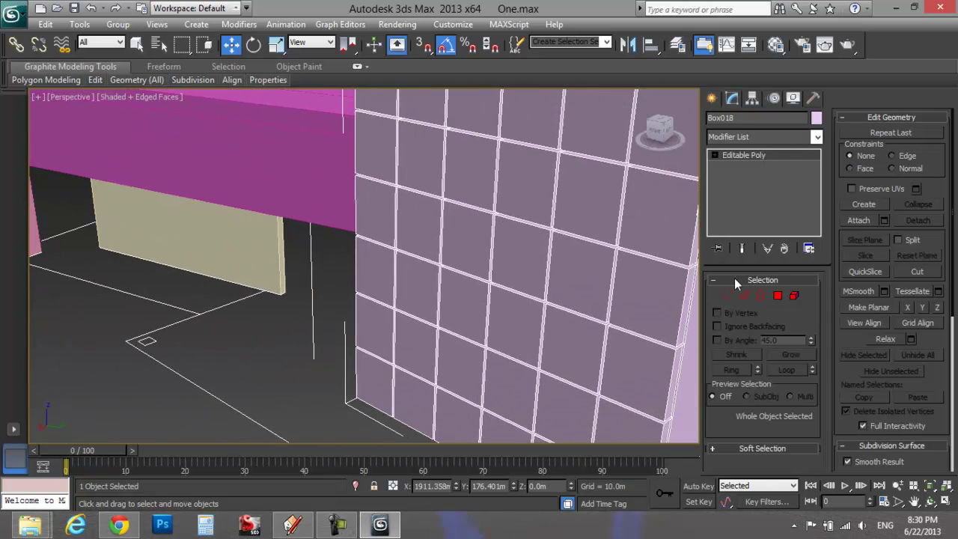
{"action": "left_click", "coordinate": [712, 98]}
{"action": "left_click", "coordinate": [734, 121]}
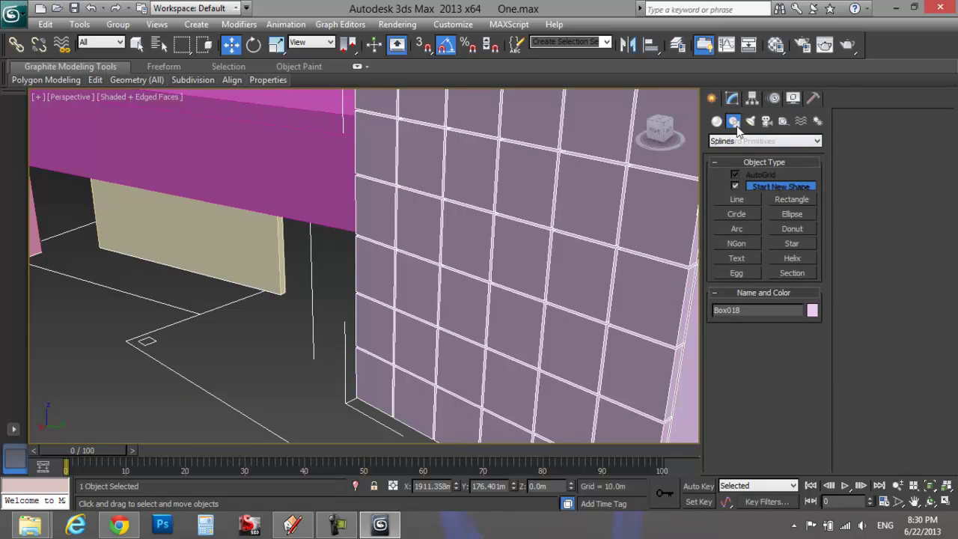
{"action": "left_click", "coordinate": [749, 201]}
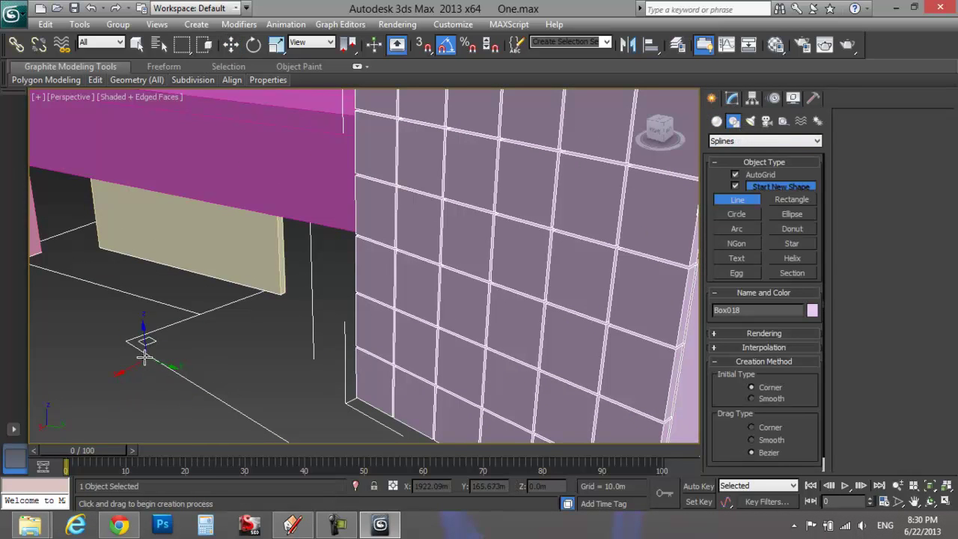
{"action": "key", "text": "alt+w"}
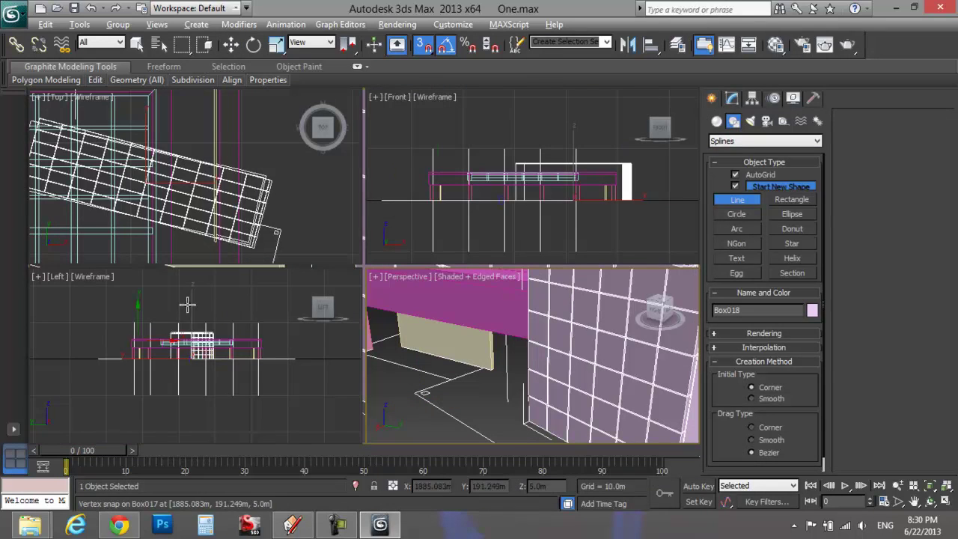
{"action": "middle_click", "coordinate": [295, 168]}
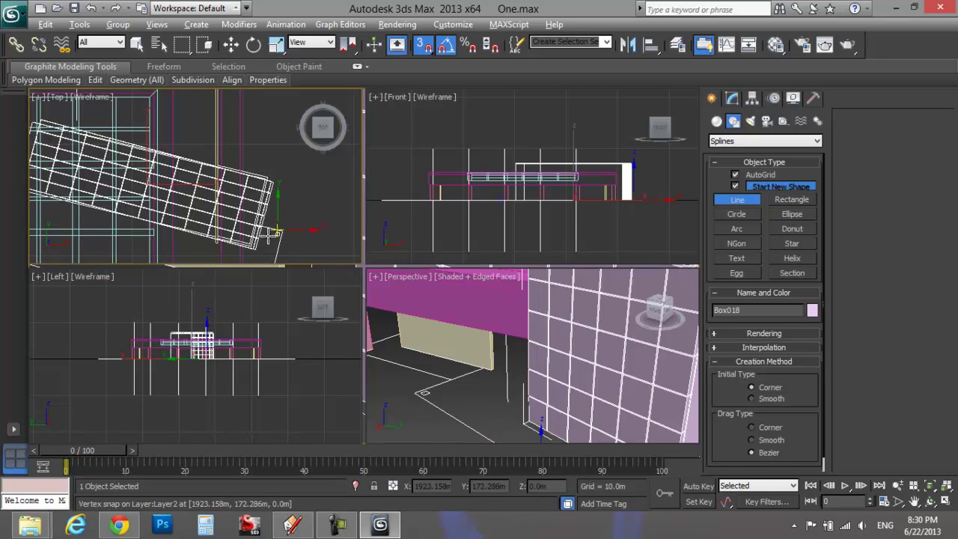
{"action": "key", "text": "alt+w"}
{"action": "middle_click_drag", "start_coordinate": [381, 226], "coordinate": [253, 79]}
{"action": "scroll", "coordinate": [338, 417], "scroll_direction": "up", "scroll_amount": 3}
{"action": "middle_click_drag", "start_coordinate": [342, 362], "coordinate": [317, 224]}
{"action": "scroll", "coordinate": [336, 381], "scroll_direction": "up", "scroll_amount": 3}
{"action": "middle_click_drag", "start_coordinate": [336, 383], "coordinate": [382, 222]}
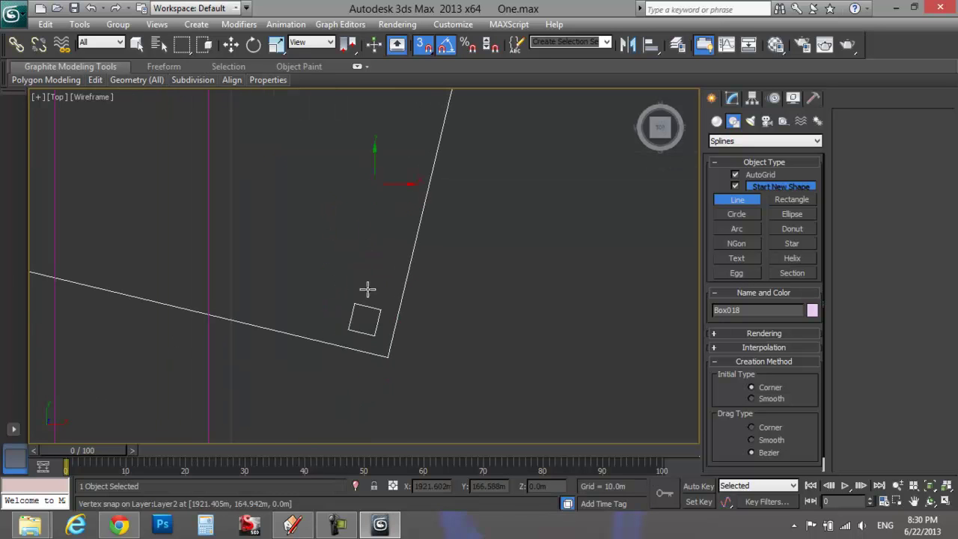
{"action": "left_click", "coordinate": [349, 329]}
{"action": "left_click", "coordinate": [374, 335]}
{"action": "left_click", "coordinate": [380, 310]}
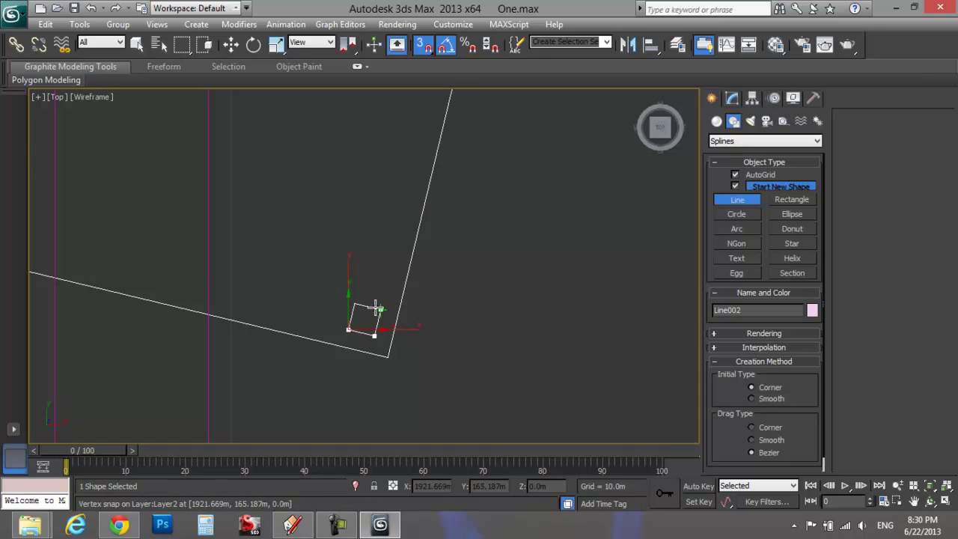
{"action": "left_click", "coordinate": [355, 305]}
{"action": "left_click", "coordinate": [349, 329]}
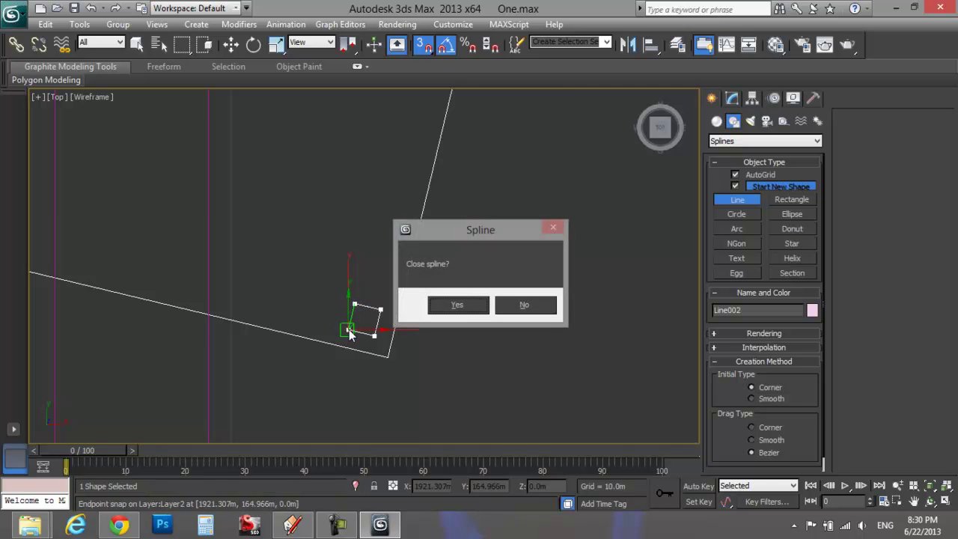
{"action": "key", "text": "Return"}
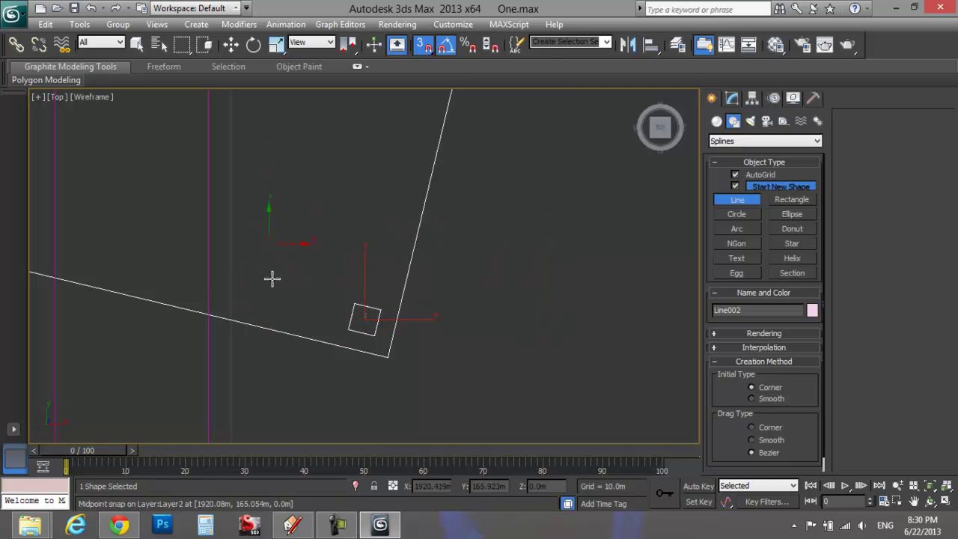
Step: Clone the column outline once as an instance and place it on the plan's column square nearest the tiled block
{"action": "left_click", "coordinate": [229, 44]}
{"action": "left_click_drag", "start_coordinate": [370, 281], "coordinate": [420, 148], "text": "shift"}
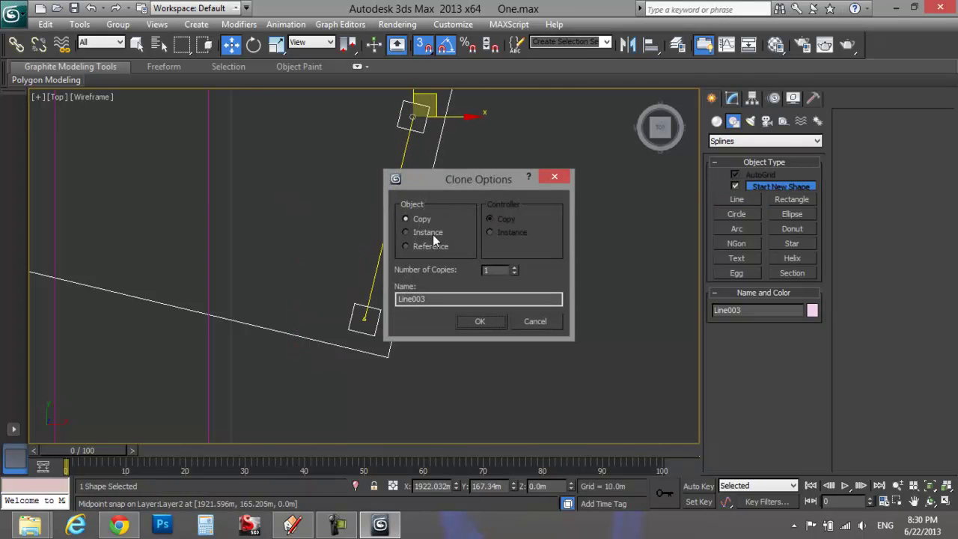
{"action": "left_click", "coordinate": [488, 323]}
{"action": "mouse_move", "coordinate": [429, 199]}
{"action": "middle_mouse_down"}
{"action": "mouse_move", "coordinate": [424, 387]}
{"action": "mouse_move", "coordinate": [413, 431]}
{"action": "middle_mouse_up"}
{"action": "scroll", "coordinate": [404, 310], "scroll_direction": "down", "scroll_amount": 2}
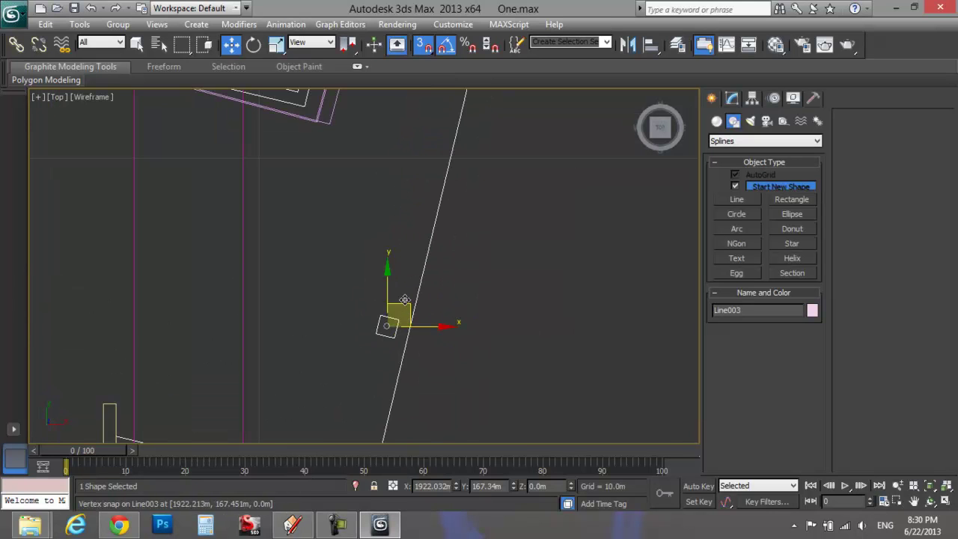
{"action": "left_click_drag", "start_coordinate": [404, 315], "coordinate": [471, 128]}
{"action": "middle_click_drag", "start_coordinate": [410, 182], "coordinate": [328, 365]}
{"action": "left_click_drag", "start_coordinate": [366, 302], "coordinate": [368, 202]}
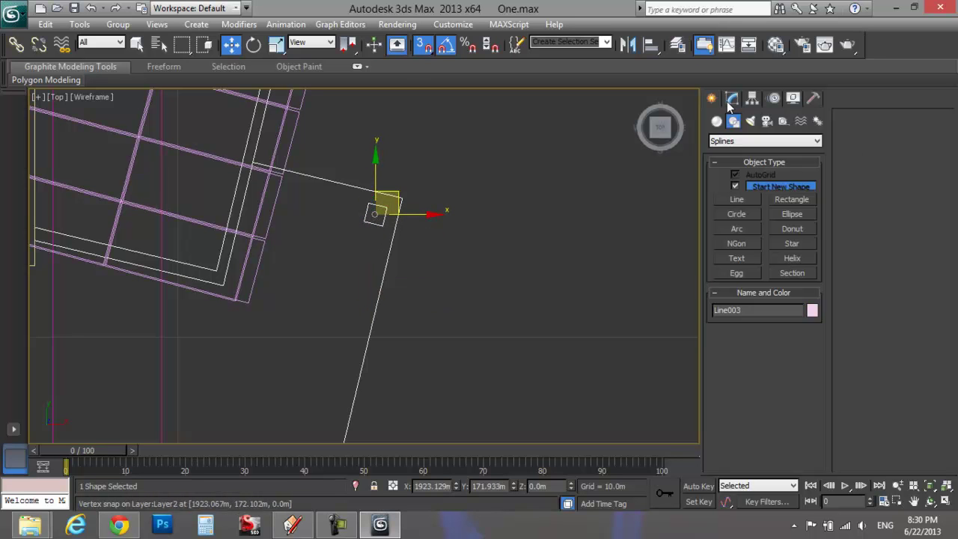
Step: Extrude the two instanced column outlines 3.5 m with 1 segment
{"action": "left_click", "coordinate": [731, 99]}
{"action": "left_click", "coordinate": [770, 135]}
{"action": "type", "text": "ex"}
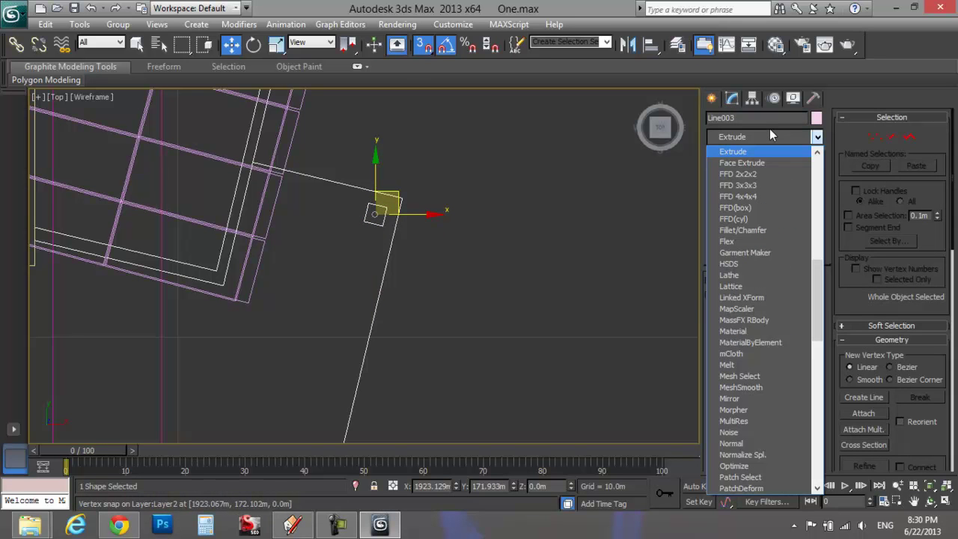
{"action": "left_click", "coordinate": [758, 152]}
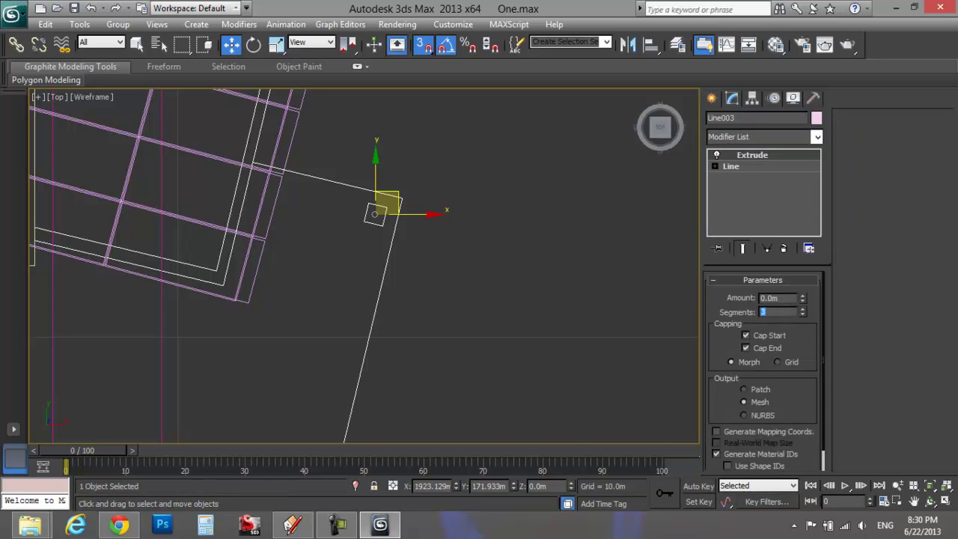
{"action": "left_click", "coordinate": [567, 431]}
{"action": "scroll", "coordinate": [524, 329], "scroll_direction": "down", "scroll_amount": 4}
{"action": "key", "text": "alt+w"}
{"action": "left_click", "coordinate": [526, 389]}
{"action": "middle_click_drag", "start_coordinate": [525, 388], "coordinate": [552, 391]}
{"action": "left_click", "coordinate": [595, 390]}
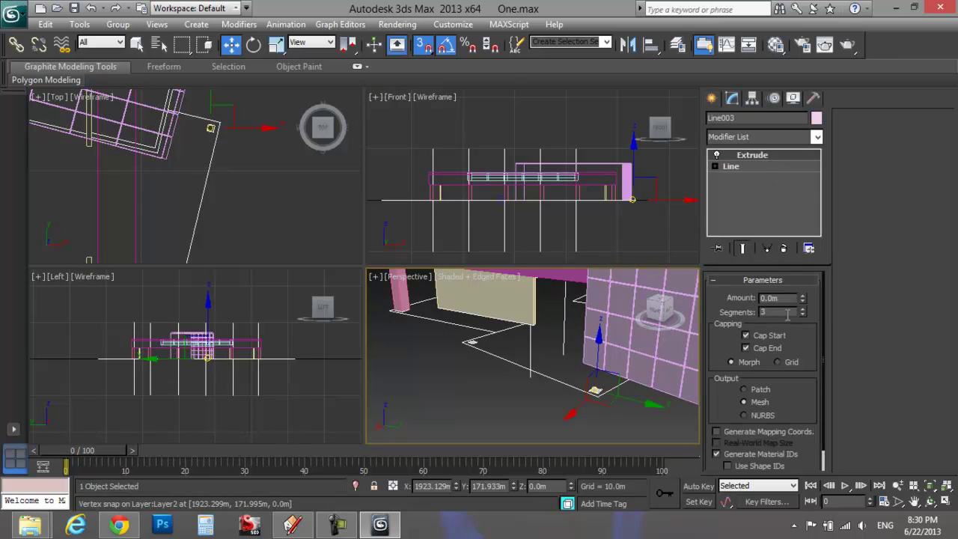
{"action": "type", "text": "1"}
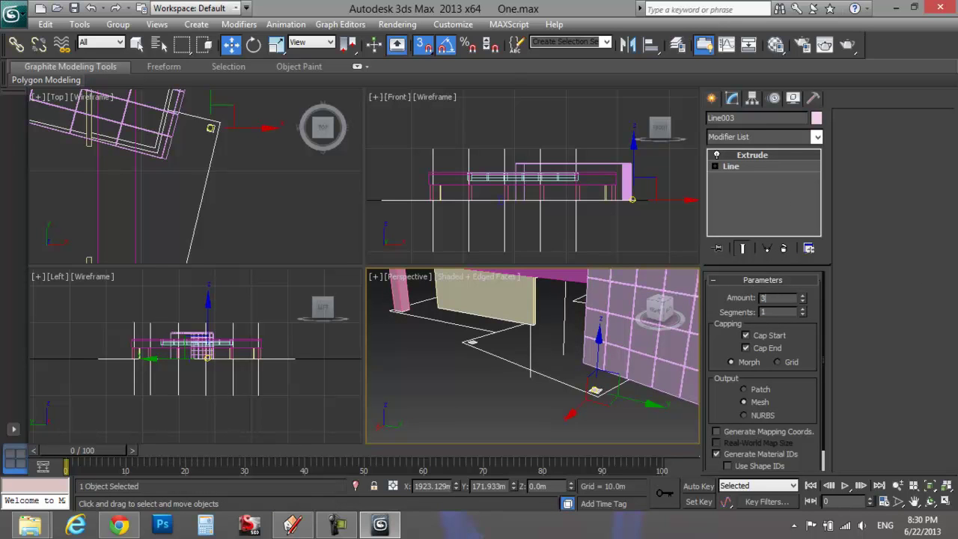
{"action": "type", "text": "3"}
{"action": "key", "text": "Return"}
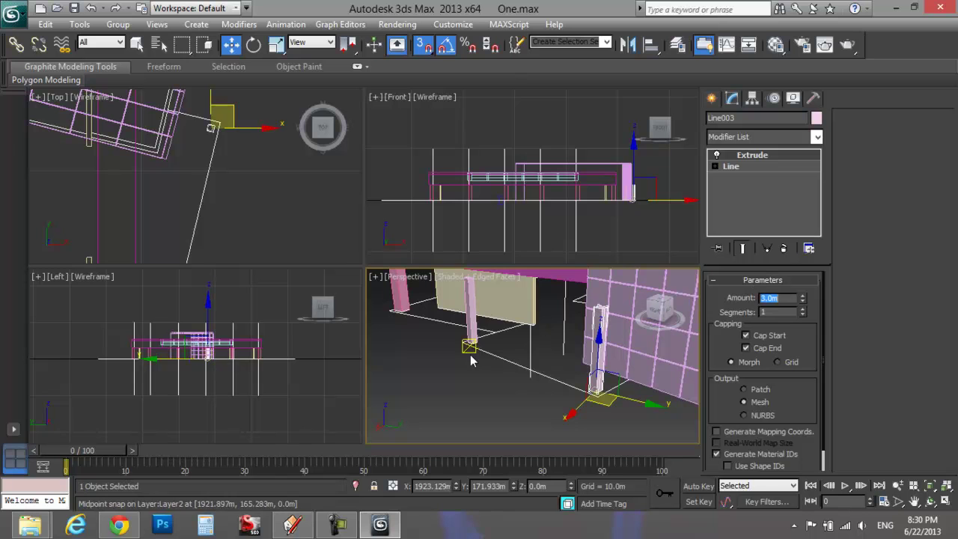
{"action": "middle_click_drag", "start_coordinate": [474, 388], "coordinate": [512, 411]}
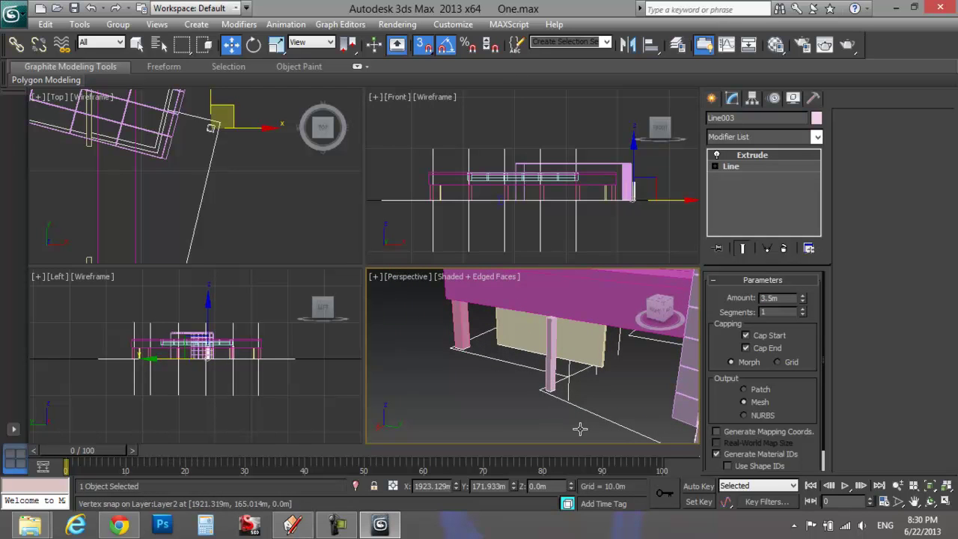
Step: Trace a new spline in the top view from the wall along the slanted porch outline through its two outer corners
{"action": "right_click", "coordinate": [214, 198]}
{"action": "key", "text": "alt+w"}
{"action": "left_click", "coordinate": [348, 238]}
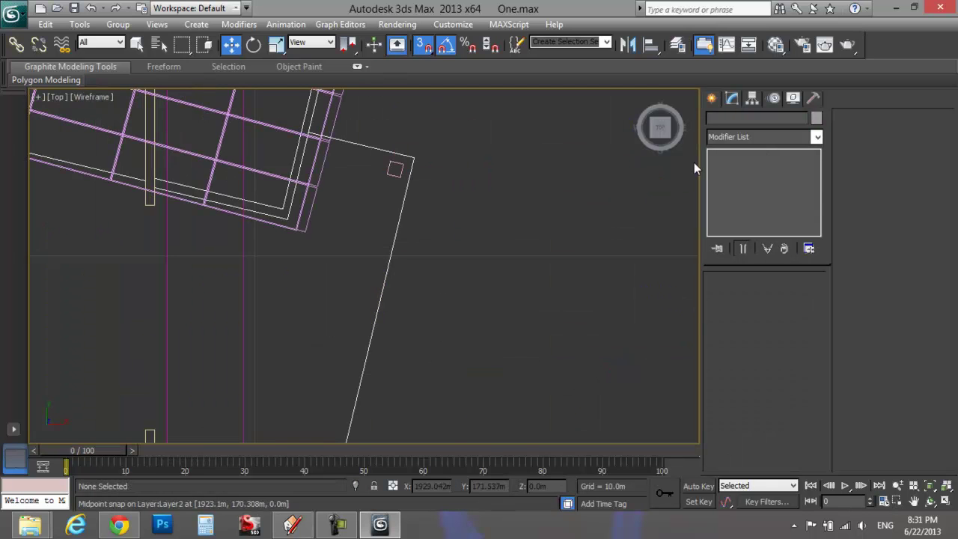
{"action": "left_click", "coordinate": [713, 98]}
{"action": "left_click", "coordinate": [734, 196]}
{"action": "middle_click_drag", "start_coordinate": [464, 148], "coordinate": [501, 80]}
{"action": "scroll", "coordinate": [362, 250], "scroll_direction": "down", "scroll_amount": 2}
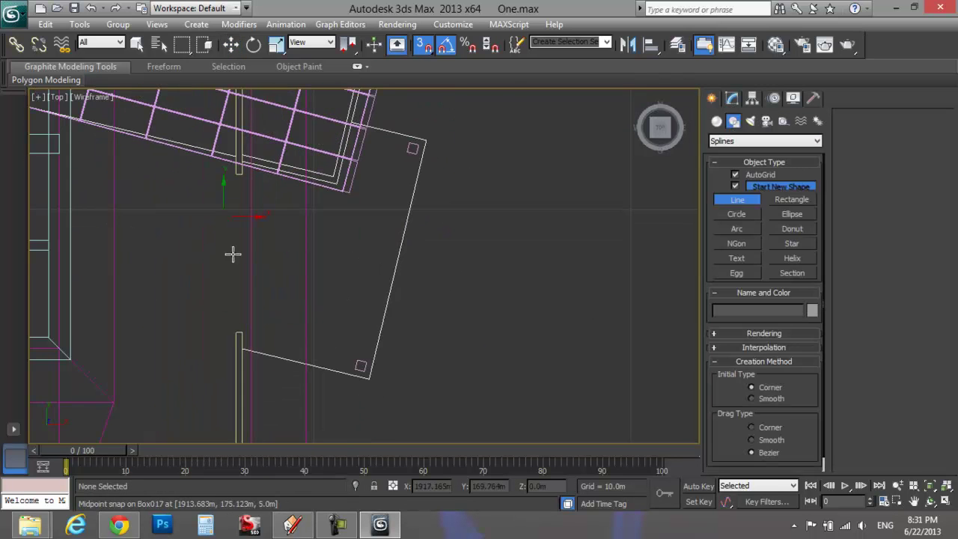
{"action": "left_click", "coordinate": [241, 351]}
{"action": "left_click", "coordinate": [368, 379]}
{"action": "right_click", "coordinate": [369, 382]}
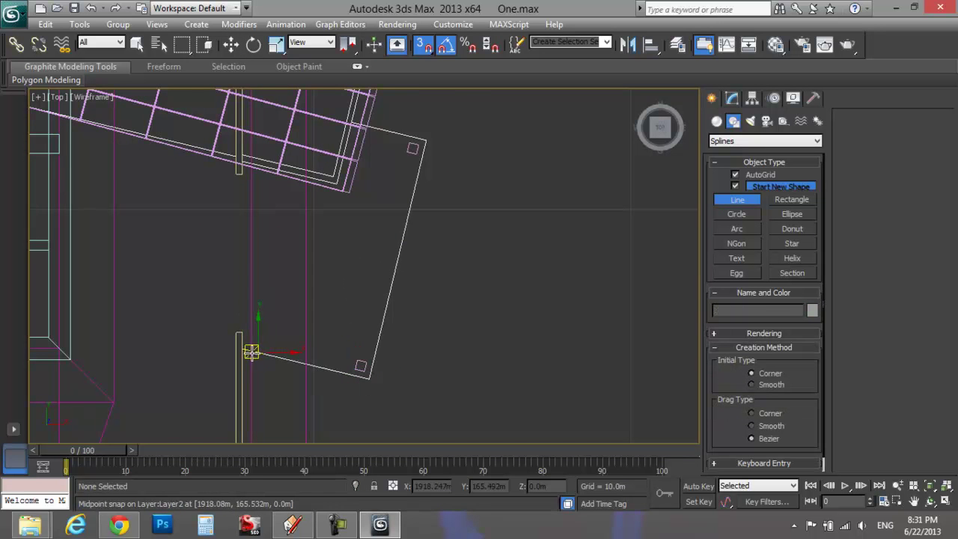
{"action": "scroll", "coordinate": [254, 348], "scroll_direction": "up", "scroll_amount": 4}
{"action": "left_click", "coordinate": [282, 359]}
{"action": "left_click", "coordinate": [537, 419]}
{"action": "middle_click_drag", "start_coordinate": [599, 214], "coordinate": [538, 385]}
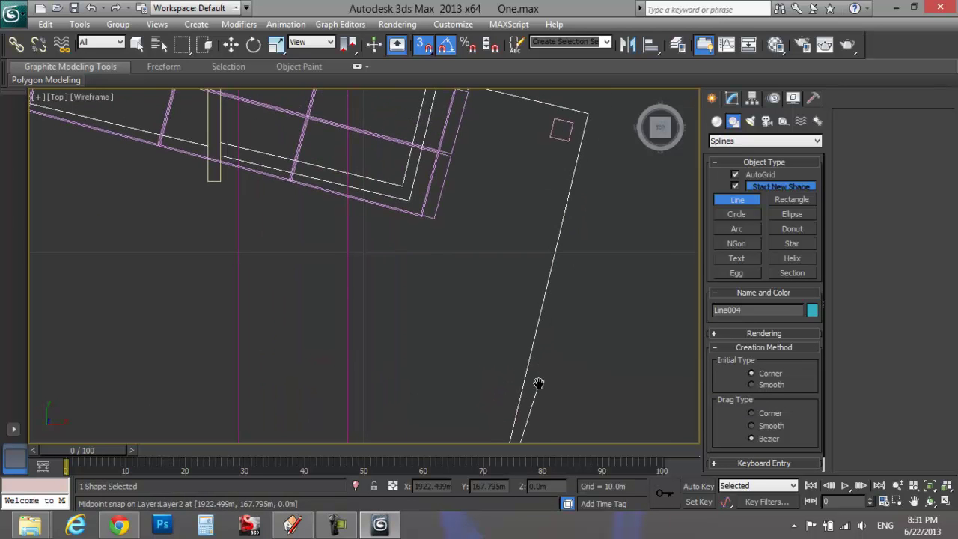
{"action": "left_click", "coordinate": [591, 113]}
Step: Continue the porch spline under the tiled block and close it back at its starting point on the wall
{"action": "middle_click_drag", "start_coordinate": [590, 113], "coordinate": [628, 231]}
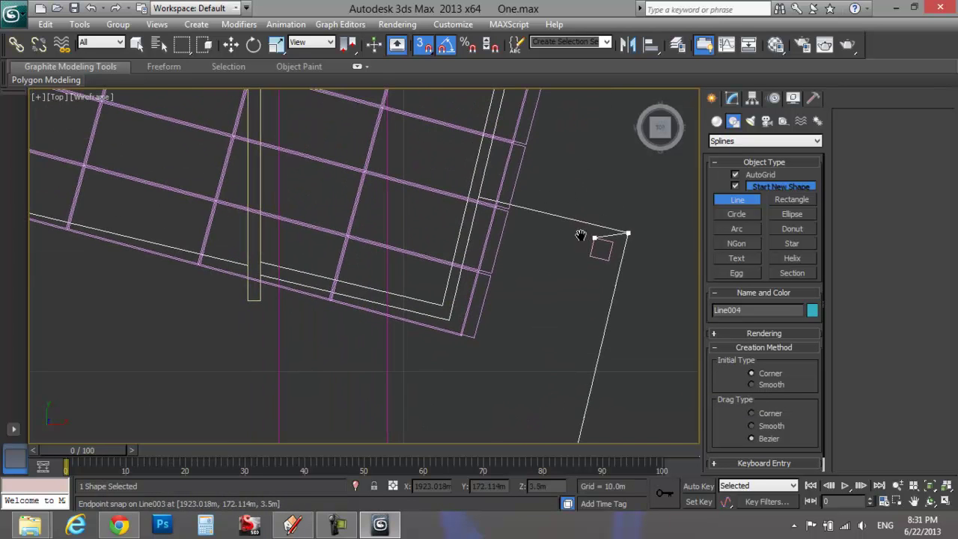
{"action": "left_click", "coordinate": [479, 196]}
{"action": "middle_click_drag", "start_coordinate": [403, 316], "coordinate": [435, 302]}
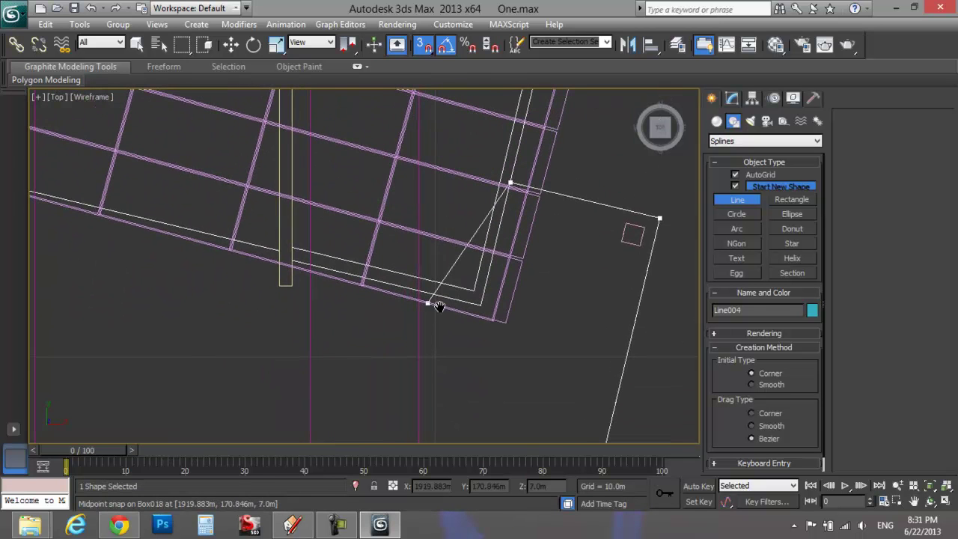
{"action": "left_click", "coordinate": [398, 156]}
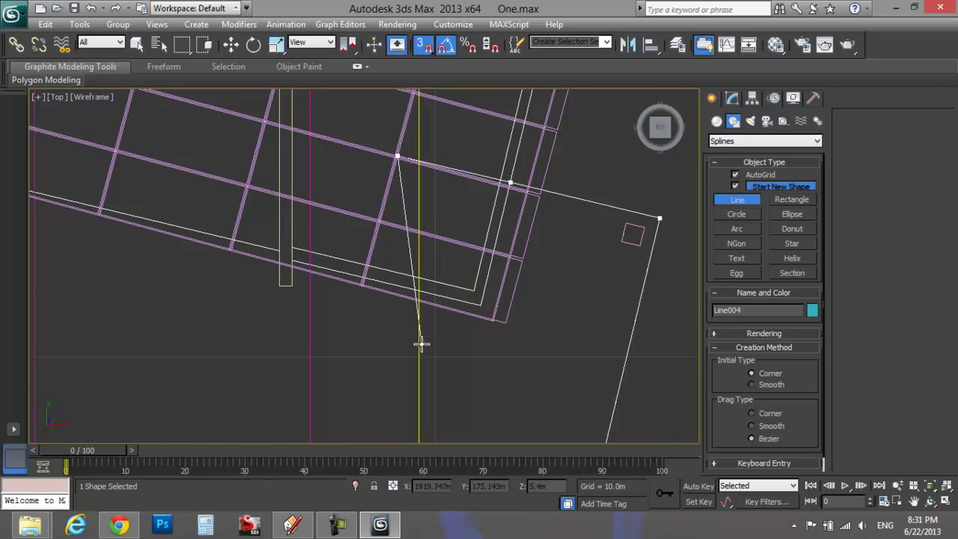
{"action": "middle_click_drag", "start_coordinate": [420, 344], "coordinate": [436, 175]}
{"action": "middle_click_drag", "start_coordinate": [426, 374], "coordinate": [436, 175]}
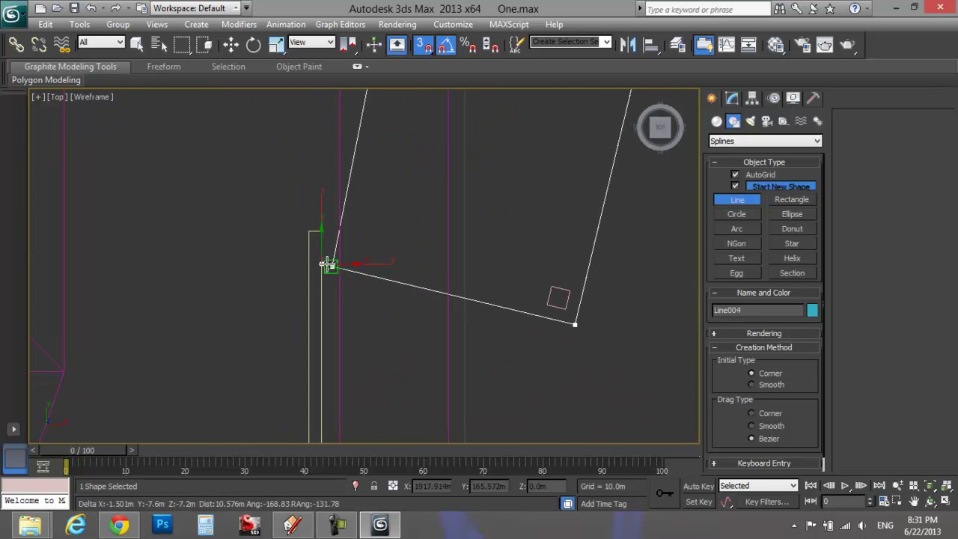
{"action": "left_click", "coordinate": [323, 266]}
{"action": "left_click", "coordinate": [479, 308]}
{"action": "middle_click_drag", "start_coordinate": [389, 170], "coordinate": [455, 443]}
{"action": "middle_click_drag", "start_coordinate": [438, 224], "coordinate": [457, 352]}
{"action": "scroll", "coordinate": [457, 338], "scroll_direction": "down", "scroll_amount": 2}
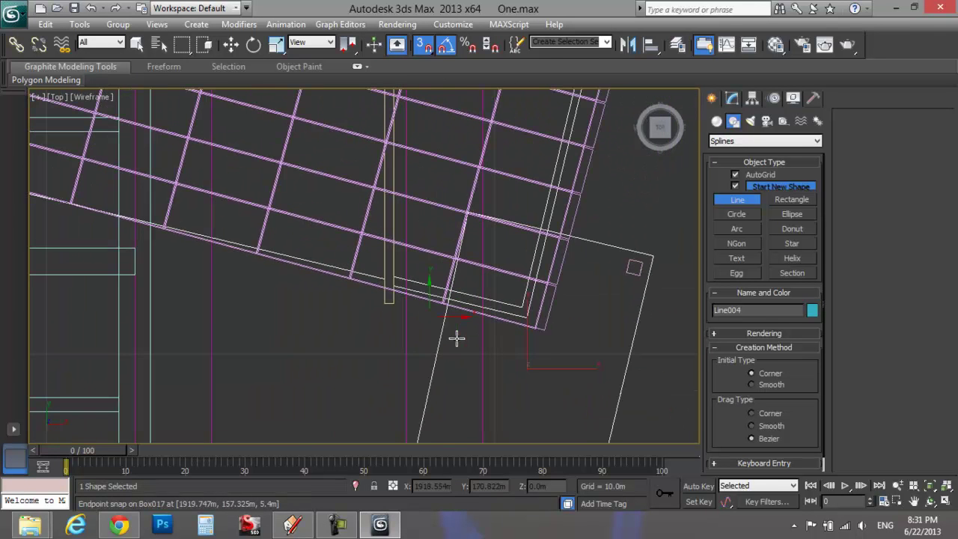
Step: Move the porch spline's vertex inside the tiled block back to the wall line and leave vertex editing
{"action": "left_click", "coordinate": [727, 100]}
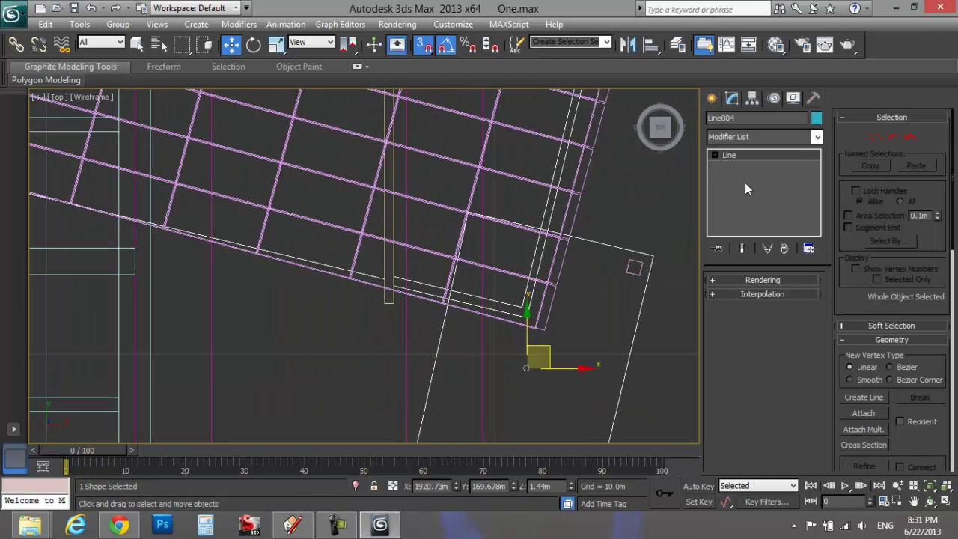
{"action": "left_click", "coordinate": [877, 137]}
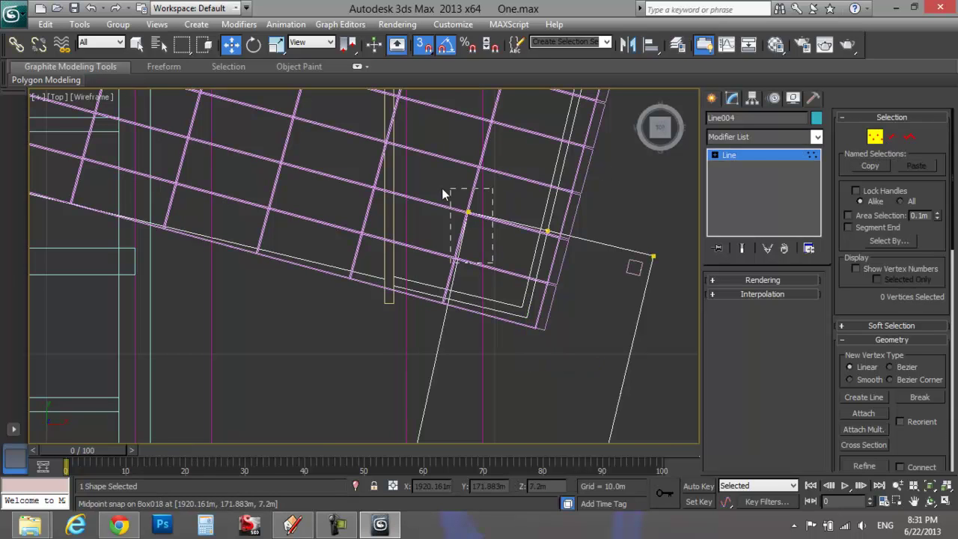
{"action": "left_click", "coordinate": [465, 212]}
{"action": "left_click_drag", "start_coordinate": [488, 195], "coordinate": [417, 177]}
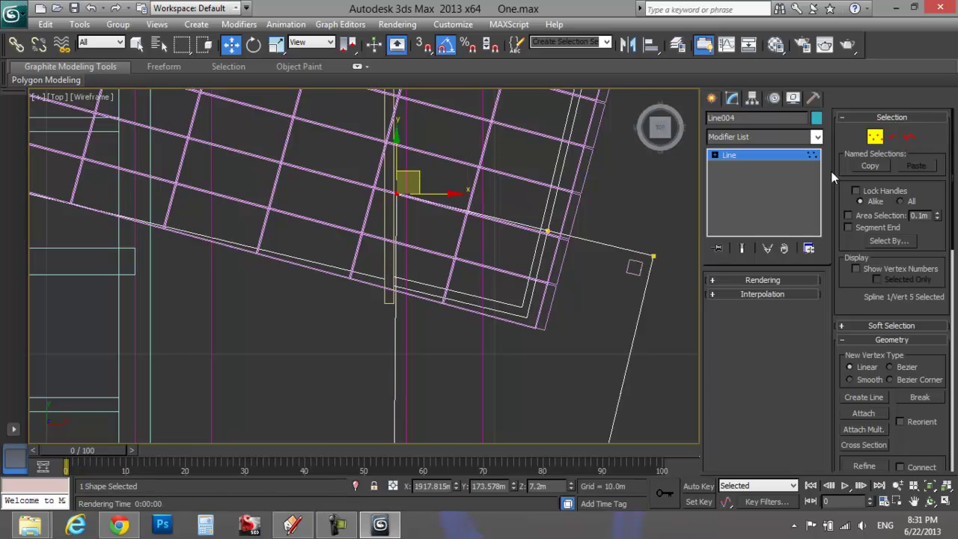
{"action": "left_click", "coordinate": [875, 138]}
Step: Apply an Extrude modifier to the closed porch spline and bring its solid into view in the perspective view
{"action": "left_click", "coordinate": [797, 140]}
{"action": "key", "text": "e"}
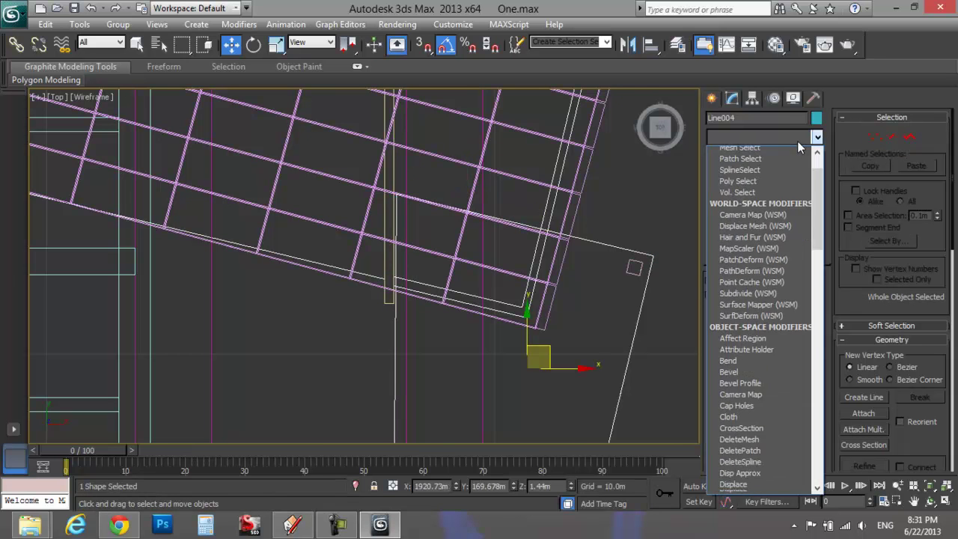
{"action": "left_click", "coordinate": [785, 152]}
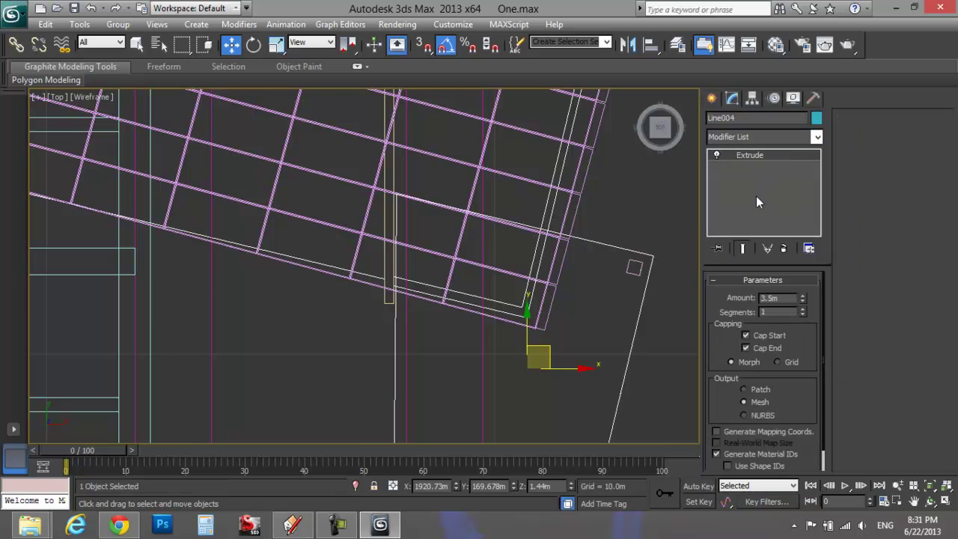
{"action": "key", "text": "alt+w"}
{"action": "middle_click", "coordinate": [536, 335]}
{"action": "middle_click_drag", "start_coordinate": [537, 334], "coordinate": [495, 327]}
{"action": "middle_click_drag", "start_coordinate": [522, 358], "coordinate": [568, 367]}
Step: Switch to SketchUp to check the porch slab in the reference model, return to 3ds Max and set the extrusion amount to 1.5 m
{"action": "left_click", "coordinate": [294, 523]}
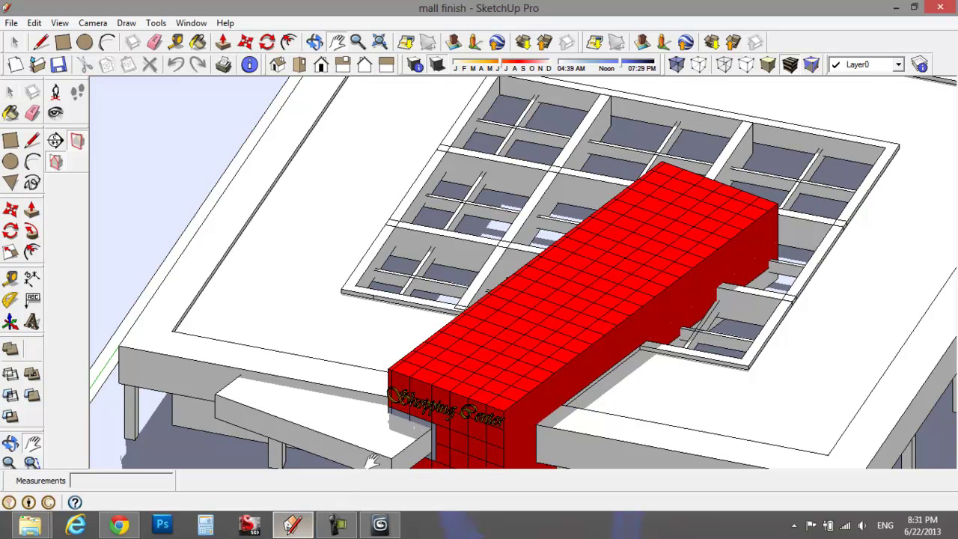
{"action": "middle_click_drag", "start_coordinate": [410, 412], "coordinate": [476, 308]}
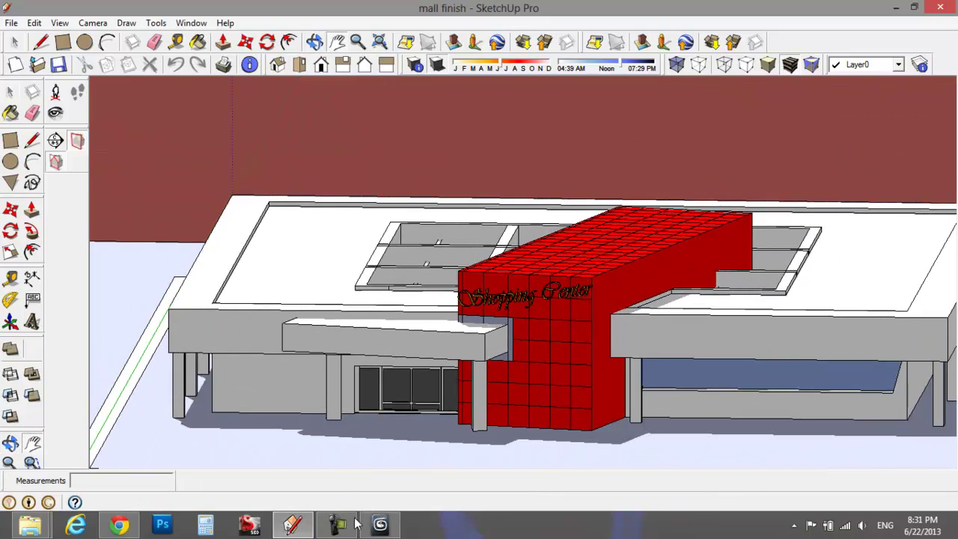
{"action": "left_click", "coordinate": [380, 524]}
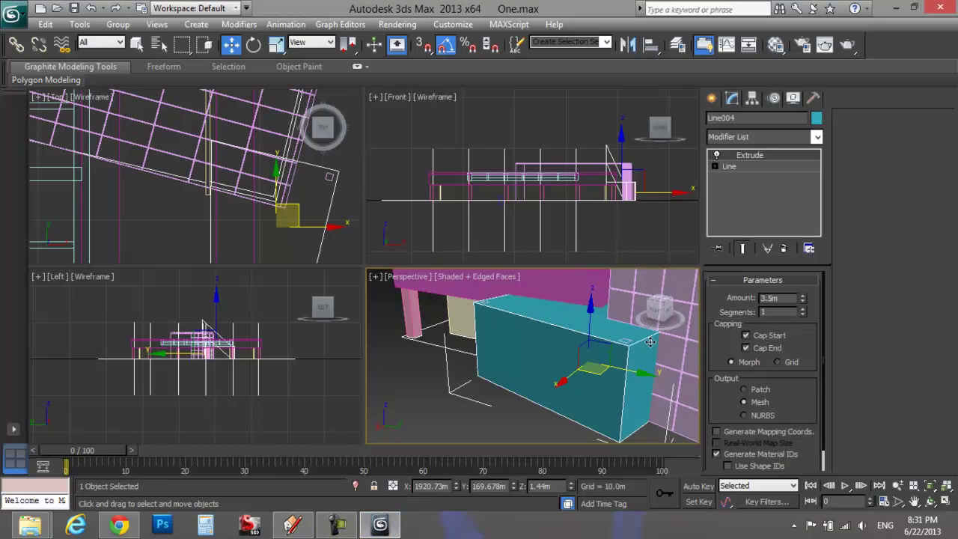
{"action": "left_click", "coordinate": [766, 298]}
{"action": "type", "text": "1.5"}
{"action": "key", "text": "Return"}
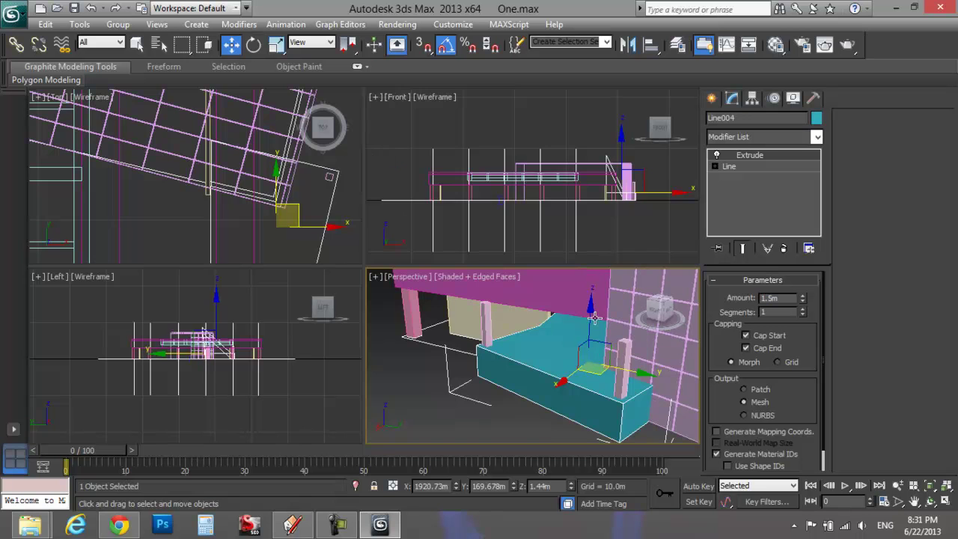
Step: Raise the porch slab vertically and snap its underside to the column tops in the left view, at Z 5.0 m
{"action": "key", "text": "alt+w"}
{"action": "middle_click_drag", "start_coordinate": [524, 372], "coordinate": [592, 405]}
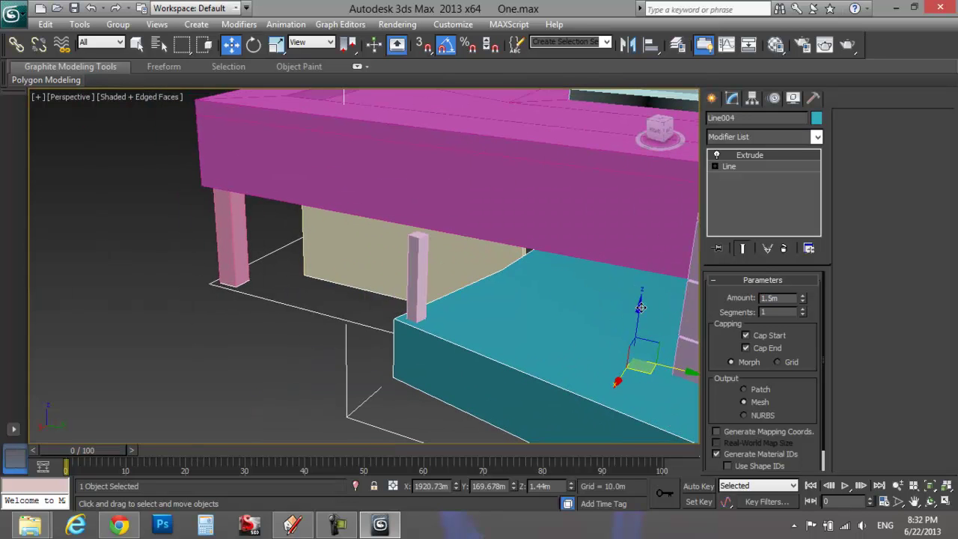
{"action": "left_click_drag", "start_coordinate": [637, 315], "coordinate": [645, 225]}
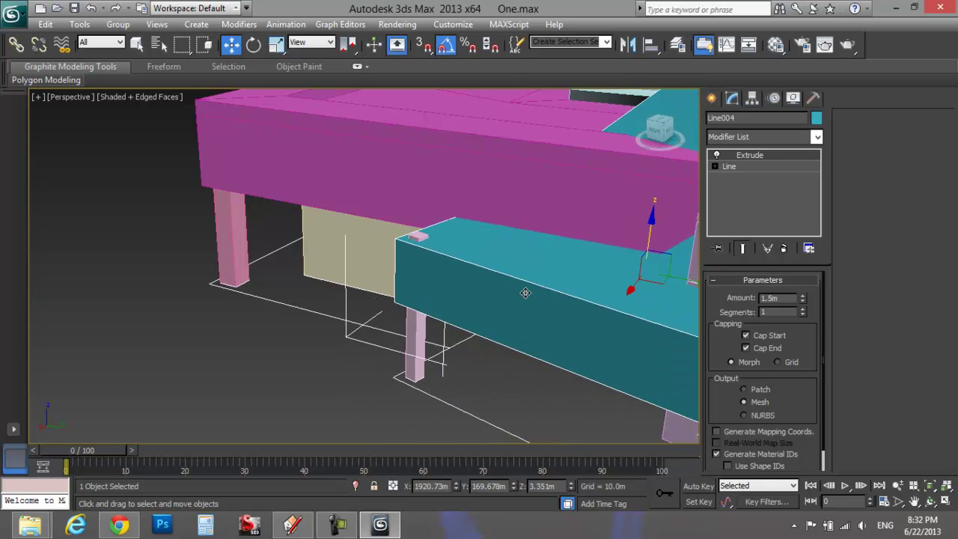
{"action": "key", "text": "alt+w"}
{"action": "left_click", "coordinate": [217, 337]}
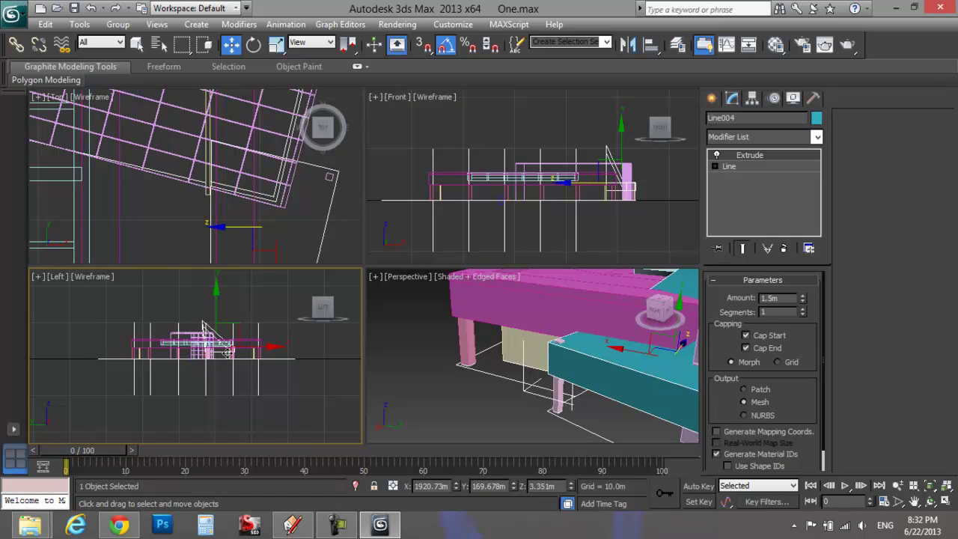
{"action": "scroll", "coordinate": [224, 354], "scroll_direction": "up", "scroll_amount": 5}
{"action": "middle_click_drag", "start_coordinate": [224, 354], "coordinate": [219, 434]}
{"action": "key", "text": "alt+w"}
{"action": "middle_click_drag", "start_coordinate": [366, 378], "coordinate": [287, 362]}
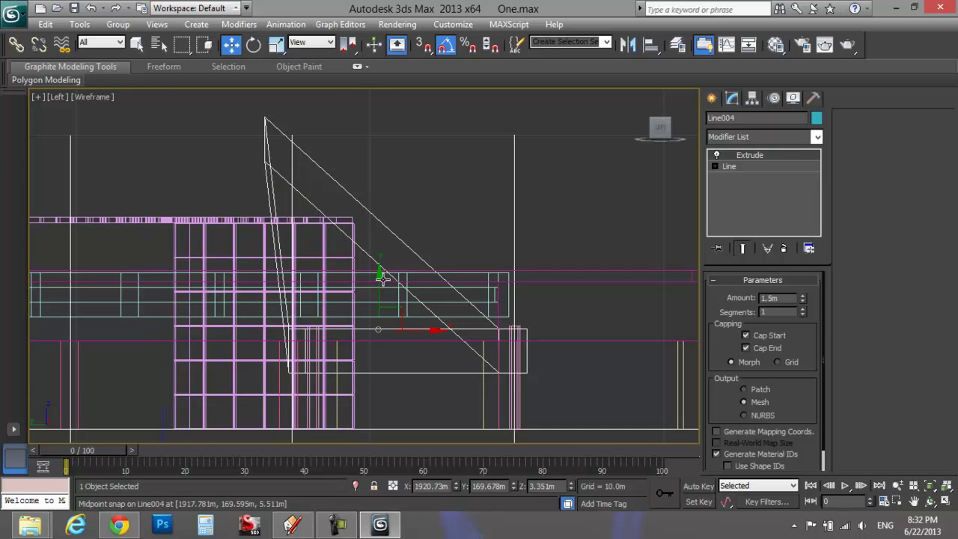
{"action": "left_click_drag", "start_coordinate": [379, 278], "coordinate": [528, 278]}
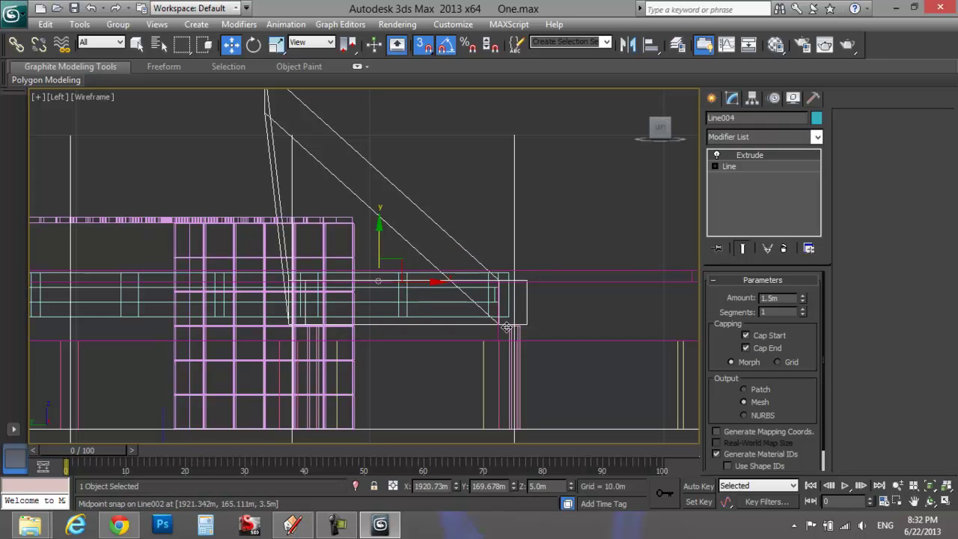
Step: Lower the porch spline's stray high vertex by snapping it vertically to the level of the other vertices, and return to the Extrude modifier
{"action": "middle_click_drag", "start_coordinate": [346, 158], "coordinate": [374, 234]}
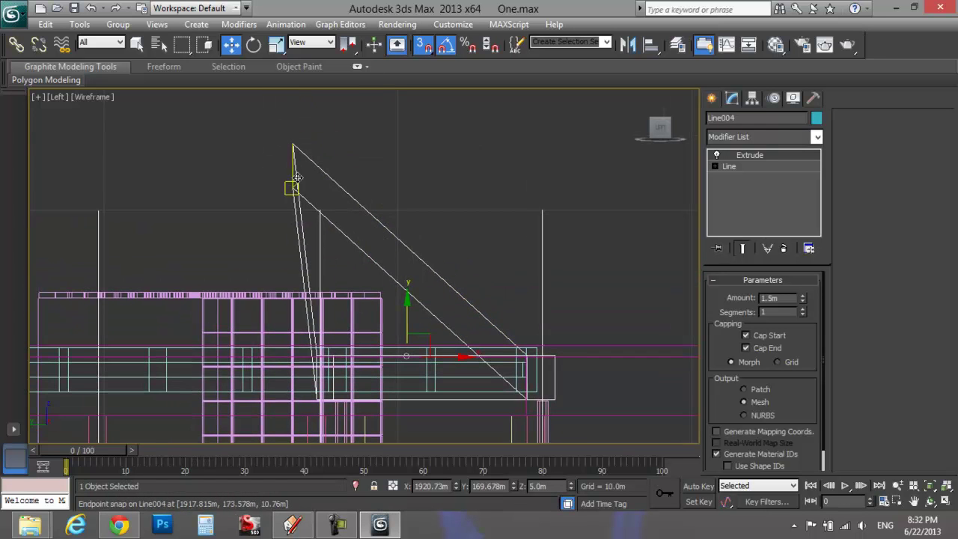
{"action": "key", "text": "alt+w"}
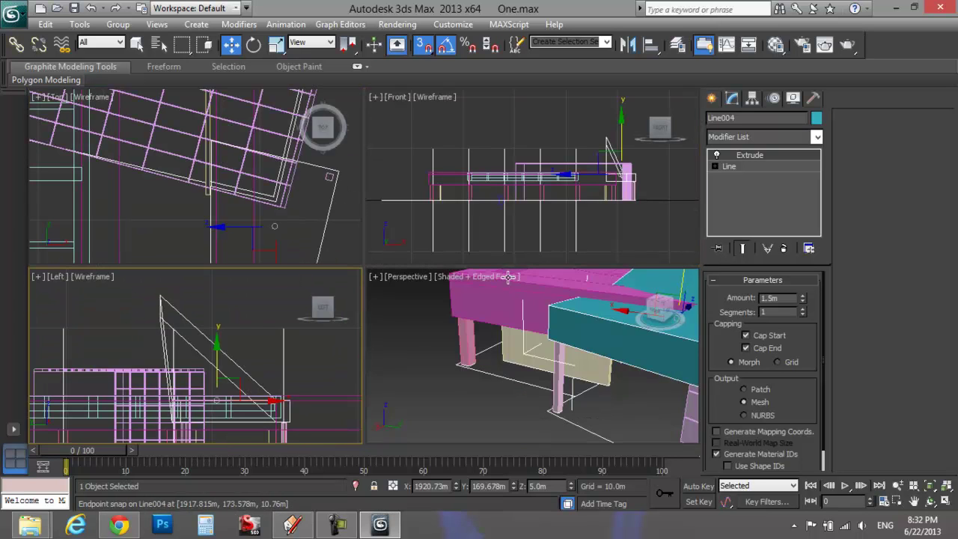
{"action": "middle_click_drag", "start_coordinate": [562, 384], "coordinate": [470, 386], "text": "alt"}
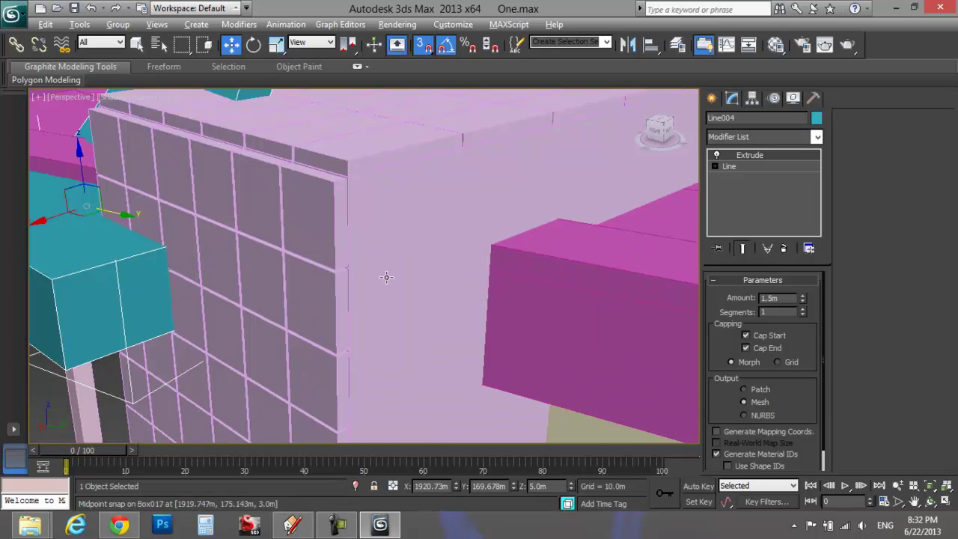
{"action": "scroll", "coordinate": [509, 374], "scroll_direction": "down", "scroll_amount": 5}
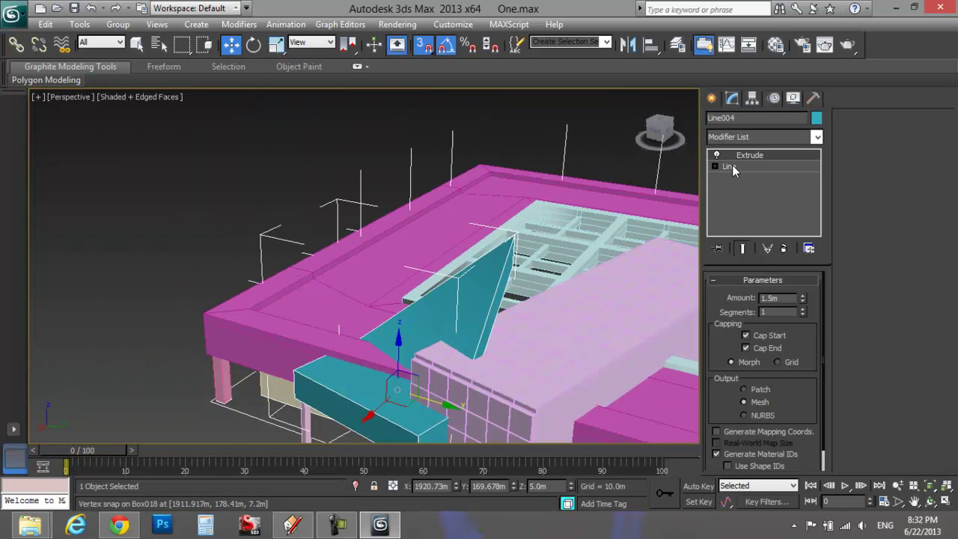
{"action": "left_click", "coordinate": [730, 167]}
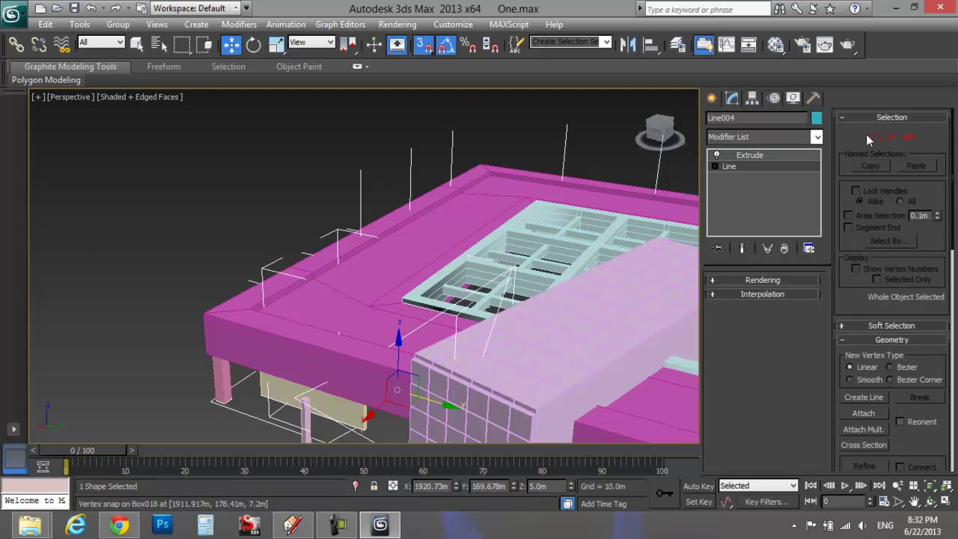
{"action": "left_click", "coordinate": [861, 135]}
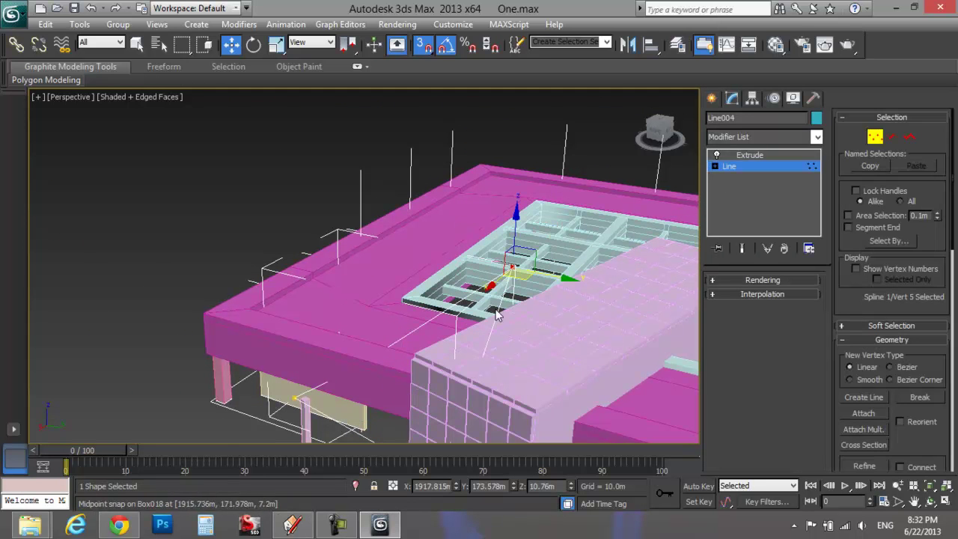
{"action": "middle_click_drag", "start_coordinate": [496, 310], "coordinate": [488, 298]}
{"action": "left_click_drag", "start_coordinate": [479, 228], "coordinate": [293, 380]}
{"action": "left_click_drag", "start_coordinate": [381, 247], "coordinate": [409, 217]}
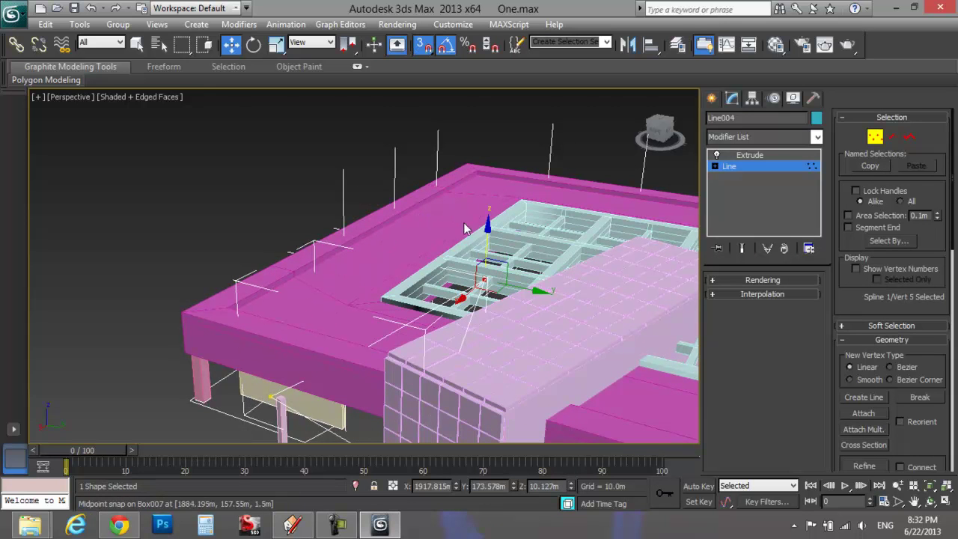
{"action": "left_click_drag", "start_coordinate": [486, 230], "coordinate": [271, 396]}
{"action": "left_click", "coordinate": [762, 155]}
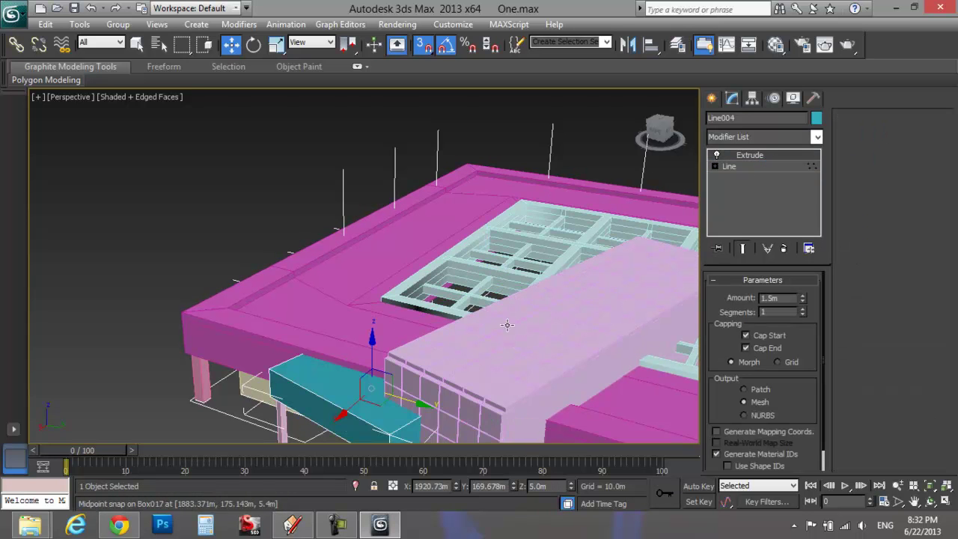
Step: Examine the porch from the front corner, compare it with the SketchUp reference model, and render the perspective view
{"action": "middle_click_drag", "start_coordinate": [510, 327], "coordinate": [646, 188]}
{"action": "middle_click_drag", "start_coordinate": [561, 330], "coordinate": [685, 318]}
{"action": "middle_click_drag", "start_coordinate": [571, 325], "coordinate": [287, 374]}
{"action": "left_click_drag", "start_coordinate": [657, 129], "coordinate": [728, 138]}
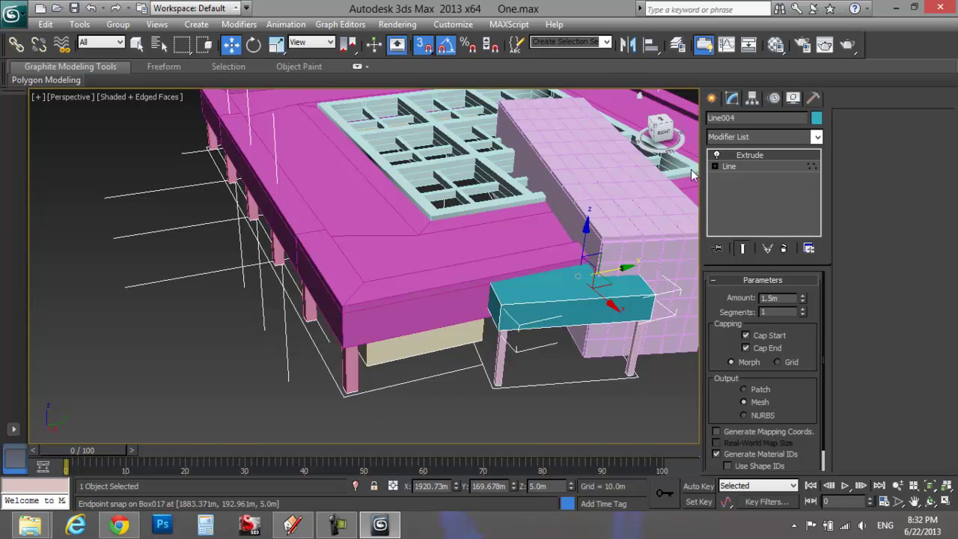
{"action": "scroll", "coordinate": [496, 283], "scroll_direction": "down", "scroll_amount": 5}
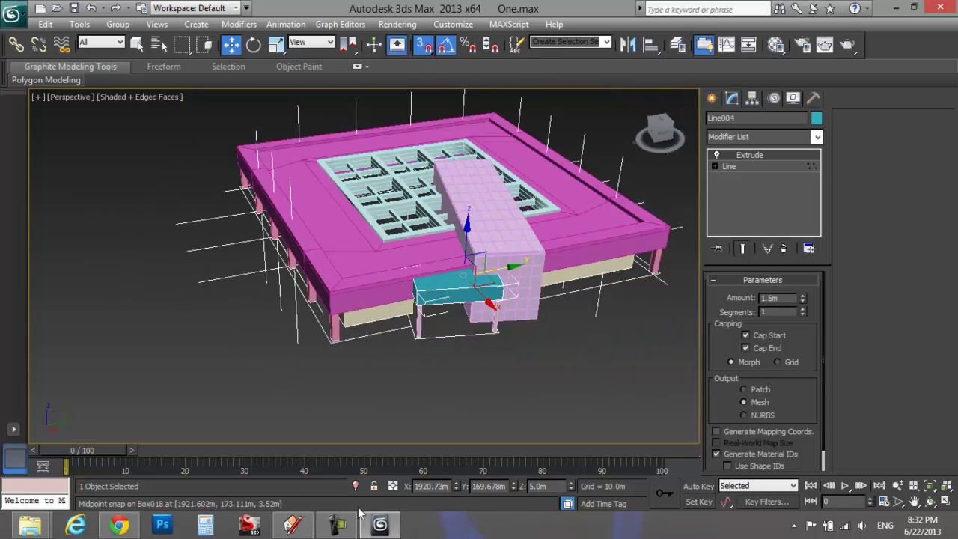
{"action": "left_click", "coordinate": [293, 524]}
{"action": "mouse_move", "coordinate": [524, 354]}
{"action": "middle_mouse_down"}
{"action": "mouse_move", "coordinate": [467, 349]}
{"action": "mouse_move", "coordinate": [501, 364]}
{"action": "mouse_move", "coordinate": [566, 366]}
{"action": "mouse_move", "coordinate": [689, 351]}
{"action": "mouse_move", "coordinate": [826, 408]}
{"action": "mouse_move", "coordinate": [274, 352]}
{"action": "mouse_move", "coordinate": [330, 359]}
{"action": "mouse_move", "coordinate": [571, 310]}
{"action": "mouse_move", "coordinate": [535, 317]}
{"action": "mouse_move", "coordinate": [354, 507]}
{"action": "middle_mouse_up"}
{"action": "left_click", "coordinate": [293, 526]}
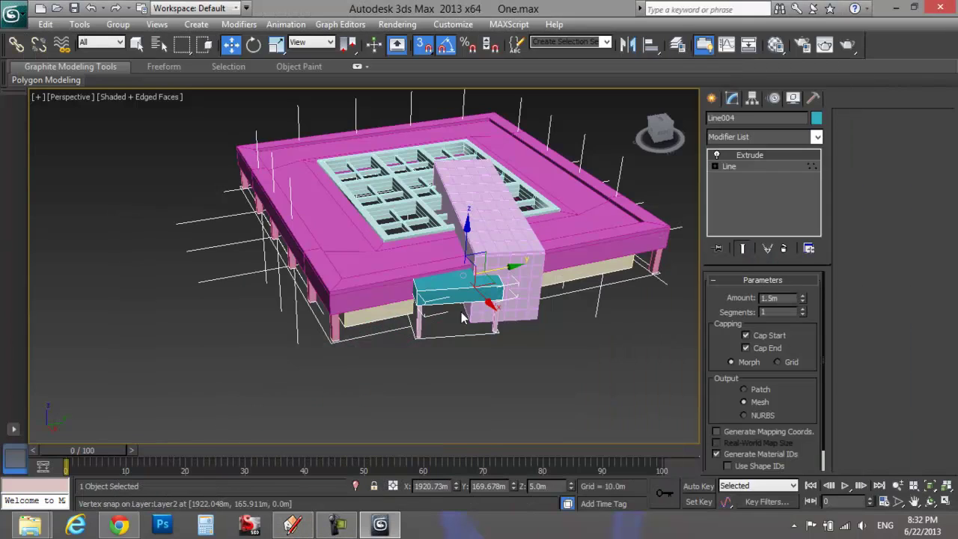
{"action": "key", "text": "shift+q"}
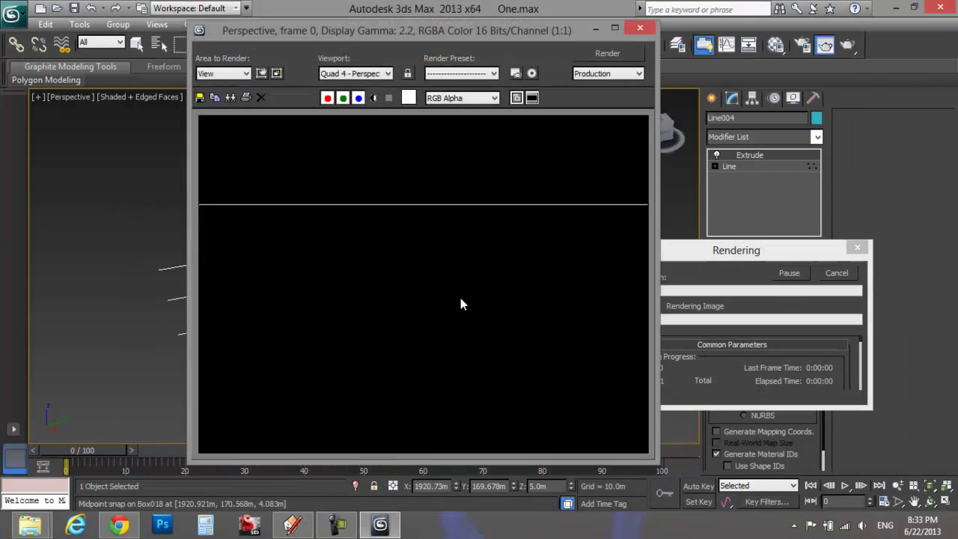